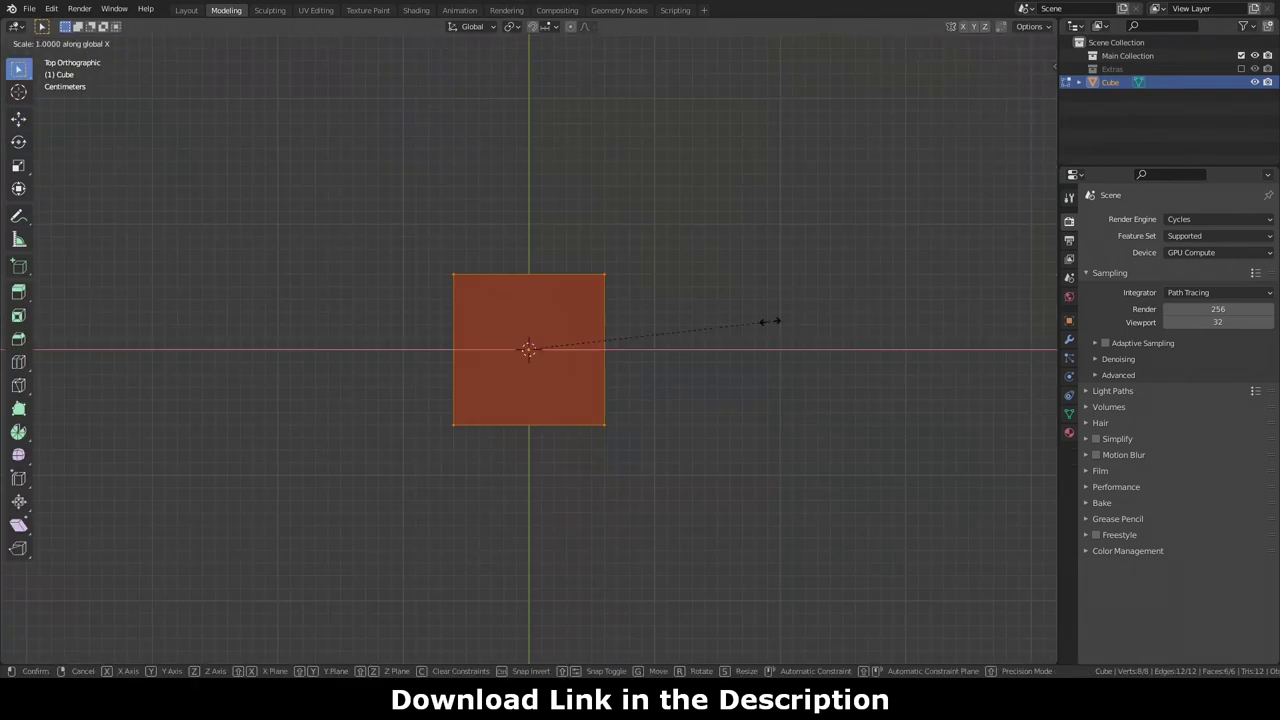
Step: Scale the cube to half width along X (0.5) and raise it 0.015 along Z
{"action": "type", "text": "0.5"}
{"action": "key", "text": "Return"}
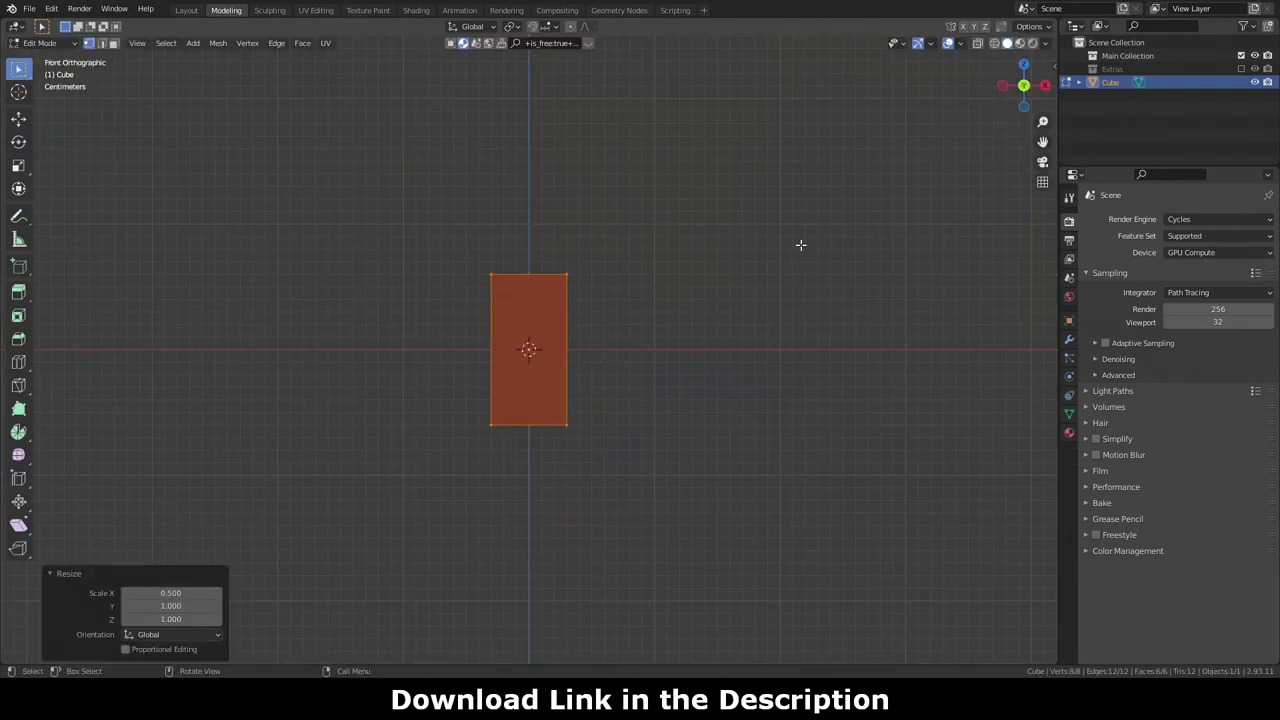
{"action": "type", "text": "015"}
{"action": "key", "text": "Return"}
{"action": "middle_click_drag", "start_coordinate": [792, 258], "coordinate": [866, 216]}
{"action": "scroll", "coordinate": [866, 216], "scroll_direction": "up", "scroll_amount": 2}
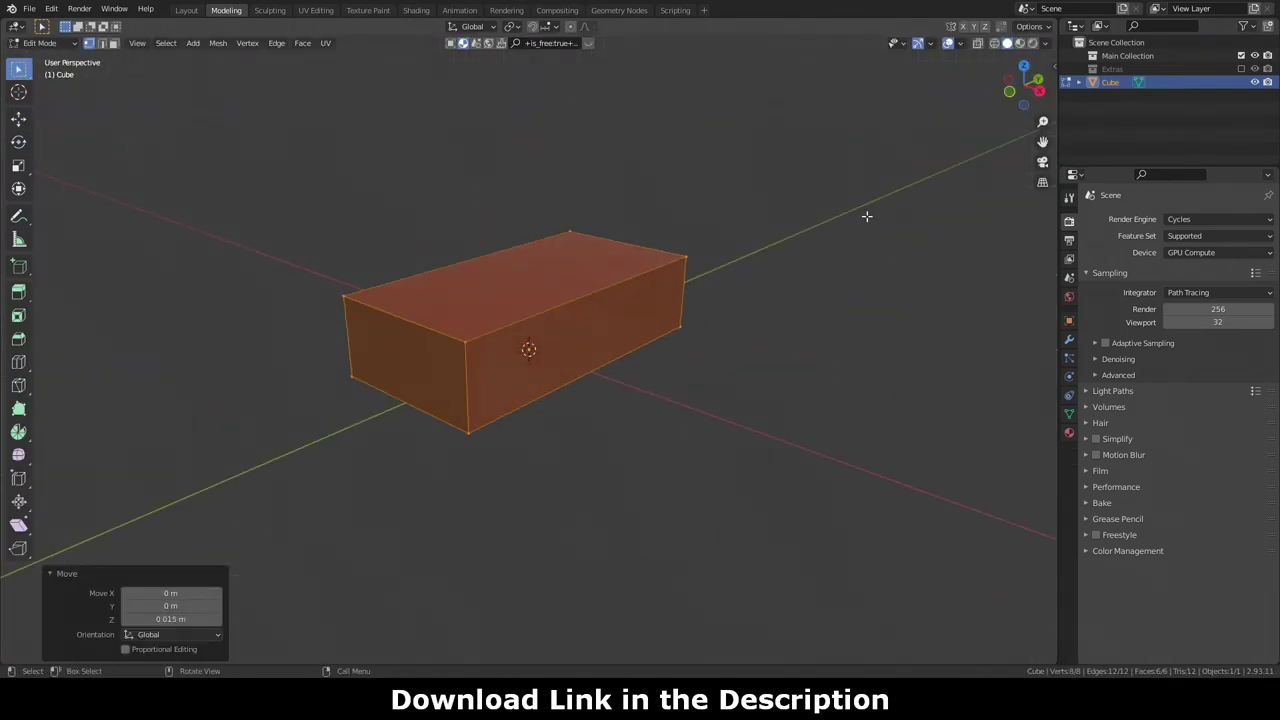
Step: In top view, add loop cuts near the bottom end, narrowing the end and widening the next loop
{"action": "key", "text": "ctrl+r"}
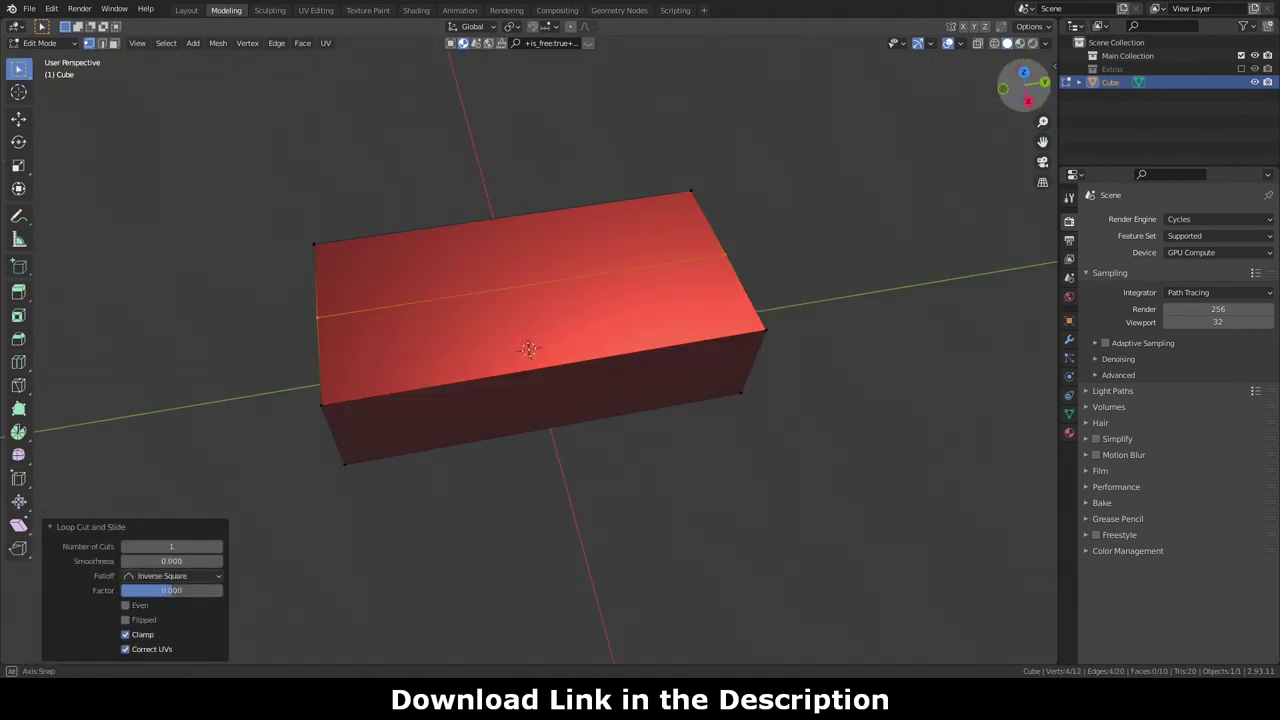
{"action": "key", "text": "KP_7"}
{"action": "left_click_drag", "start_coordinate": [423, 514], "coordinate": [650, 560]}
{"action": "key", "text": "s"}
{"action": "left_click", "coordinate": [766, 521]}
{"action": "key", "text": "ctrl+r"}
{"action": "left_click_drag", "start_coordinate": [612, 420], "coordinate": [738, 510]}
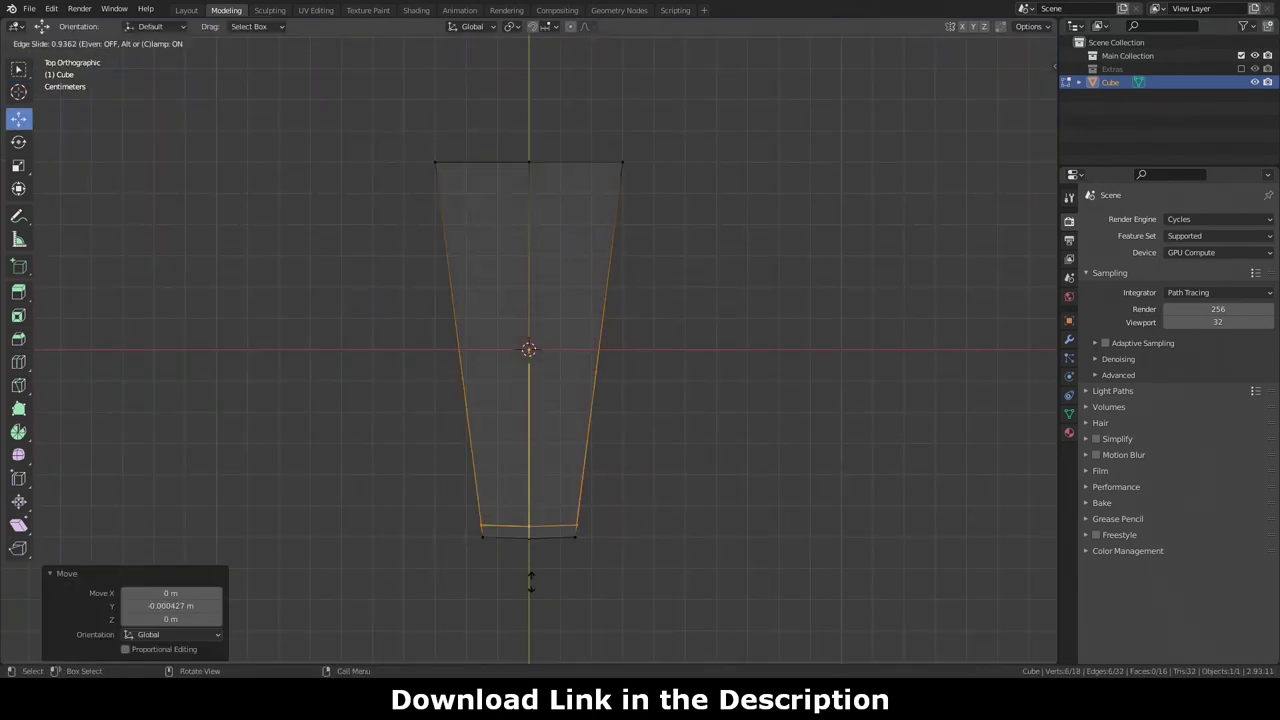
{"action": "key", "text": "s"}
{"action": "left_click", "coordinate": [730, 533]}
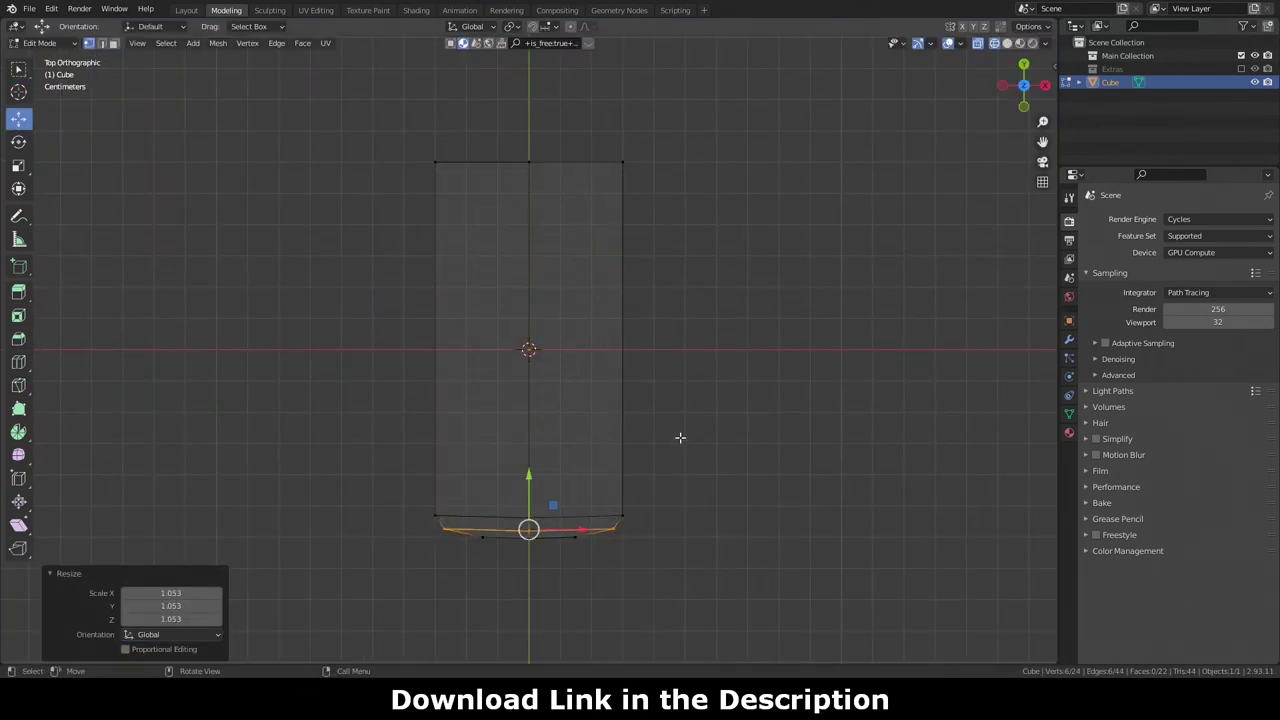
Step: Narrow the top end edge loop and slightly widen the loop just below it
{"action": "left_click", "coordinate": [604, 161], "text": "alt"}
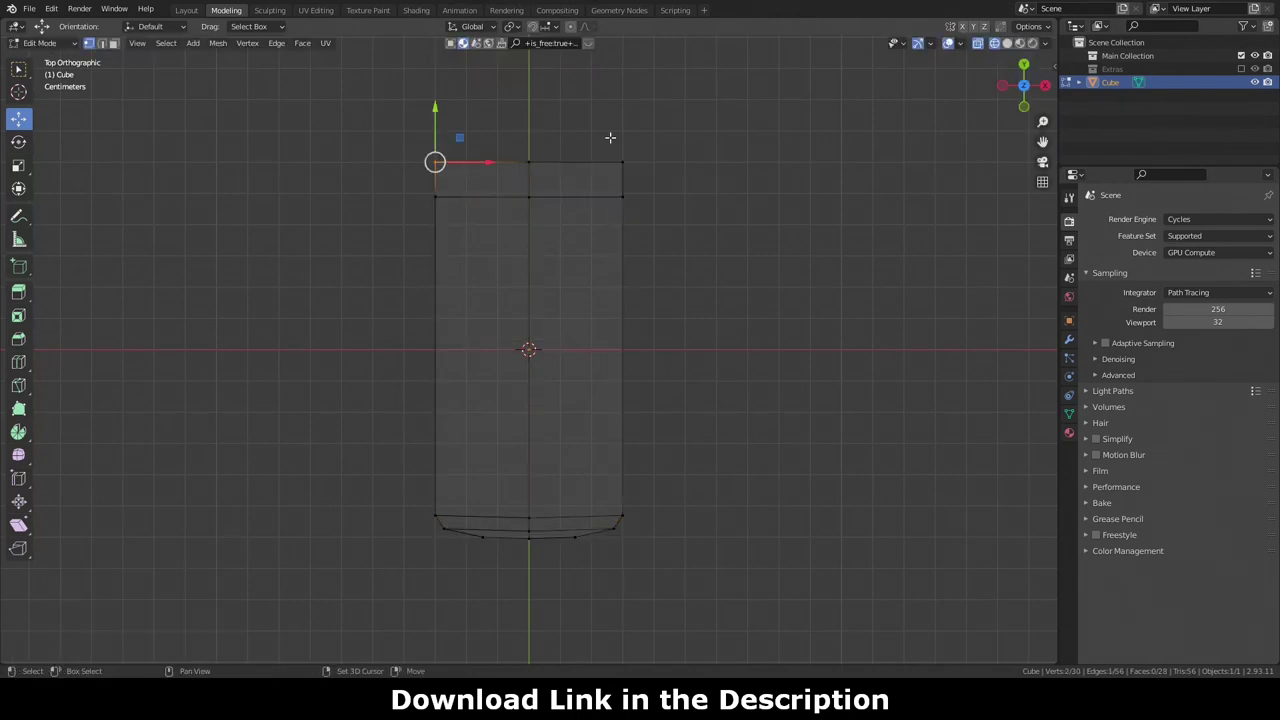
{"action": "key", "text": "s"}
{"action": "left_click", "coordinate": [590, 145]}
{"action": "left_click", "coordinate": [600, 196], "text": "alt"}
{"action": "key", "text": "s"}
{"action": "left_click", "coordinate": [761, 183]}
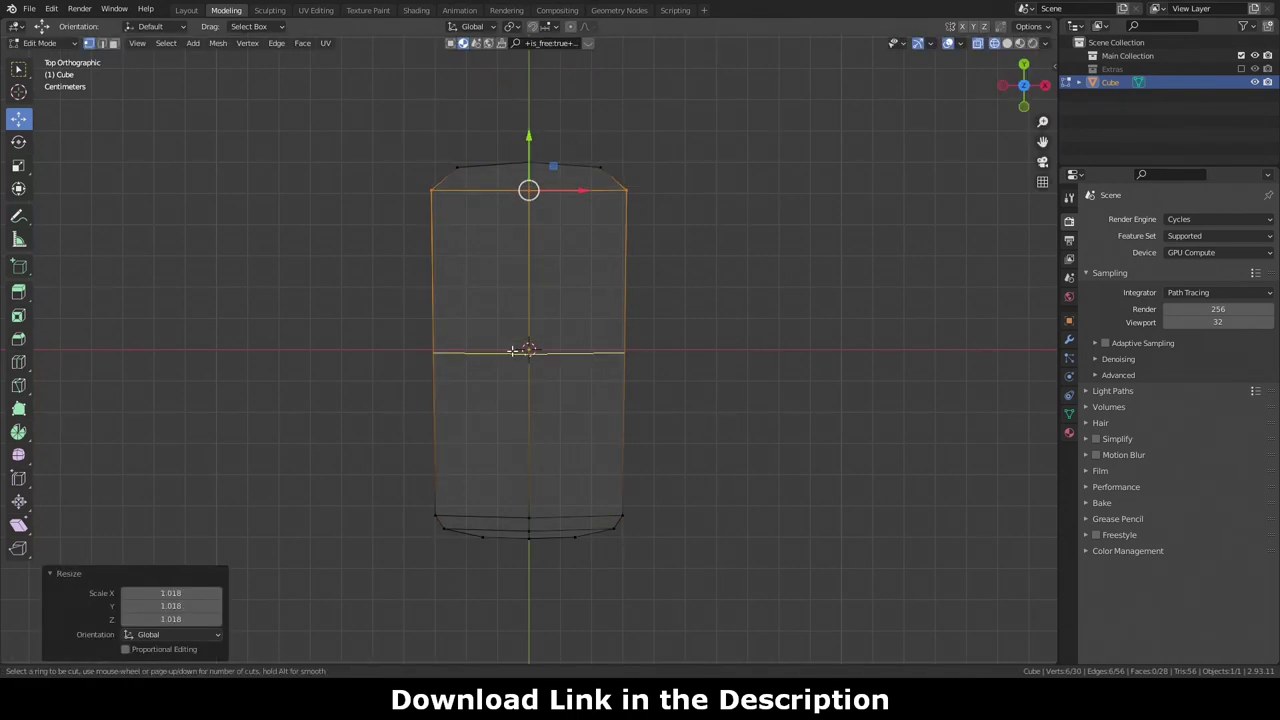
{"action": "left_click", "coordinate": [528, 230]}
Step: Cut edge loops above and below the middle and slightly widen the lower one
{"action": "key", "text": "ctrl+r"}
{"action": "left_click", "coordinate": [491, 334]}
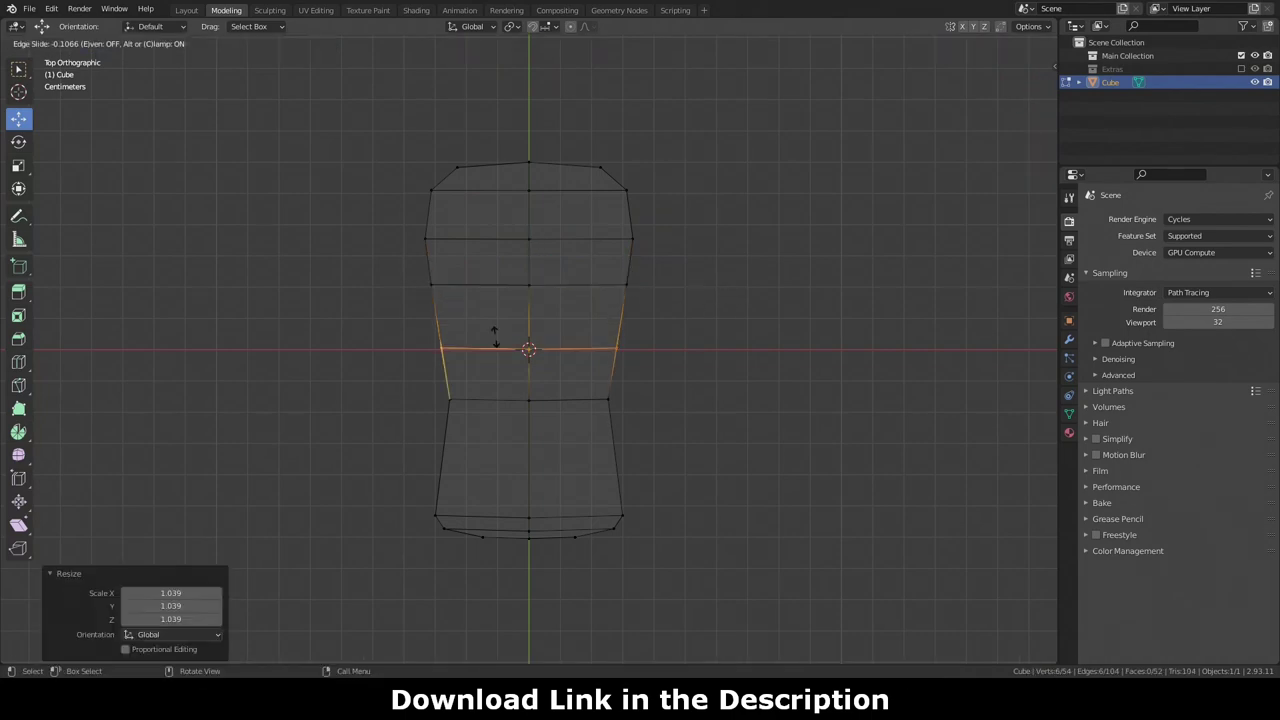
{"action": "left_click", "coordinate": [528, 342]}
{"action": "key", "text": "ctrl+r"}
{"action": "left_click", "coordinate": [572, 458]}
{"action": "key", "text": "s"}
{"action": "left_click", "coordinate": [580, 470]}
{"action": "mouse_move", "coordinate": [580, 470]}
{"action": "middle_mouse_down"}
{"action": "mouse_move", "coordinate": [845, 509]}
{"action": "mouse_move", "coordinate": [700, 420]}
{"action": "mouse_move", "coordinate": [309, 306]}
{"action": "middle_mouse_up"}
Step: Flatten the body's top by scaling its vertices to zero along Z in front view
{"action": "key", "text": "KP_1"}
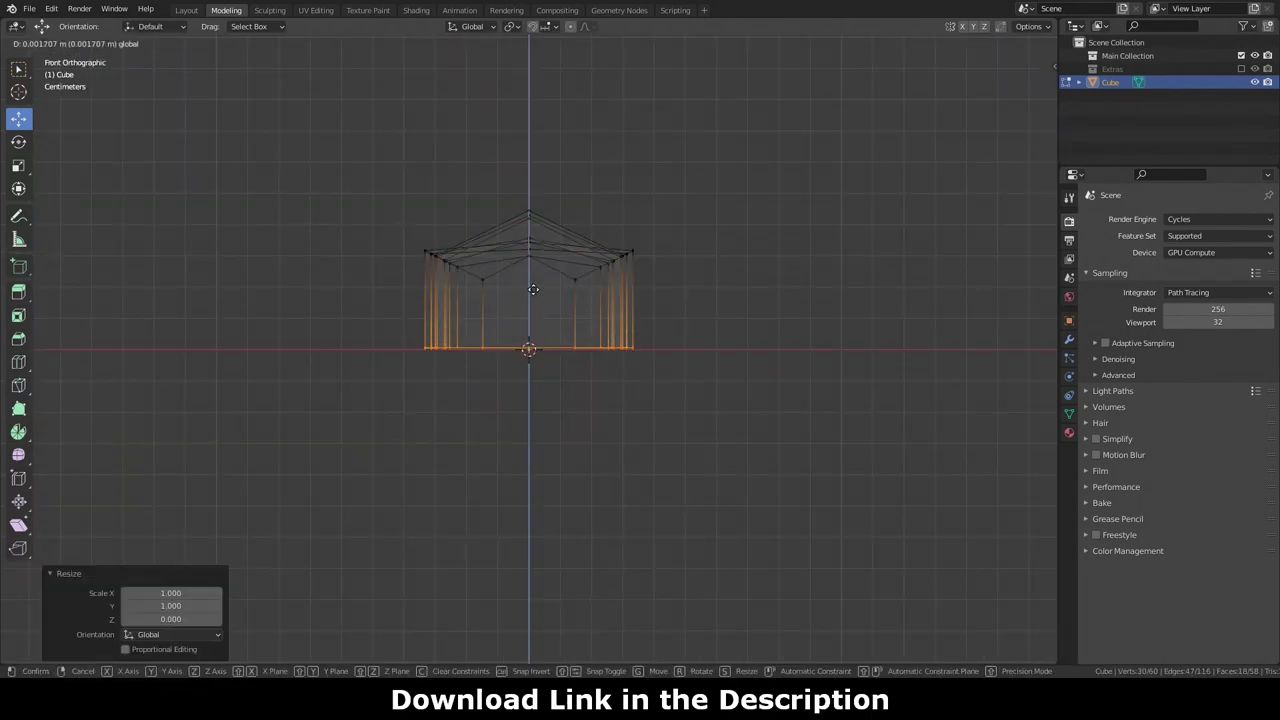
{"action": "key", "text": "ctrl+i"}
{"action": "key", "text": "s"}
{"action": "key", "text": "ctrl+z"}
{"action": "left_click_drag", "start_coordinate": [1020, 95], "coordinate": [990, 110]}
{"action": "key", "text": "KP_1"}
Step: Add a horizontal loop cut around the sides and scale it slightly outward
{"action": "key", "text": "ctrl+r"}
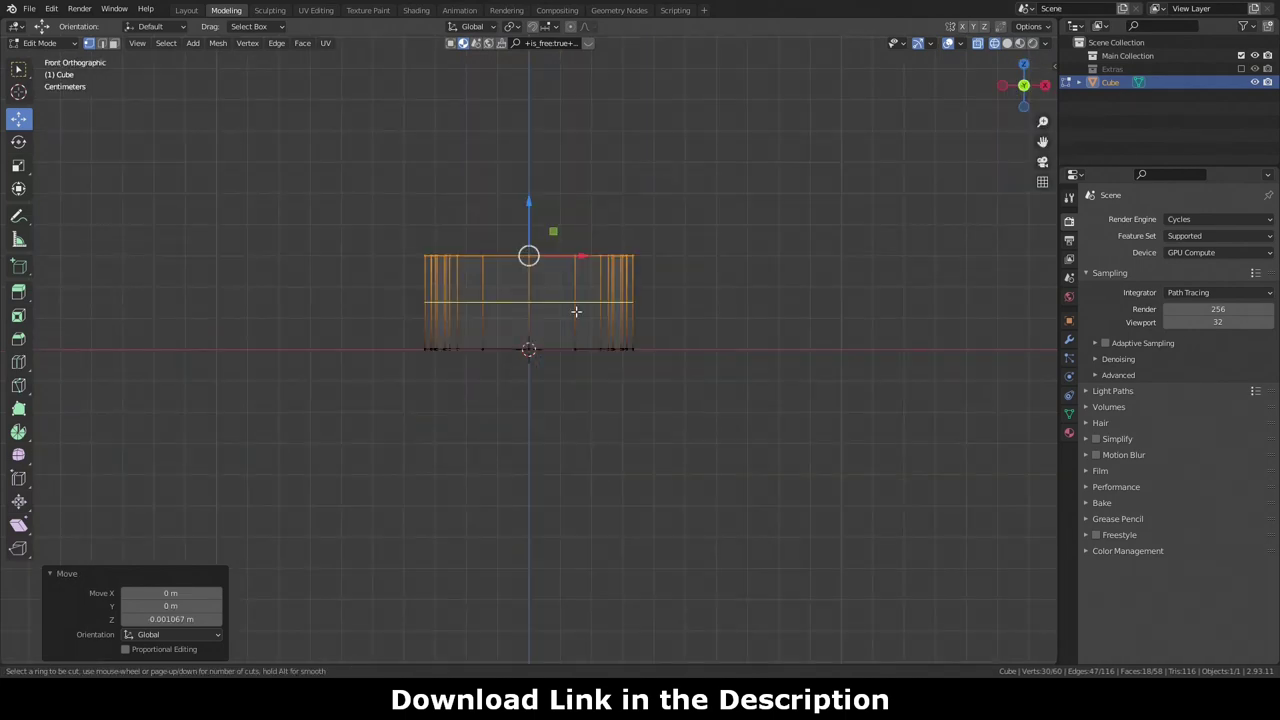
{"action": "left_click", "coordinate": [693, 323]}
{"action": "key", "text": "s"}
{"action": "left_click", "coordinate": [723, 317]}
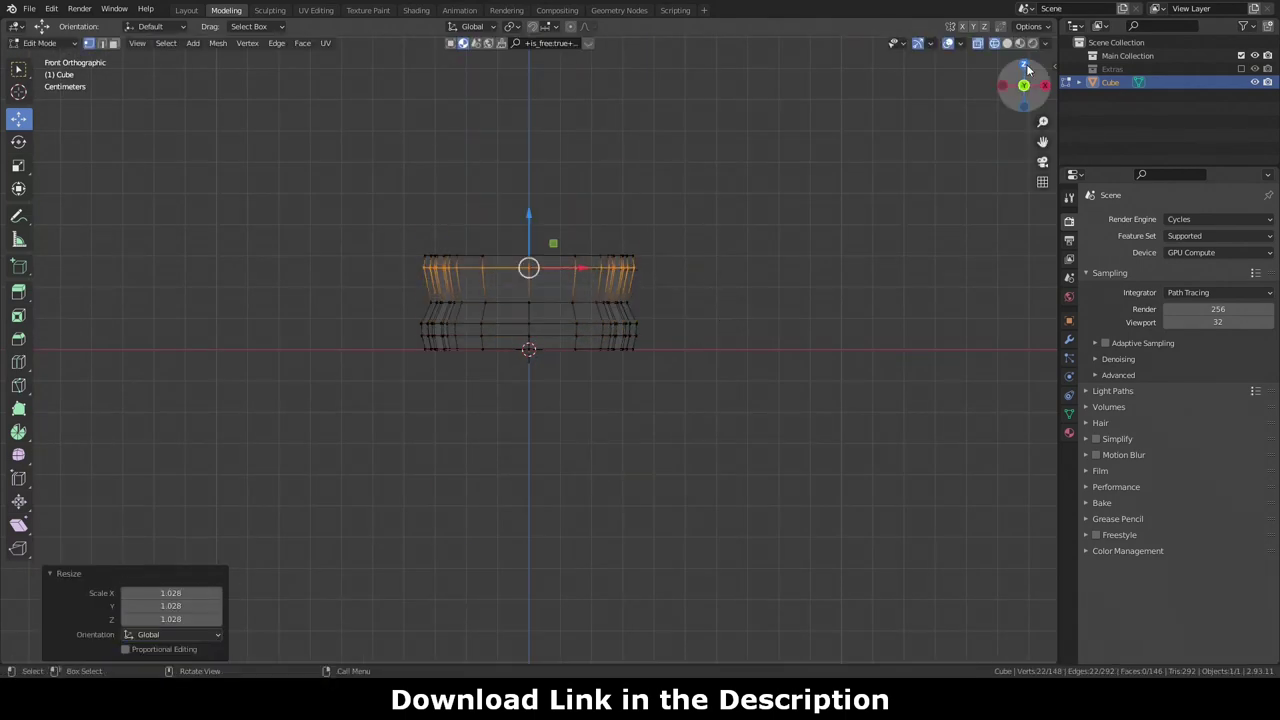
{"action": "left_click_drag", "start_coordinate": [1026, 64], "coordinate": [1010, 80]}
Step: Toggle X-ray and nudge a single side vertex to refine the profile
{"action": "key", "text": "alt+z"}
{"action": "middle_click_drag", "start_coordinate": [830, 358], "coordinate": [760, 300]}
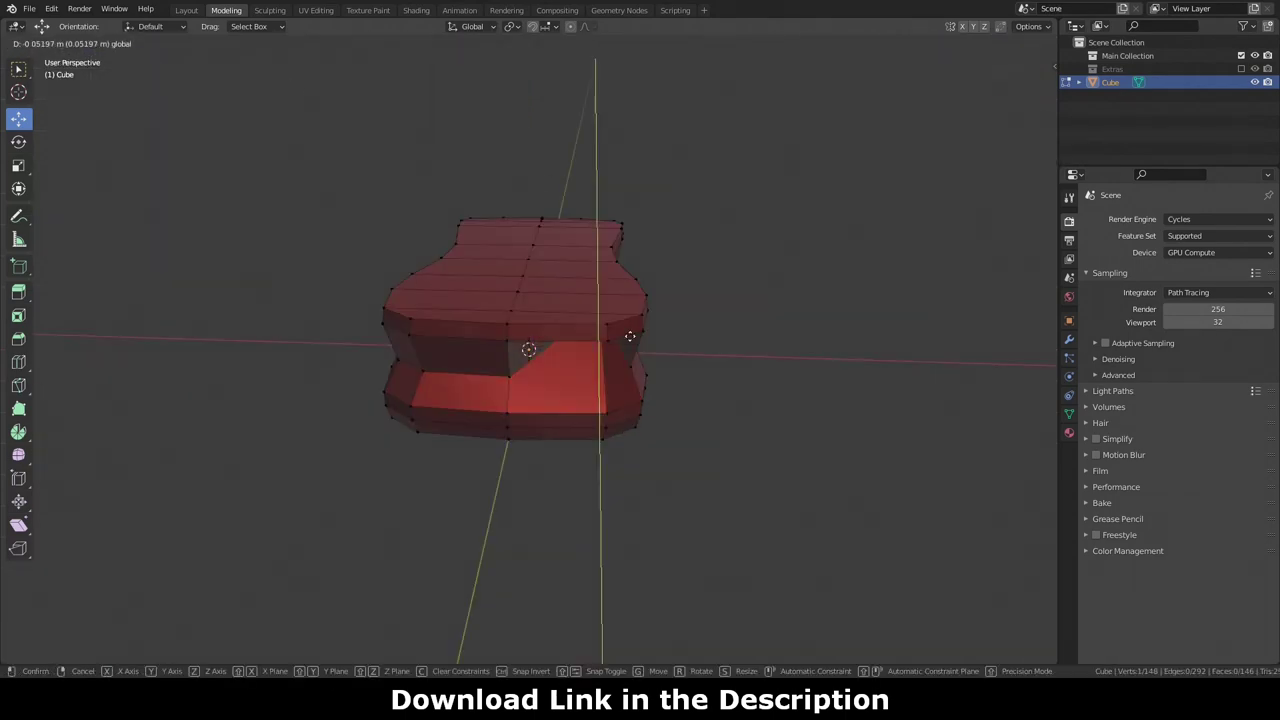
{"action": "left_click", "coordinate": [776, 298]}
{"action": "key", "text": "g"}
{"action": "right_click", "coordinate": [788, 309]}
{"action": "left_click", "coordinate": [1045, 43]}
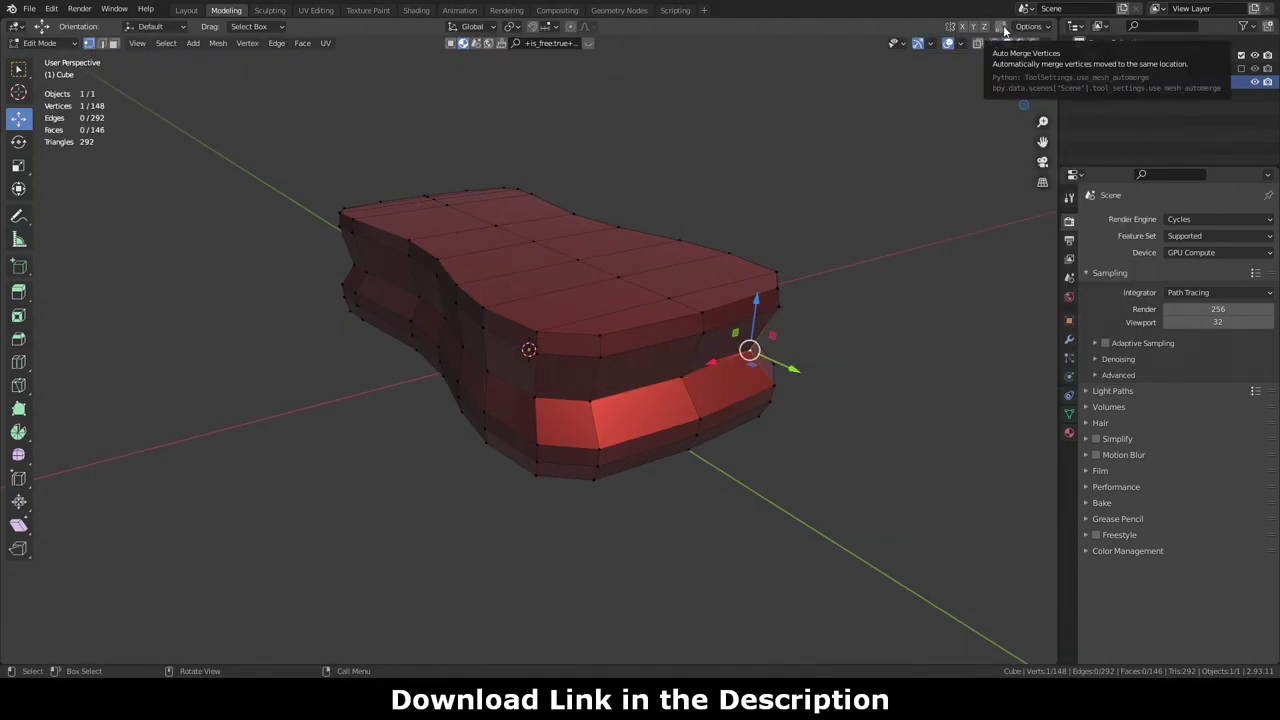
{"action": "middle_click_drag", "start_coordinate": [700, 300], "coordinate": [785, 300]}
{"action": "key", "text": "alt+z"}
{"action": "left_click_drag", "start_coordinate": [790, 368], "coordinate": [795, 366]}
{"action": "mouse_move", "coordinate": [600, 400]}
{"action": "middle_mouse_down"}
{"action": "mouse_move", "coordinate": [457, 420]}
{"action": "mouse_move", "coordinate": [697, 394]}
{"action": "mouse_move", "coordinate": [700, 290]}
{"action": "middle_mouse_up"}
Step: In side view, select all the top vertices and rotate them to slope the roof
{"action": "key", "text": "KP_3"}
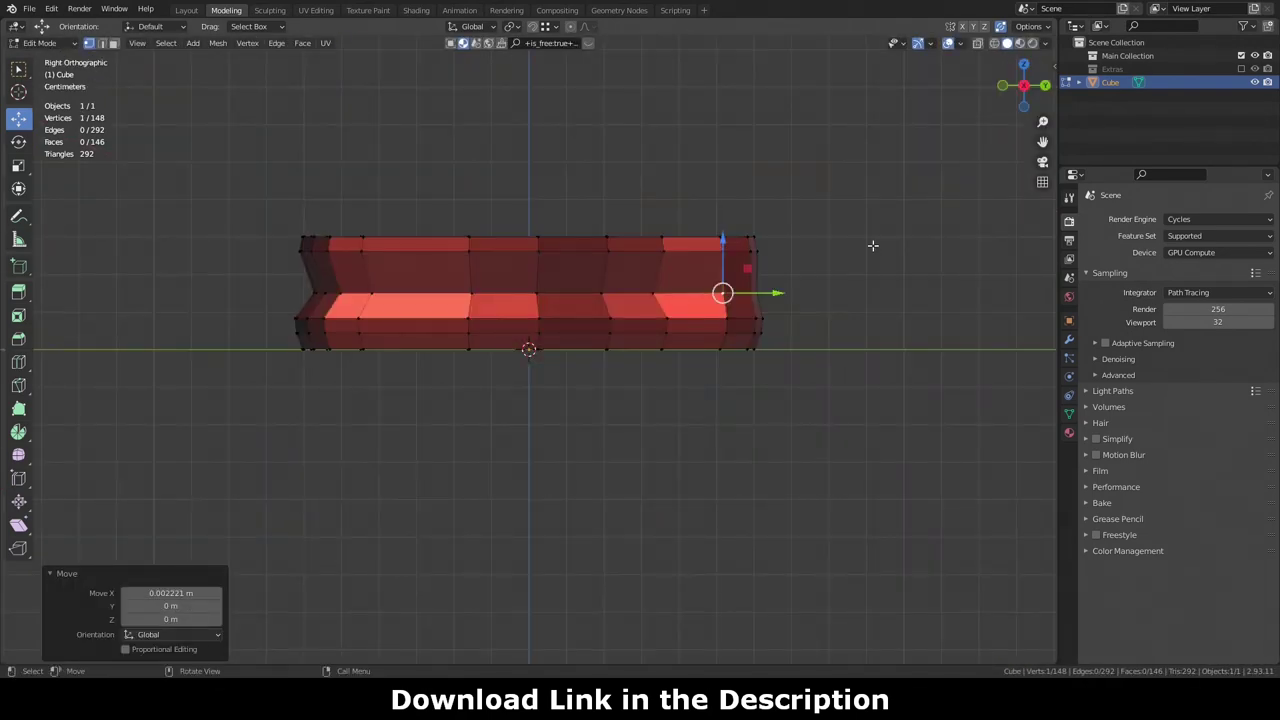
{"action": "left_click_drag", "start_coordinate": [245, 179], "coordinate": [821, 259]}
{"action": "key", "text": "alt+z"}
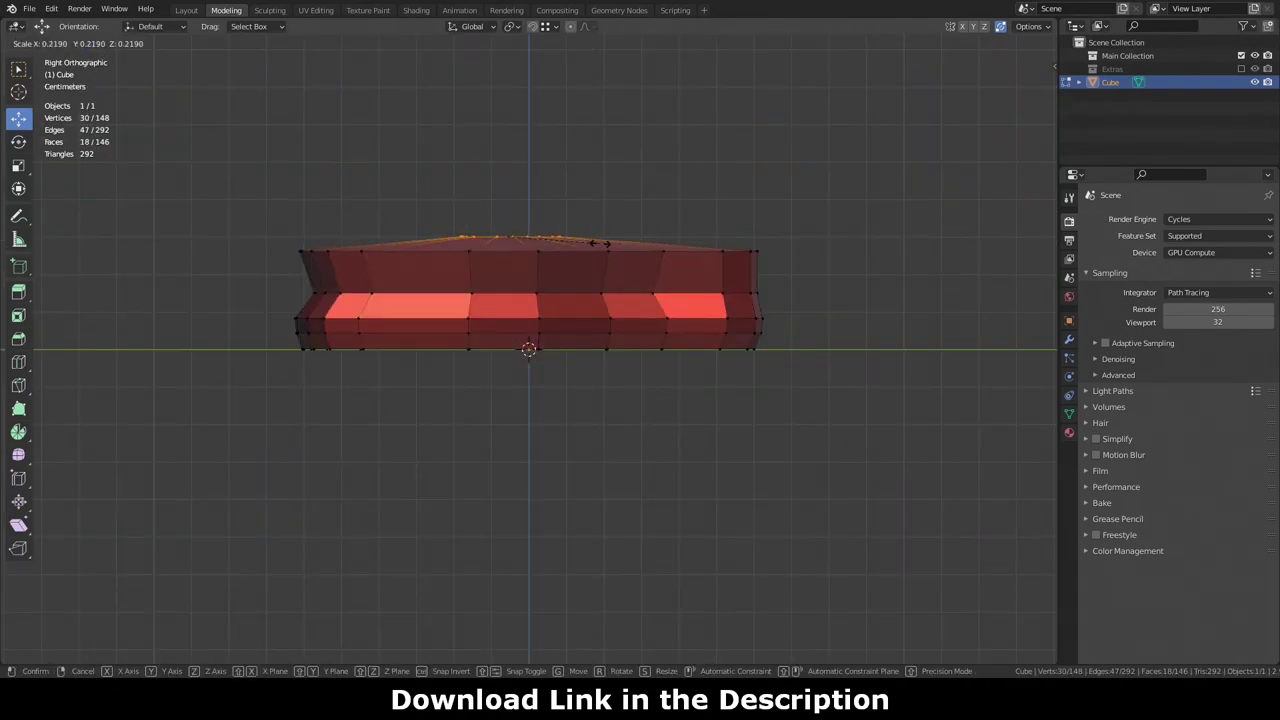
{"action": "left_click", "coordinate": [714, 241]}
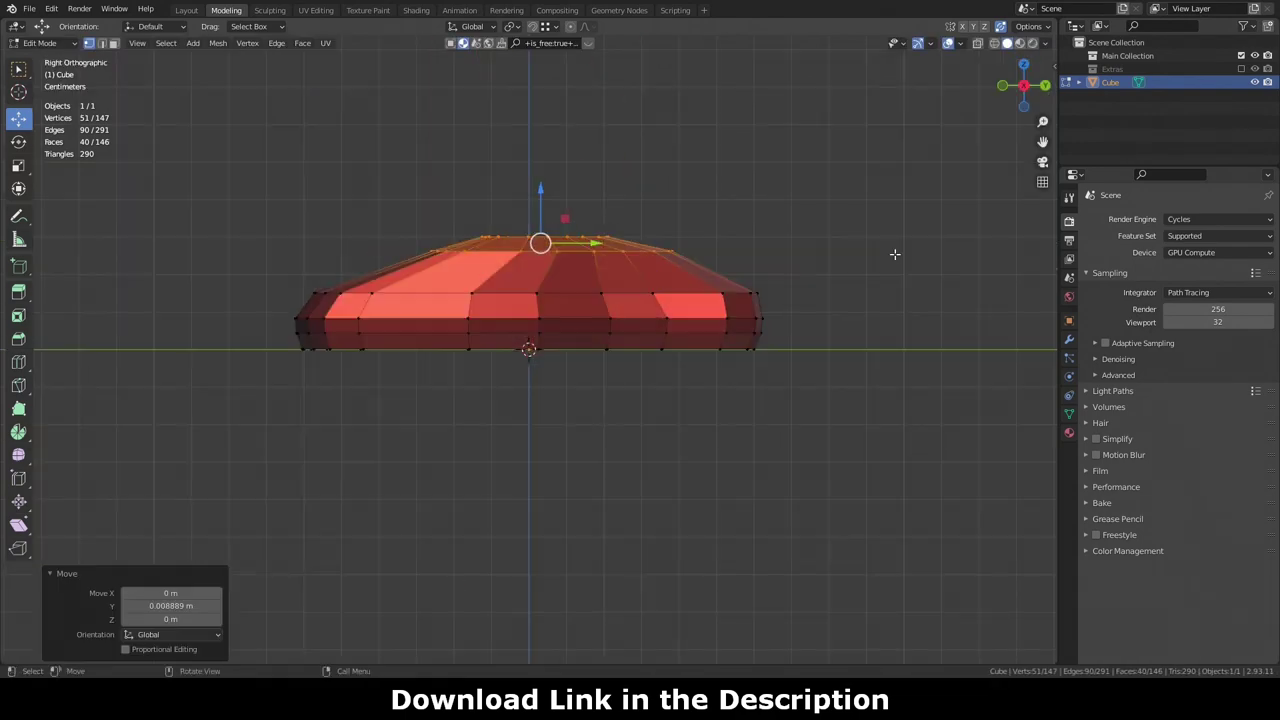
{"action": "key", "text": "alt+z"}
{"action": "key", "text": "r"}
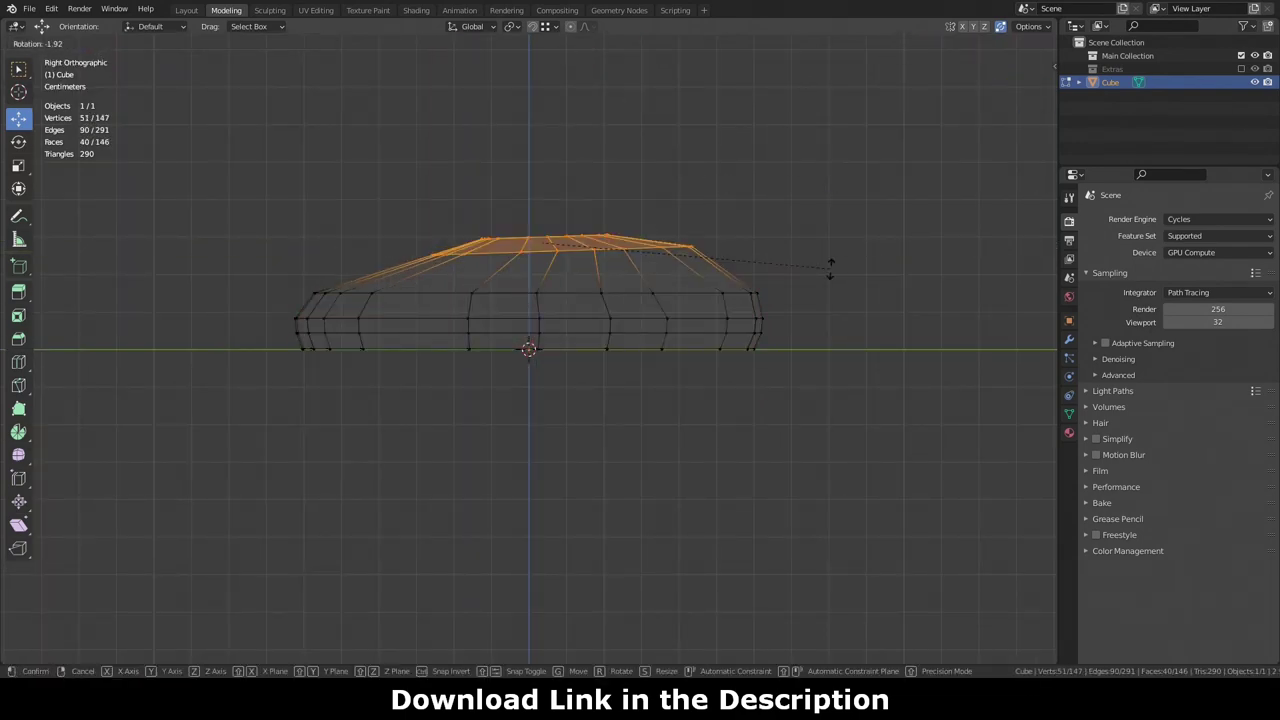
{"action": "left_click", "coordinate": [829, 203]}
Step: Select the top centre vertices and move them into the roofline
{"action": "left_click", "coordinate": [477, 243]}
{"action": "left_click_drag", "start_coordinate": [600, 262], "coordinate": [540, 190]}
{"action": "key", "text": "g"}
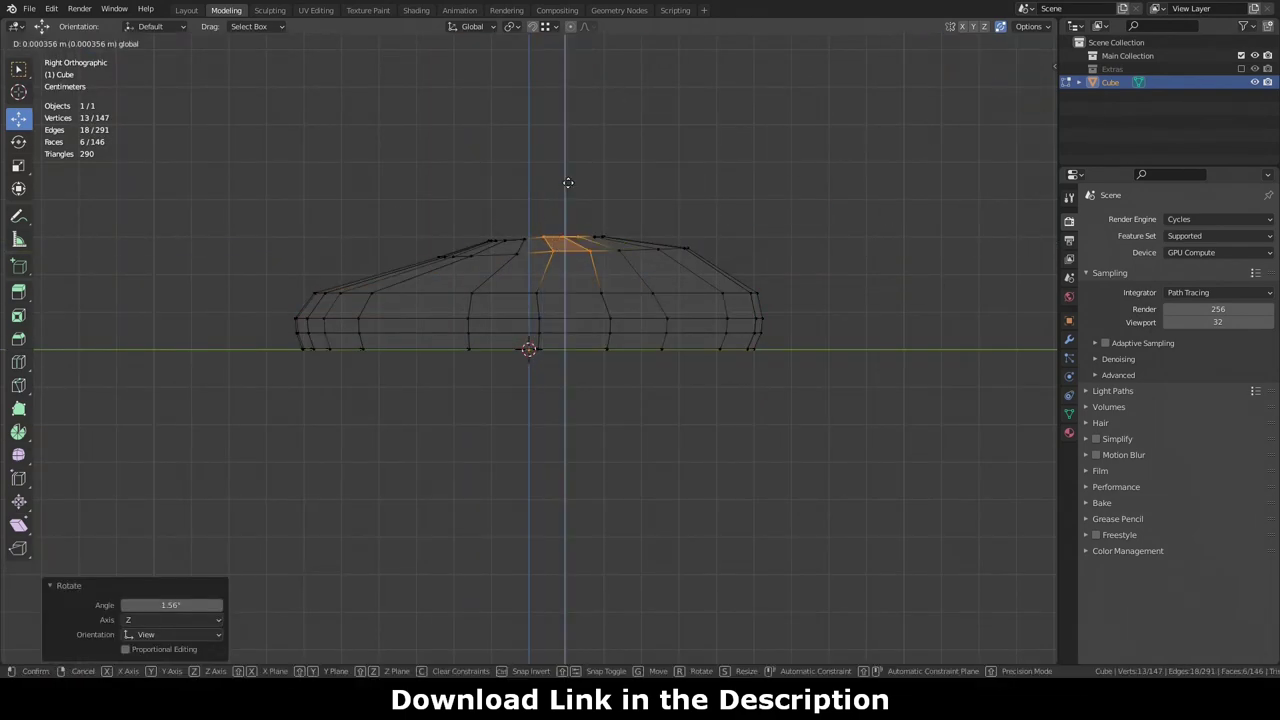
{"action": "left_click", "coordinate": [568, 183]}
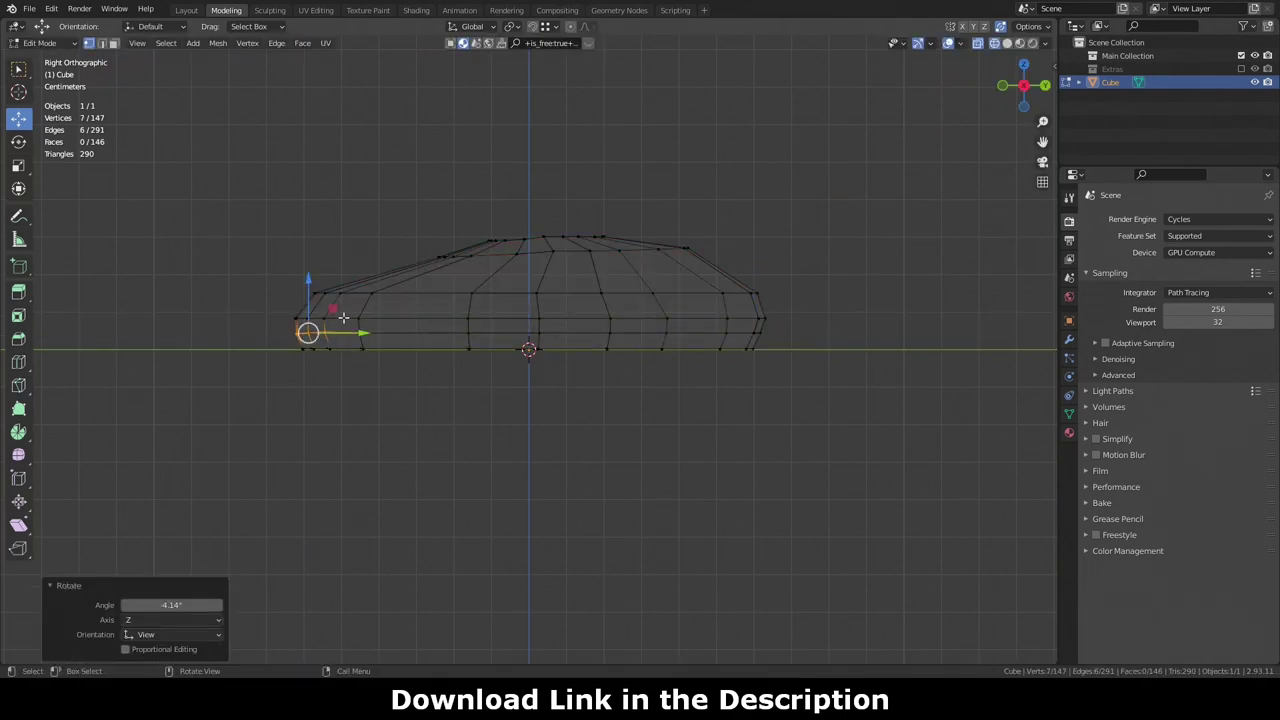
Step: Move and rotate the upper-left vertices to shape the front of the cabin
{"action": "left_click_drag", "start_coordinate": [287, 240], "coordinate": [450, 312]}
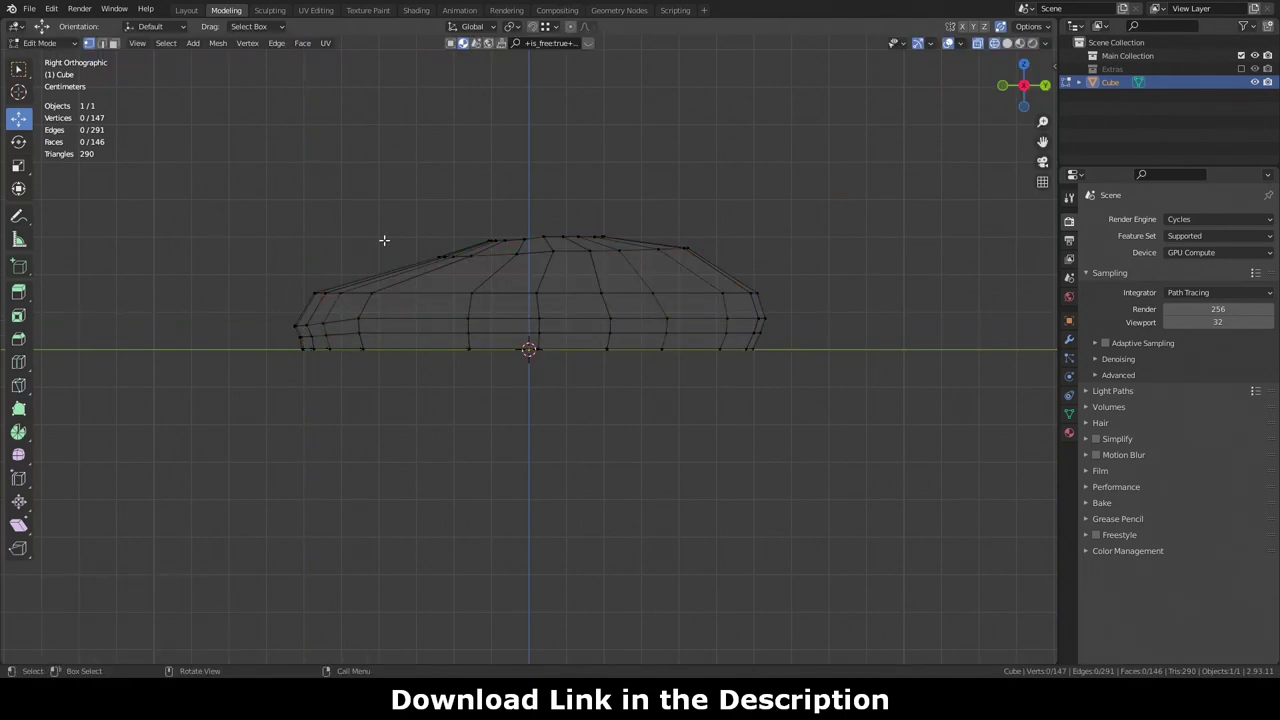
{"action": "key", "text": "g"}
{"action": "left_click", "coordinate": [543, 491]}
{"action": "key", "text": "g"}
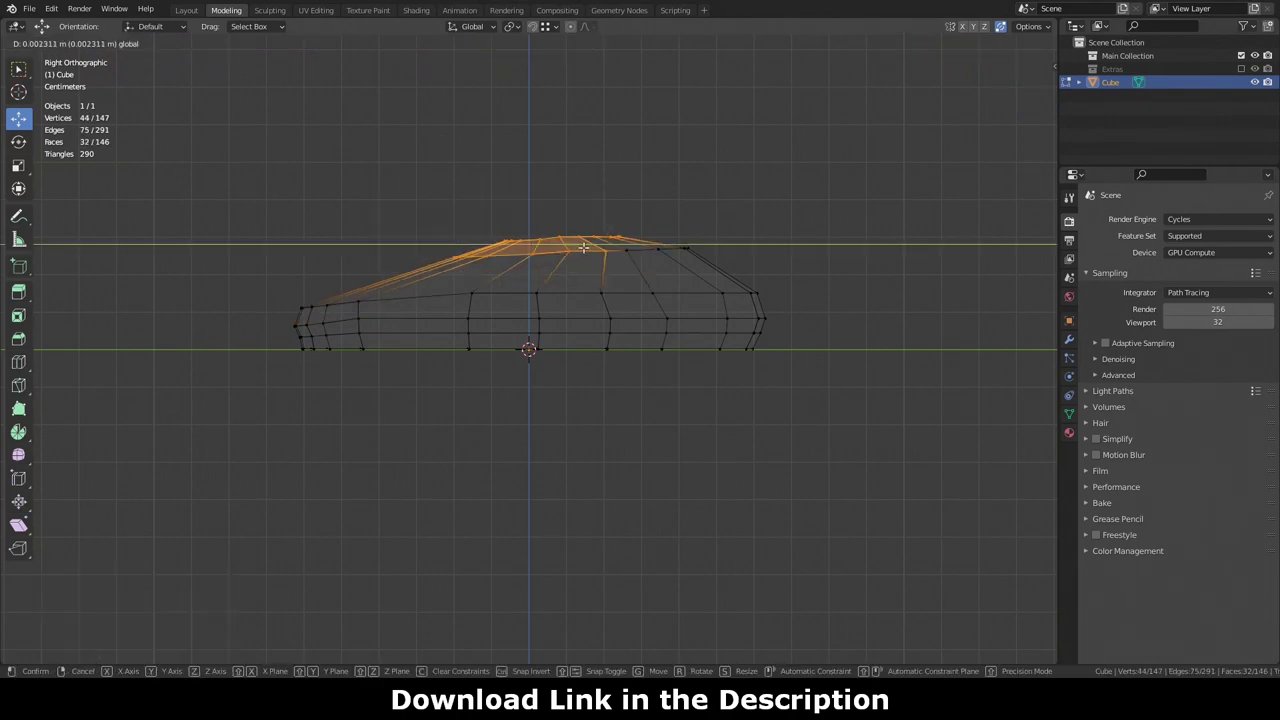
{"action": "left_click", "coordinate": [890, 480]}
{"action": "key", "text": "r"}
{"action": "left_click", "coordinate": [565, 275]}
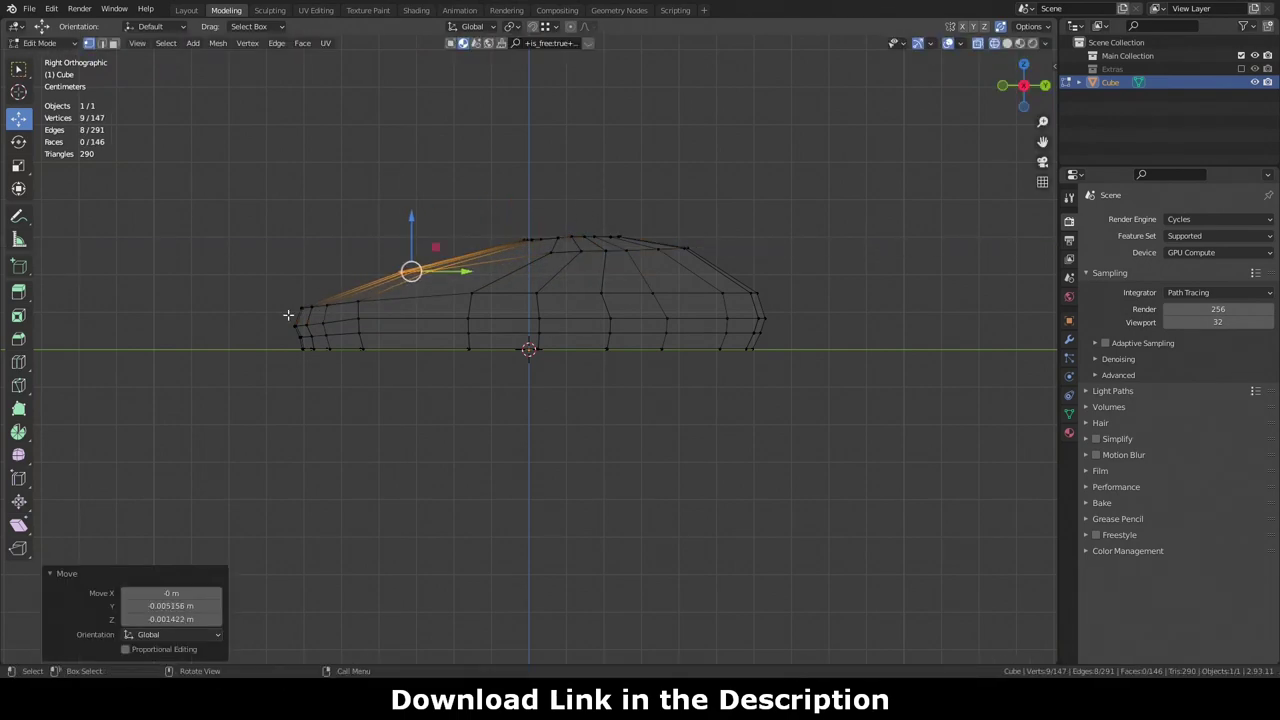
Step: Reposition two vertices near the top, then clear the selection
{"action": "left_click", "coordinate": [620, 245]}
{"action": "key", "text": "g"}
{"action": "left_click", "coordinate": [677, 277]}
{"action": "key", "text": "g"}
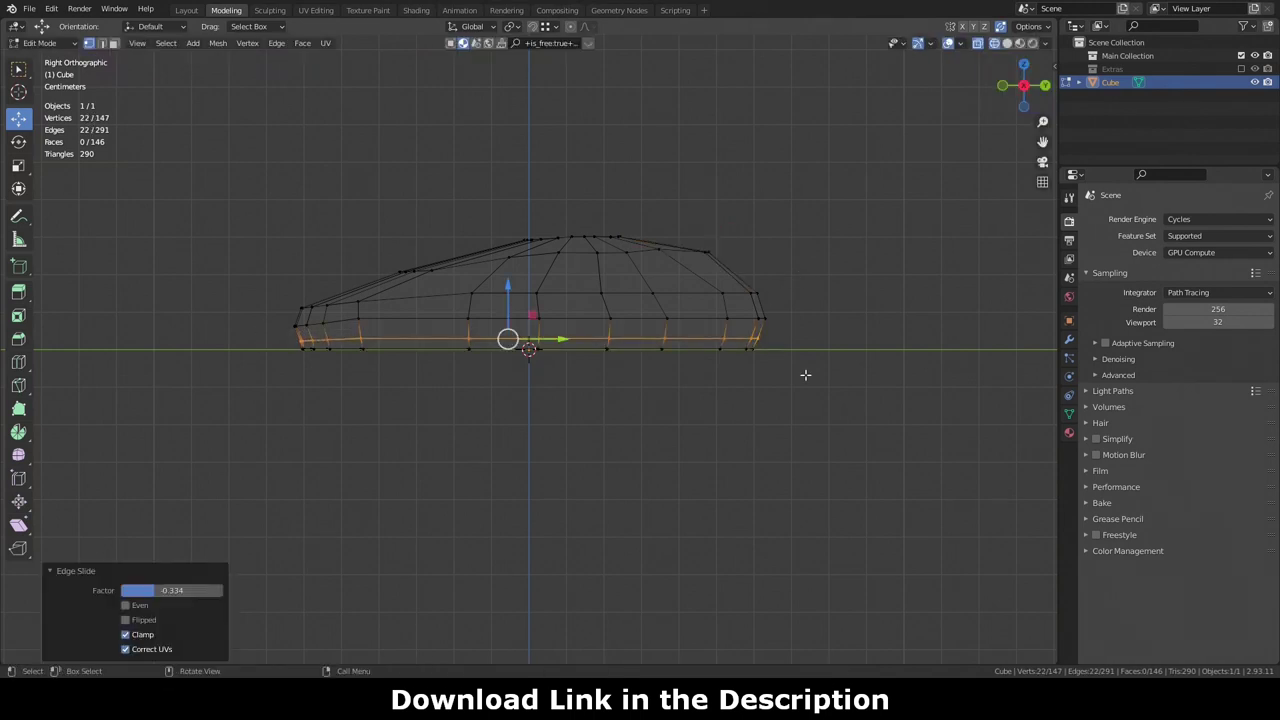
{"action": "left_click_drag", "start_coordinate": [830, 291], "coordinate": [252, 318]}
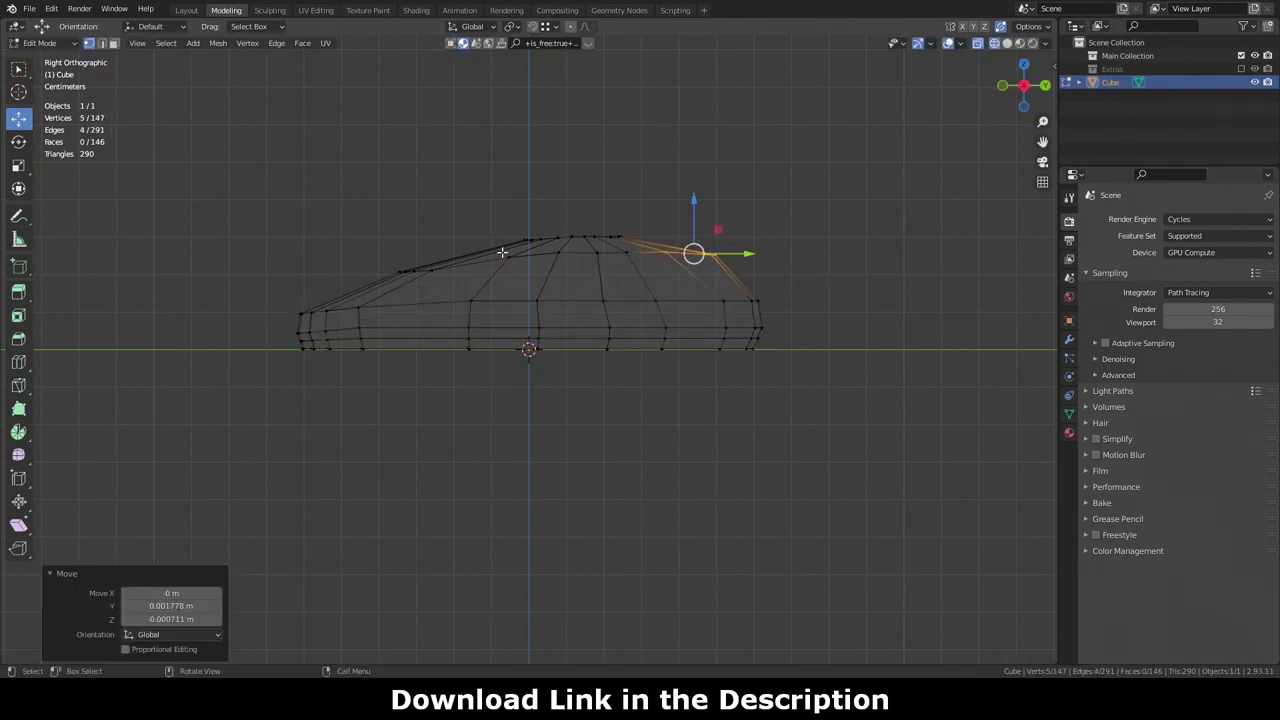
Step: Grow the selection to the roof ring and try rotating and proportional-editing moves, cancelling both
{"action": "key", "text": "ctrl+KP_Add"}
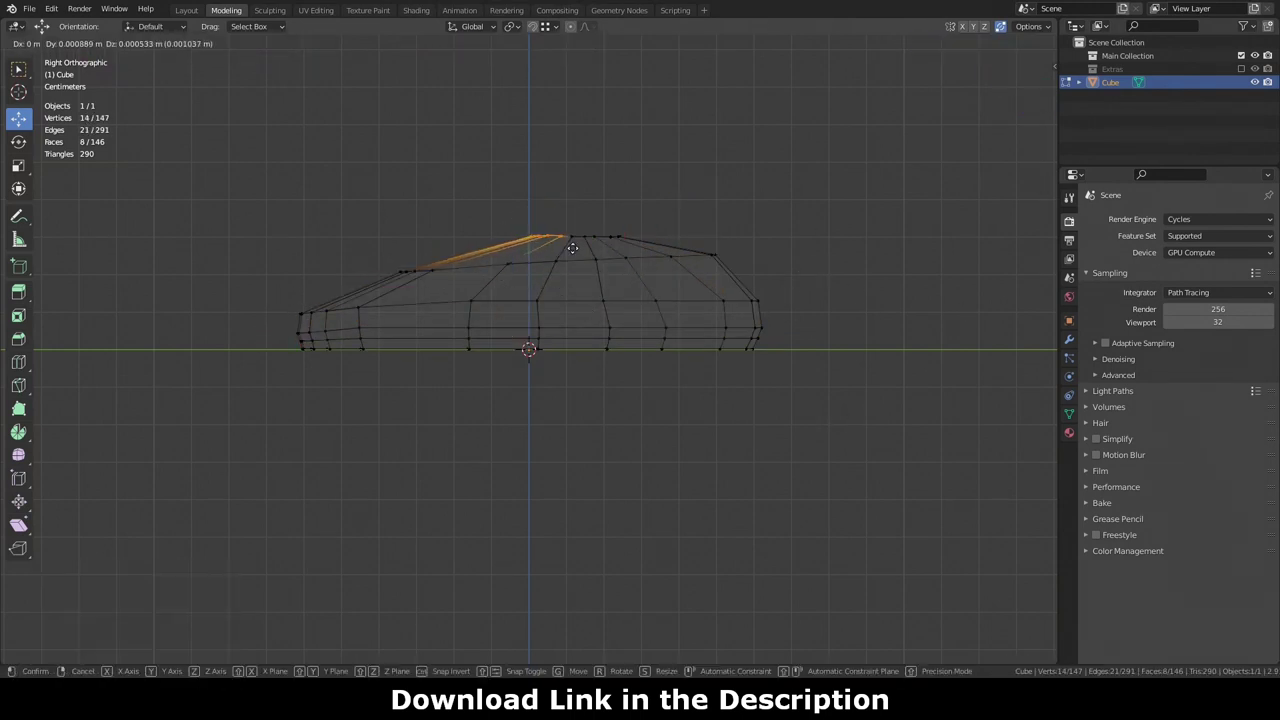
{"action": "key", "text": "r"}
{"action": "right_click", "coordinate": [830, 305]}
{"action": "key", "text": "alt+a"}
{"action": "right_click", "coordinate": [572, 26]}
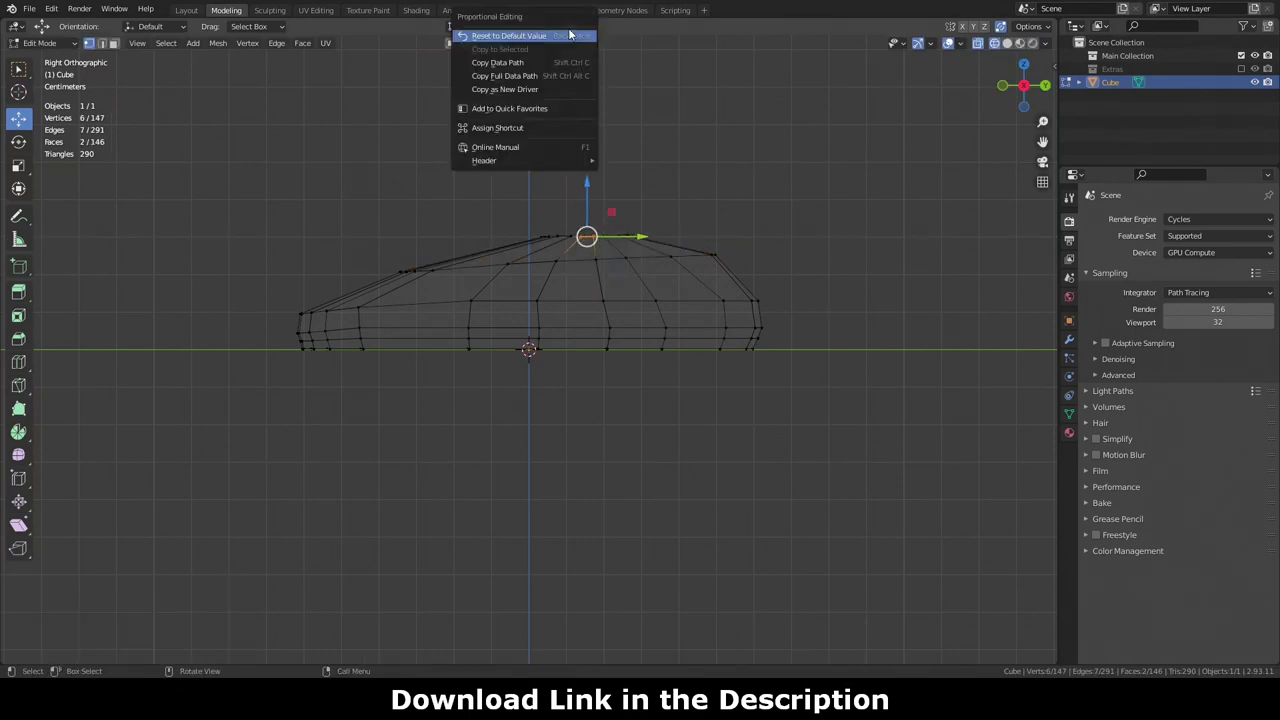
{"action": "key", "text": "g"}
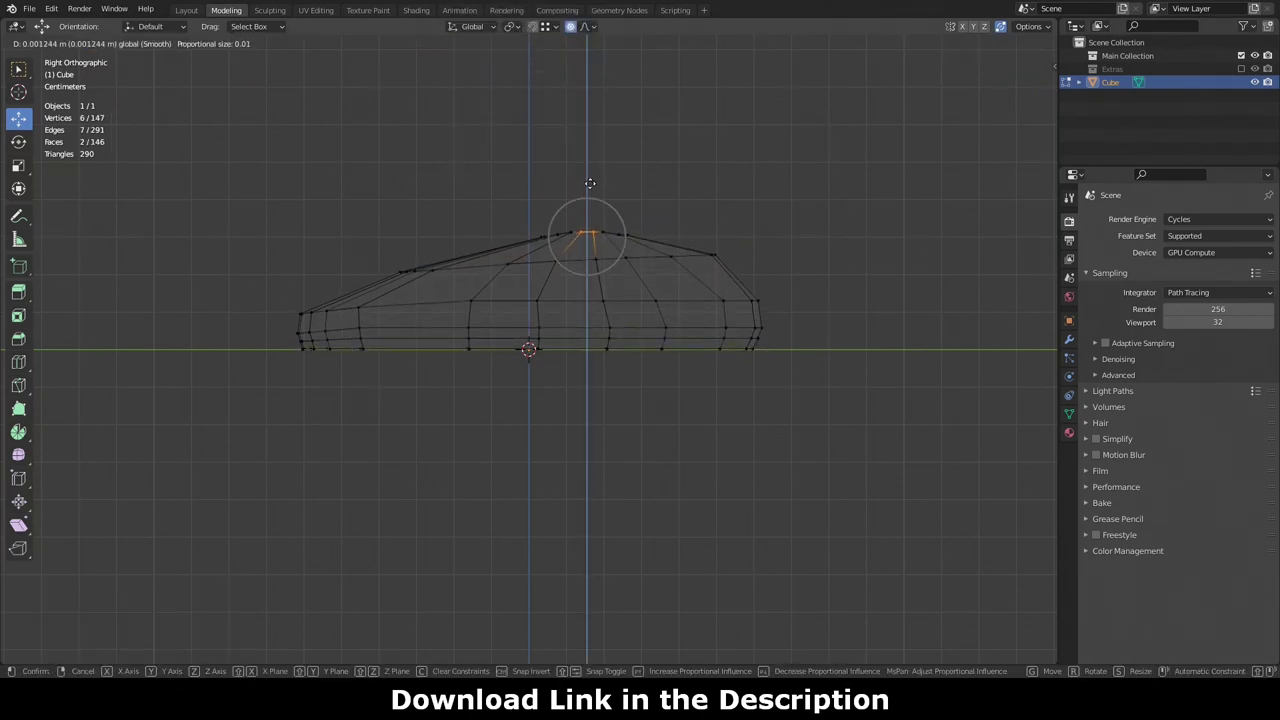
{"action": "right_click", "coordinate": [593, 183]}
{"action": "key", "text": "alt+a"}
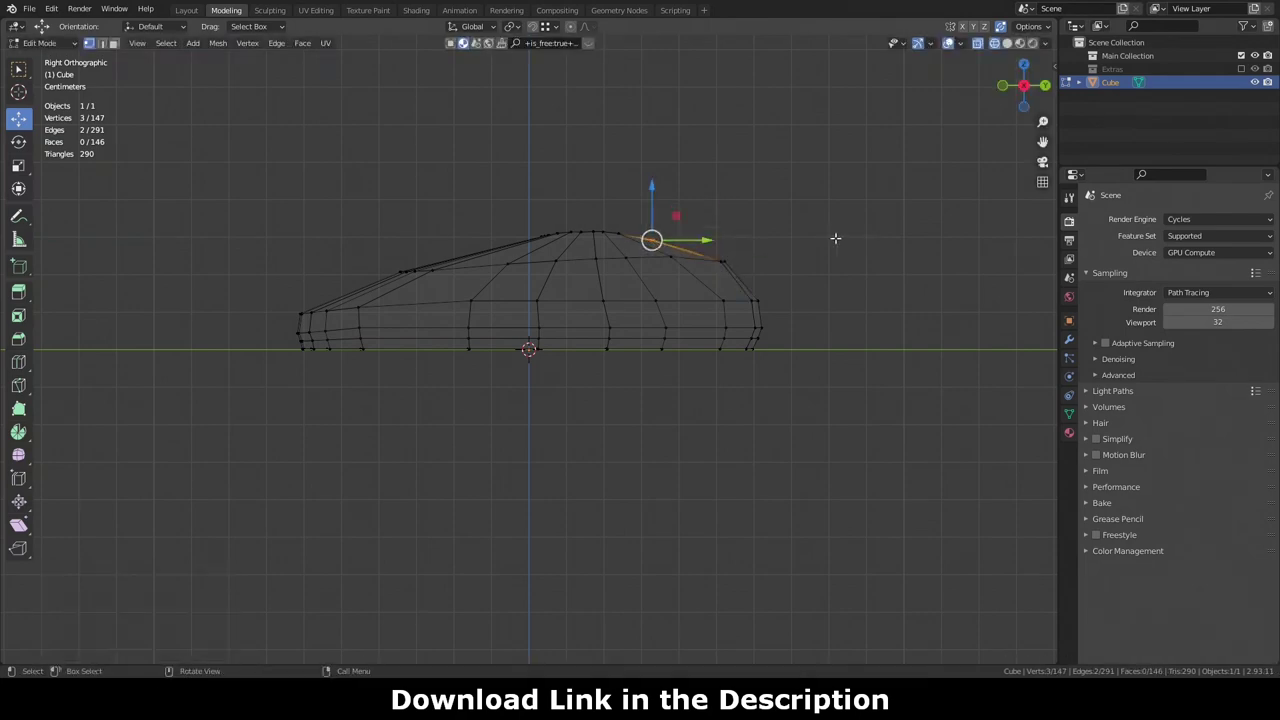
Step: Nudge the rear roof vertices, then check the body in solid shading from the top
{"action": "key", "text": "g"}
{"action": "left_click", "coordinate": [830, 260]}
{"action": "key", "text": "shift+z"}
{"action": "key", "text": "KP_7"}
Step: In see-through wireframe, pull the front top edge vertices slightly back
{"action": "key", "text": "shift+z"}
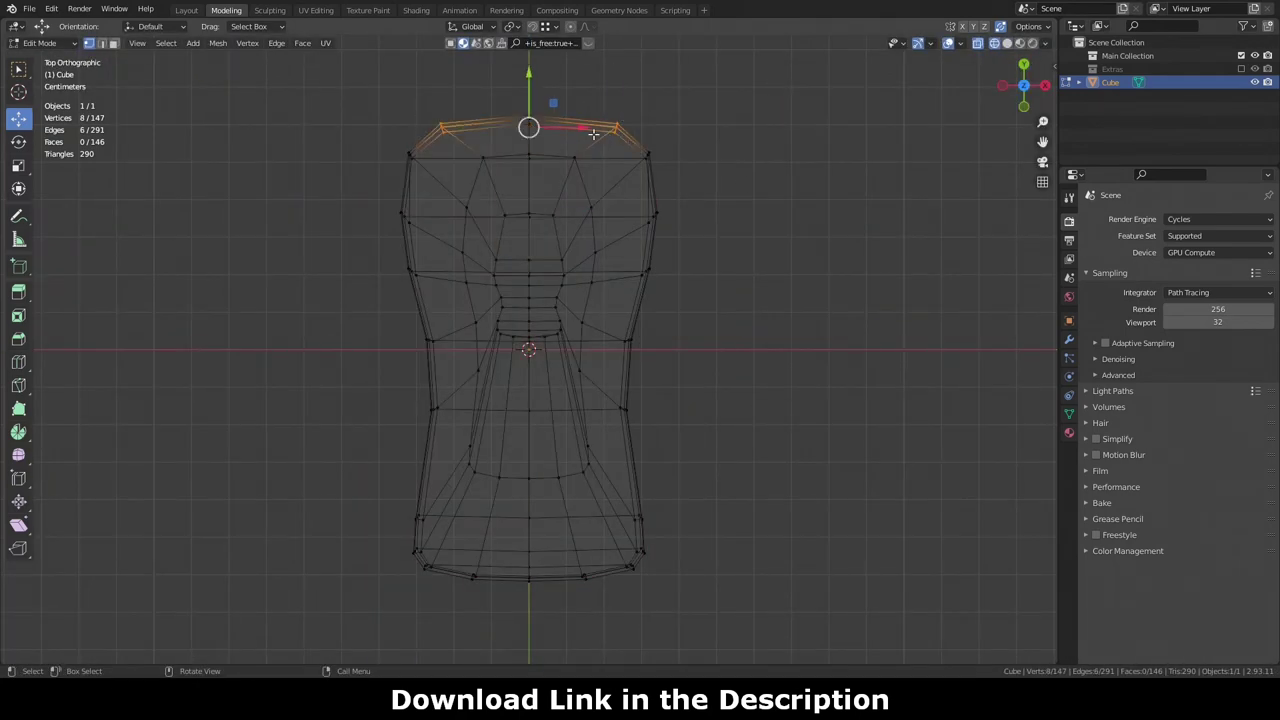
{"action": "left_click", "coordinate": [648, 168]}
{"action": "key", "text": "g"}
{"action": "mouse_move", "coordinate": [372, 137]}
{"action": "left_mouse_down", "text": "shift"}
{"action": "mouse_move", "coordinate": [430, 210]}
{"action": "mouse_move", "coordinate": [440, 290]}
{"action": "left_mouse_up", "text": "shift"}
{"action": "left_click", "coordinate": [753, 214]}
Step: Scale the upper side vertices along X to adjust the body's width
{"action": "left_click_drag", "start_coordinate": [640, 190], "coordinate": [690, 290], "text": "shift"}
{"action": "key", "text": "s"}
{"action": "key", "text": "x"}
{"action": "left_click", "coordinate": [822, 275]}
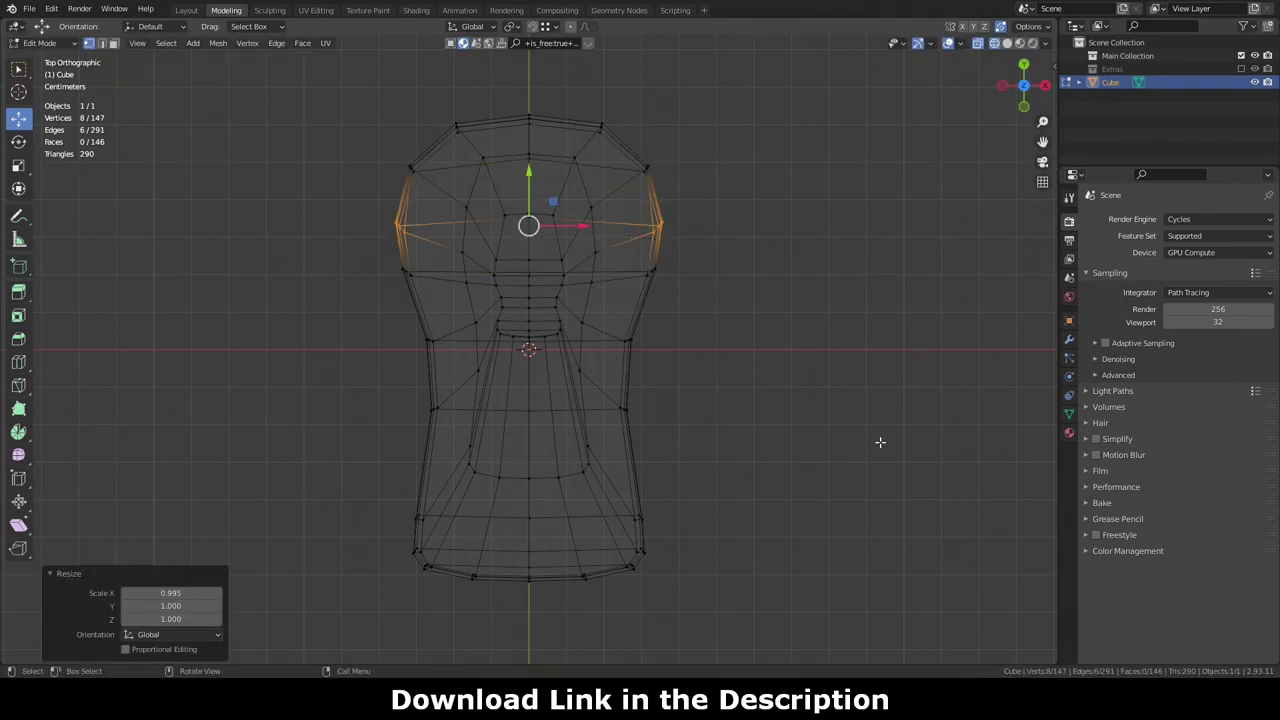
Step: Select both sides of a lower side vertex ring and shift it slightly forward
{"action": "left_click_drag", "start_coordinate": [380, 520], "coordinate": [450, 590]}
{"action": "left_click_drag", "start_coordinate": [610, 520], "coordinate": [680, 590], "text": "shift"}
{"action": "left_click_drag", "start_coordinate": [380, 470], "coordinate": [440, 530]}
{"action": "left_click_drag", "start_coordinate": [620, 470], "coordinate": [680, 530], "text": "shift"}
{"action": "key", "text": "g"}
{"action": "left_click", "coordinate": [663, 421]}
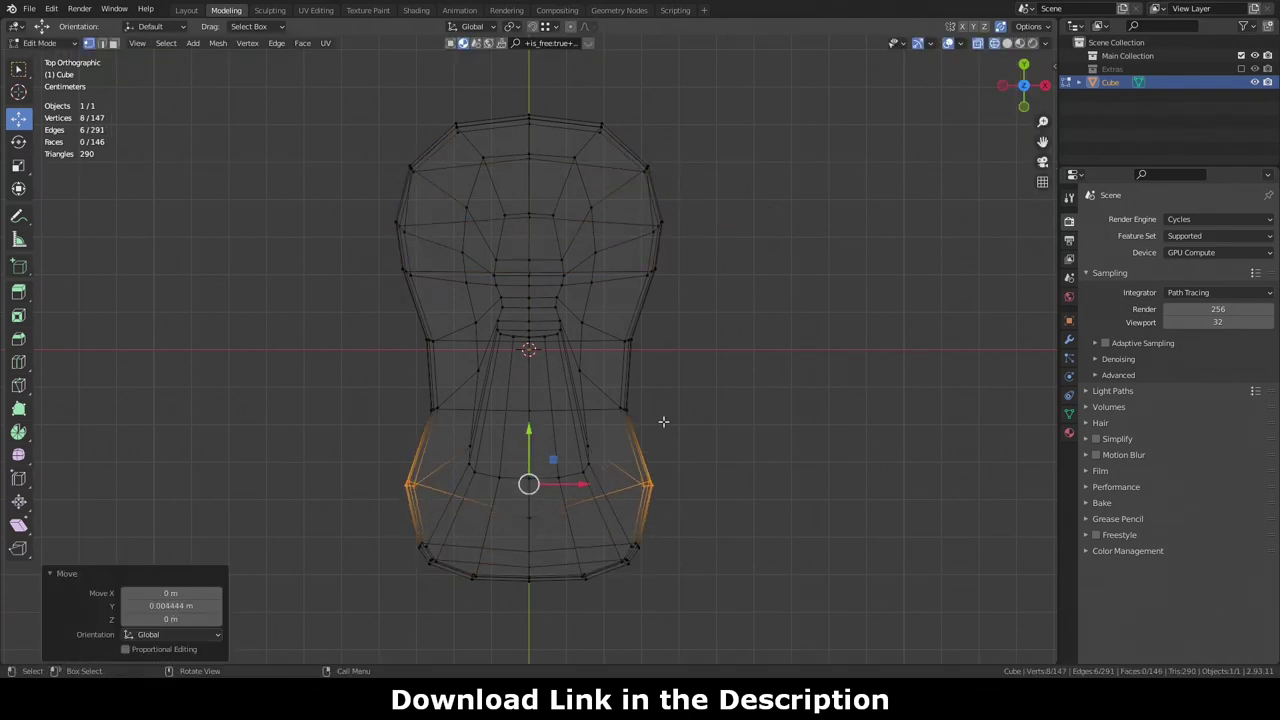
Step: Widen the rear side ring across the body with an X-only scale
{"action": "left_click_drag", "start_coordinate": [385, 515], "coordinate": [440, 560]}
{"action": "left_click_drag", "start_coordinate": [615, 515], "coordinate": [800, 528], "text": "shift"}
{"action": "key", "text": "s"}
{"action": "key", "text": "x"}
{"action": "left_click", "coordinate": [915, 428]}
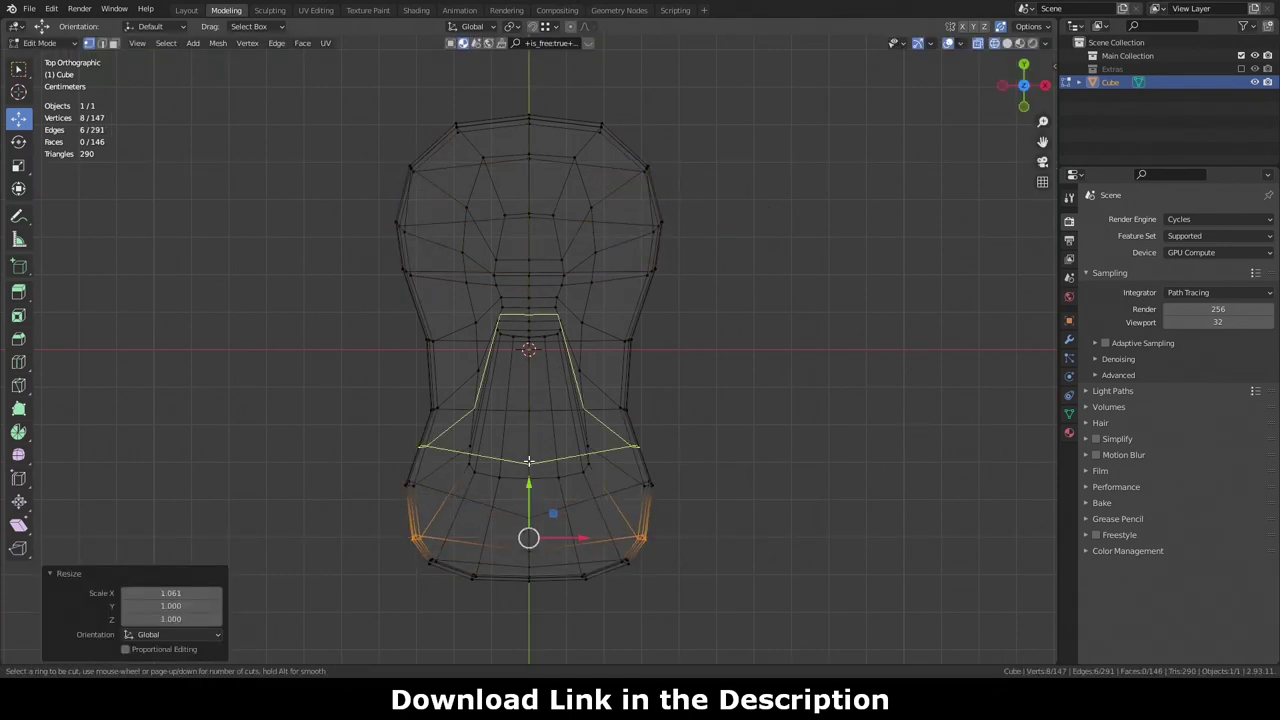
{"action": "left_click", "coordinate": [529, 461]}
Step: Back in solid perspective view, add a new edge loop around the body and enlarge it
{"action": "left_click_drag", "start_coordinate": [390, 340], "coordinate": [455, 440]}
{"action": "left_click_drag", "start_coordinate": [600, 340], "coordinate": [680, 440], "text": "shift"}
{"action": "key", "text": "alt+a"}
{"action": "key", "text": "alt+z"}
{"action": "mouse_move", "coordinate": [797, 374]}
{"action": "middle_mouse_down"}
{"action": "mouse_move", "coordinate": [720, 300]}
{"action": "mouse_move", "coordinate": [893, 236]}
{"action": "middle_mouse_up"}
{"action": "left_click", "coordinate": [528, 268]}
{"action": "key", "text": "ctrl+r"}
{"action": "left_click", "coordinate": [774, 269]}
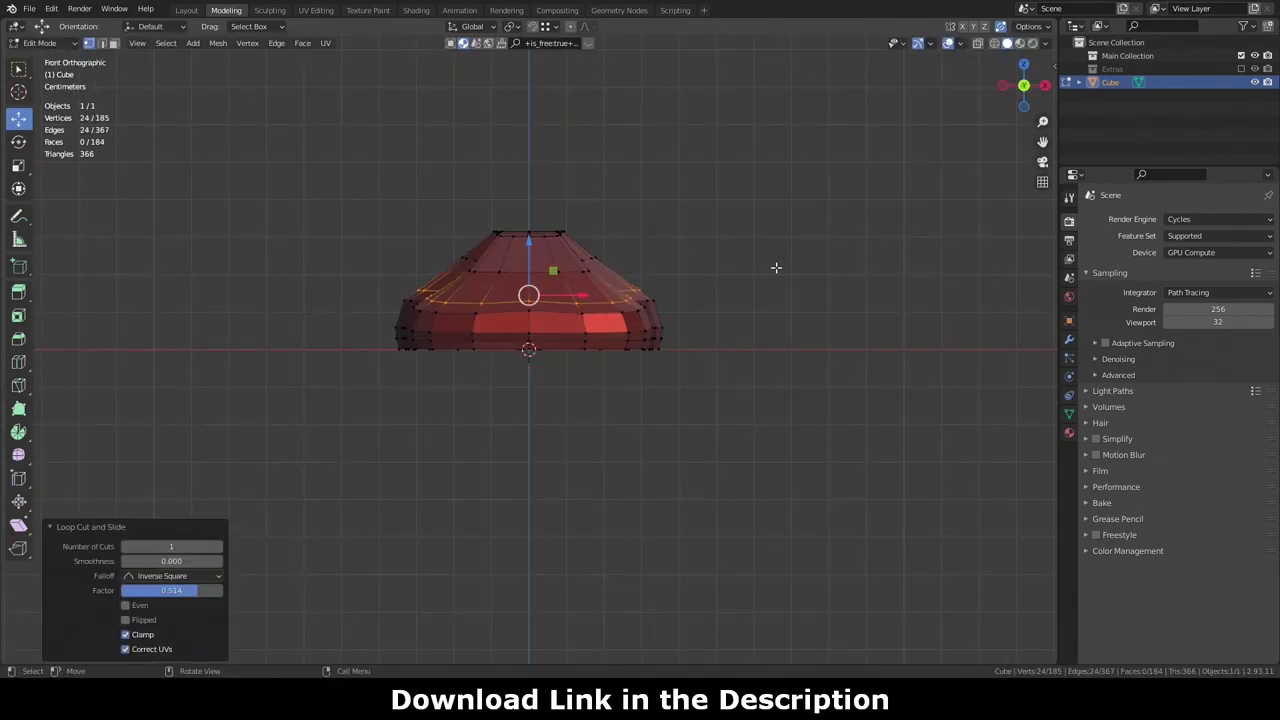
{"action": "key", "text": "s"}
{"action": "left_click", "coordinate": [720, 306]}
{"action": "middle_click_drag", "start_coordinate": [720, 306], "coordinate": [640, 330]}
{"action": "key", "text": "alt+a"}
Step: Inspect the cabin up close, then try a lengthwise loop cut and undo it
{"action": "scroll", "coordinate": [528, 350], "scroll_direction": "up", "scroll_amount": 5}
{"action": "middle_click_drag", "start_coordinate": [528, 350], "coordinate": [600, 300]}
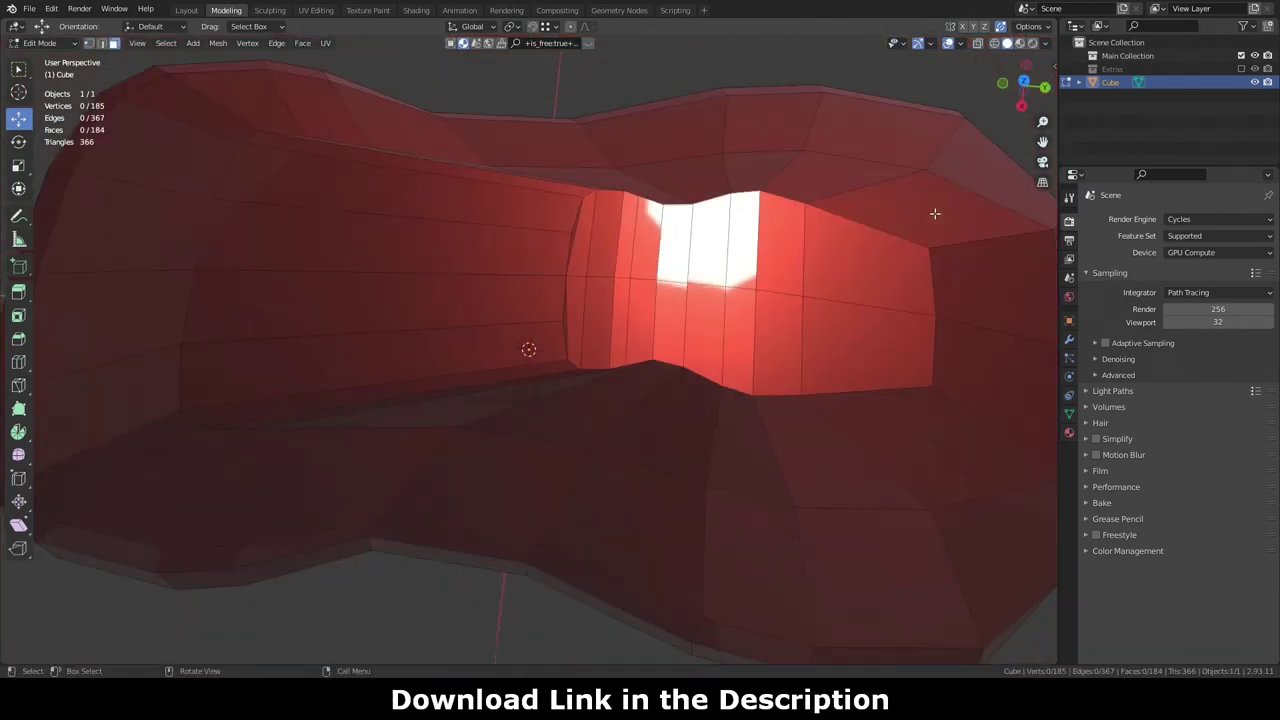
{"action": "scroll", "coordinate": [528, 350], "scroll_direction": "down", "scroll_amount": 2}
{"action": "scroll", "coordinate": [528, 350], "scroll_direction": "up", "scroll_amount": 2}
{"action": "middle_click_drag", "start_coordinate": [800, 290], "coordinate": [828, 271], "text": "alt"}
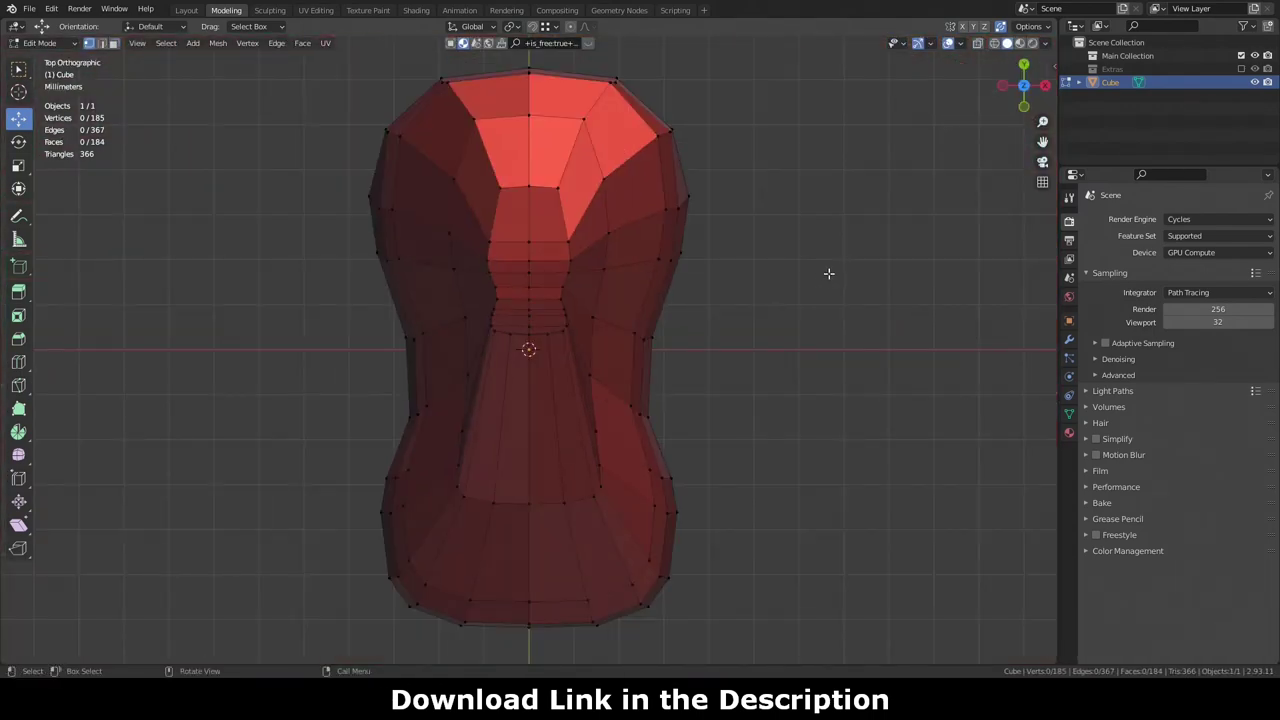
{"action": "key", "text": "ctrl+r"}
{"action": "left_click", "coordinate": [529, 360]}
{"action": "key", "text": "ctrl+z"}
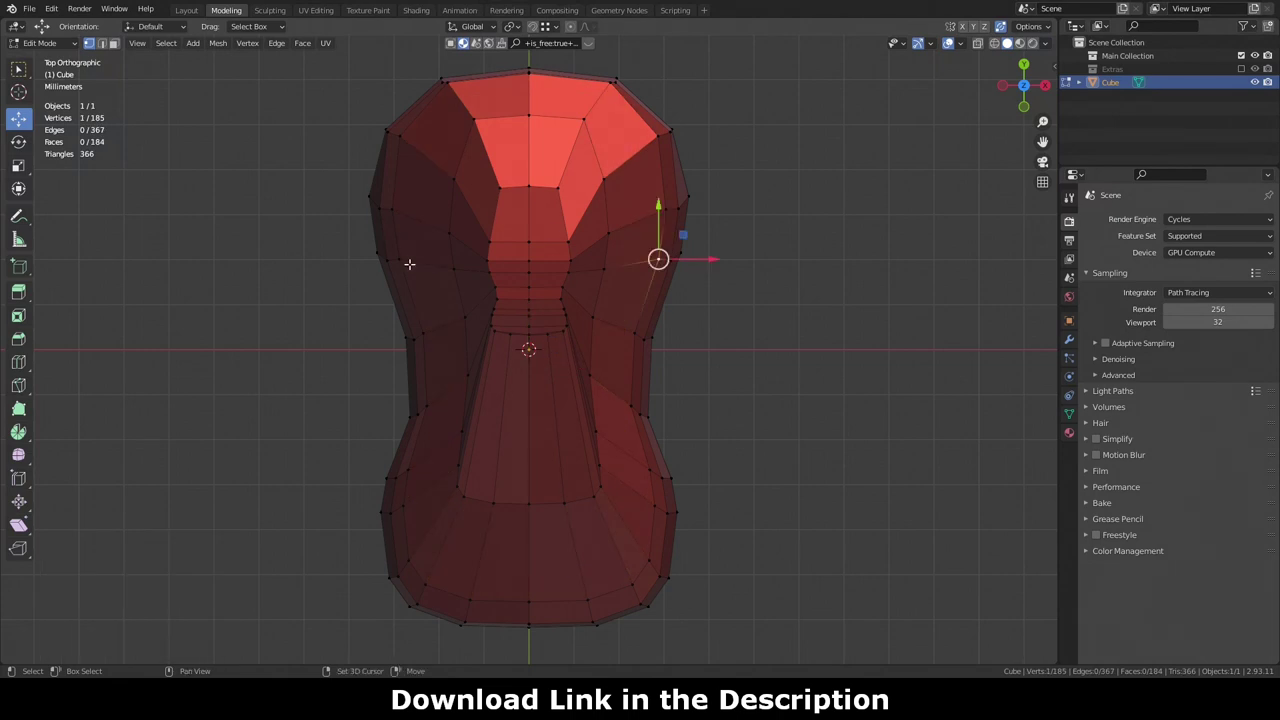
Step: Pinch the waist vertex pairs inward and adjust the next pair's width with X-only scales
{"action": "left_click", "coordinate": [409, 264], "text": "shift"}
{"action": "key", "text": "s"}
{"action": "key", "text": "x"}
{"action": "left_click", "coordinate": [714, 291]}
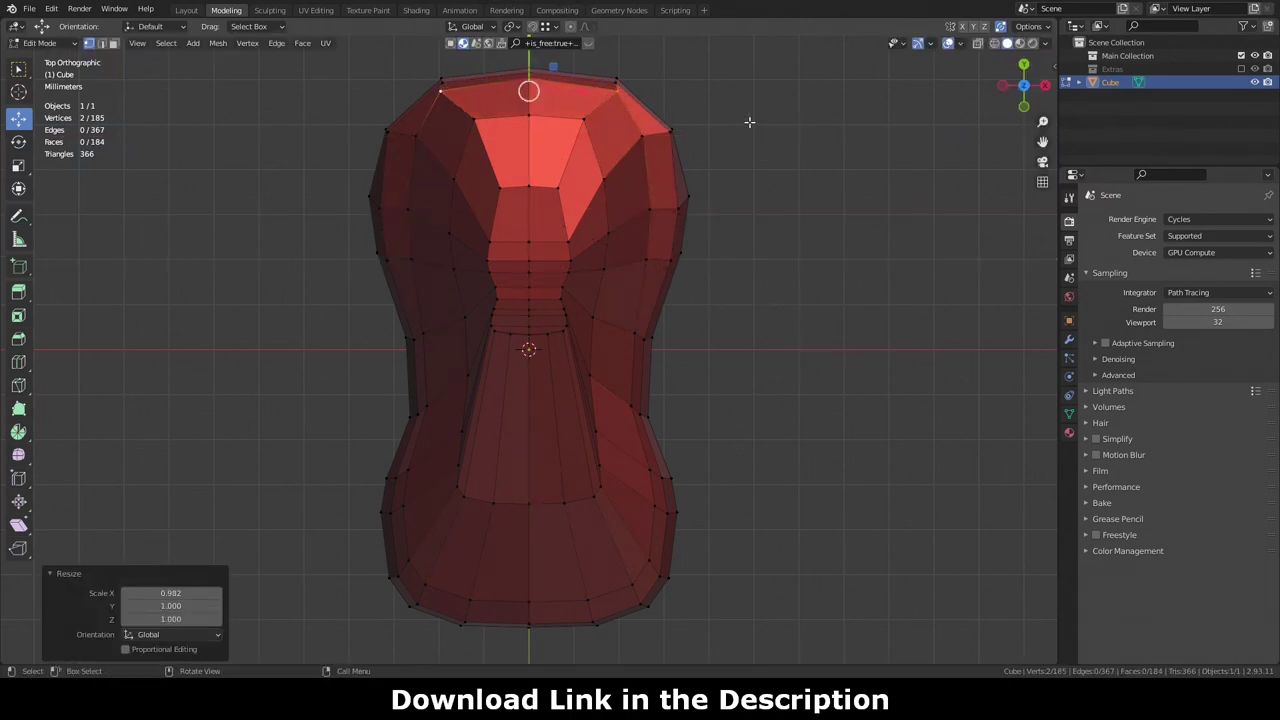
{"action": "key", "text": "s"}
{"action": "key", "text": "x"}
{"action": "left_click", "coordinate": [757, 238]}
{"action": "key", "text": "s"}
{"action": "key", "text": "x"}
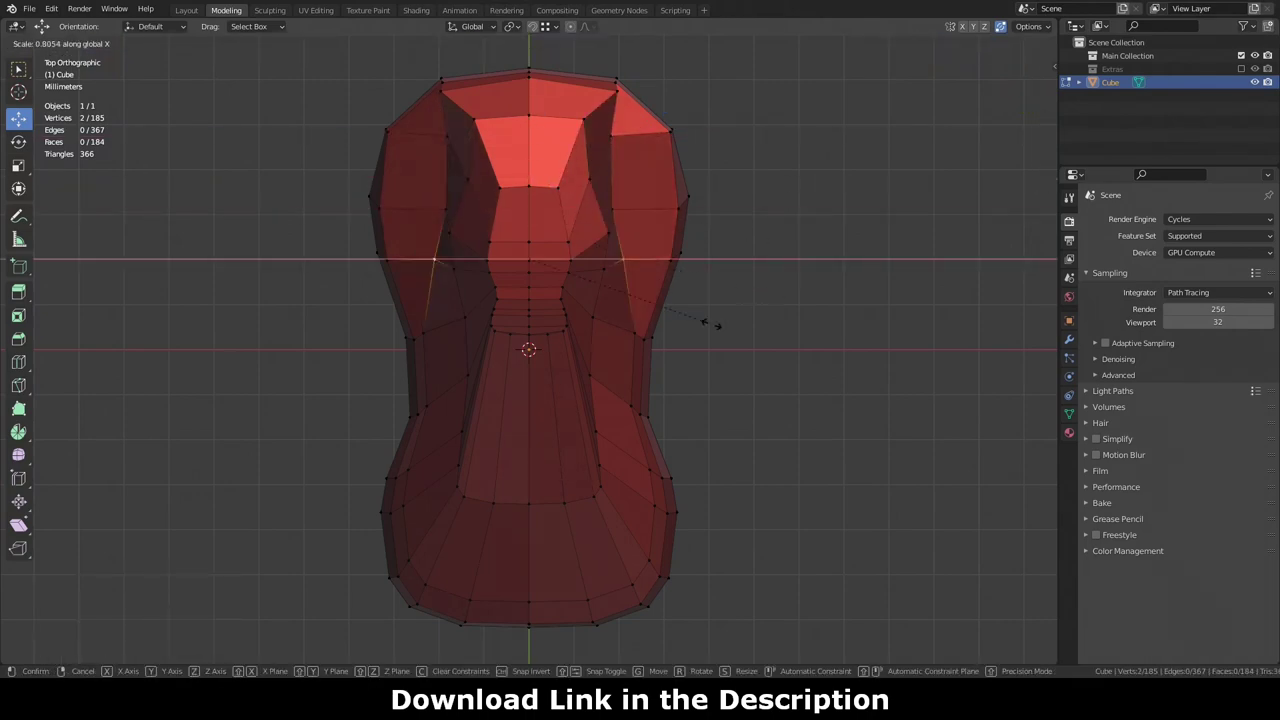
{"action": "left_click", "coordinate": [886, 306]}
Step: From a side perspective, move selected vertices vertically along Z, then deselect all
{"action": "middle_click_drag", "start_coordinate": [886, 306], "coordinate": [700, 250]}
{"action": "middle_click_drag", "start_coordinate": [700, 300], "coordinate": [600, 400]}
{"action": "left_click_drag", "start_coordinate": [523, 478], "coordinate": [523, 470]}
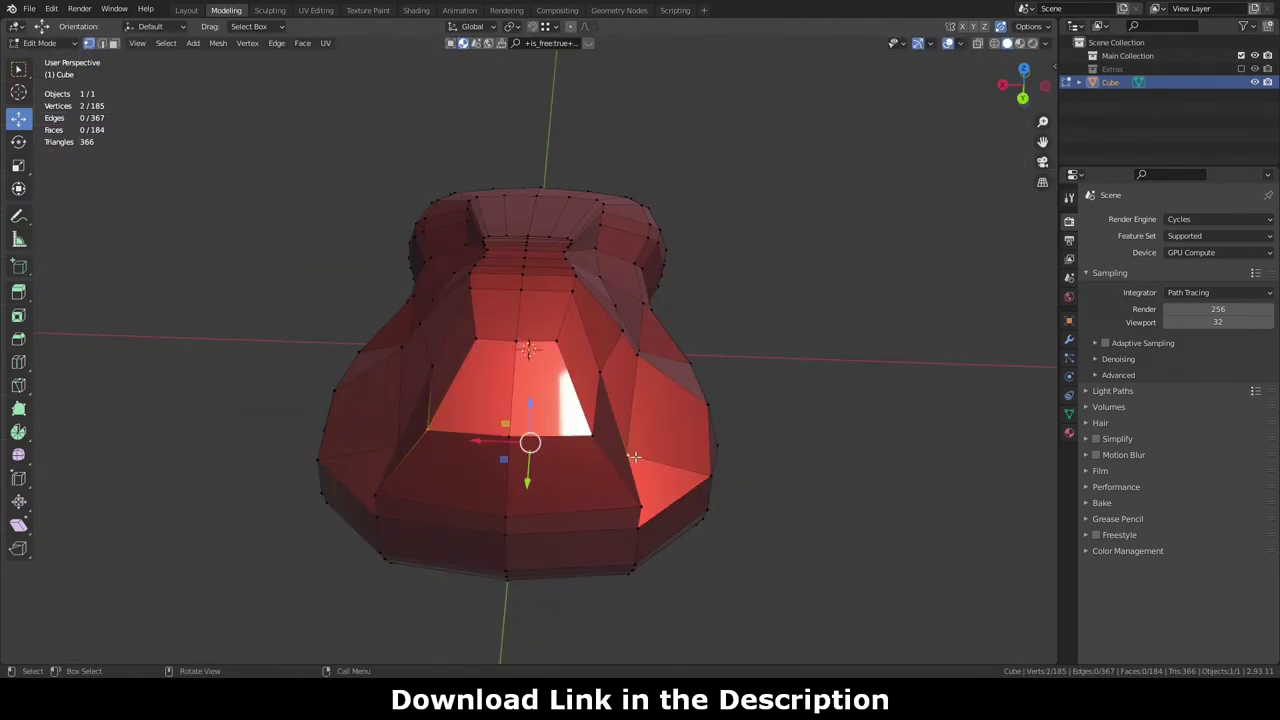
{"action": "middle_click_drag", "start_coordinate": [523, 470], "coordinate": [600, 300]}
{"action": "middle_click_drag", "start_coordinate": [600, 350], "coordinate": [531, 271]}
{"action": "key", "text": "g"}
{"action": "key", "text": "z"}
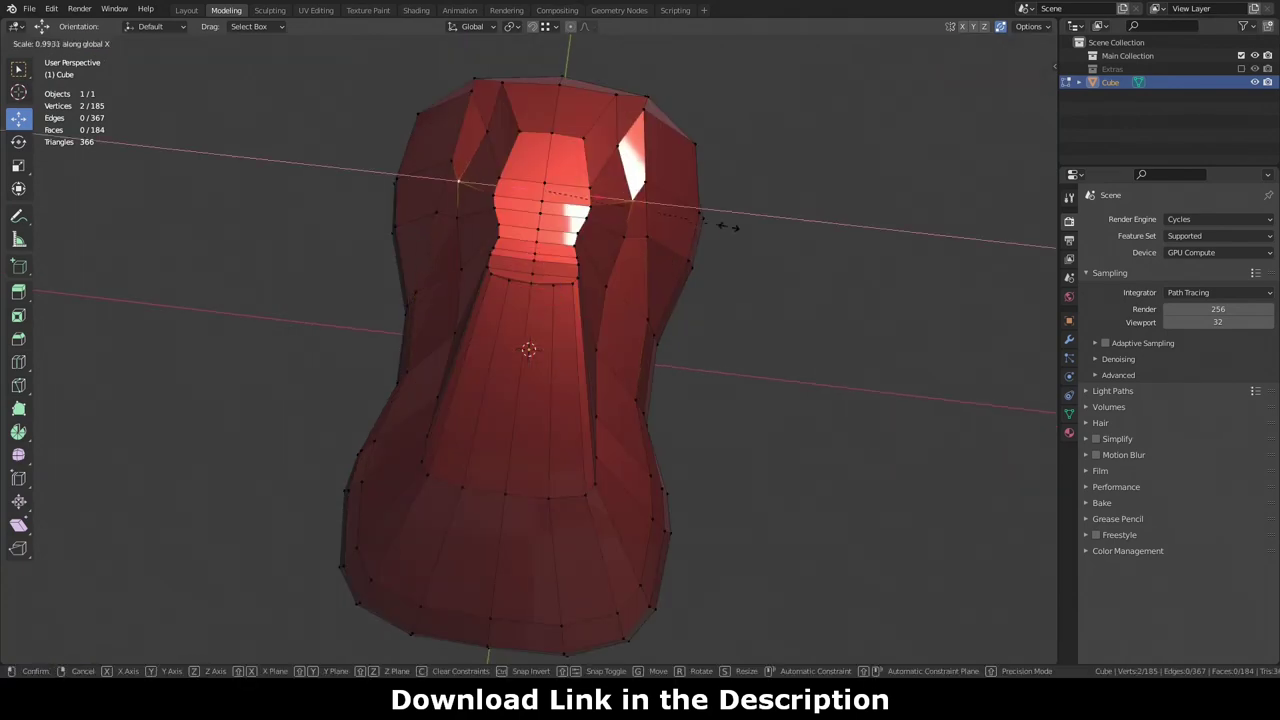
{"action": "left_click", "coordinate": [729, 223]}
{"action": "mouse_move", "coordinate": [729, 223]}
{"action": "middle_mouse_down"}
{"action": "mouse_move", "coordinate": [845, 137]}
{"action": "mouse_move", "coordinate": [700, 300]}
{"action": "mouse_move", "coordinate": [650, 250]}
{"action": "mouse_move", "coordinate": [810, 242]}
{"action": "mouse_move", "coordinate": [700, 200]}
{"action": "middle_mouse_up"}
{"action": "key", "text": "alt+a"}
Step: Scale the bottom faces of the body down to 0.960
{"action": "left_click_drag", "start_coordinate": [400, 335], "coordinate": [660, 365]}
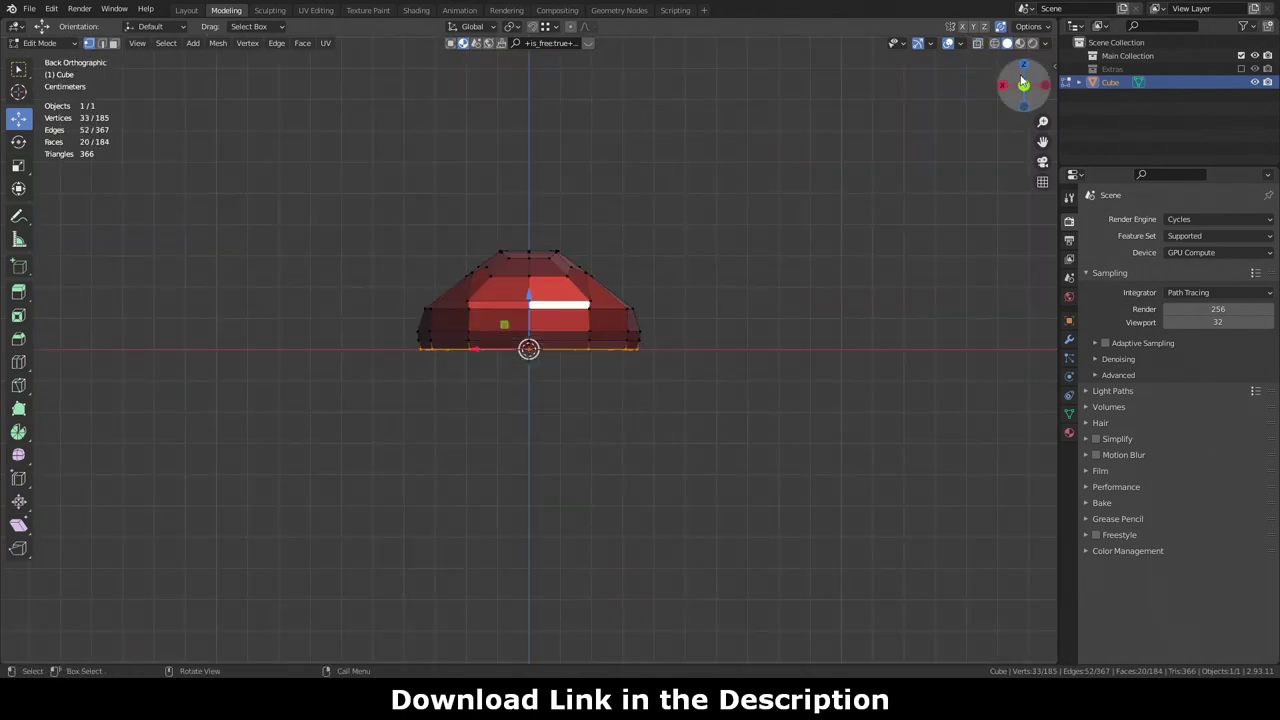
{"action": "key", "text": "s"}
{"action": "mouse_move", "coordinate": [660, 365]}
{"action": "middle_mouse_down"}
{"action": "mouse_move", "coordinate": [900, 200]}
{"action": "mouse_move", "coordinate": [820, 240]}
{"action": "middle_mouse_up"}
{"action": "left_click", "coordinate": [956, 188]}
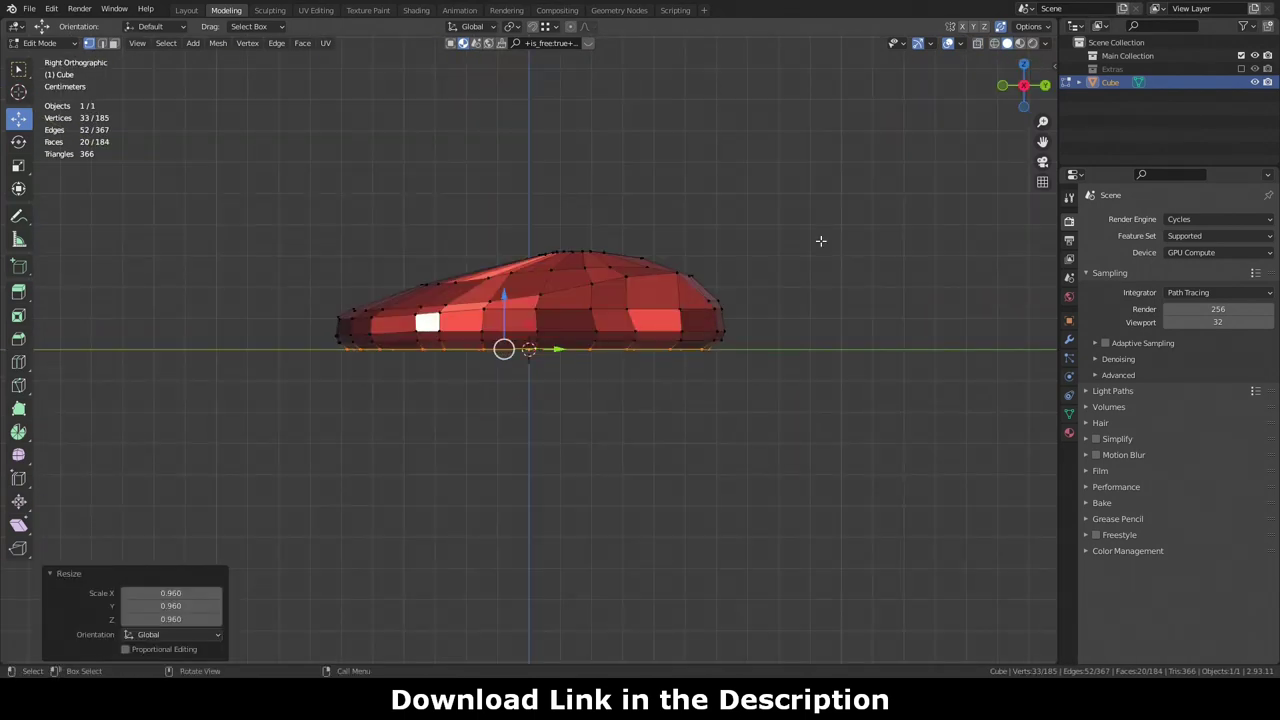
Step: Slightly tilt and move the lower side edge vertices, then return to X-ray view
{"action": "left_click_drag", "start_coordinate": [580, 325], "coordinate": [745, 362]}
{"action": "key", "text": "r"}
{"action": "left_click", "coordinate": [789, 363]}
{"action": "key", "text": "g"}
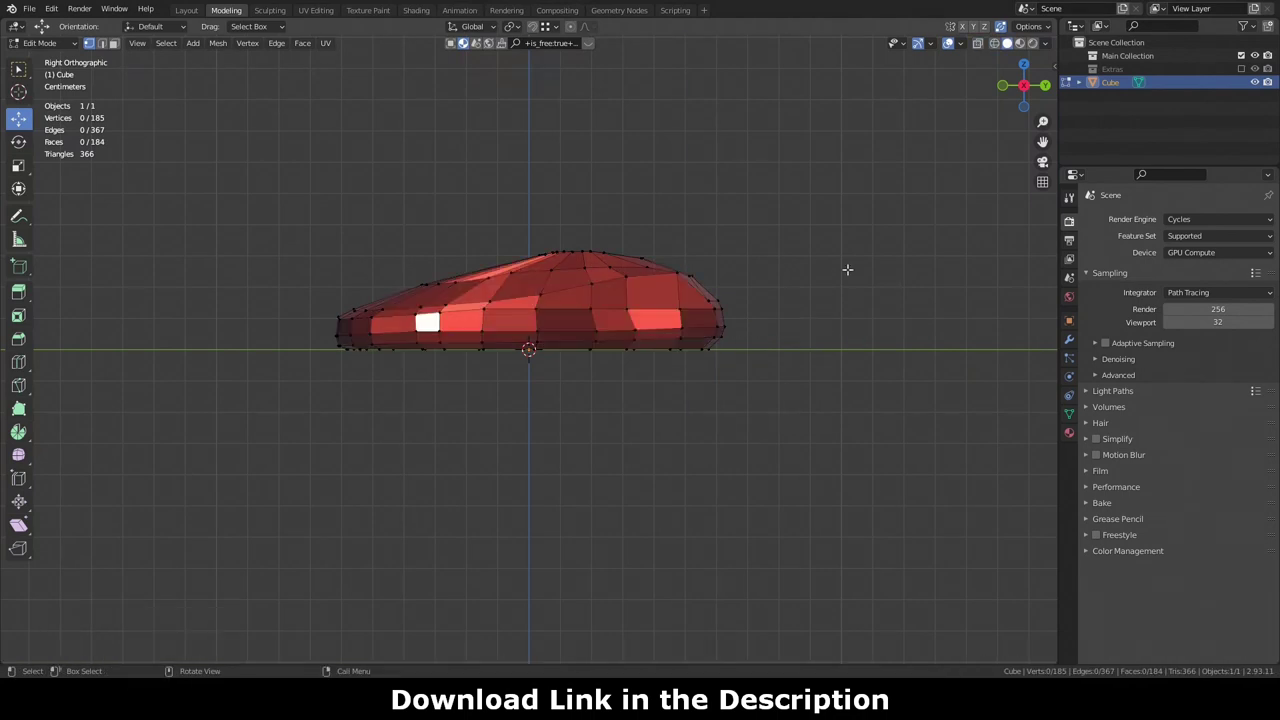
{"action": "key", "text": "alt+z"}
{"action": "key", "text": "b"}
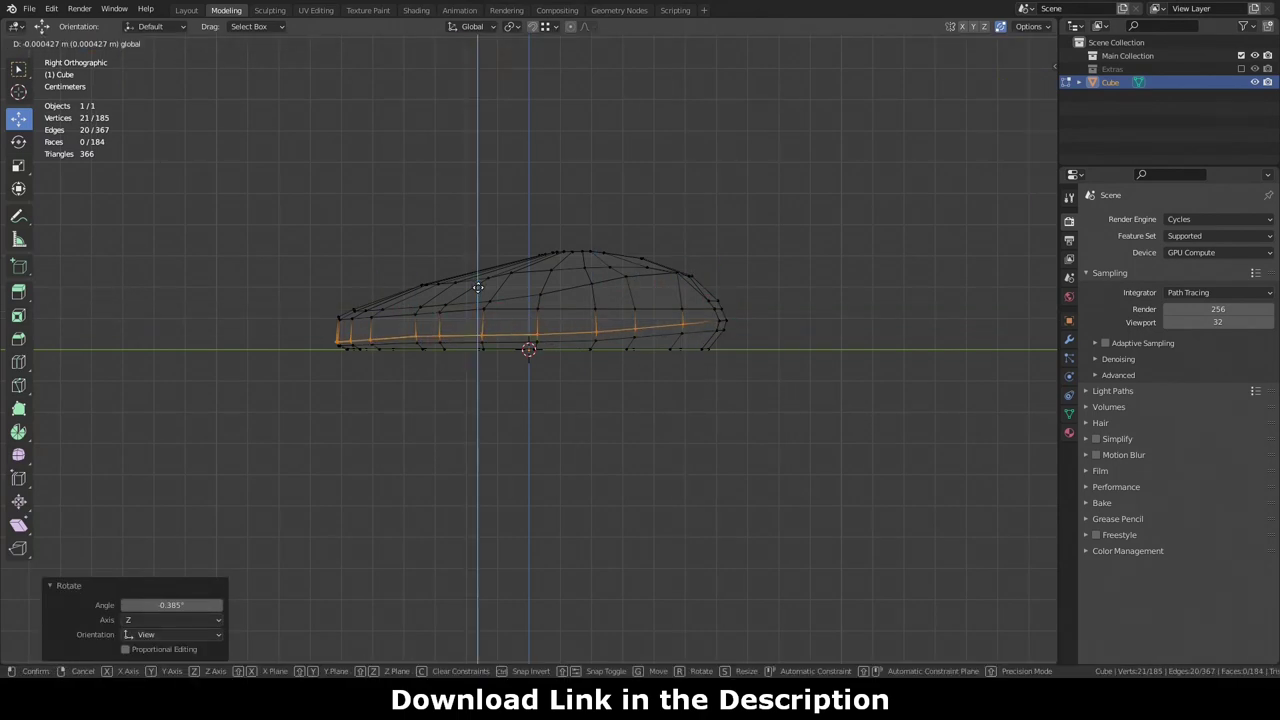
Step: Vertex-slide the upper-edge roof vertex pairs to even out the roofline
{"action": "key", "text": "shift+z"}
{"action": "left_click", "coordinate": [852, 419]}
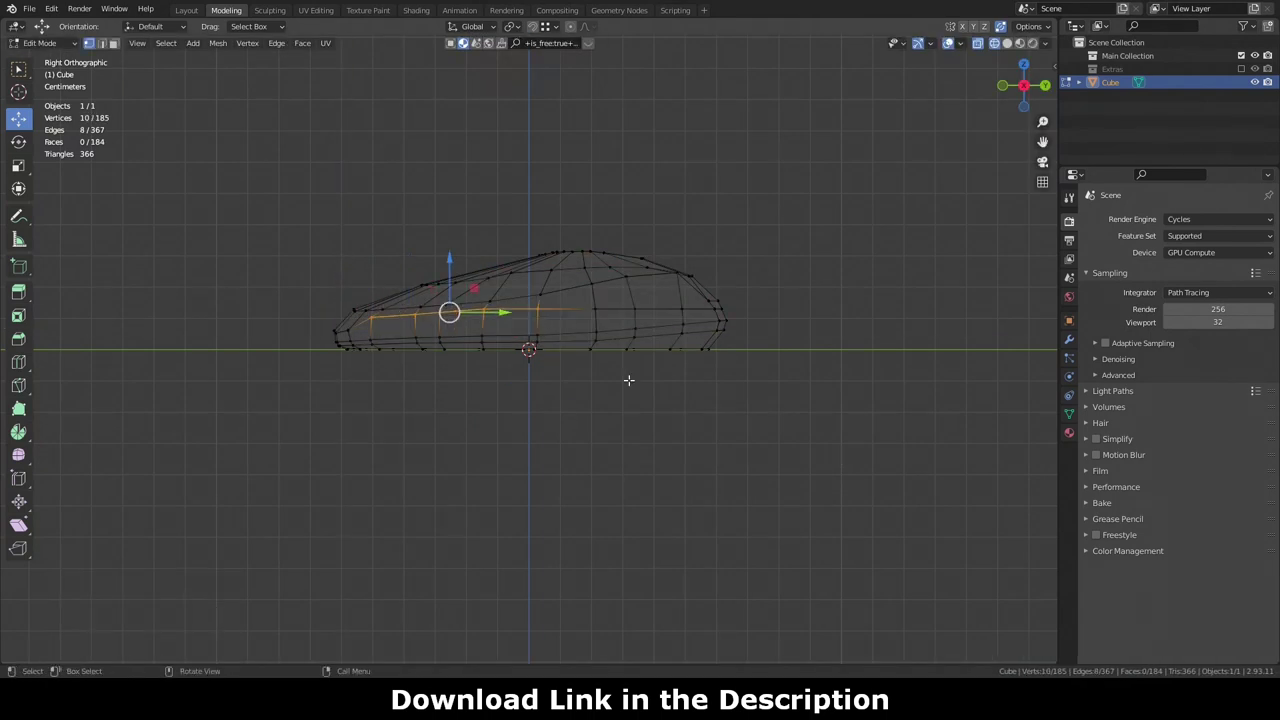
{"action": "left_click", "coordinate": [617, 536]}
{"action": "left_click", "coordinate": [582, 315], "text": "alt"}
{"action": "left_click", "coordinate": [407, 463]}
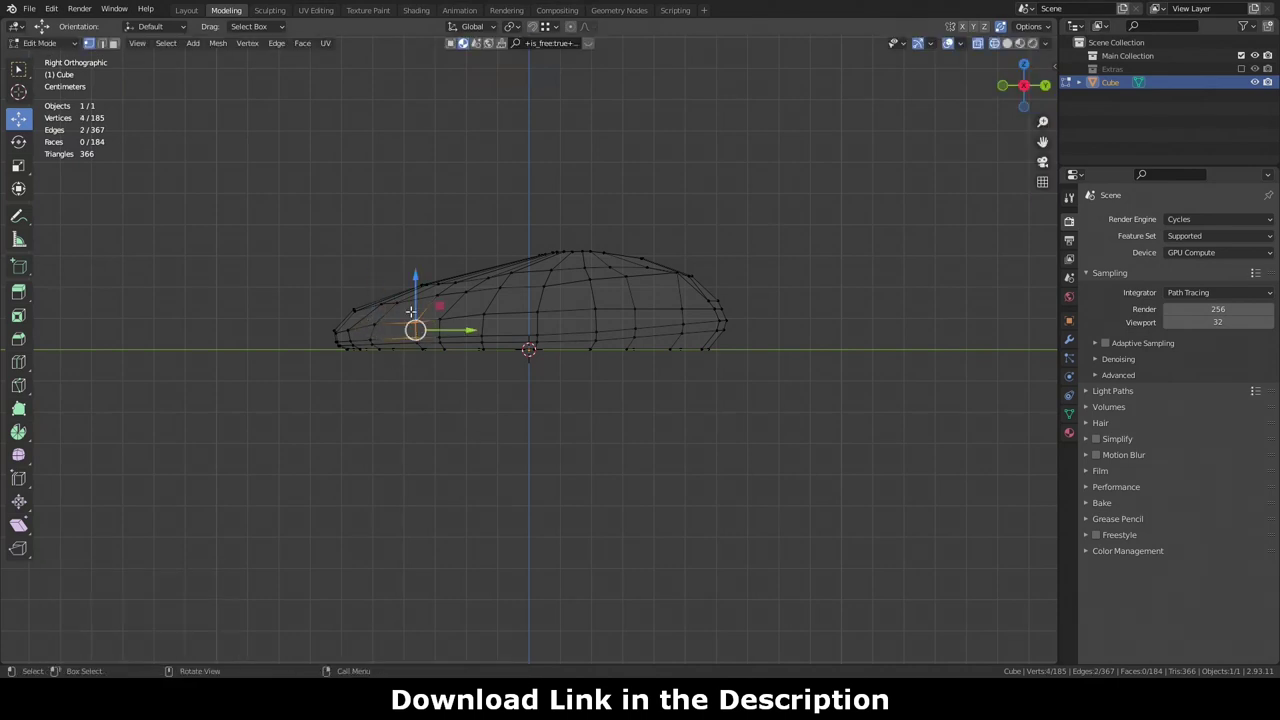
{"action": "left_click", "coordinate": [457, 297]}
{"action": "key", "text": "shift+v"}
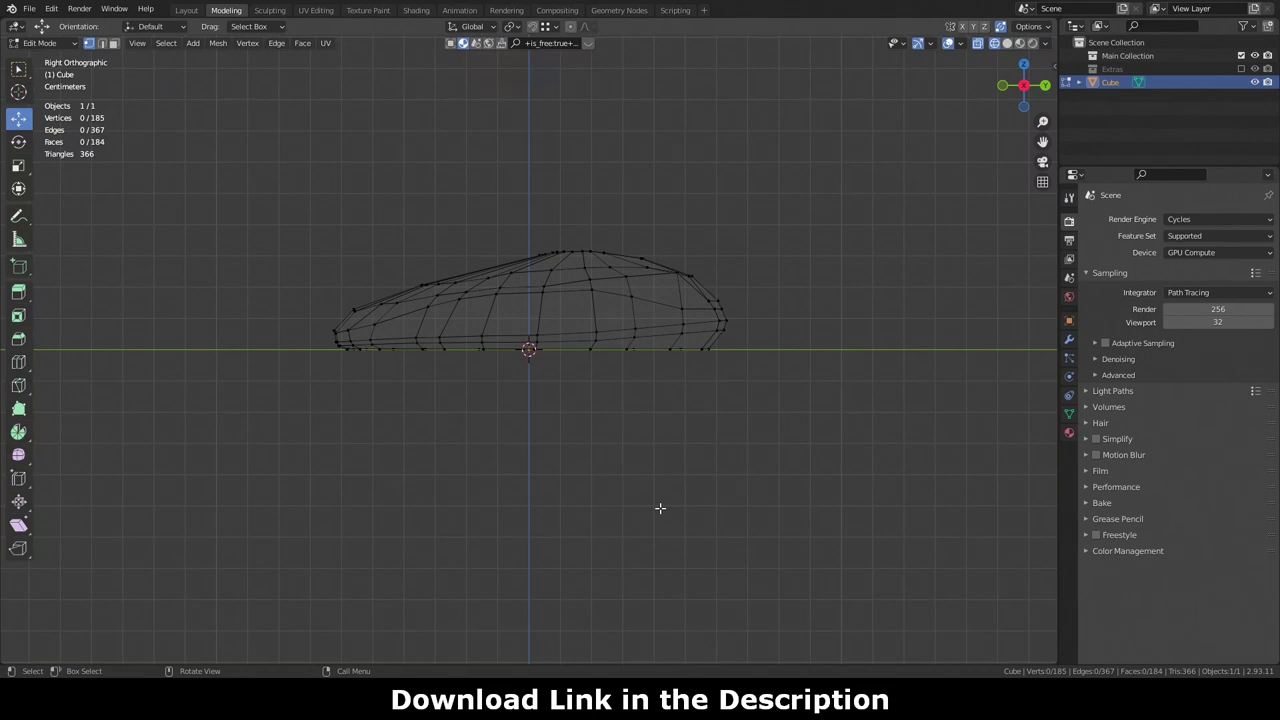
{"action": "left_click", "coordinate": [466, 272]}
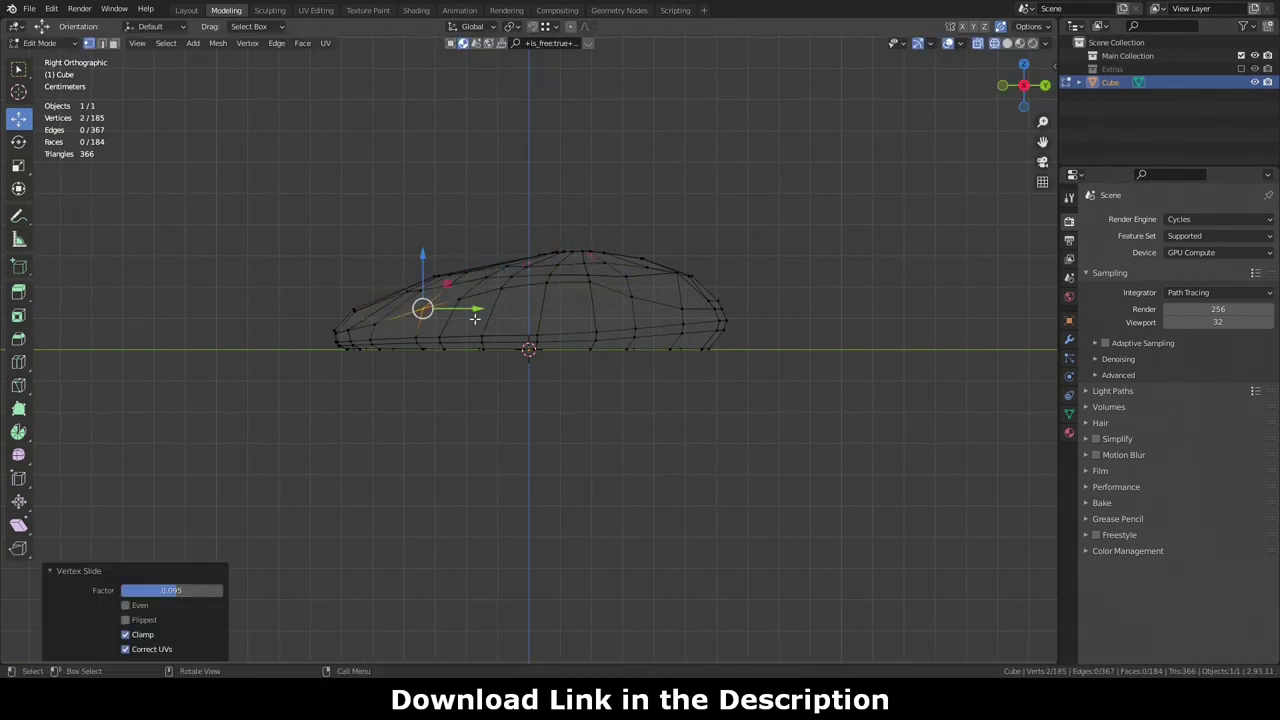
{"action": "key", "text": "alt+a"}
{"action": "key", "text": "b"}
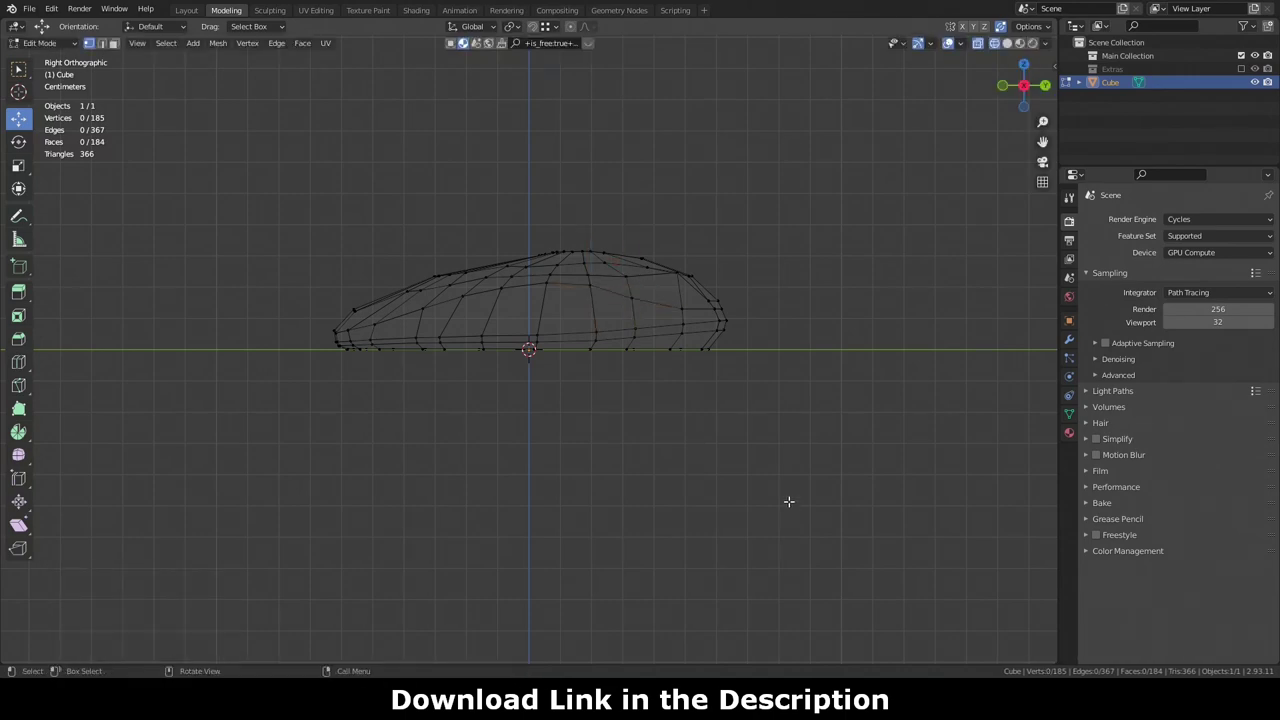
Step: Select several roof-edge vertices and nudge them to smooth the cabin curve
{"action": "left_click", "coordinate": [677, 280]}
{"action": "left_click", "coordinate": [589, 271]}
{"action": "left_click", "coordinate": [550, 272]}
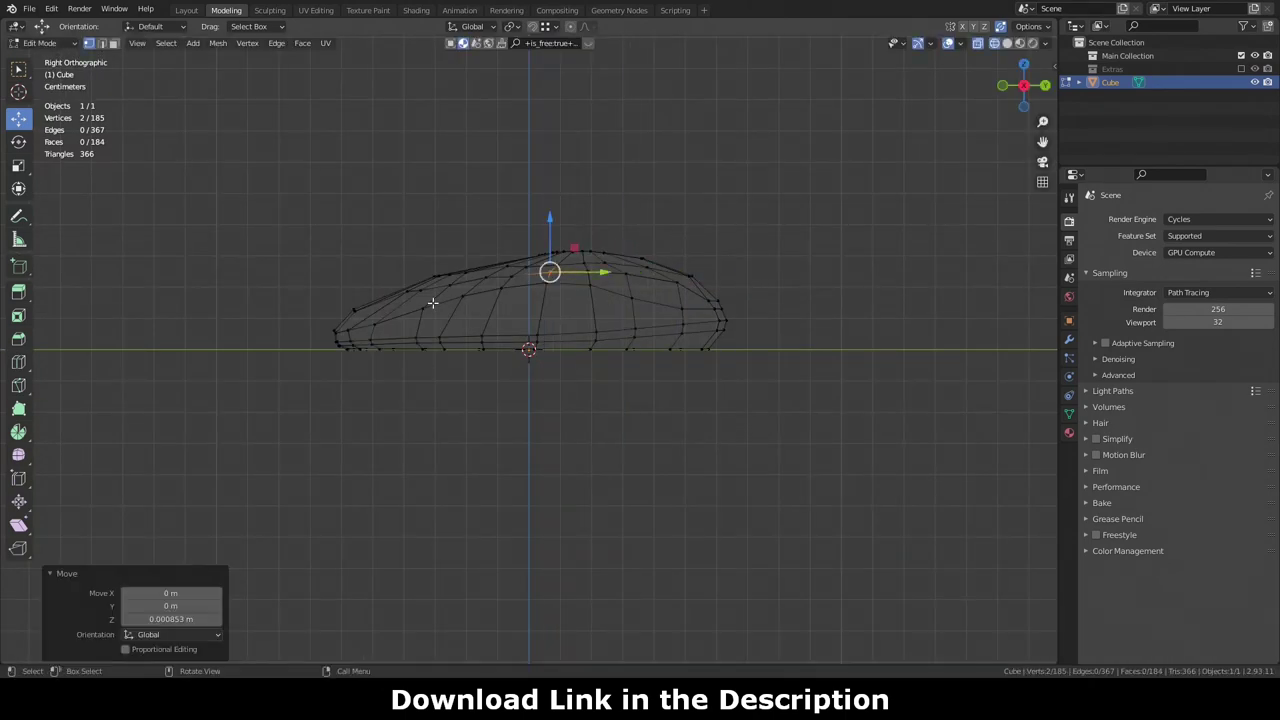
{"action": "left_click", "coordinate": [352, 311]}
{"action": "key", "text": "g"}
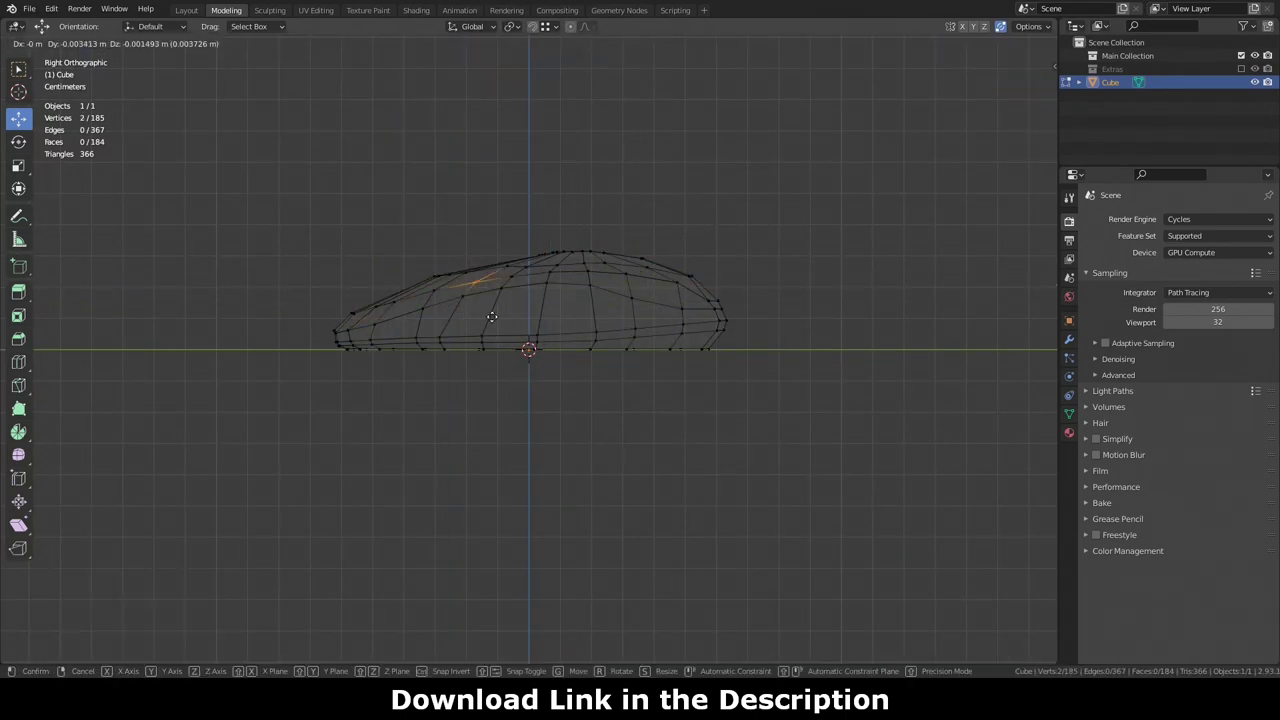
{"action": "middle_click_drag", "start_coordinate": [881, 197], "coordinate": [850, 260]}
Step: Smooth the inner ring of vertices from the vertex menu, adjusting the smoothing amount
{"action": "key", "text": "KP_7"}
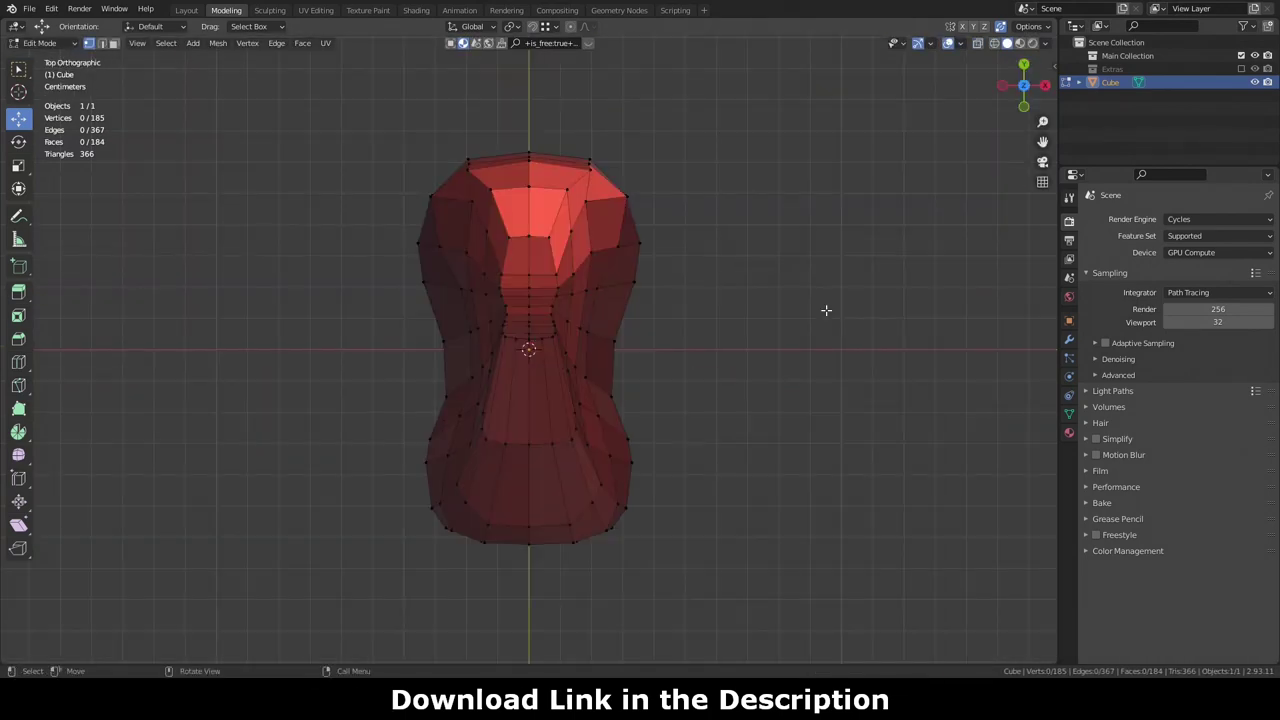
{"action": "key", "text": "KP_1"}
{"action": "key", "text": "alt+a"}
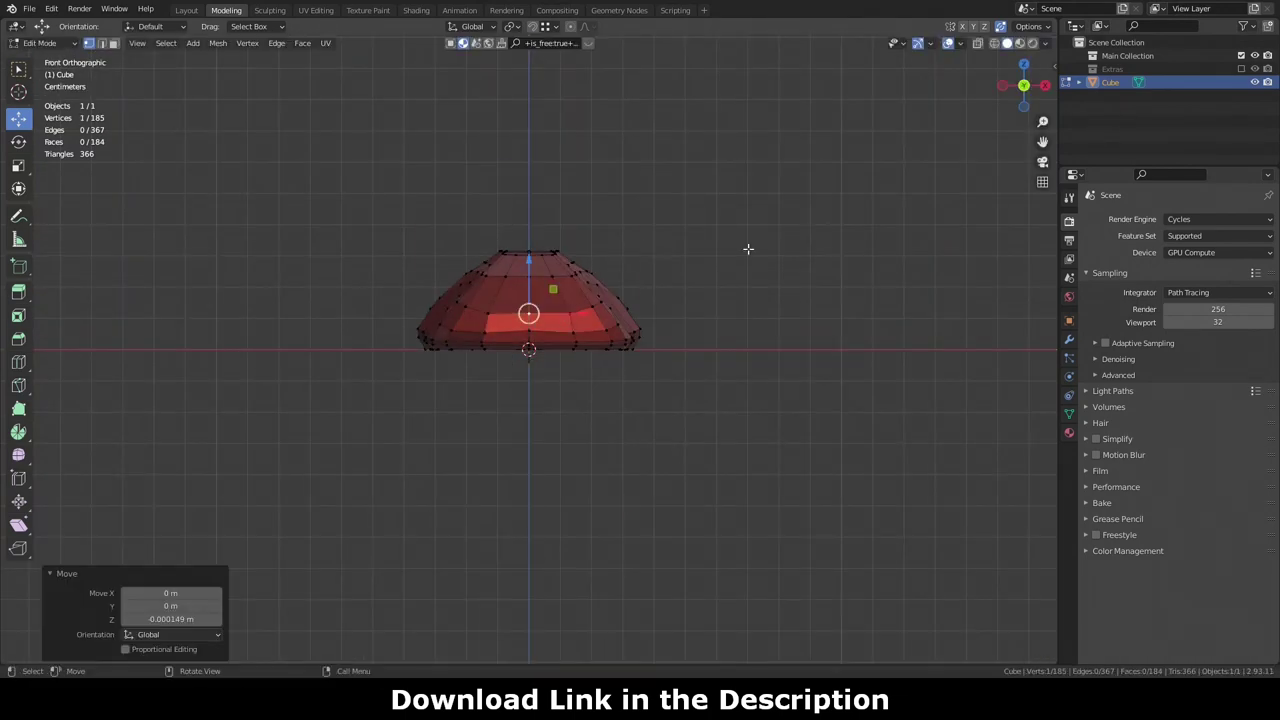
{"action": "scroll", "coordinate": [748, 249], "scroll_direction": "up", "scroll_amount": 2}
{"action": "middle_click_drag", "start_coordinate": [748, 249], "coordinate": [806, 287]}
{"action": "key", "text": "KP_7"}
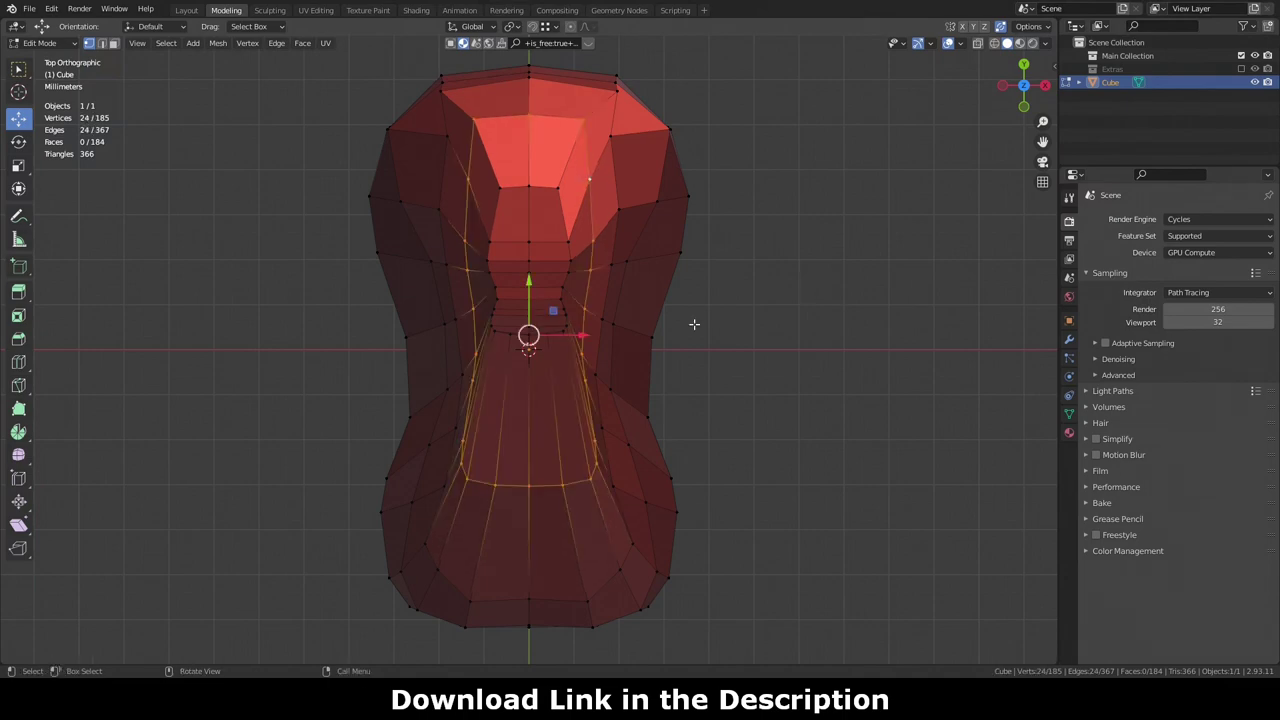
{"action": "right_click", "coordinate": [694, 324]}
{"action": "left_click", "coordinate": [705, 500]}
{"action": "left_click_drag", "start_coordinate": [150, 595], "coordinate": [220, 595]}
{"action": "mouse_move", "coordinate": [600, 380]}
{"action": "middle_mouse_down"}
{"action": "mouse_move", "coordinate": [528, 348]}
{"action": "mouse_move", "coordinate": [560, 420]}
{"action": "middle_mouse_up"}
{"action": "key", "text": "alt+a"}
Step: Select the roof face strip and shrink it lengthwise along Y
{"action": "mouse_move", "coordinate": [528, 349]}
{"action": "middle_mouse_down"}
{"action": "mouse_move", "coordinate": [840, 232]}
{"action": "mouse_move", "coordinate": [508, 157]}
{"action": "middle_mouse_up"}
{"action": "left_click", "coordinate": [508, 157]}
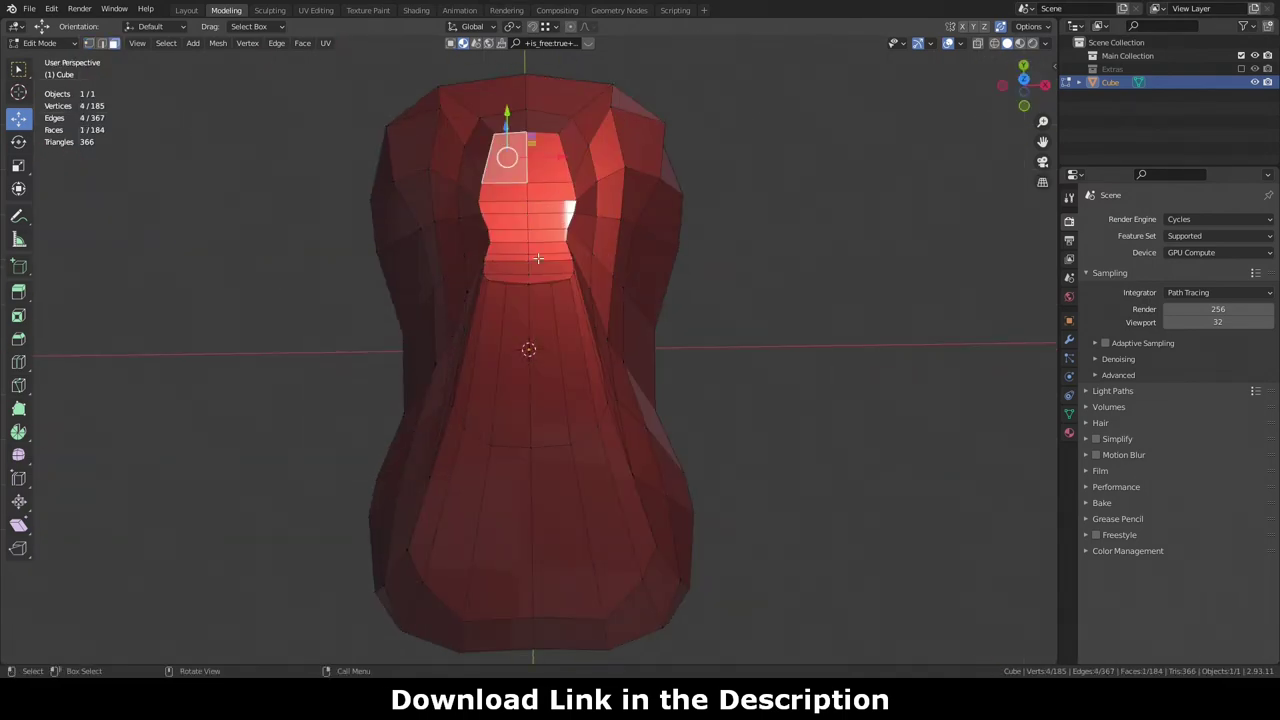
{"action": "left_click", "coordinate": [525, 285], "text": "ctrl"}
{"action": "mouse_move", "coordinate": [860, 257]}
{"action": "middle_mouse_down"}
{"action": "mouse_move", "coordinate": [994, 125]}
{"action": "mouse_move", "coordinate": [820, 200]}
{"action": "mouse_move", "coordinate": [860, 230]}
{"action": "mouse_move", "coordinate": [905, 227]}
{"action": "mouse_move", "coordinate": [700, 300]}
{"action": "middle_mouse_up"}
{"action": "key", "text": "s"}
{"action": "key", "text": "y"}
{"action": "left_click", "coordinate": [880, 230]}
Step: In top view, narrow the rear vertex pair across the body's width
{"action": "key", "text": "KP_7"}
{"action": "left_click", "coordinate": [587, 601]}
{"action": "left_click_drag", "start_coordinate": [455, 589], "coordinate": [467, 607]}
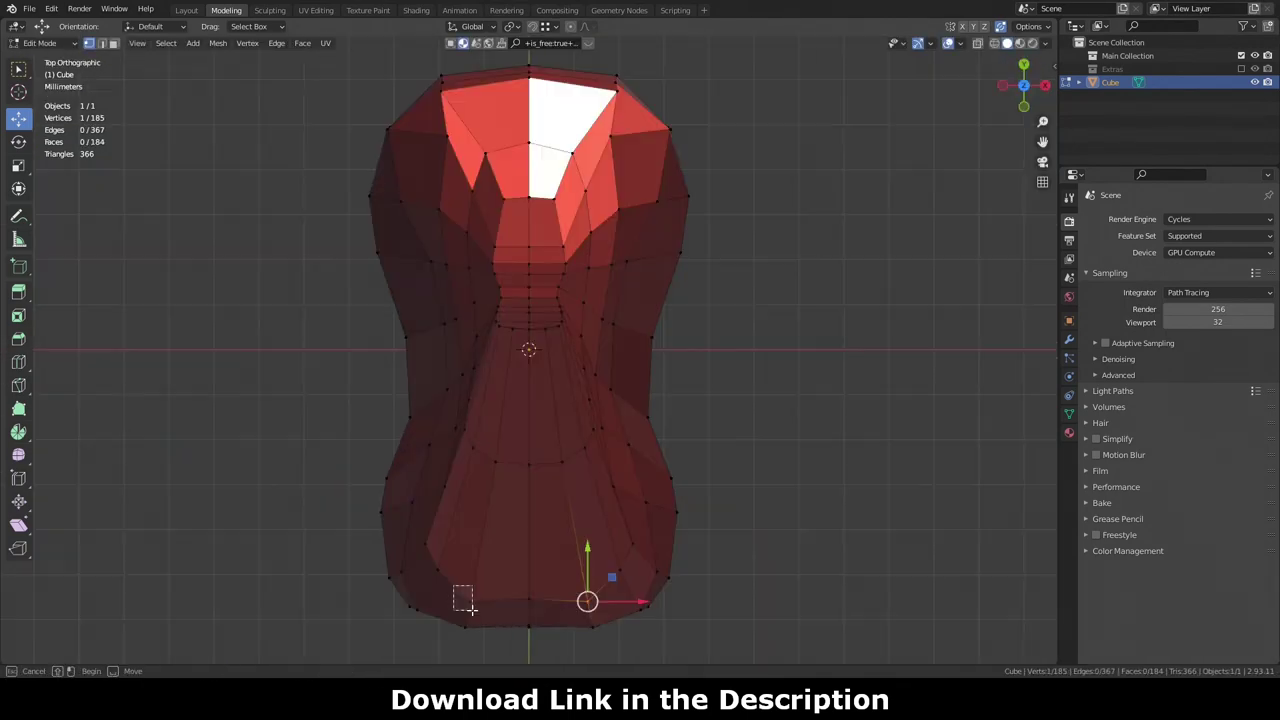
{"action": "left_click", "coordinate": [564, 463]}
{"action": "key", "text": "g"}
{"action": "key", "text": "x"}
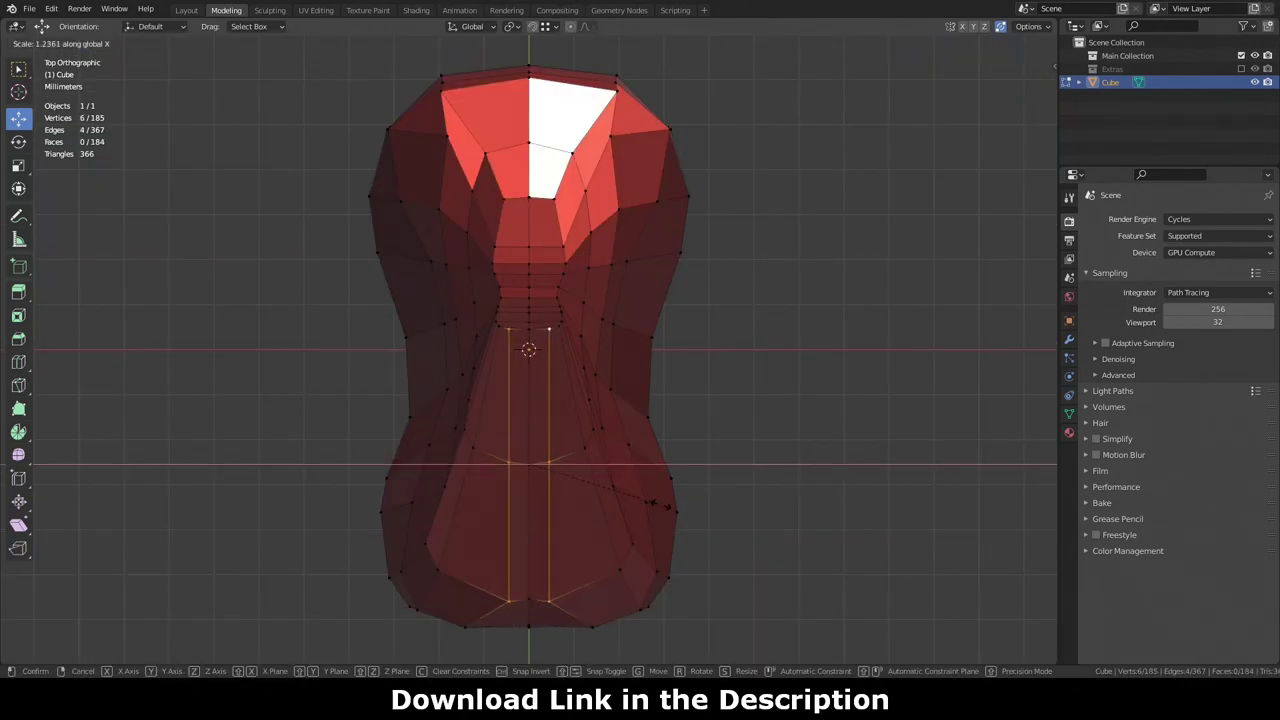
{"action": "left_click", "coordinate": [526, 350]}
{"action": "middle_click_drag", "start_coordinate": [526, 350], "coordinate": [430, 380]}
{"action": "key", "text": "s"}
{"action": "key", "text": "x"}
{"action": "left_click", "coordinate": [428, 385]}
Step: Scale the central waist vertex pair to 0.870 along X and slide it into place
{"action": "key", "text": "KP_7"}
{"action": "left_click", "coordinate": [950, 252]}
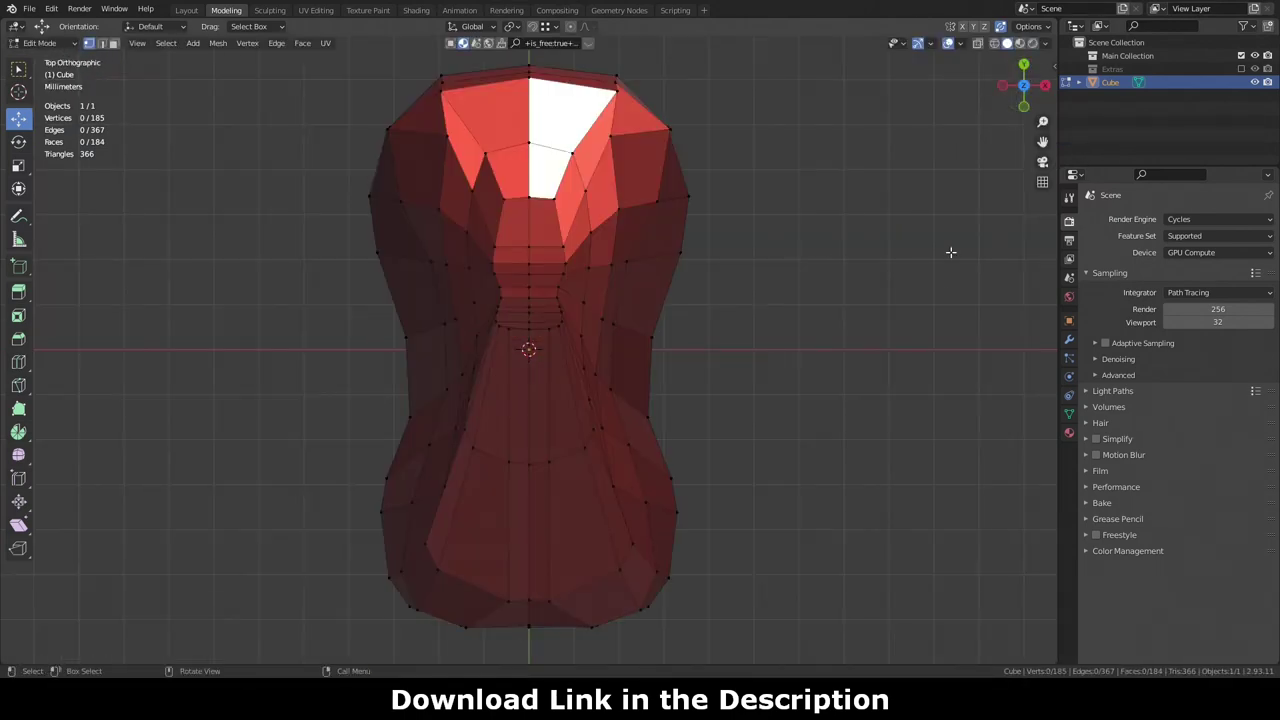
{"action": "left_click", "coordinate": [506, 333], "text": "shift"}
{"action": "key", "text": "g"}
{"action": "key", "text": "g"}
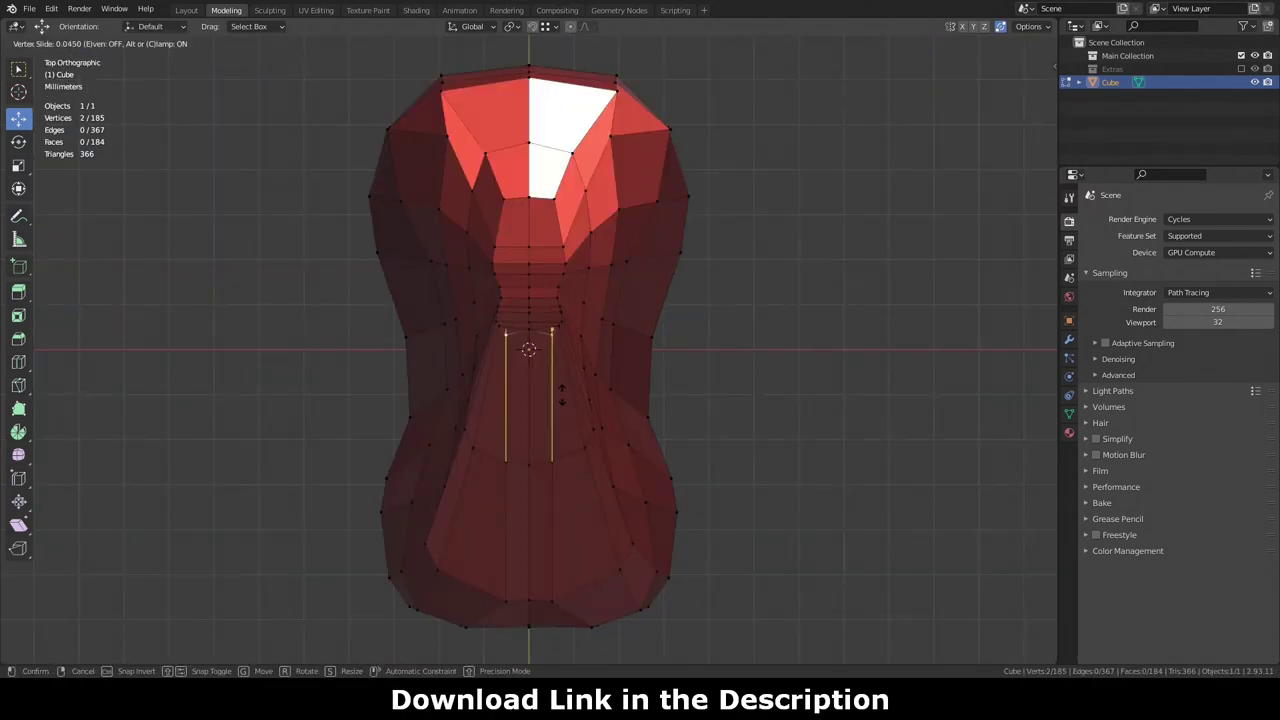
{"action": "key", "text": "s"}
{"action": "key", "text": "x"}
{"action": "left_click", "coordinate": [728, 366]}
{"action": "key", "text": "g"}
{"action": "key", "text": "g"}
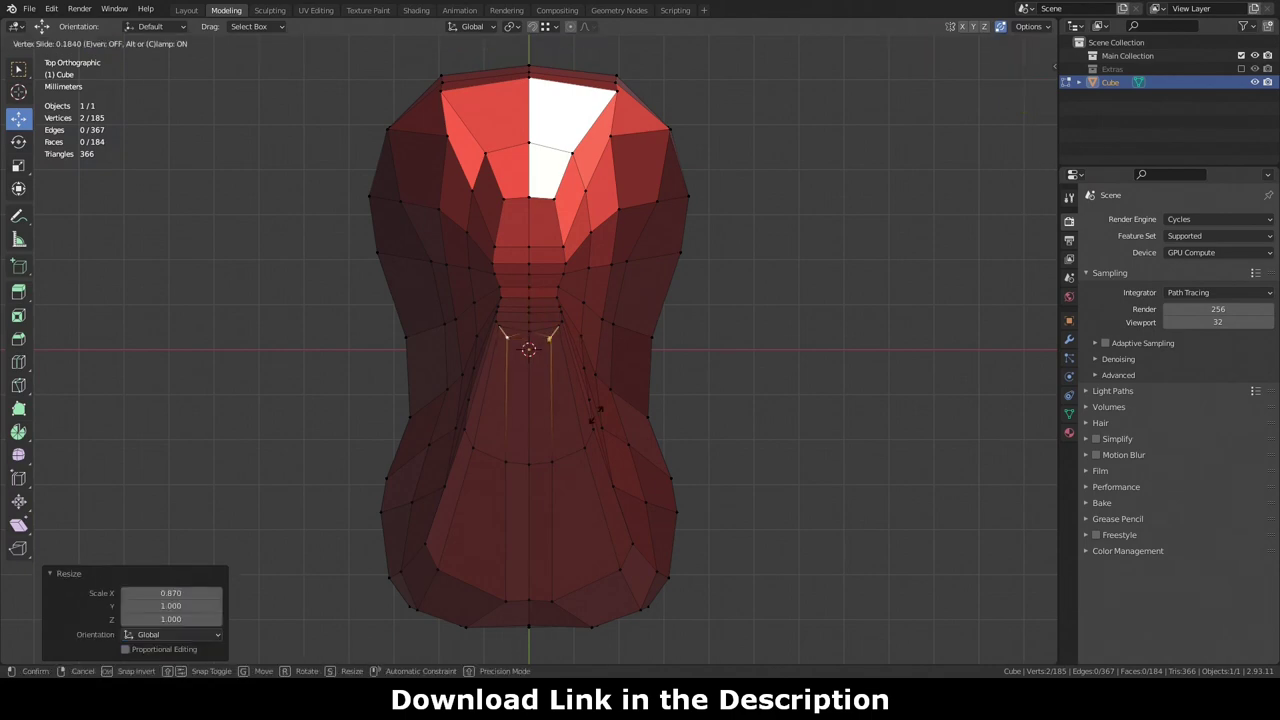
{"action": "left_click", "coordinate": [1000, 225]}
Step: Select a shortest edge path across the cabin opening
{"action": "left_click_drag", "start_coordinate": [1018, 95], "coordinate": [990, 140]}
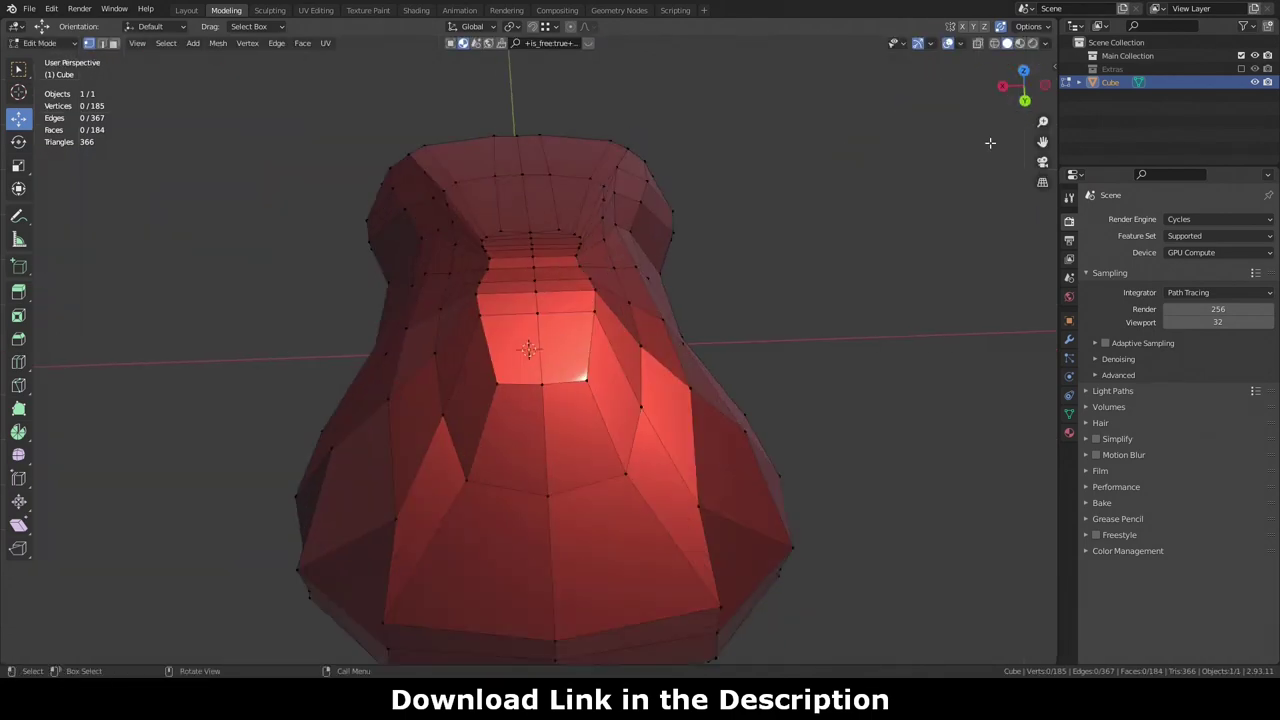
{"action": "left_click", "coordinate": [471, 270], "text": "ctrl+shift"}
{"action": "left_click", "coordinate": [471, 270], "text": "ctrl"}
{"action": "mouse_move", "coordinate": [471, 270]}
{"action": "middle_mouse_down"}
{"action": "mouse_move", "coordinate": [512, 245]}
{"action": "mouse_move", "coordinate": [474, 187]}
{"action": "middle_mouse_up"}
Step: Narrow the cabin edge loop across the width and move its vertices into place
{"action": "left_click", "coordinate": [488, 262]}
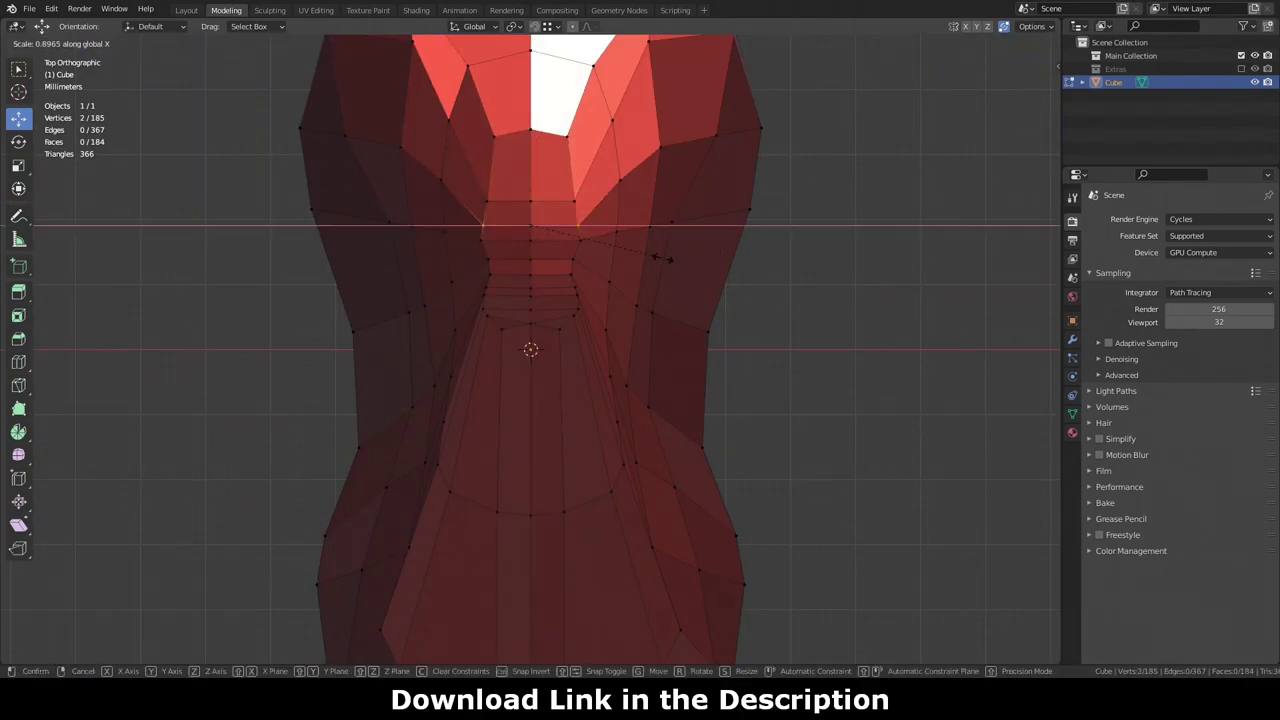
{"action": "key", "text": "s"}
{"action": "left_click", "coordinate": [488, 271]}
{"action": "left_click", "coordinate": [495, 311]}
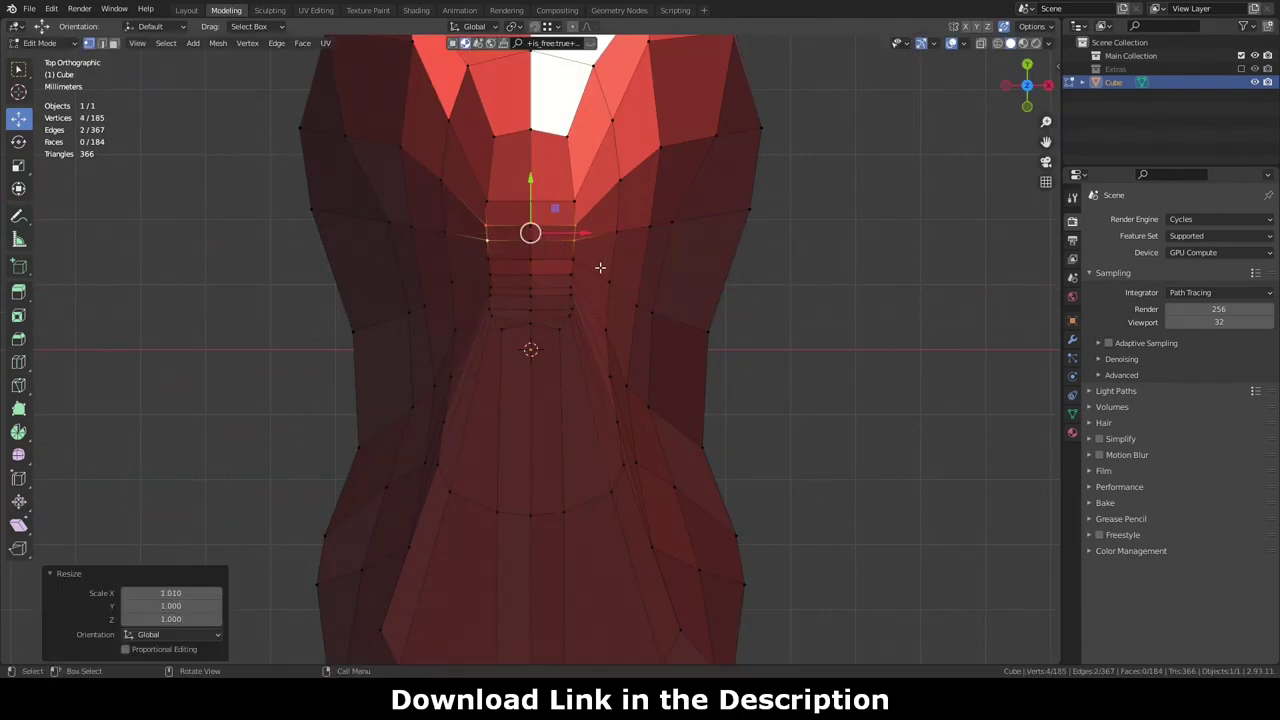
{"action": "key", "text": "g"}
Step: Select the waist side vertices and scale them along X with proportional editing's smooth falloff
{"action": "left_click", "coordinate": [530, 306]}
{"action": "left_click", "coordinate": [572, 280], "text": "alt"}
{"action": "key", "text": "b"}
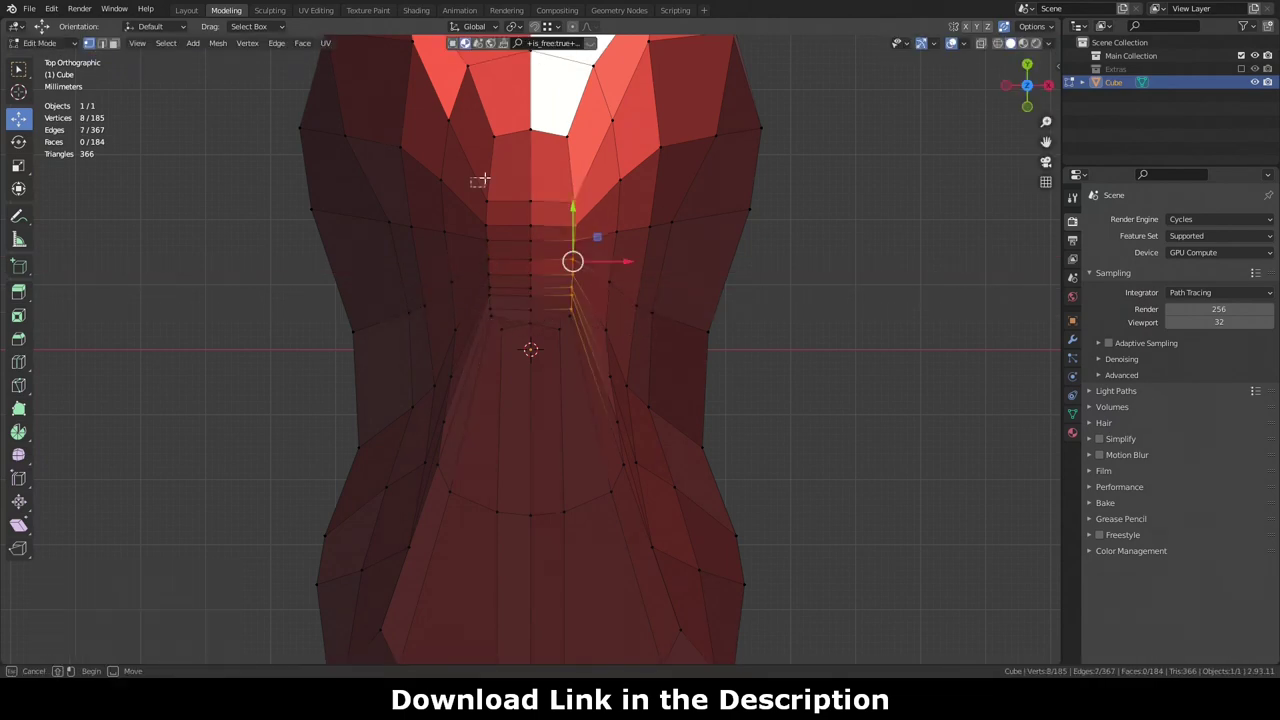
{"action": "key", "text": "Escape"}
{"action": "key", "text": "o"}
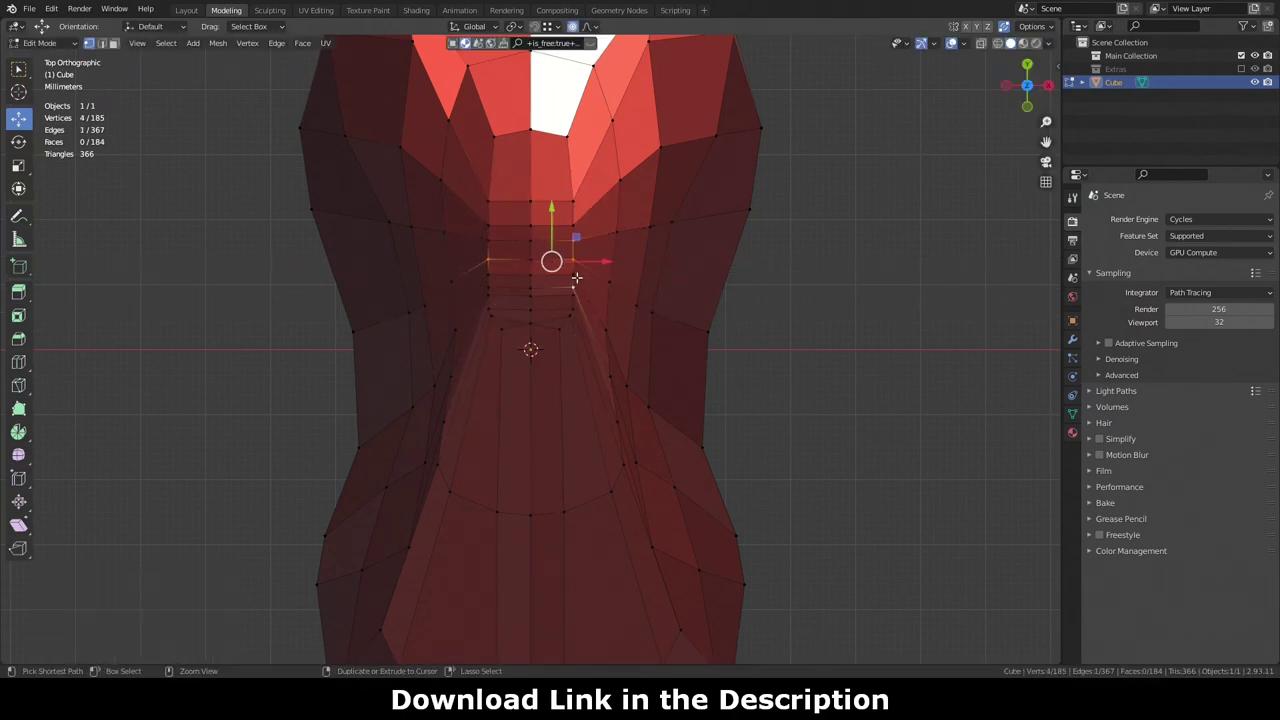
{"action": "key", "text": "s"}
{"action": "key", "text": "x"}
{"action": "left_click", "coordinate": [633, 268]}
Step: Check the body from top and side, then scale a mirrored upper vertex pair to 1.0233
{"action": "middle_click_drag", "start_coordinate": [633, 268], "coordinate": [860, 326]}
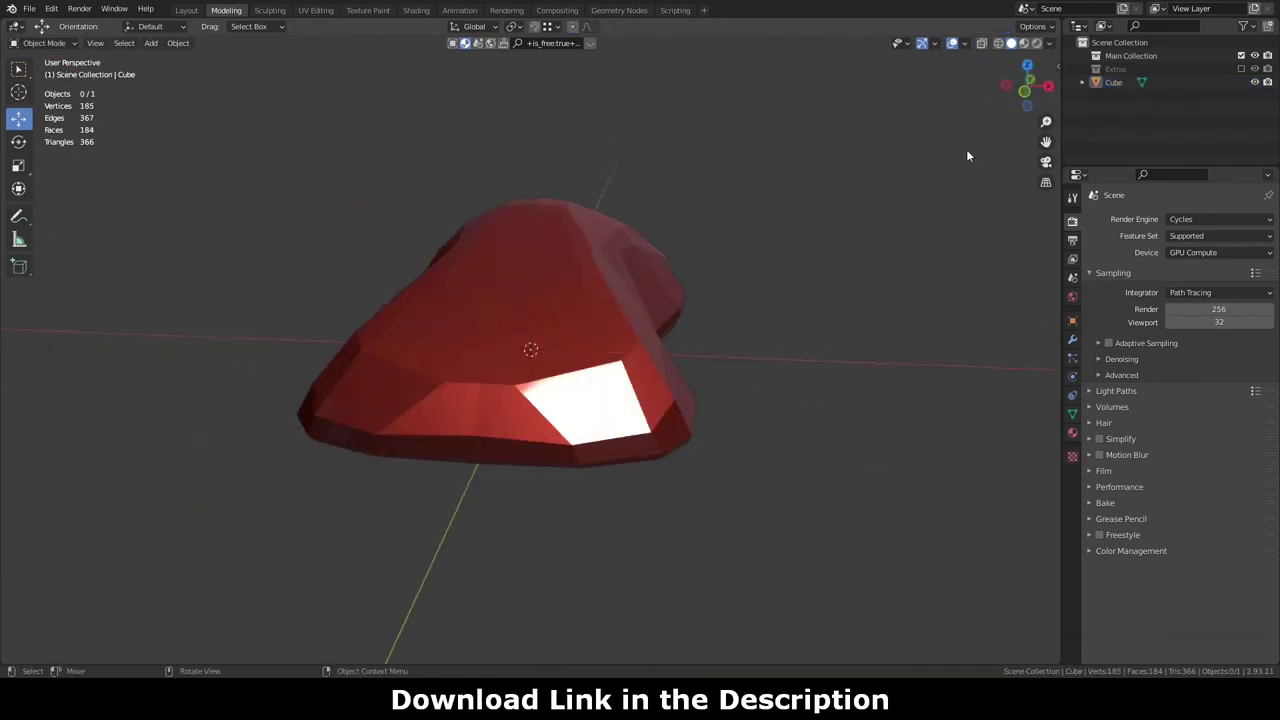
{"action": "key", "text": "alt+a"}
{"action": "key", "text": "KP_7"}
{"action": "key", "text": "KP_3"}
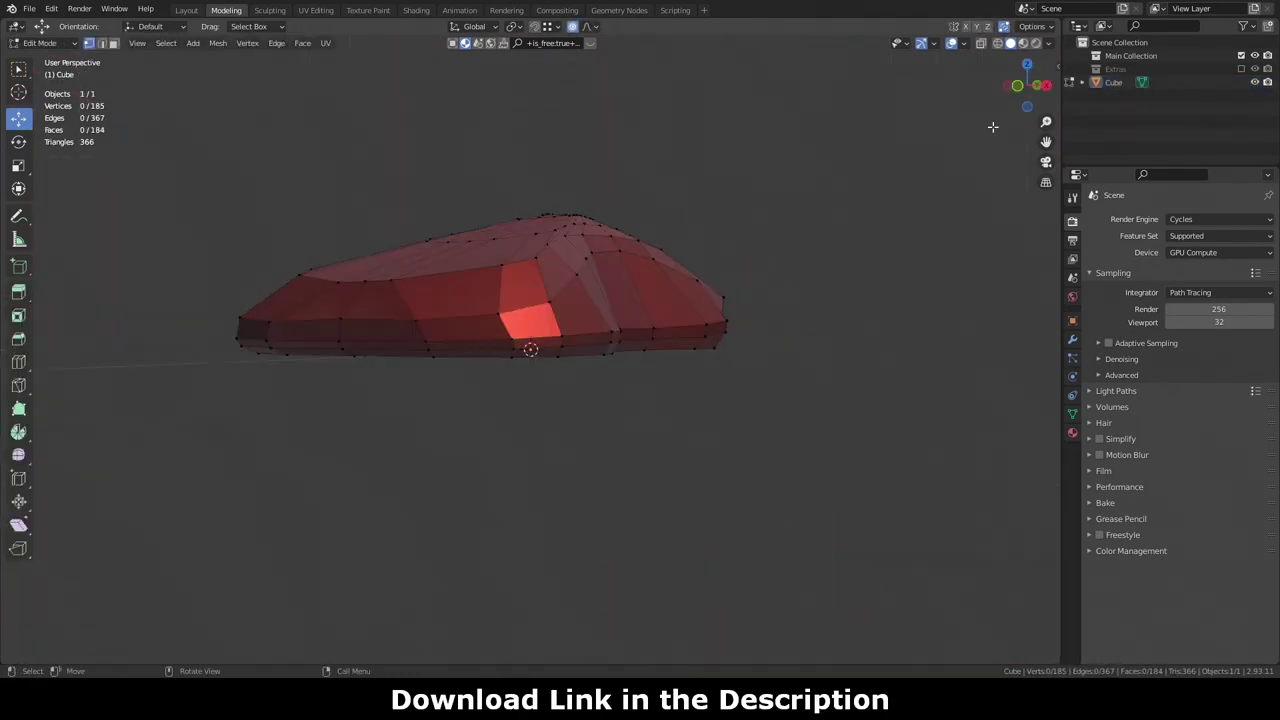
{"action": "key", "text": "KP_7"}
{"action": "key", "text": "shift+ctrl+m"}
{"action": "key", "text": "s"}
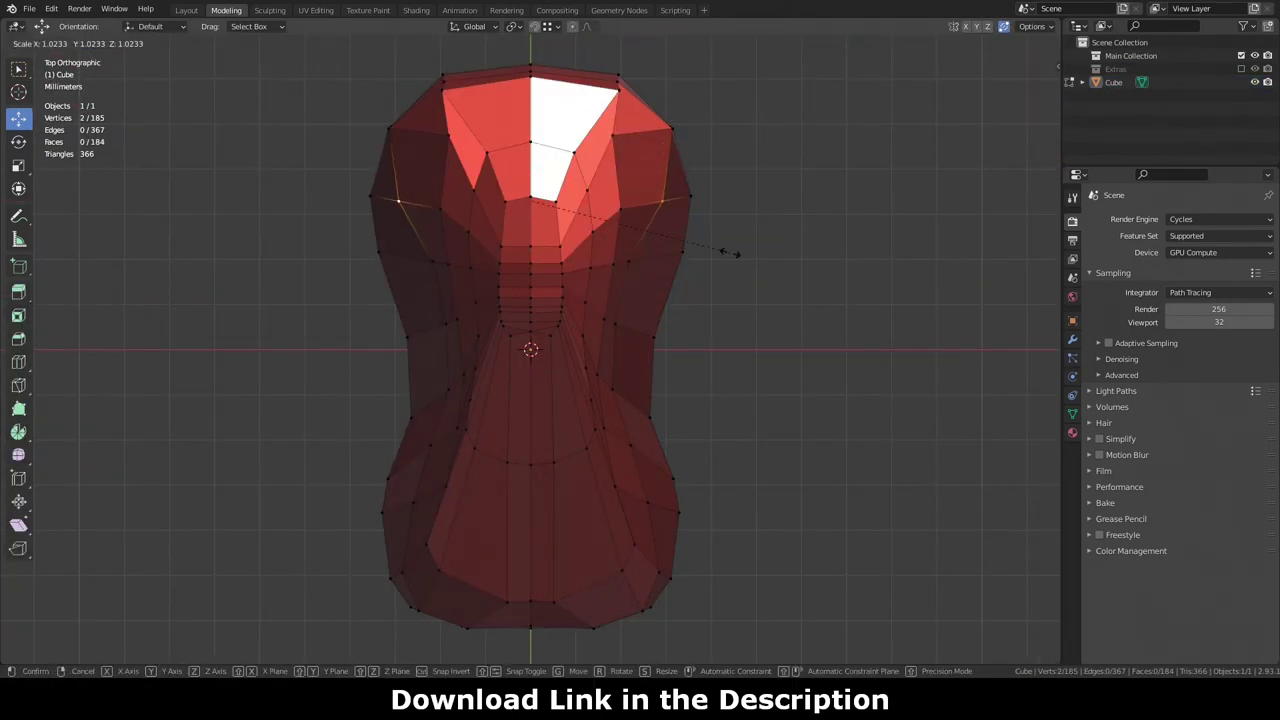
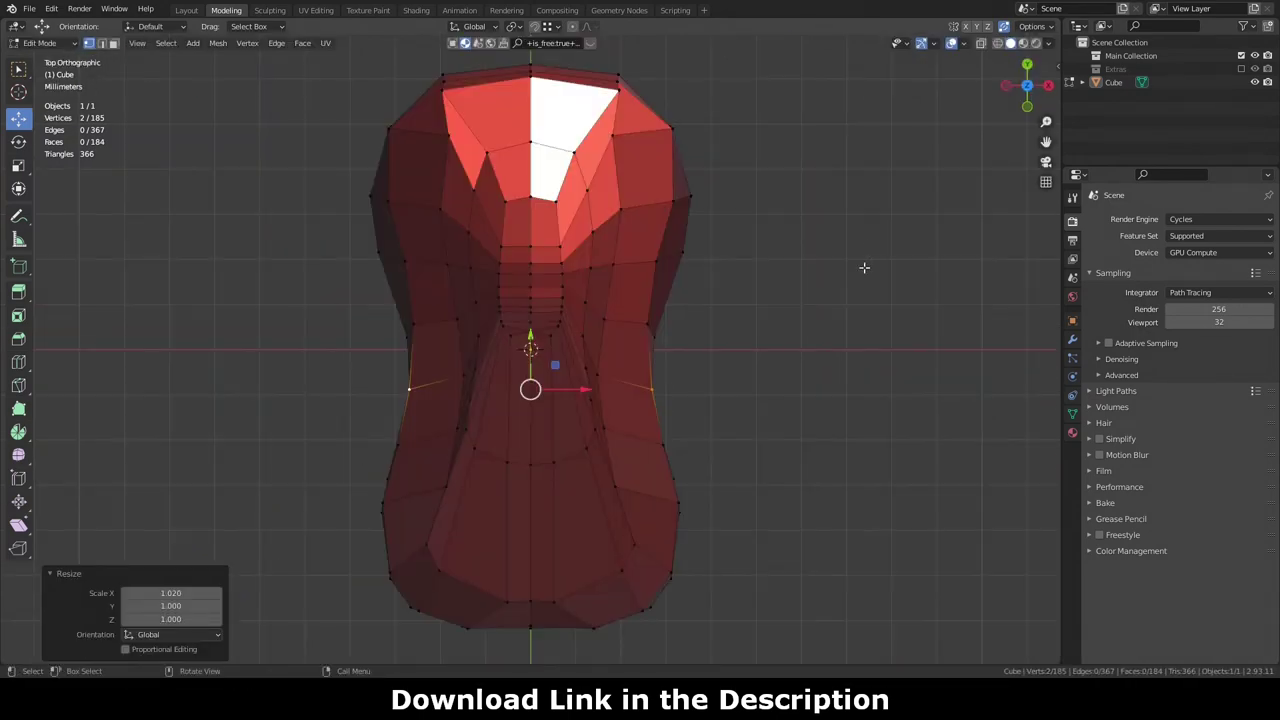
Step: Select the mirrored top vertex pair and adjust its width along X
{"action": "left_click", "coordinate": [620, 88]}
{"action": "key", "text": "shift+ctrl+m"}
{"action": "key", "text": "s"}
{"action": "key", "text": "x"}
{"action": "left_click", "coordinate": [785, 194]}
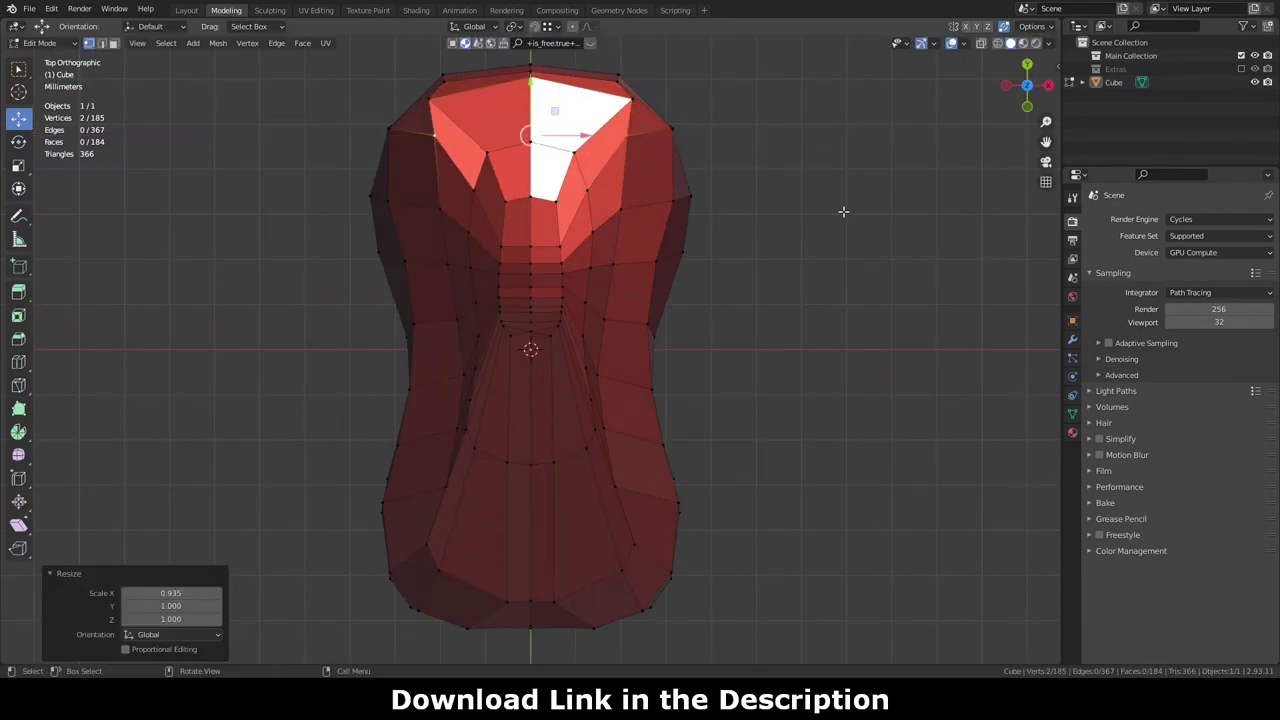
{"action": "key", "text": "s"}
{"action": "key", "text": "x"}
{"action": "left_click", "coordinate": [768, 323]}
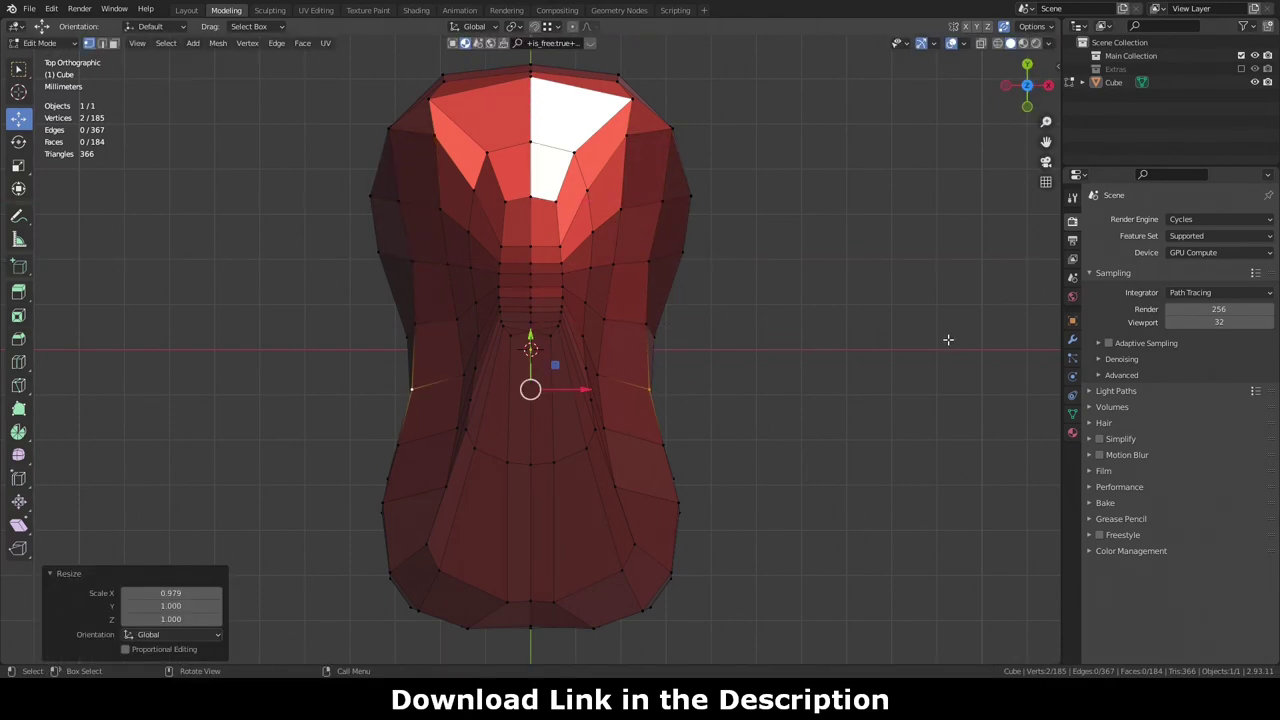
{"action": "key", "text": "g"}
{"action": "key", "text": "y"}
{"action": "right_click", "coordinate": [532, 93]}
Step: Move the bottom vertices along Y to reshape the lower body
{"action": "left_click", "coordinate": [595, 399]}
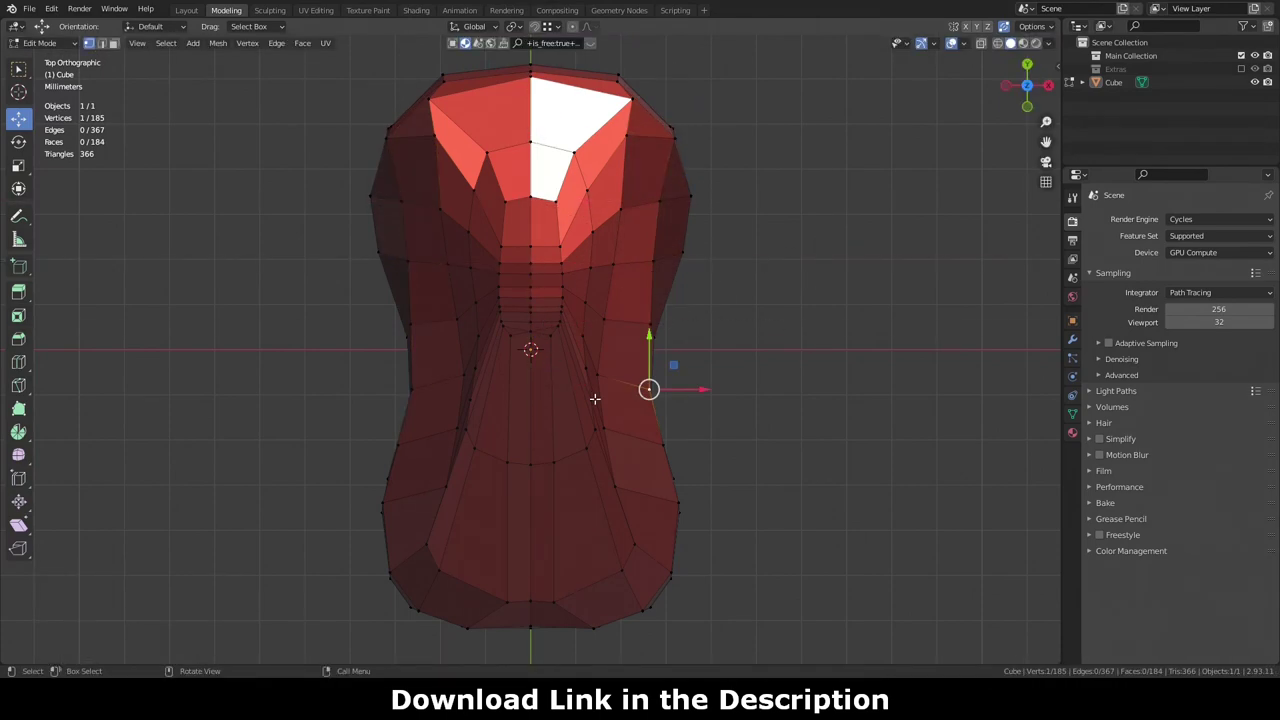
{"action": "left_click", "coordinate": [511, 257]}
{"action": "key", "text": "g"}
{"action": "key", "text": "y"}
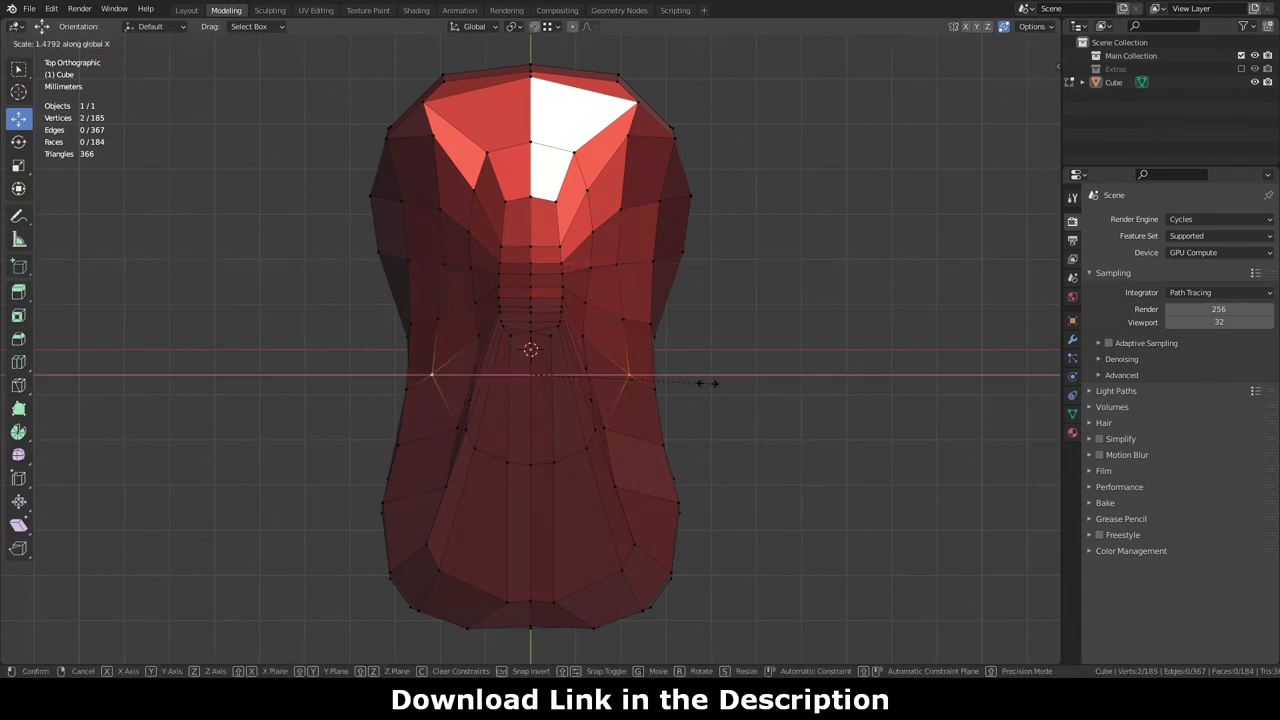
{"action": "left_click", "coordinate": [806, 600]}
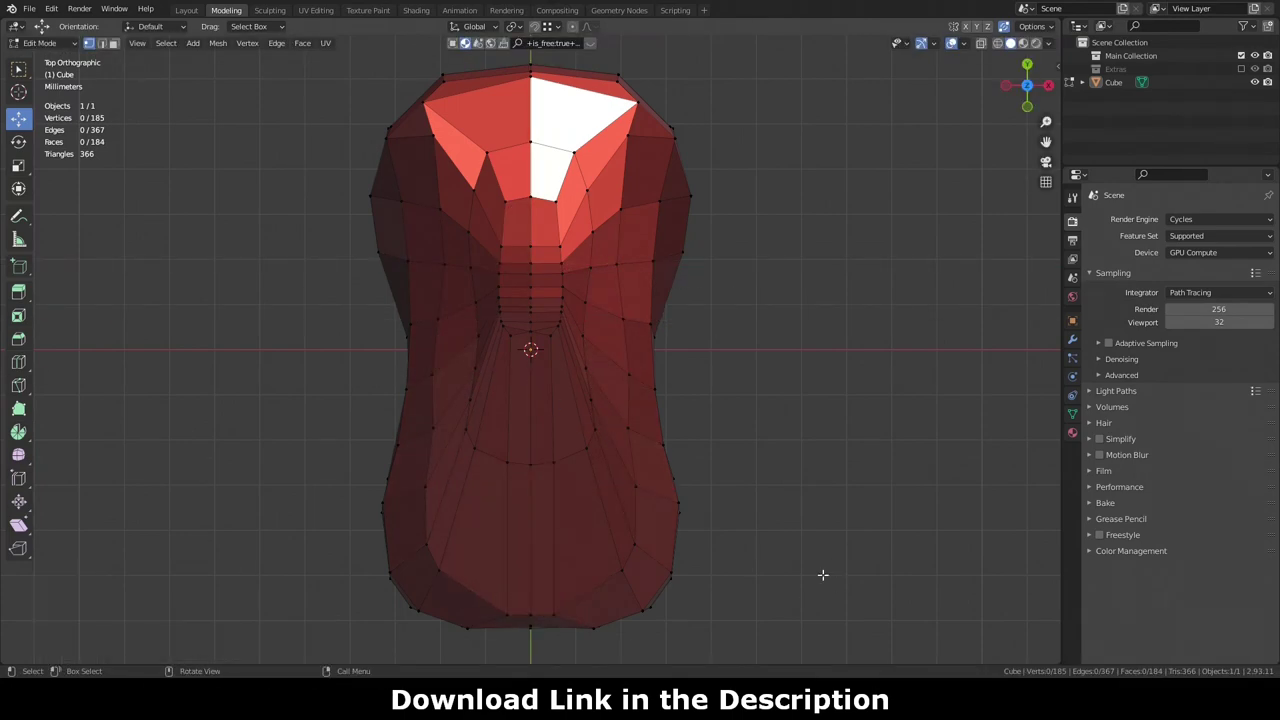
Step: Widen the lower vertex pair along X and scale the mid-height pair
{"action": "left_click", "coordinate": [531, 545]}
{"action": "key", "text": "s"}
{"action": "key", "text": "x"}
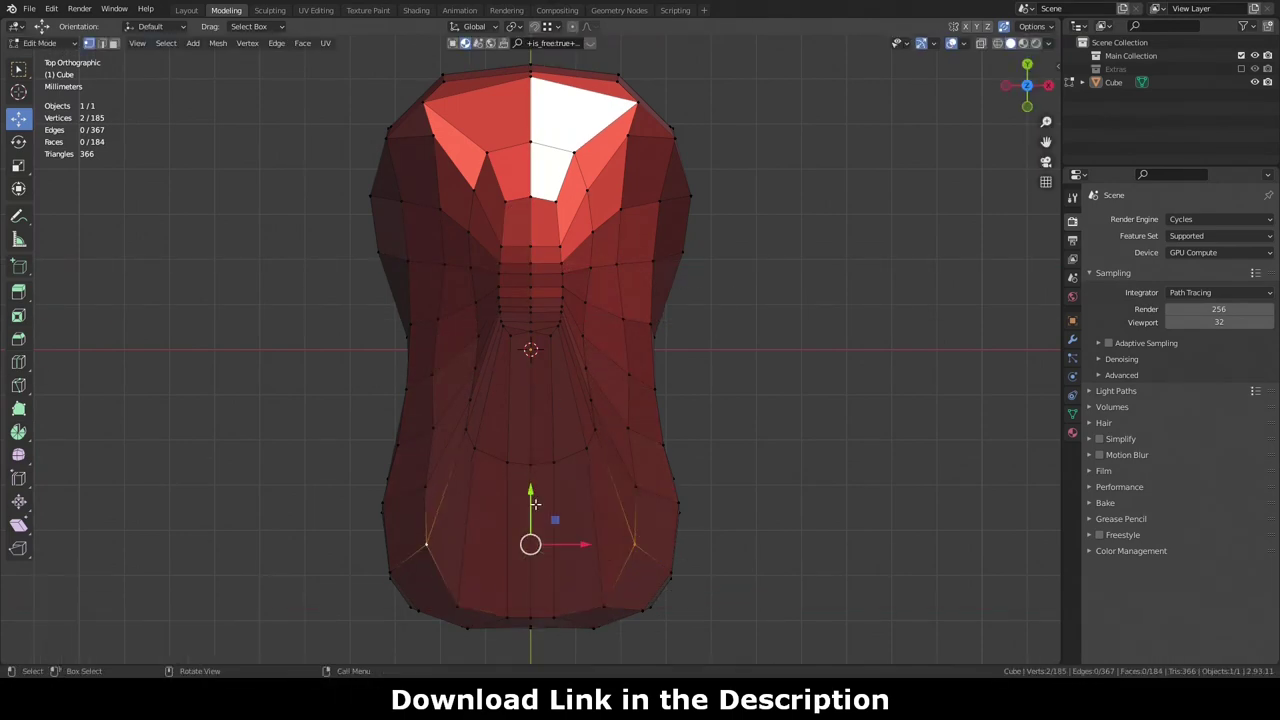
{"action": "left_click", "coordinate": [731, 587]}
{"action": "left_click", "coordinate": [634, 428]}
{"action": "key", "text": "s"}
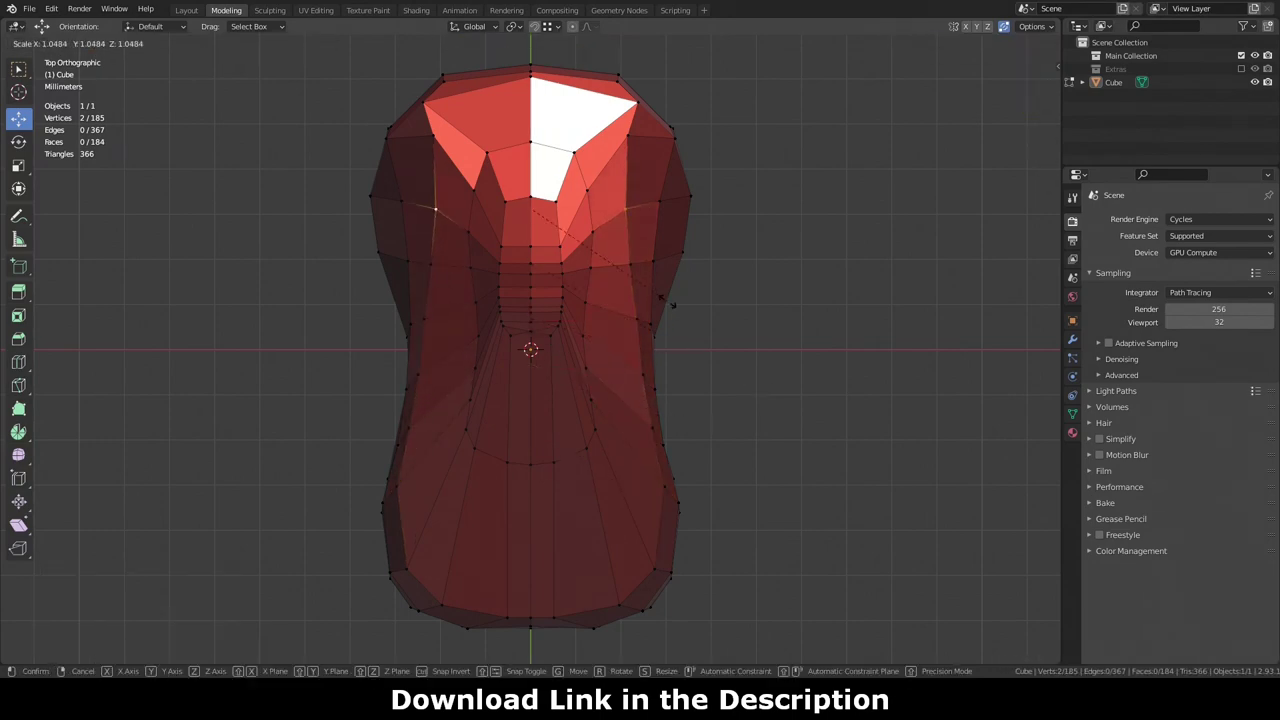
{"action": "middle_click_drag", "start_coordinate": [512, 218], "coordinate": [520, 330]}
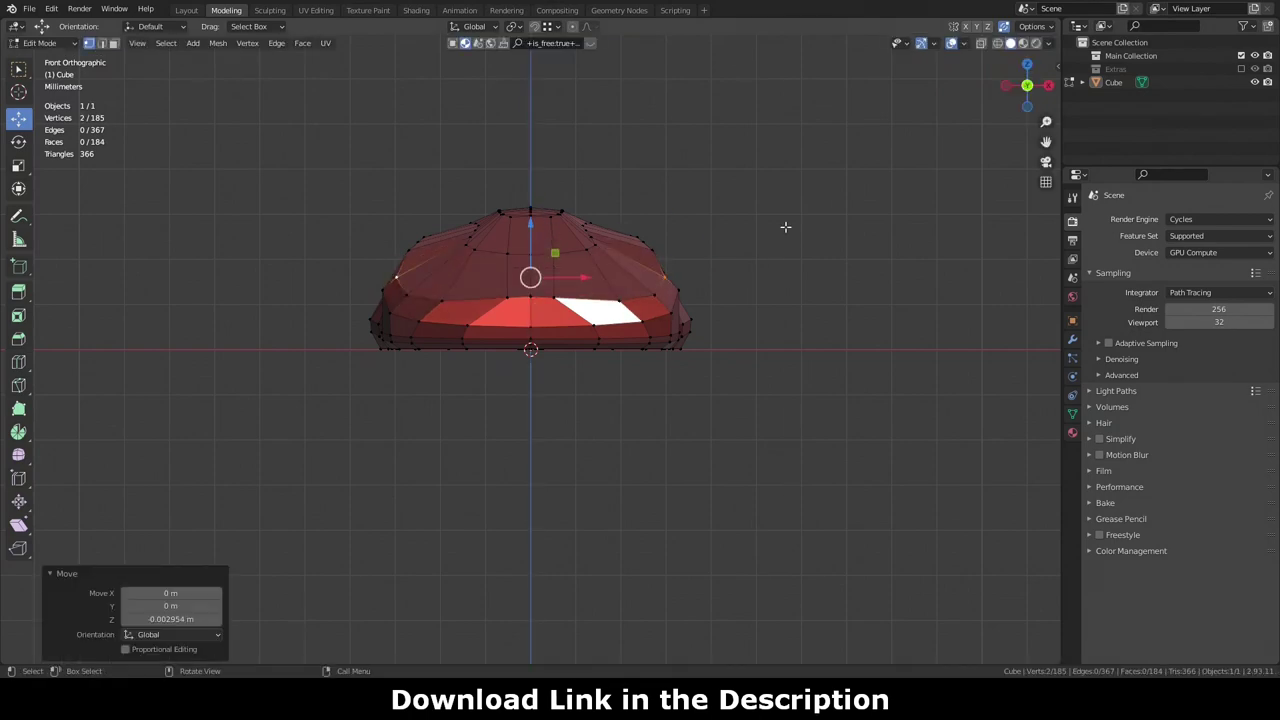
{"action": "middle_click_drag", "start_coordinate": [531, 190], "coordinate": [796, 210]}
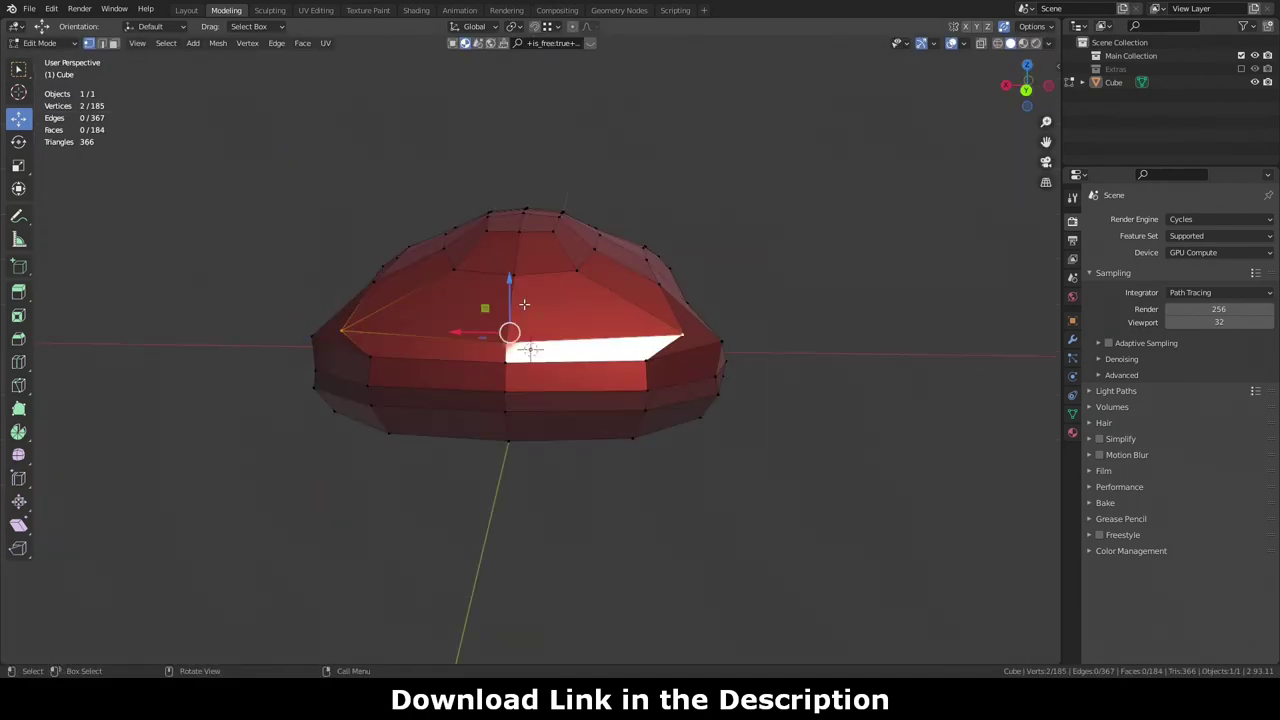
Step: Review the reshaped mouse body in Object Mode with solid shading
{"action": "key", "text": "Tab"}
{"action": "mouse_move", "coordinate": [854, 165]}
{"action": "middle_mouse_down"}
{"action": "mouse_move", "coordinate": [906, 218]}
{"action": "mouse_move", "coordinate": [820, 240]}
{"action": "mouse_move", "coordinate": [762, 274]}
{"action": "middle_mouse_up"}
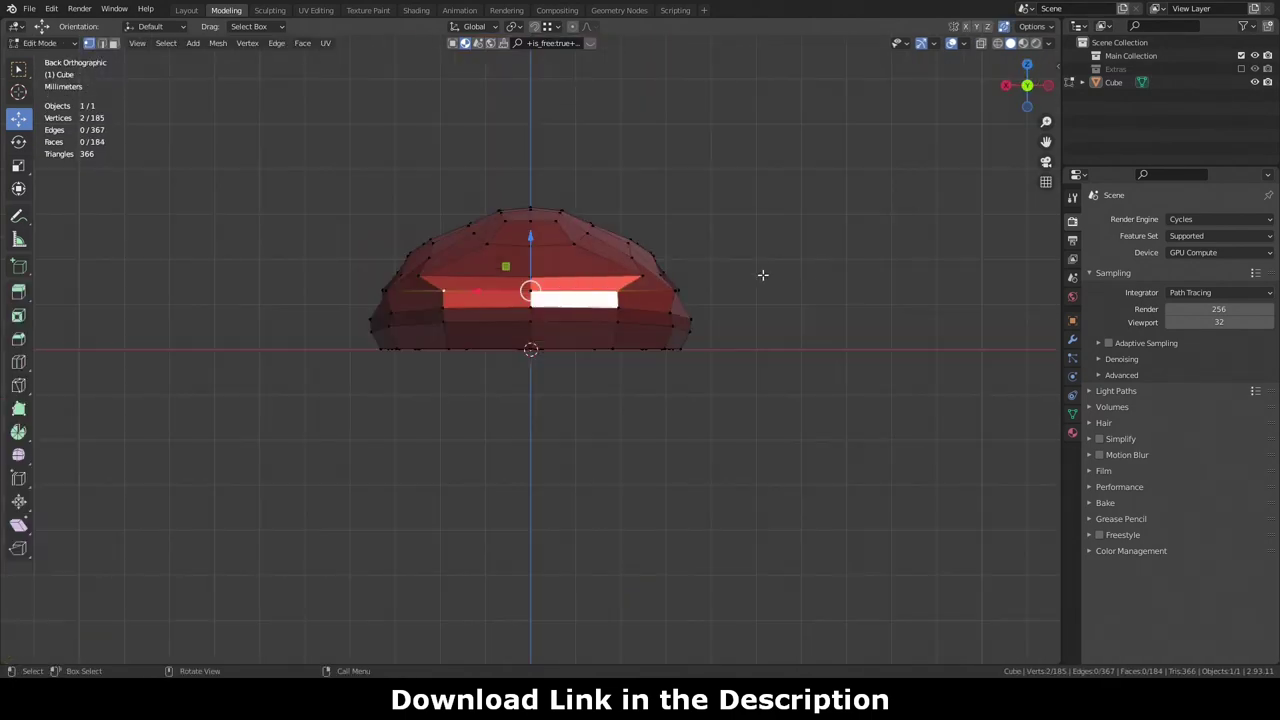
{"action": "middle_click_drag", "start_coordinate": [648, 297], "coordinate": [760, 340]}
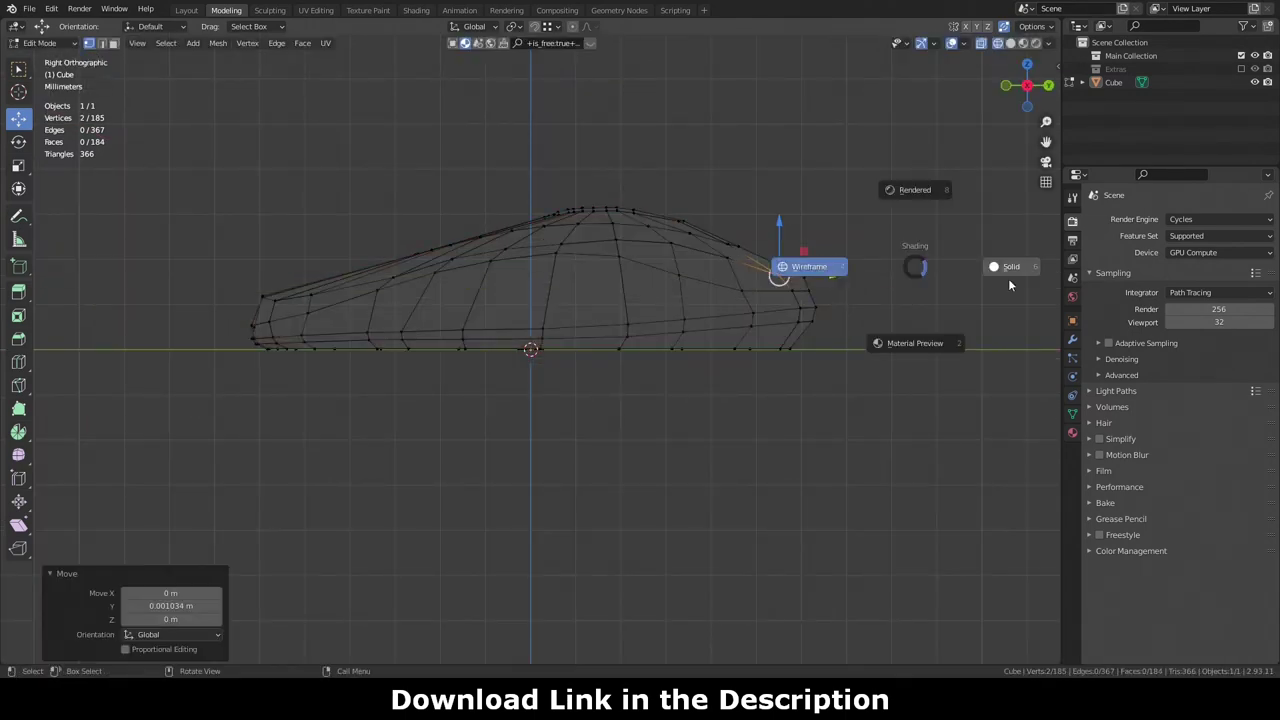
{"action": "left_click", "coordinate": [1009, 285]}
{"action": "middle_click_drag", "start_coordinate": [1009, 285], "coordinate": [790, 299]}
Step: Select a vertex on the top surface and nudge it slightly along Y
{"action": "left_click", "coordinate": [790, 299], "text": "shift"}
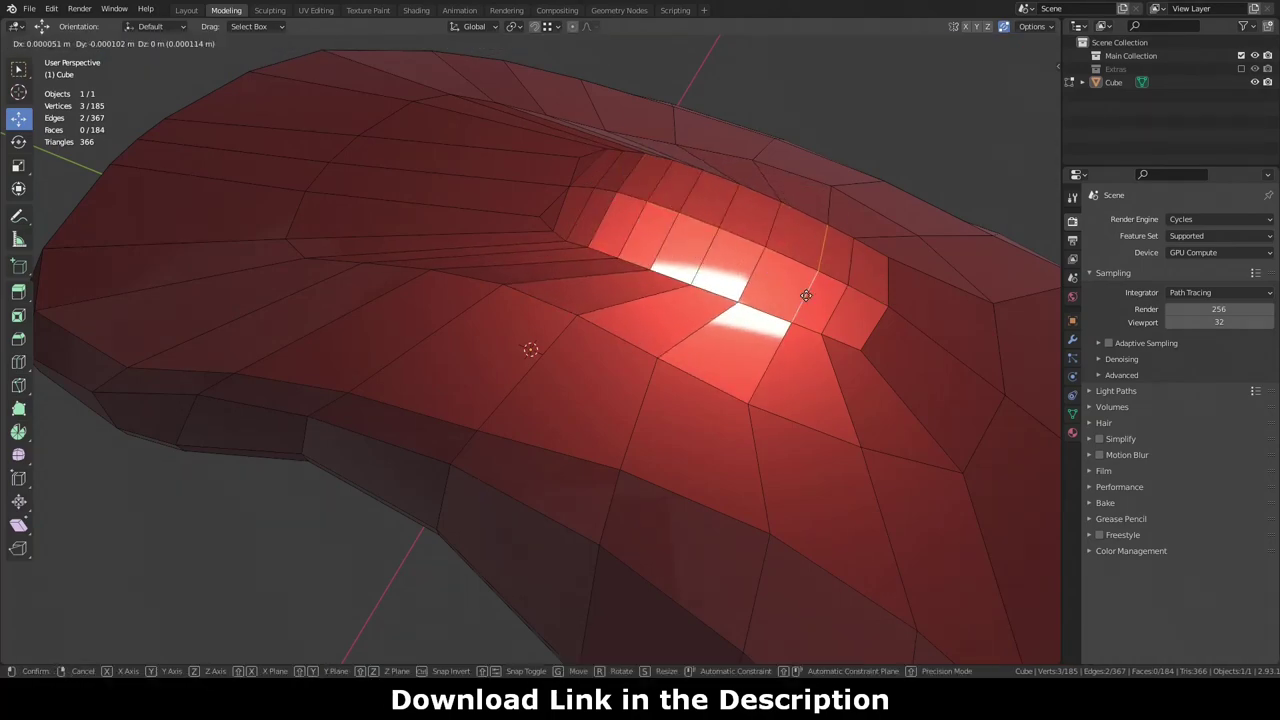
{"action": "mouse_move", "coordinate": [985, 113]}
{"action": "middle_mouse_down"}
{"action": "mouse_move", "coordinate": [705, 228]}
{"action": "mouse_move", "coordinate": [547, 113]}
{"action": "middle_mouse_up"}
{"action": "left_click", "coordinate": [705, 228]}
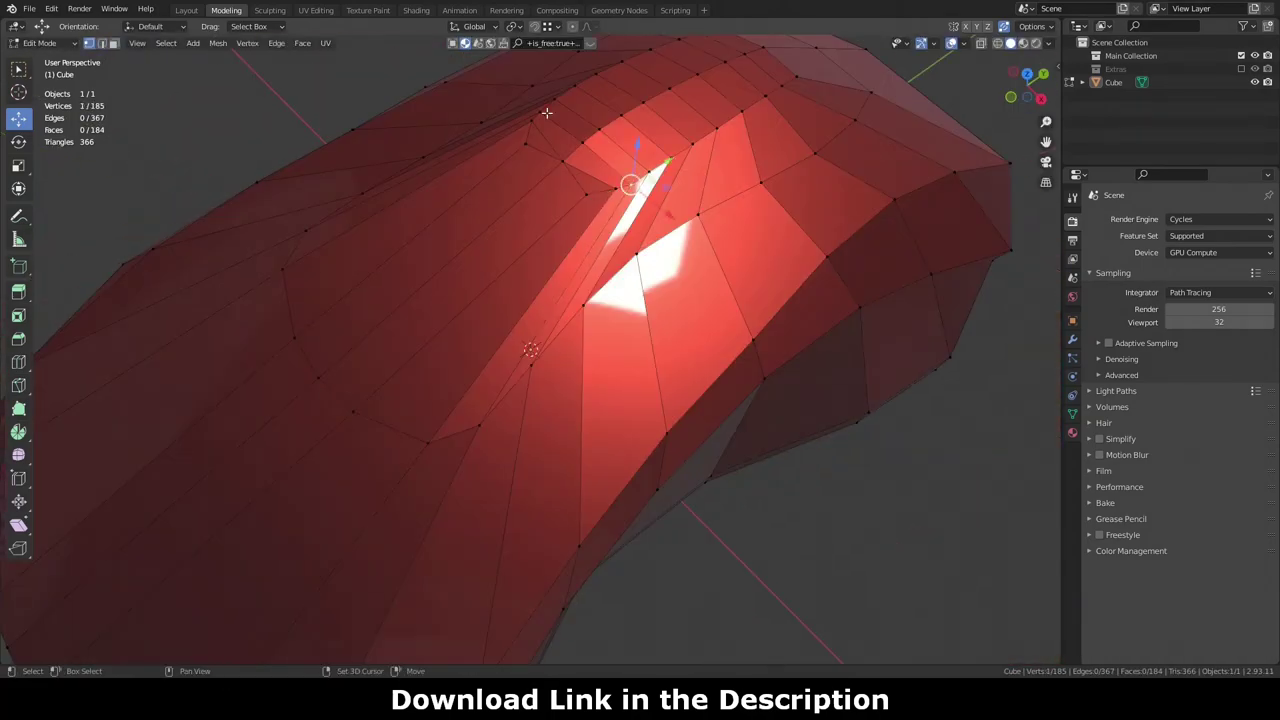
{"action": "mouse_move", "coordinate": [763, 158]}
{"action": "middle_mouse_down"}
{"action": "mouse_move", "coordinate": [700, 250]}
{"action": "mouse_move", "coordinate": [900, 280]}
{"action": "middle_mouse_up"}
{"action": "left_click_drag", "start_coordinate": [1000, 278], "coordinate": [1000, 279]}
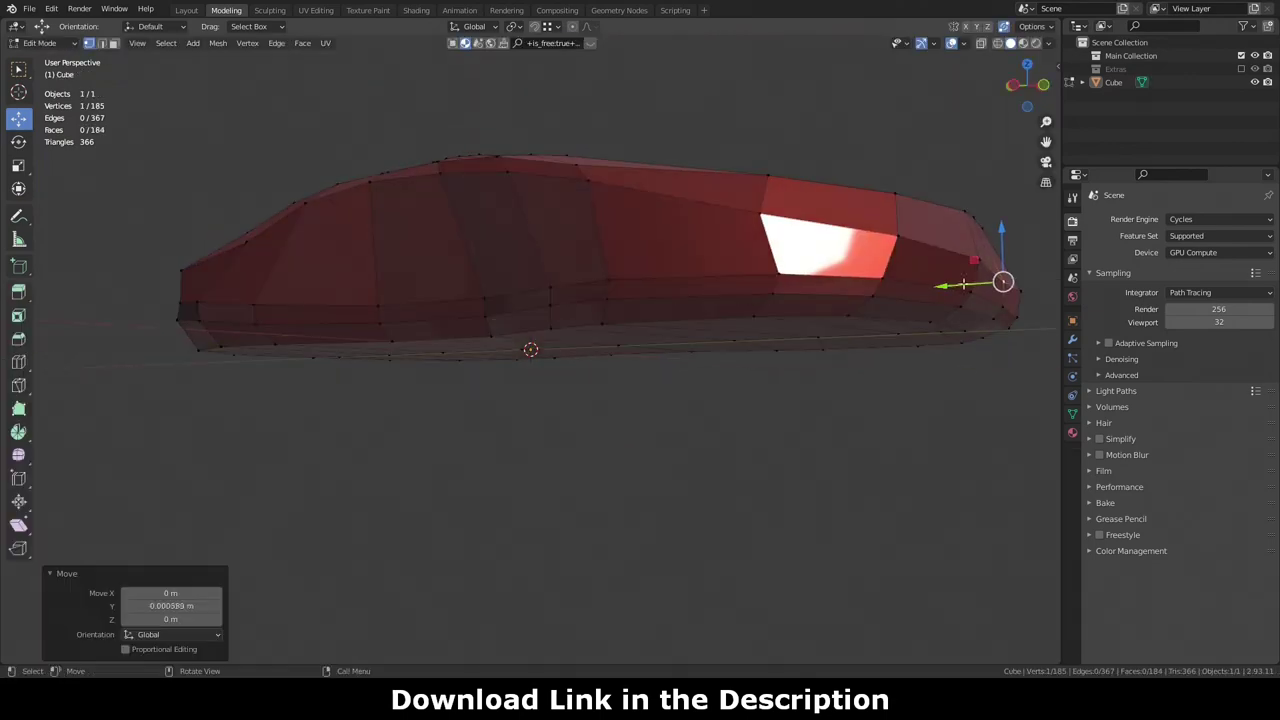
{"action": "middle_click_drag", "start_coordinate": [1000, 278], "coordinate": [900, 300]}
{"action": "middle_click_drag", "start_coordinate": [640, 350], "coordinate": [530, 320]}
Step: Deselect everything and check the body outline in Object Mode
{"action": "key", "text": "alt+a"}
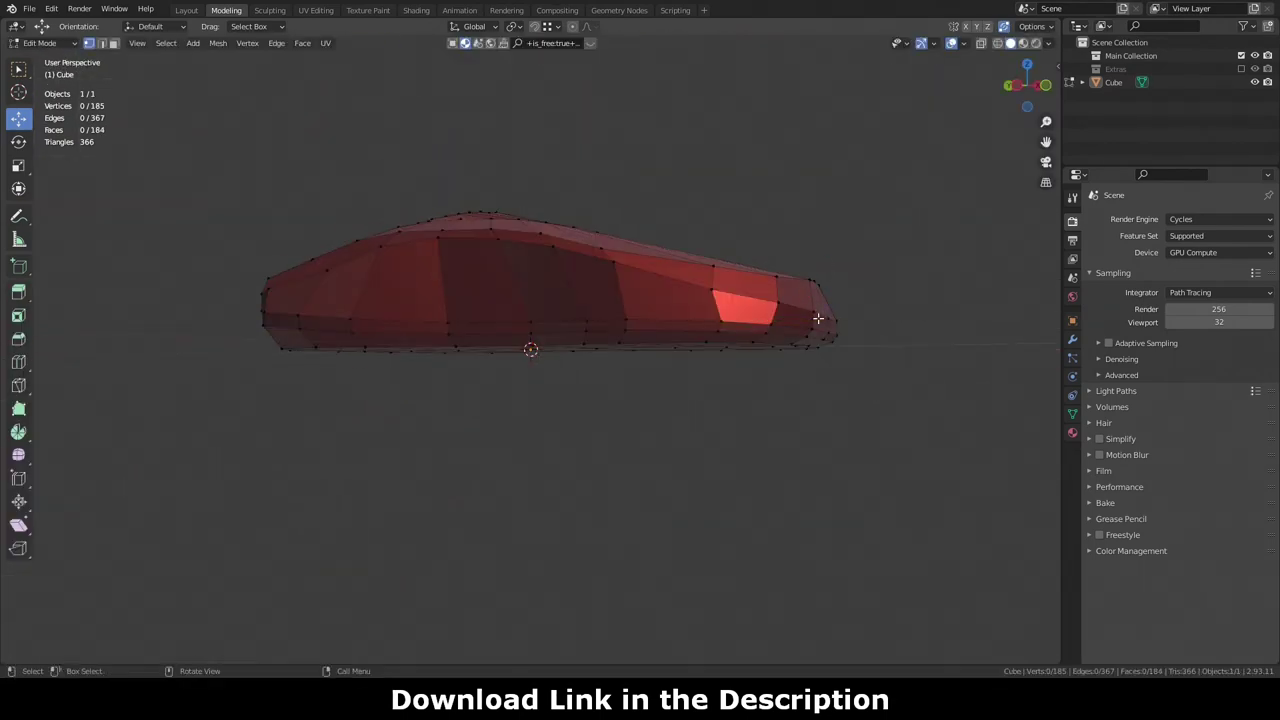
{"action": "key", "text": "Tab"}
{"action": "middle_click_drag", "start_coordinate": [818, 318], "coordinate": [700, 300]}
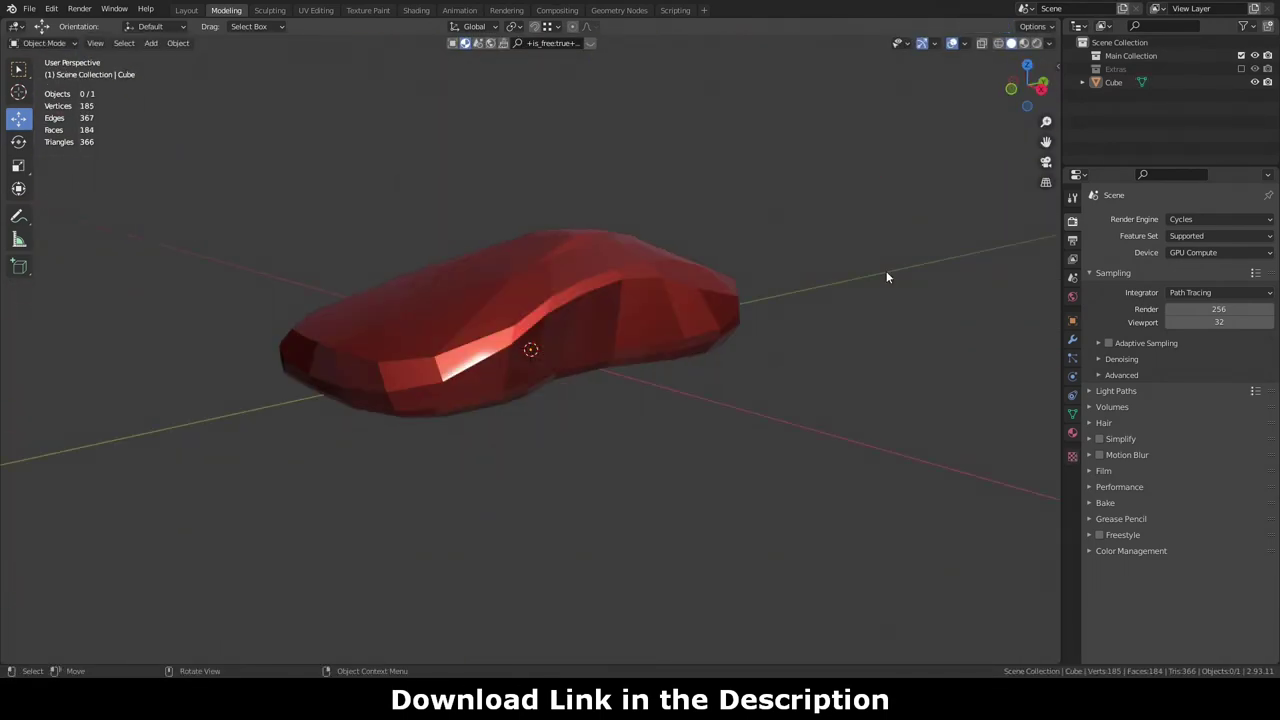
{"action": "mouse_move", "coordinate": [886, 277]}
{"action": "middle_mouse_down"}
{"action": "mouse_move", "coordinate": [877, 334]}
{"action": "mouse_move", "coordinate": [930, 250]}
{"action": "middle_mouse_up"}
Step: Narrow the side vertex pairs along X and edge-slide the top vertices
{"action": "key", "text": "Tab"}
{"action": "key", "text": "s"}
{"action": "key", "text": "x"}
{"action": "left_click", "coordinate": [972, 162]}
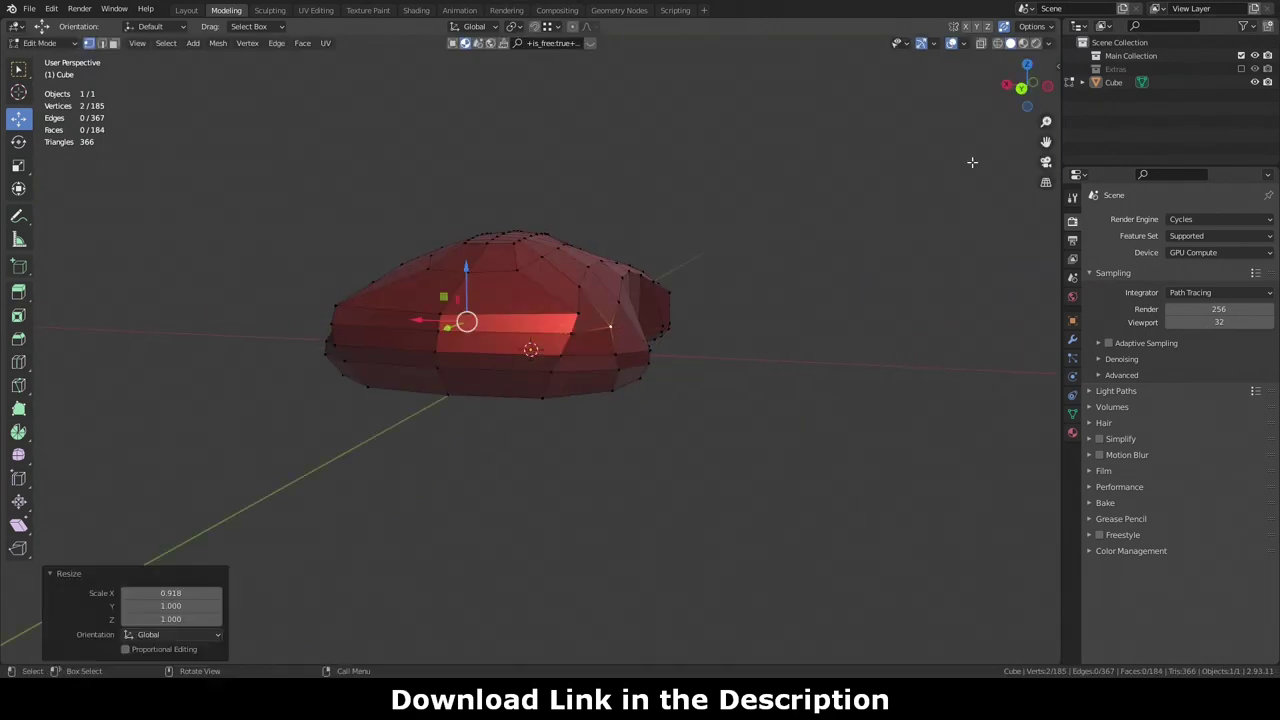
{"action": "left_click", "coordinate": [609, 326]}
{"action": "middle_click_drag", "start_coordinate": [609, 326], "coordinate": [621, 343]}
{"action": "mouse_move", "coordinate": [982, 211]}
{"action": "middle_mouse_down"}
{"action": "mouse_move", "coordinate": [728, 323]}
{"action": "mouse_move", "coordinate": [891, 329]}
{"action": "mouse_move", "coordinate": [972, 213]}
{"action": "mouse_move", "coordinate": [435, 350]}
{"action": "middle_mouse_up"}
{"action": "left_click", "coordinate": [728, 323], "text": "shift"}
{"action": "left_click", "coordinate": [715, 311]}
{"action": "key", "text": "s"}
{"action": "key", "text": "x"}
{"action": "left_click", "coordinate": [891, 329]}
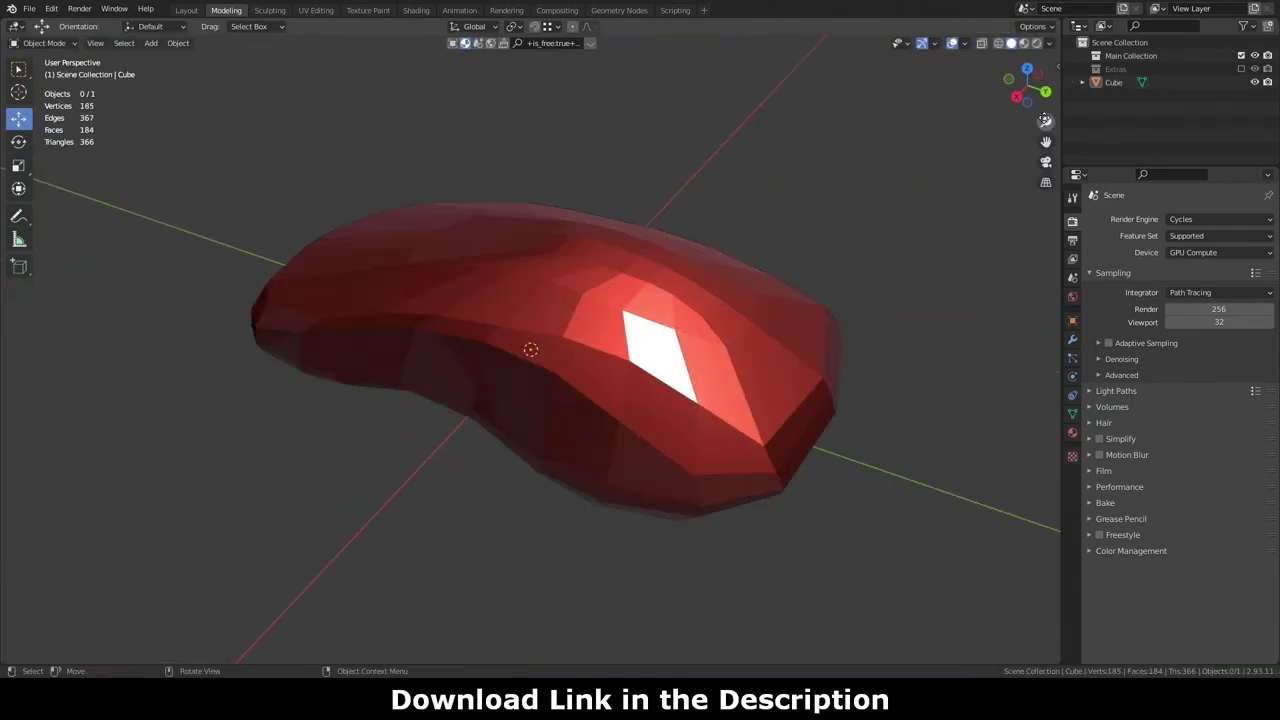
Step: Bevel the top edge loop, then merge doubled vertices at center and by distance
{"action": "middle_click_drag", "start_coordinate": [920, 179], "coordinate": [989, 212]}
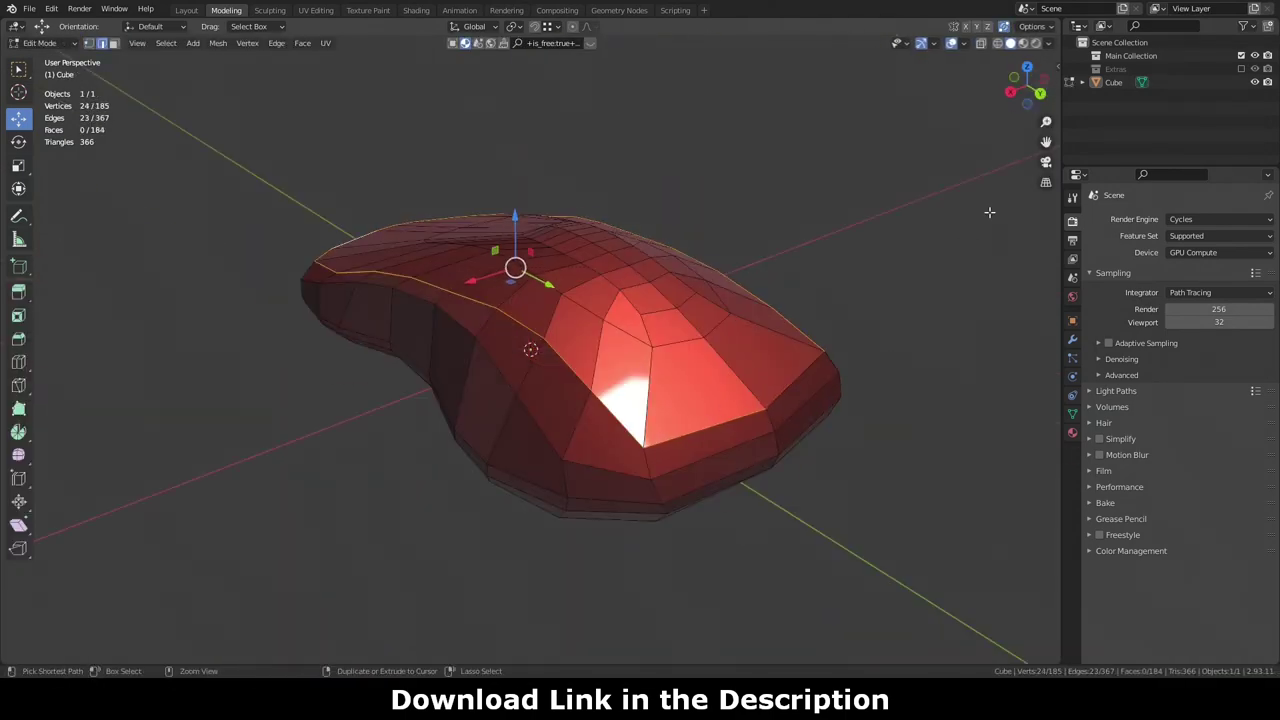
{"action": "left_click", "coordinate": [966, 263]}
{"action": "middle_click_drag", "start_coordinate": [966, 263], "coordinate": [920, 214]}
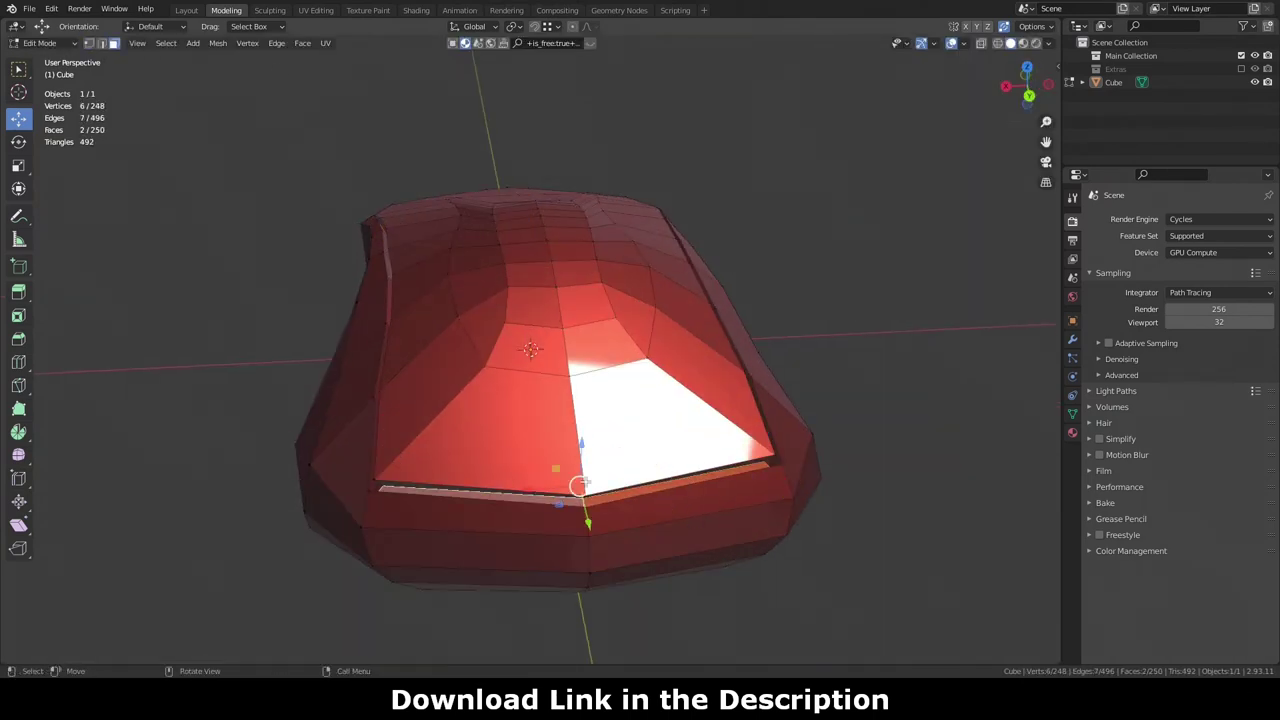
{"action": "right_click", "coordinate": [642, 524]}
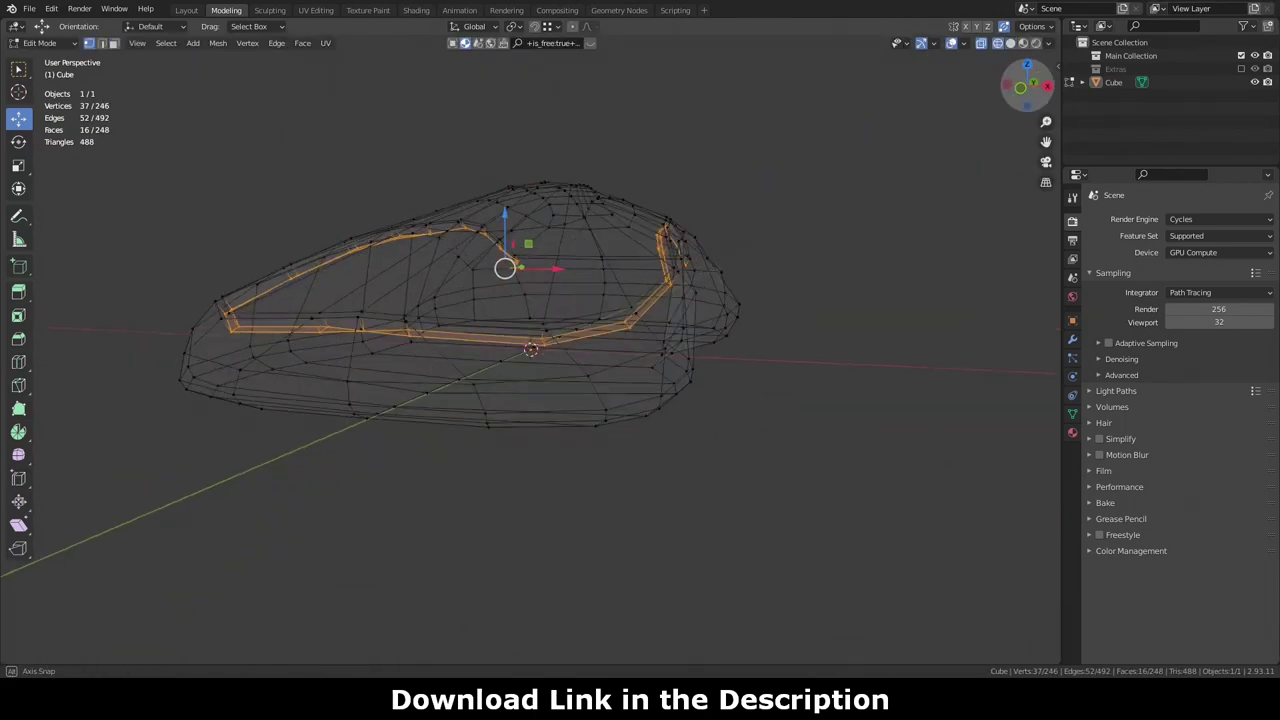
{"action": "left_click", "coordinate": [849, 517]}
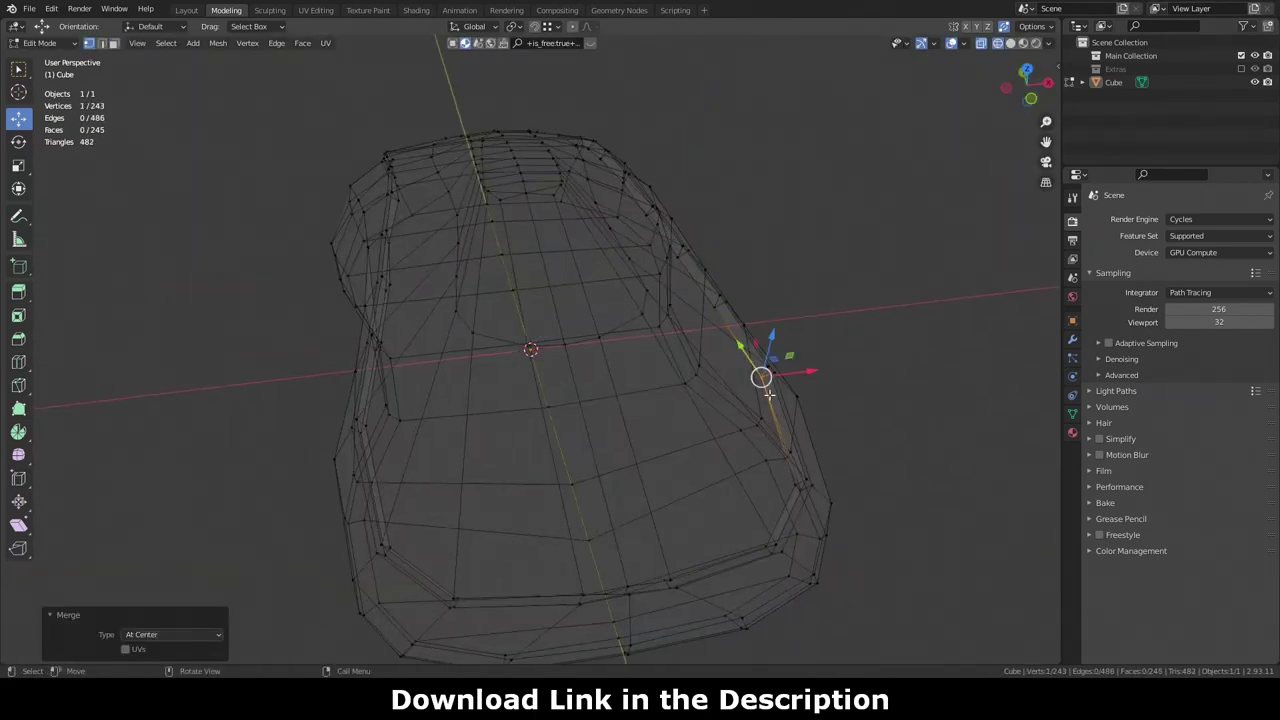
{"action": "left_click", "coordinate": [142, 621]}
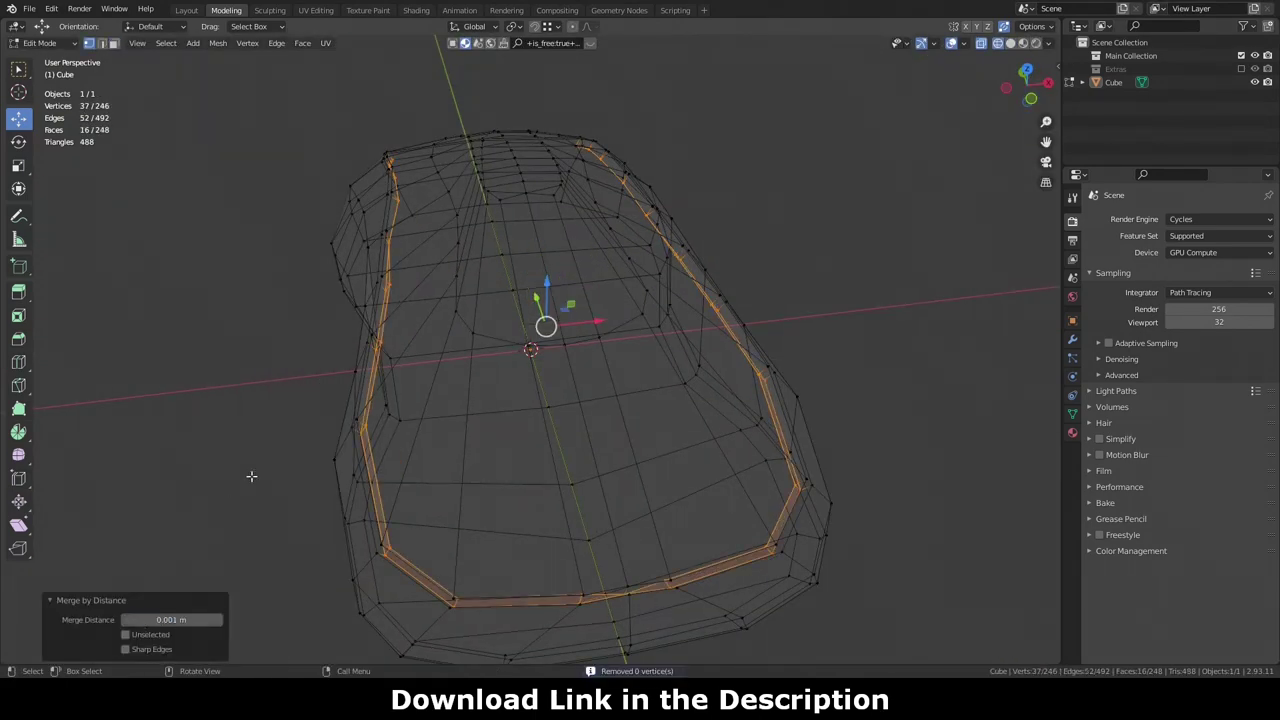
Step: Select the additional top edges and scale the selection to 0.7
{"action": "middle_click_drag", "start_coordinate": [802, 286], "coordinate": [570, 333]}
{"action": "key", "text": "shift+z"}
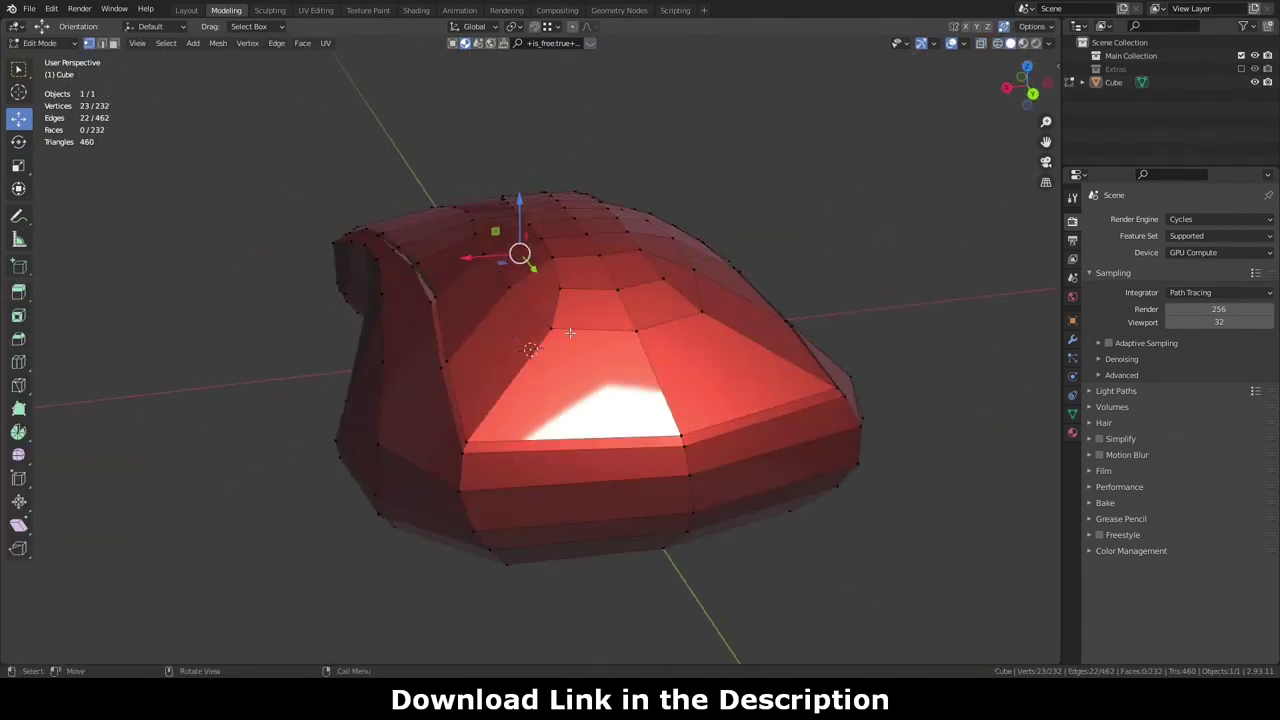
{"action": "middle_click_drag", "start_coordinate": [872, 282], "coordinate": [730, 318]}
{"action": "left_click", "coordinate": [720, 321], "text": "shift"}
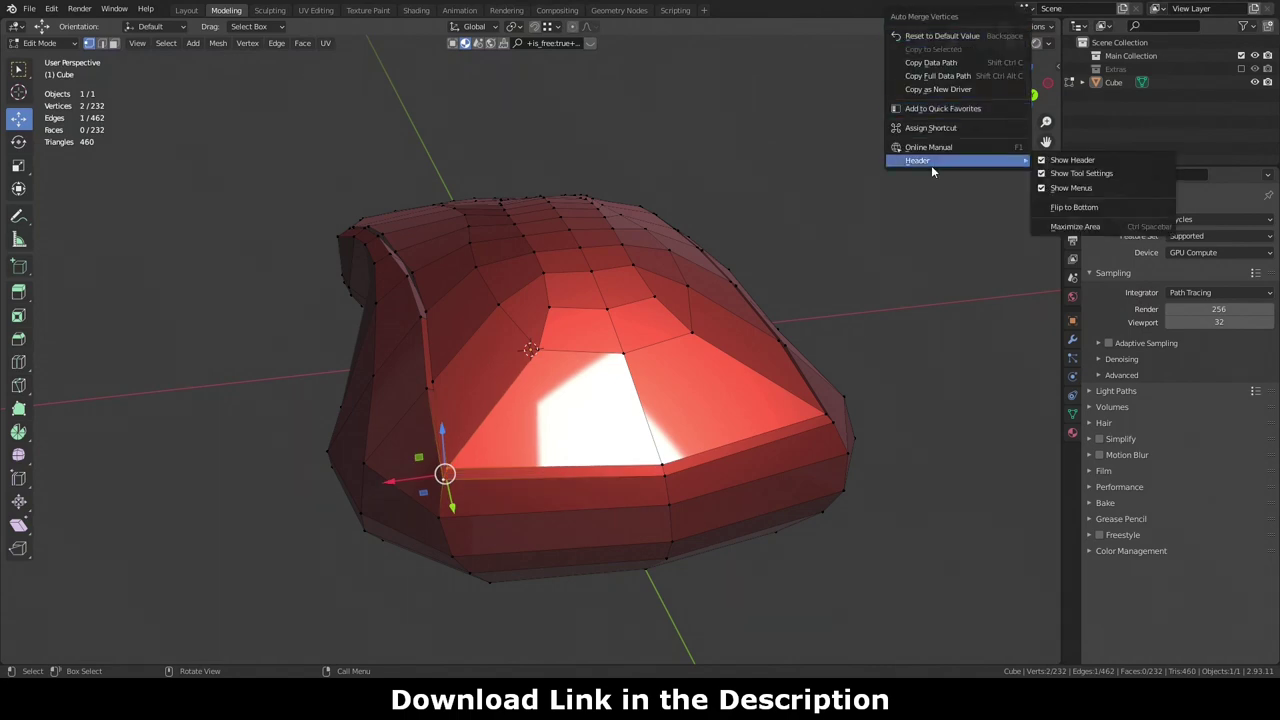
{"action": "left_click", "coordinate": [1032, 26]}
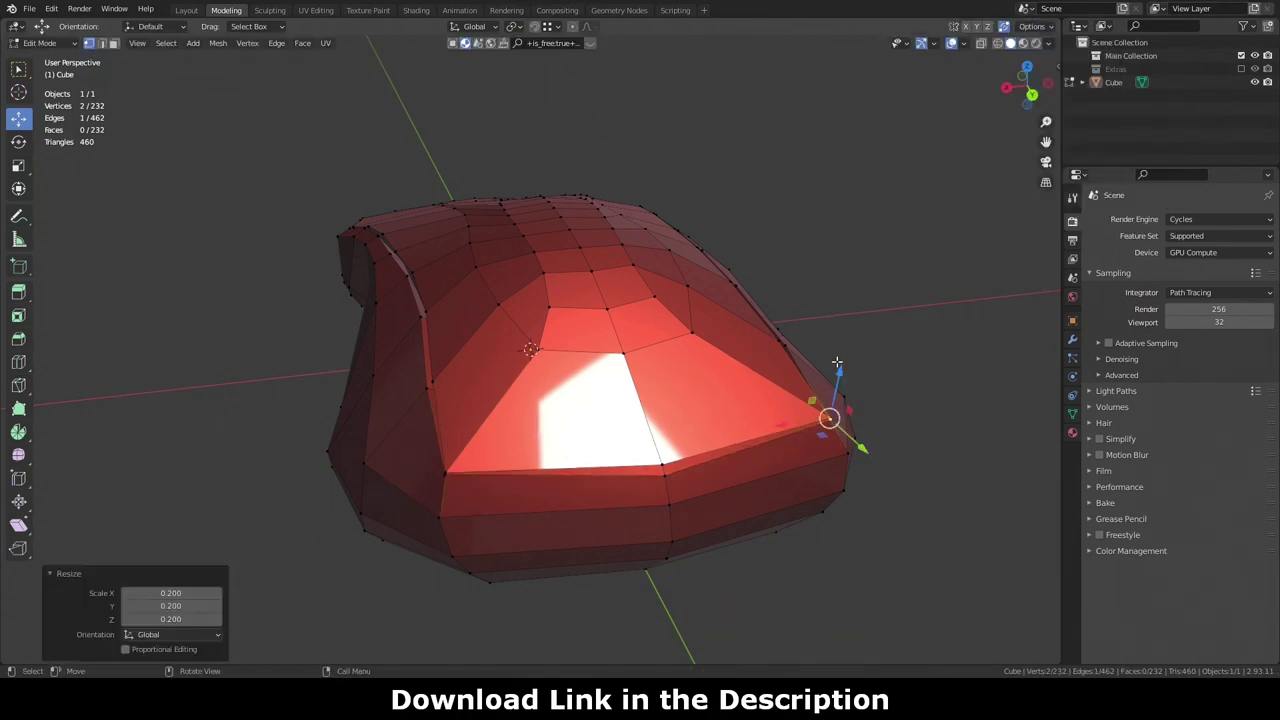
{"action": "type", "text": ".7"}
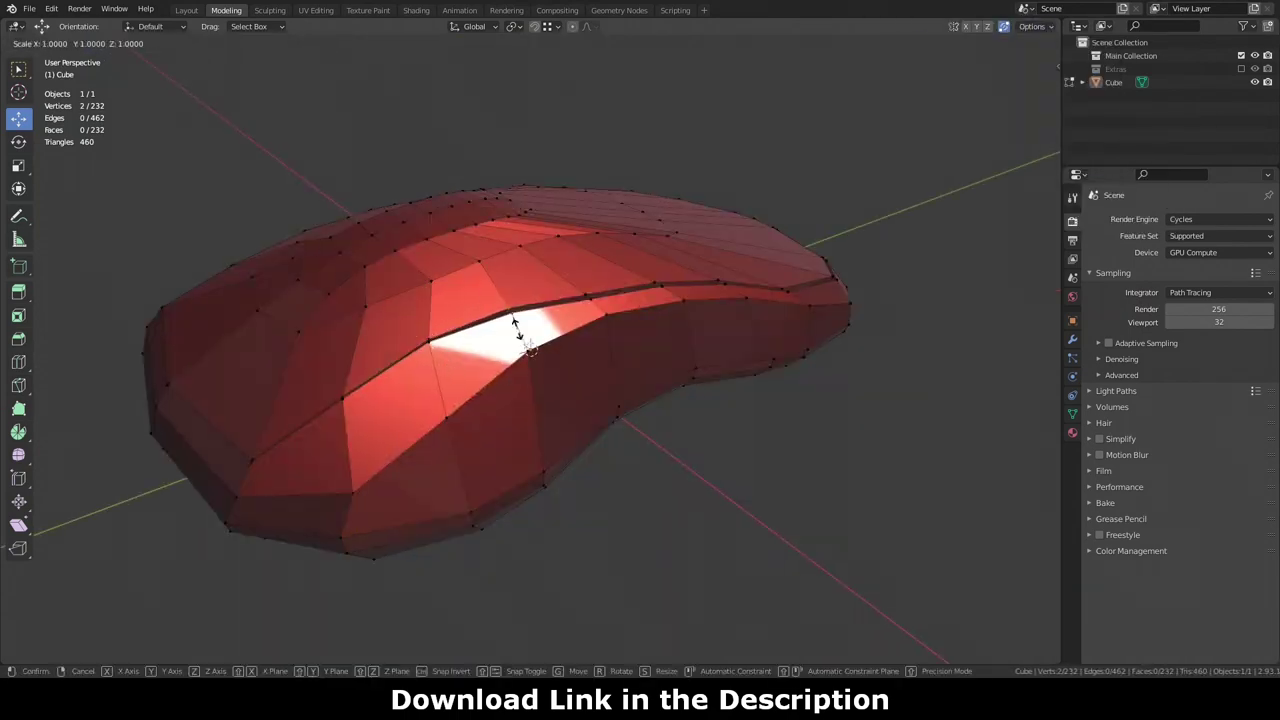
{"action": "key", "text": "Return"}
{"action": "middle_click_drag", "start_coordinate": [437, 333], "coordinate": [963, 120]}
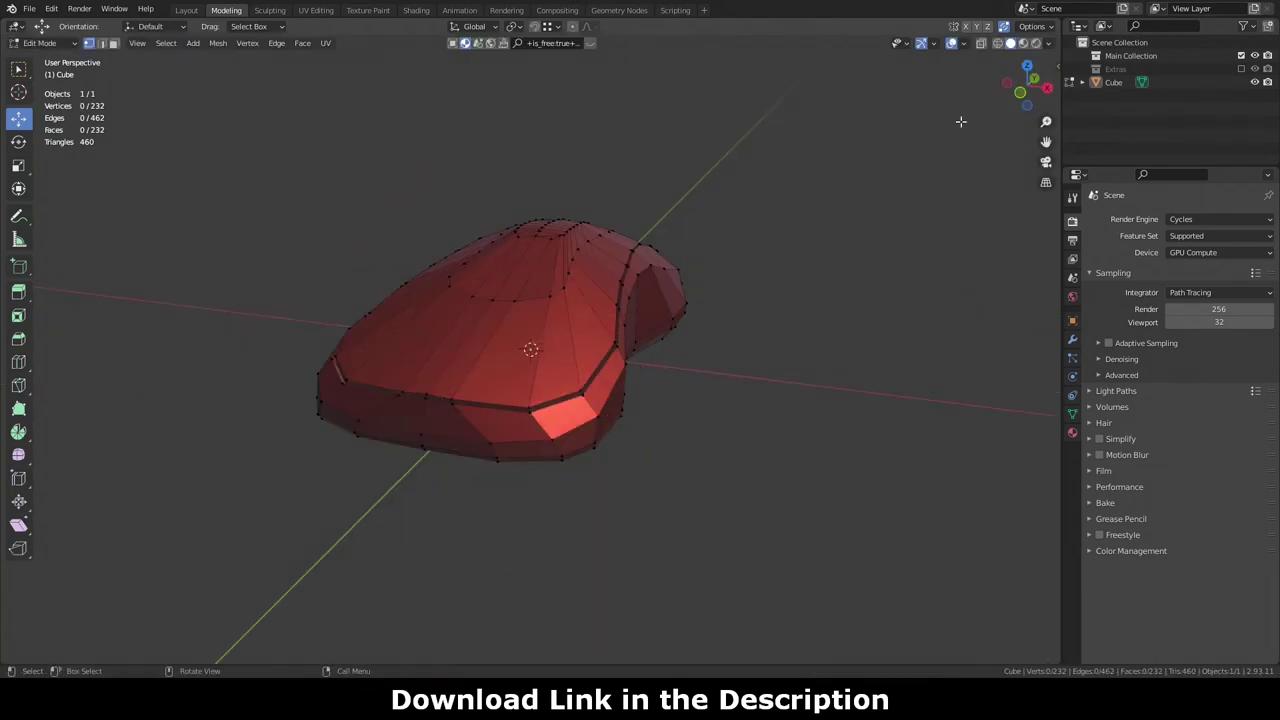
{"action": "key", "text": "ctrl+b"}
Step: Extrude the top selection inward along its normals
{"action": "right_click", "coordinate": [787, 295]}
{"action": "middle_click_drag", "start_coordinate": [787, 295], "coordinate": [700, 400]}
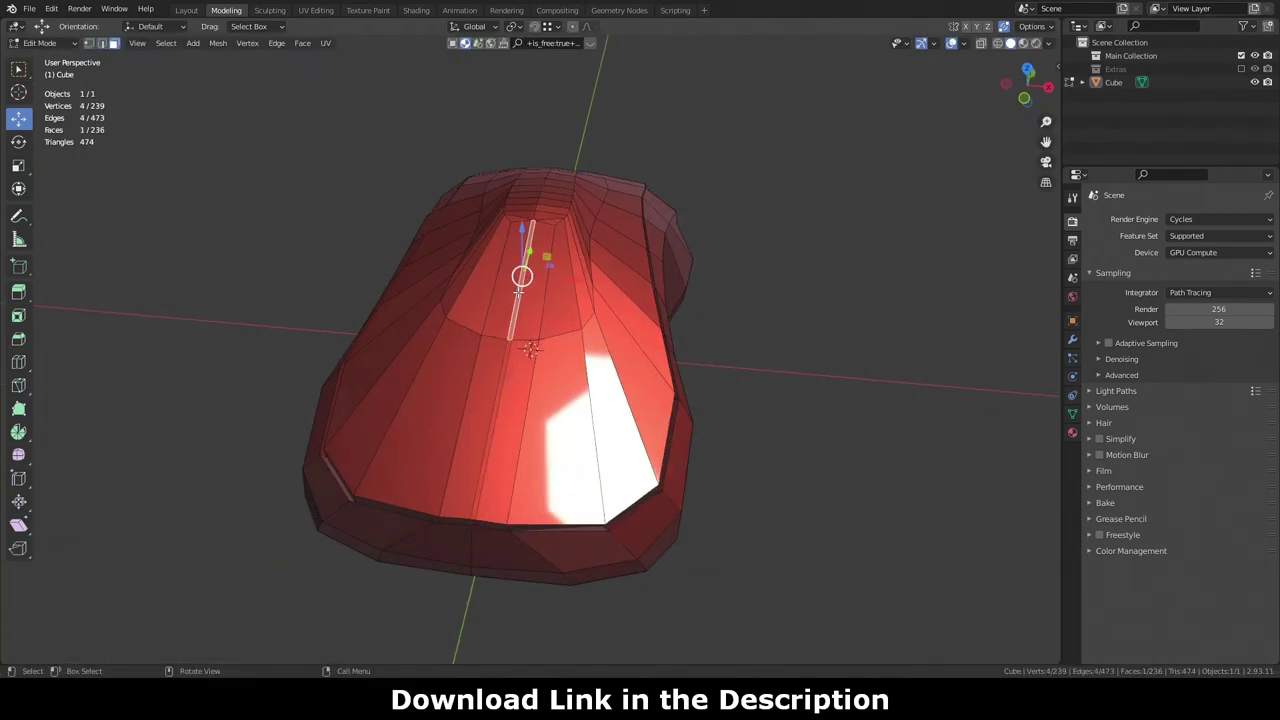
{"action": "key", "text": "alt+e"}
{"action": "left_click", "coordinate": [681, 413]}
Step: Adjust a vertex at the top of the groove and bevel the groove edges
{"action": "scroll", "coordinate": [681, 413], "scroll_direction": "up", "scroll_amount": 3}
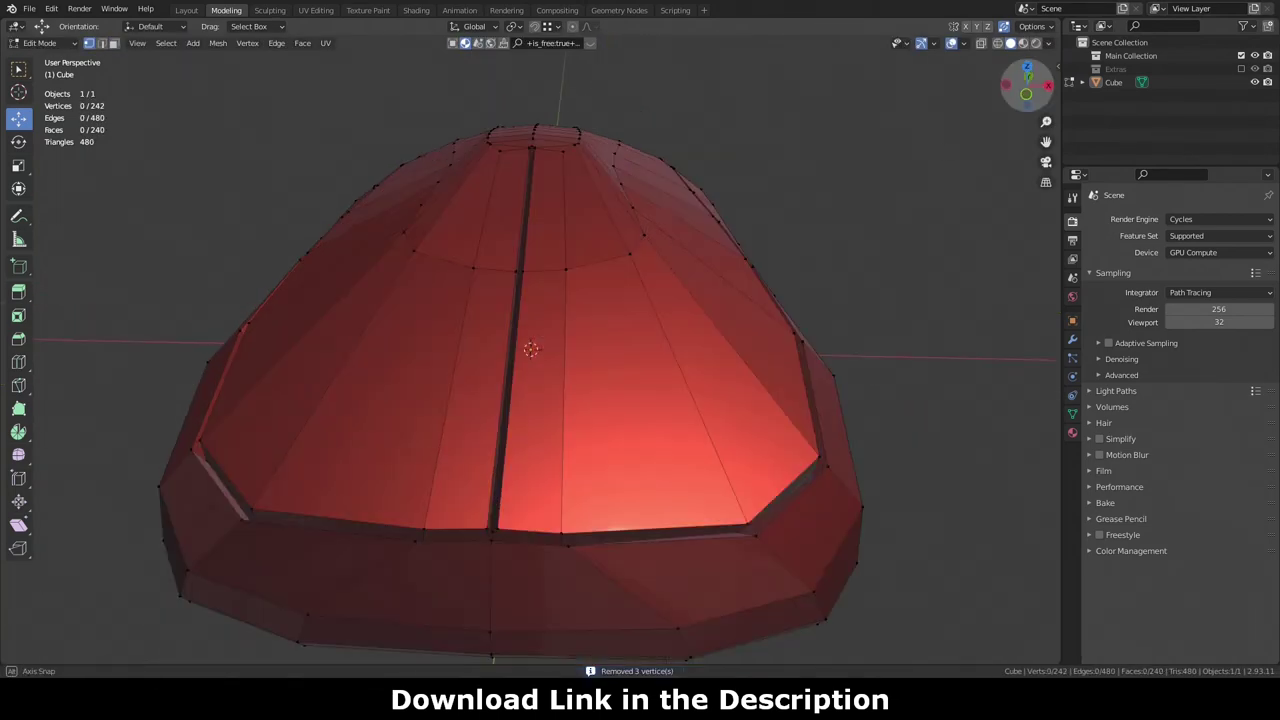
{"action": "left_click_drag", "start_coordinate": [1027, 82], "coordinate": [1012, 75]}
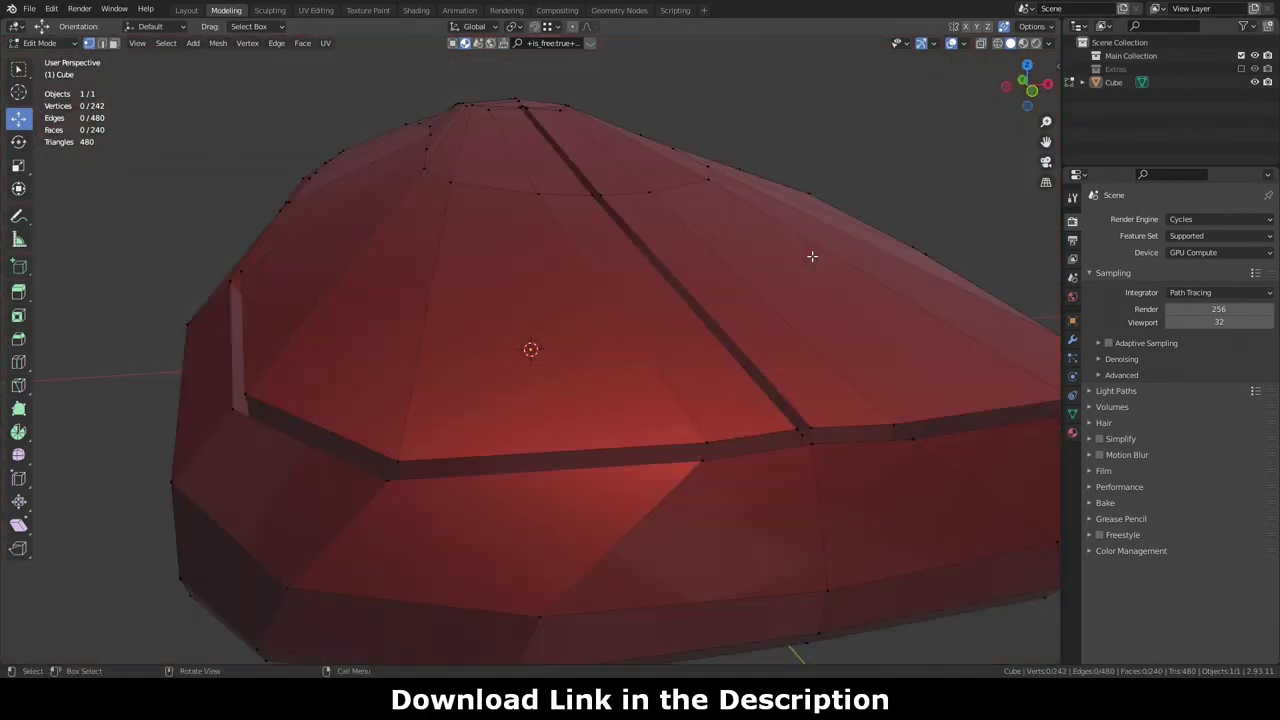
{"action": "middle_click_drag", "start_coordinate": [812, 256], "coordinate": [466, 366]}
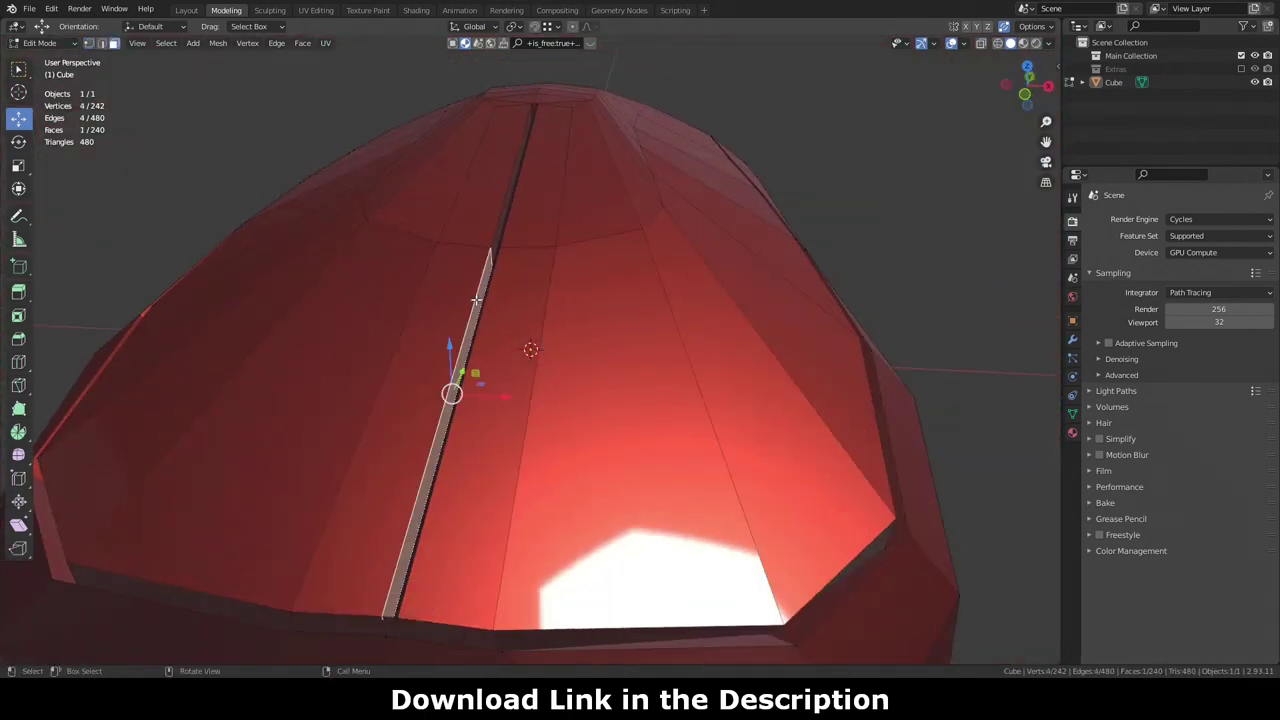
{"action": "scroll", "coordinate": [500, 177], "scroll_direction": "up", "scroll_amount": 3}
{"action": "middle_click_drag", "start_coordinate": [500, 177], "coordinate": [568, 108]}
{"action": "scroll", "coordinate": [595, 93], "scroll_direction": "down", "scroll_amount": 2}
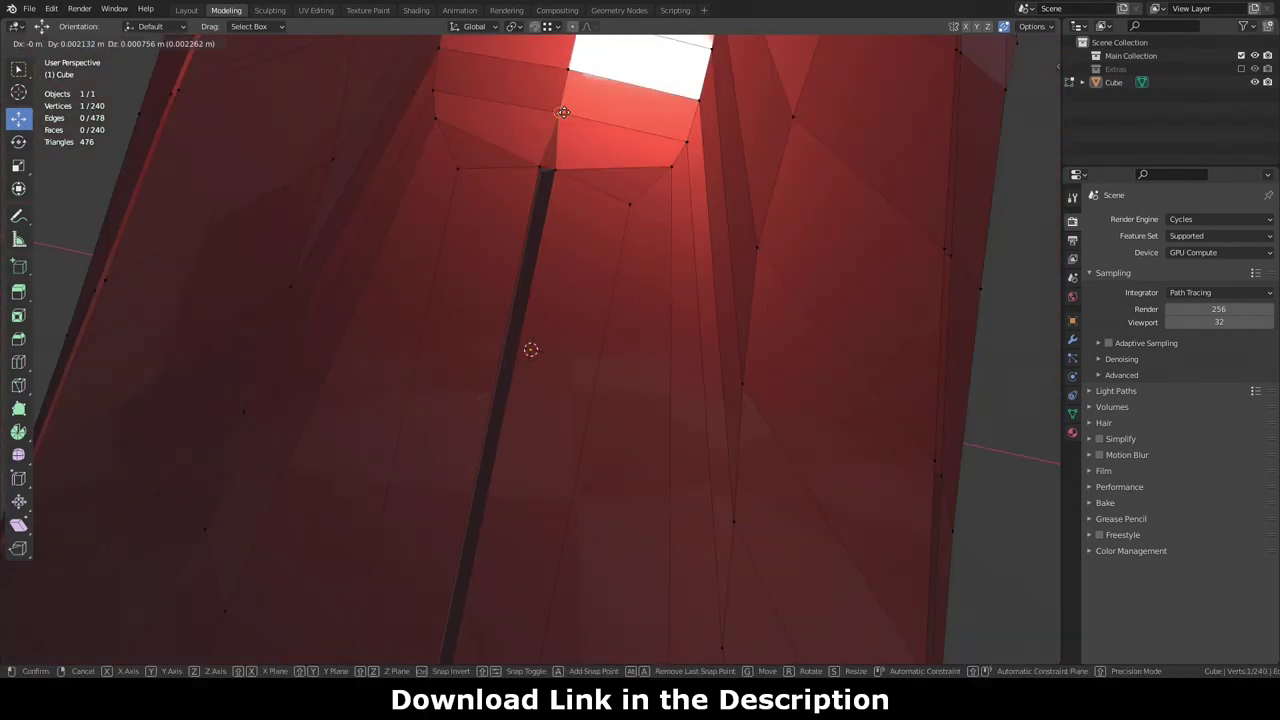
{"action": "left_click_drag", "start_coordinate": [565, 108], "coordinate": [558, 112]}
{"action": "scroll", "coordinate": [560, 200], "scroll_direction": "down", "scroll_amount": 3}
{"action": "scroll", "coordinate": [591, 223], "scroll_direction": "up", "scroll_amount": 3}
{"action": "scroll", "coordinate": [613, 234], "scroll_direction": "down", "scroll_amount": 5}
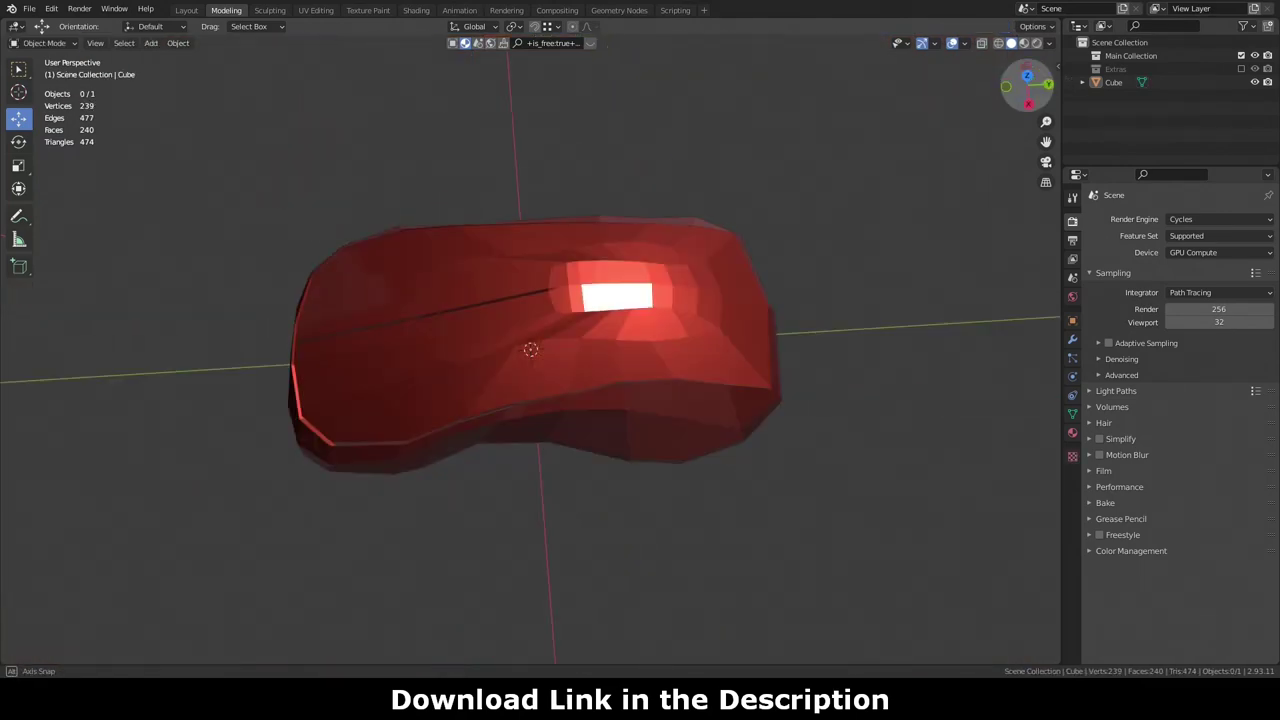
{"action": "middle_click_drag", "start_coordinate": [613, 234], "coordinate": [985, 203]}
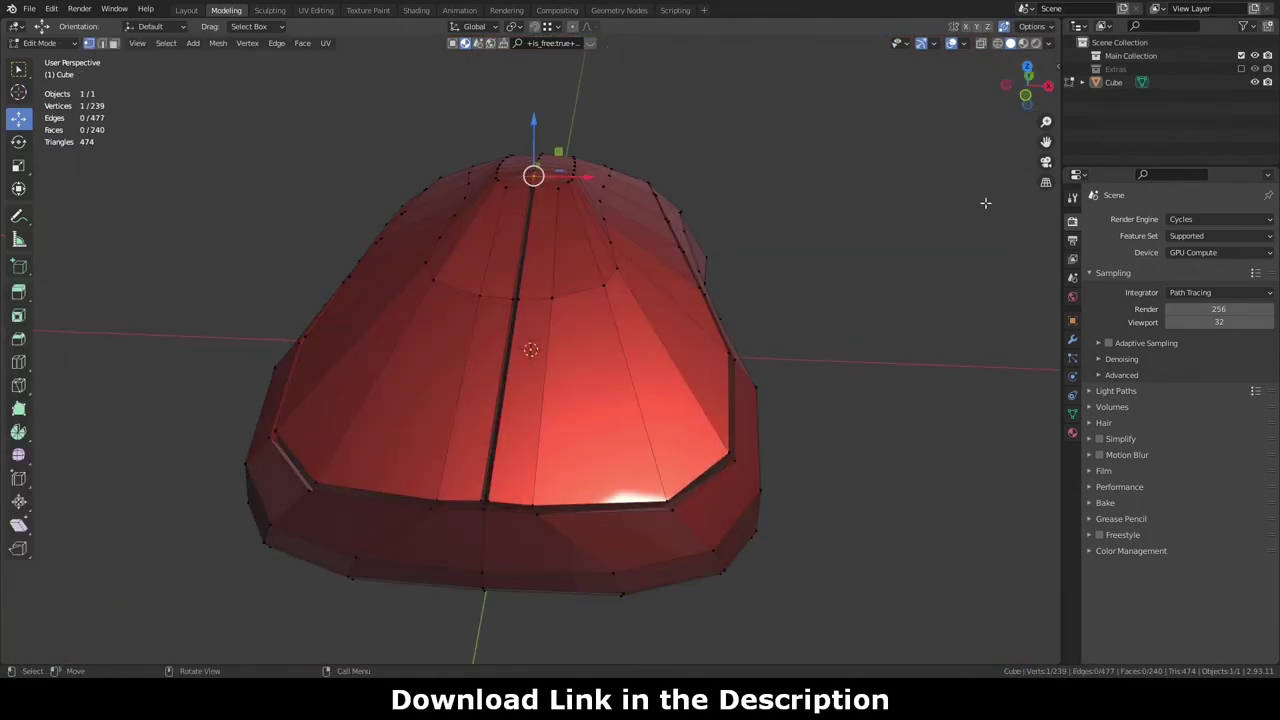
{"action": "left_click", "coordinate": [588, 358]}
Step: Shrink the selected groove vertices inward in vertex mode
{"action": "key", "text": "1"}
{"action": "right_click", "coordinate": [571, 306]}
{"action": "key", "text": "Escape"}
{"action": "key", "text": "q"}
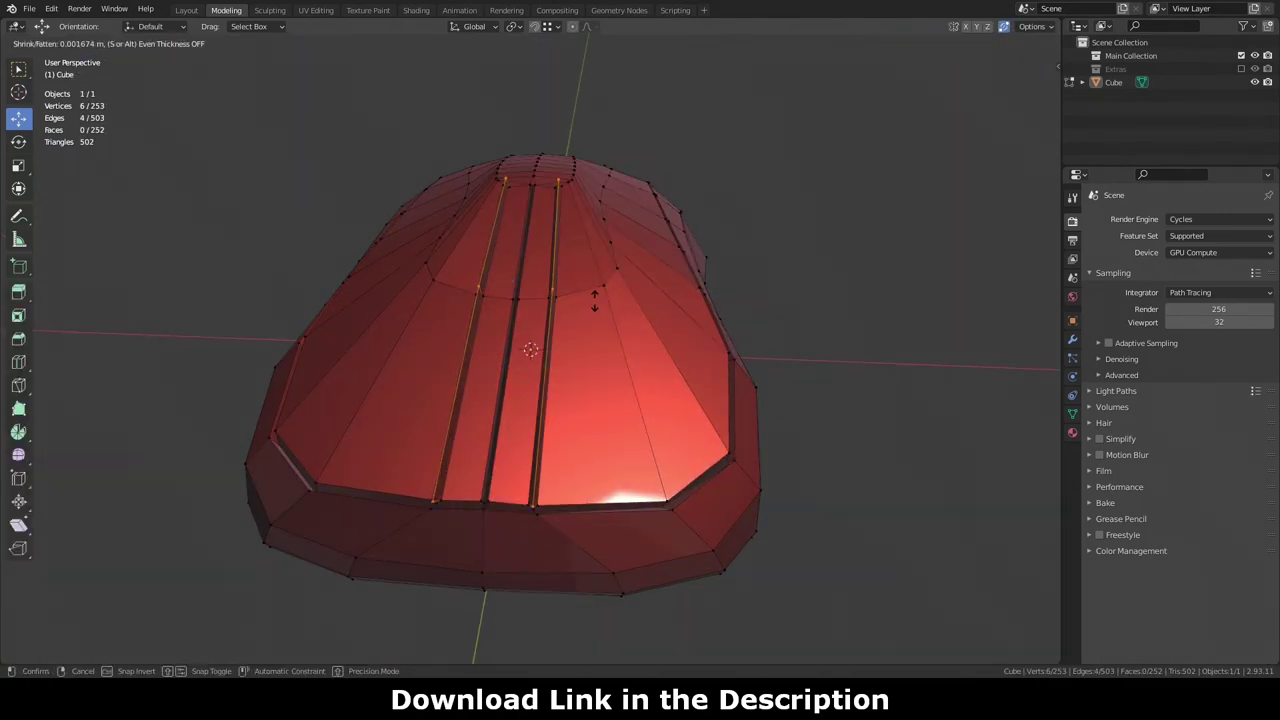
{"action": "left_click", "coordinate": [594, 298]}
Step: Select both face strips along the groove and nudge them slightly vertically
{"action": "scroll", "coordinate": [594, 298], "scroll_direction": "up", "scroll_amount": 3}
{"action": "mouse_move", "coordinate": [594, 298]}
{"action": "middle_mouse_down"}
{"action": "mouse_move", "coordinate": [520, 200]}
{"action": "mouse_move", "coordinate": [451, 213]}
{"action": "middle_mouse_up"}
{"action": "left_click", "coordinate": [451, 213]}
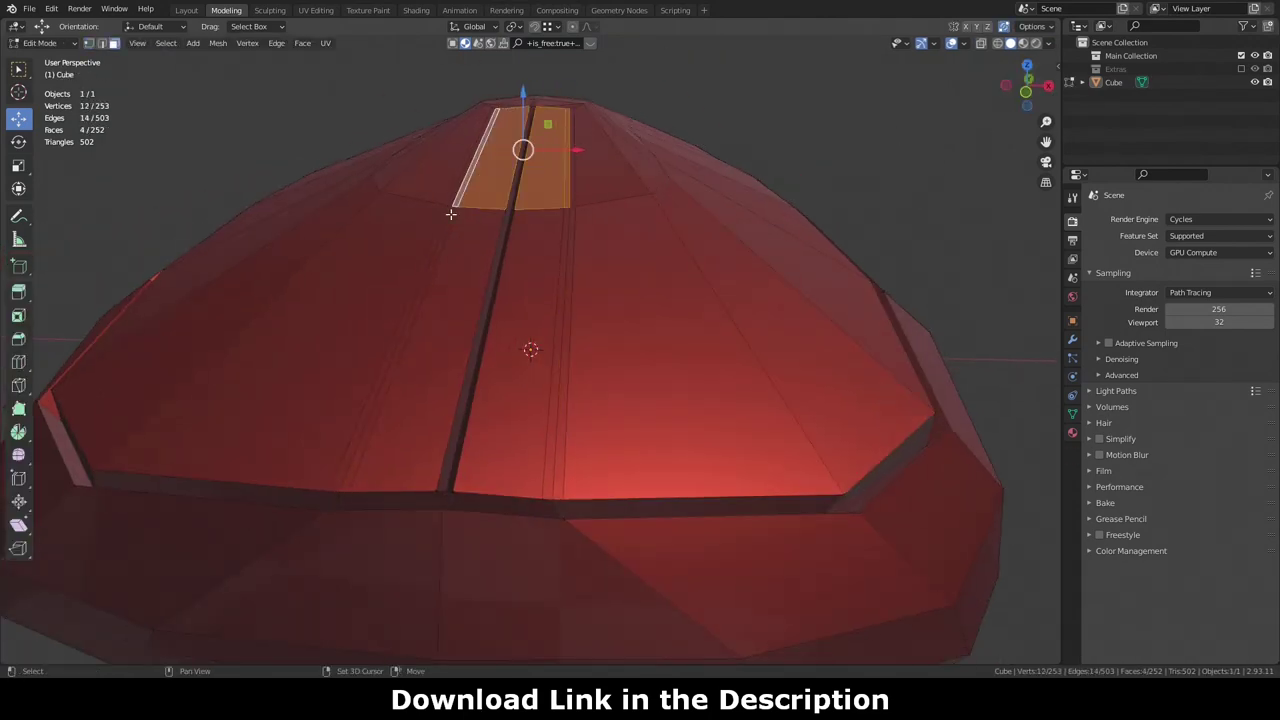
{"action": "left_click", "coordinate": [643, 265]}
{"action": "key", "text": "ctrl+z"}
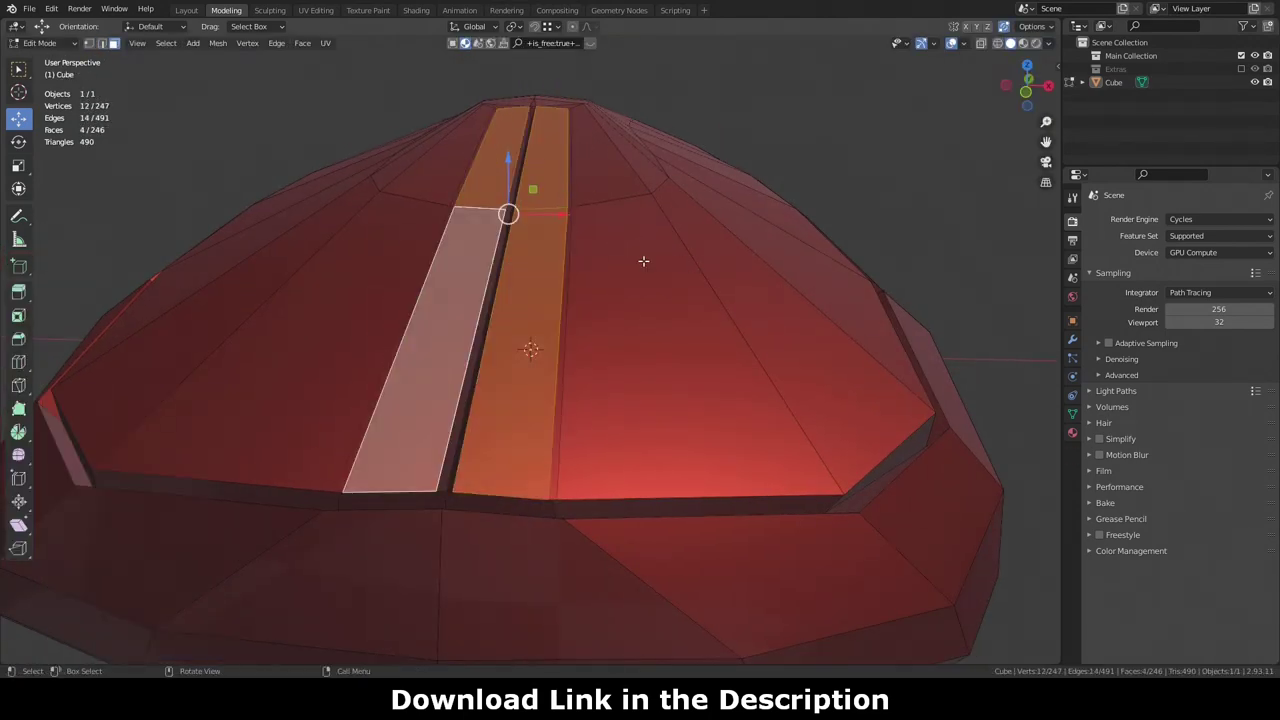
{"action": "left_click", "coordinate": [643, 257]}
{"action": "mouse_move", "coordinate": [643, 257]}
{"action": "middle_mouse_down"}
{"action": "mouse_move", "coordinate": [918, 190]}
{"action": "mouse_move", "coordinate": [401, 467]}
{"action": "middle_mouse_up"}
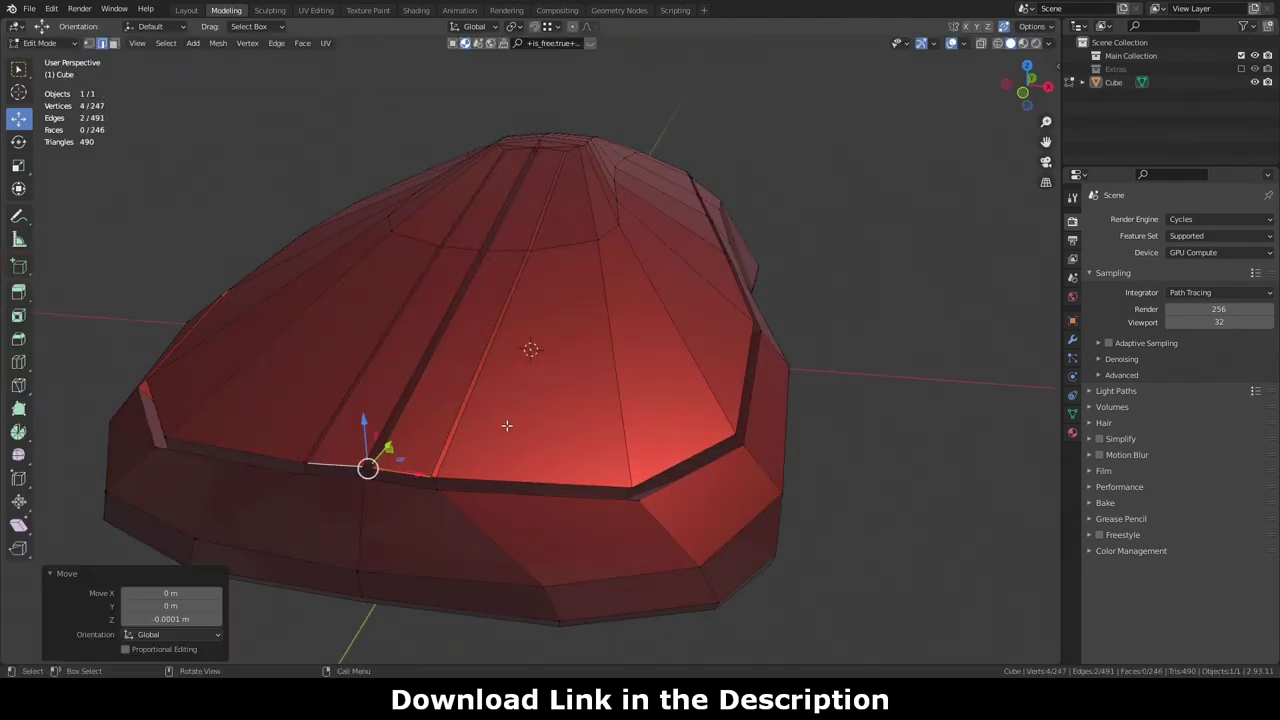
{"action": "scroll", "coordinate": [507, 425], "scroll_direction": "up", "scroll_amount": 3}
{"action": "left_click_drag", "start_coordinate": [1029, 80], "coordinate": [1028, 84]}
{"action": "scroll", "coordinate": [954, 188], "scroll_direction": "up", "scroll_amount": 3}
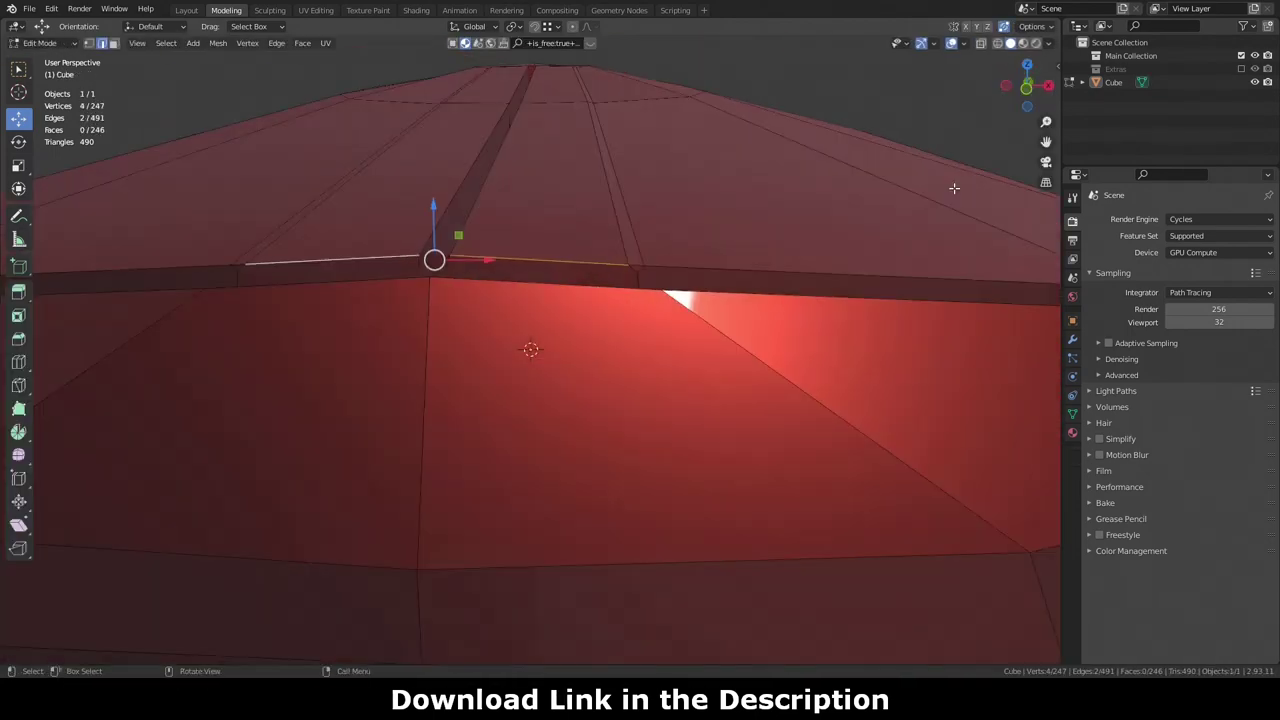
Step: Select the edge at the groove's front end and move it along X
{"action": "left_click", "coordinate": [419, 476]}
{"action": "mouse_move", "coordinate": [954, 188]}
{"action": "middle_mouse_down"}
{"action": "mouse_move", "coordinate": [419, 476]}
{"action": "mouse_move", "coordinate": [670, 553]}
{"action": "middle_mouse_up"}
{"action": "left_click", "coordinate": [670, 553]}
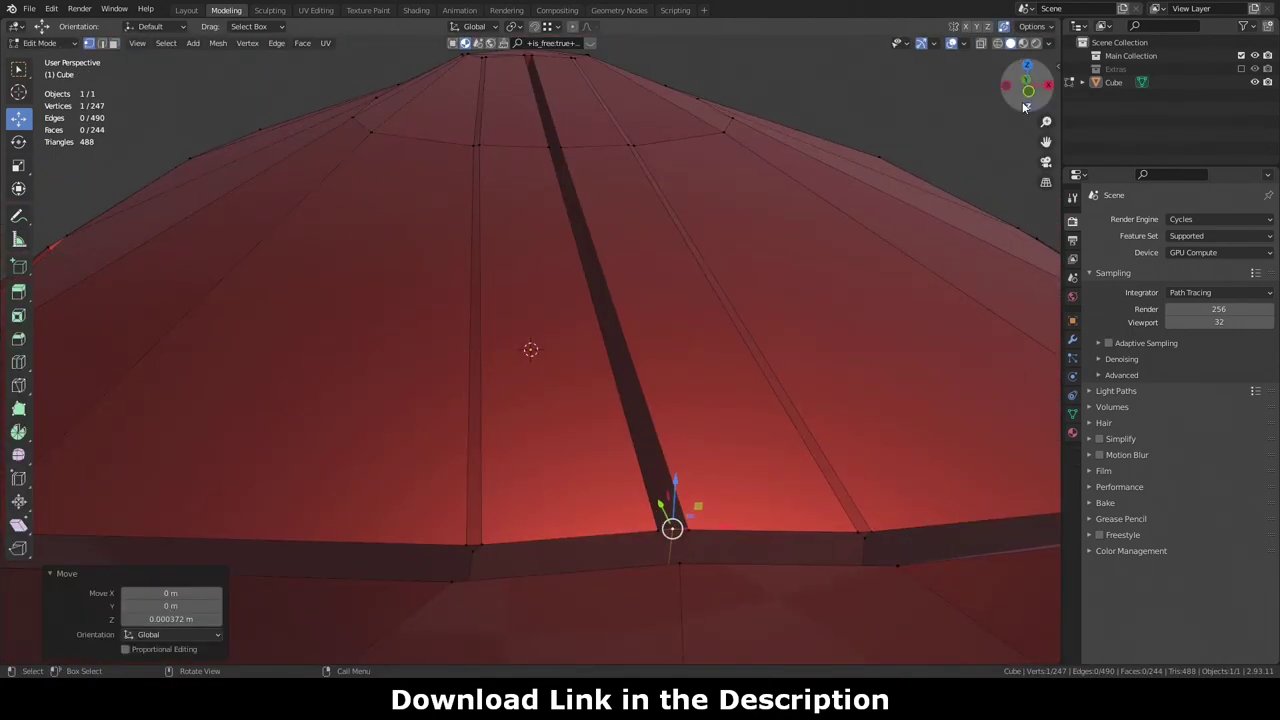
{"action": "left_click_drag", "start_coordinate": [1024, 107], "coordinate": [1030, 60]}
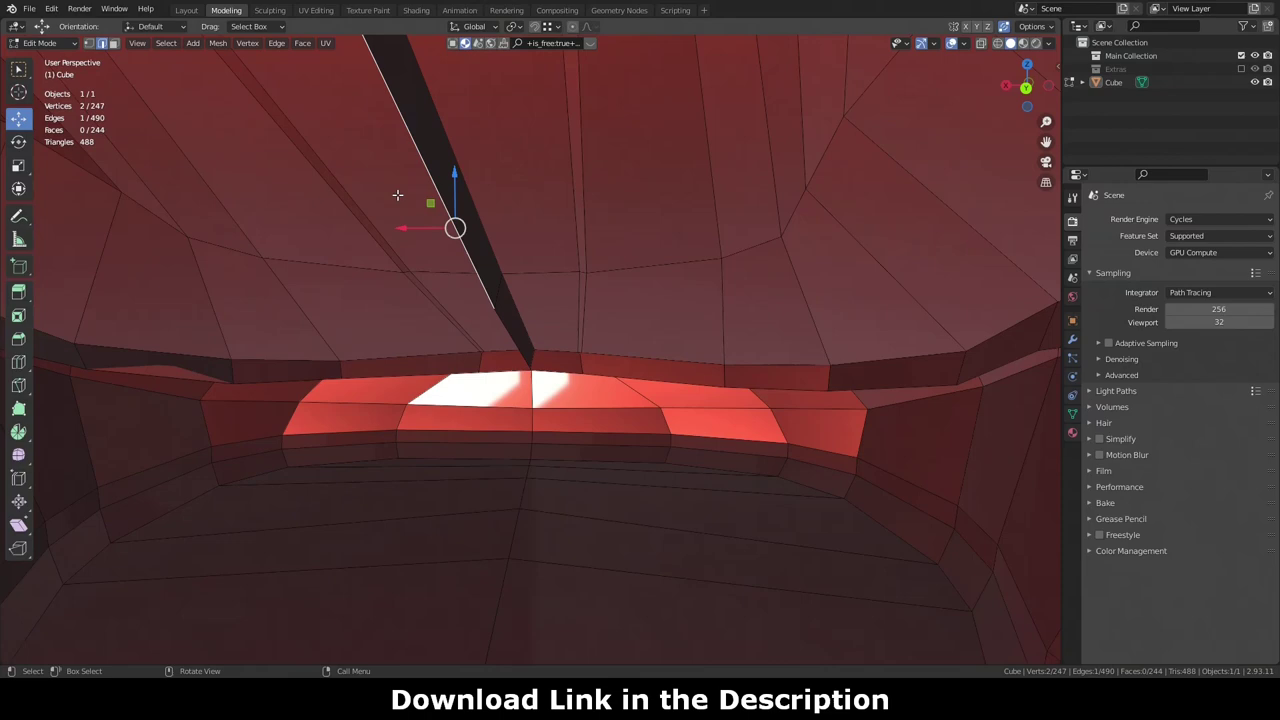
{"action": "key", "text": "g"}
{"action": "key", "text": "x"}
Step: Merge the stray corner vertices with M, then frame the mesh in Object Mode
{"action": "left_click", "coordinate": [928, 238]}
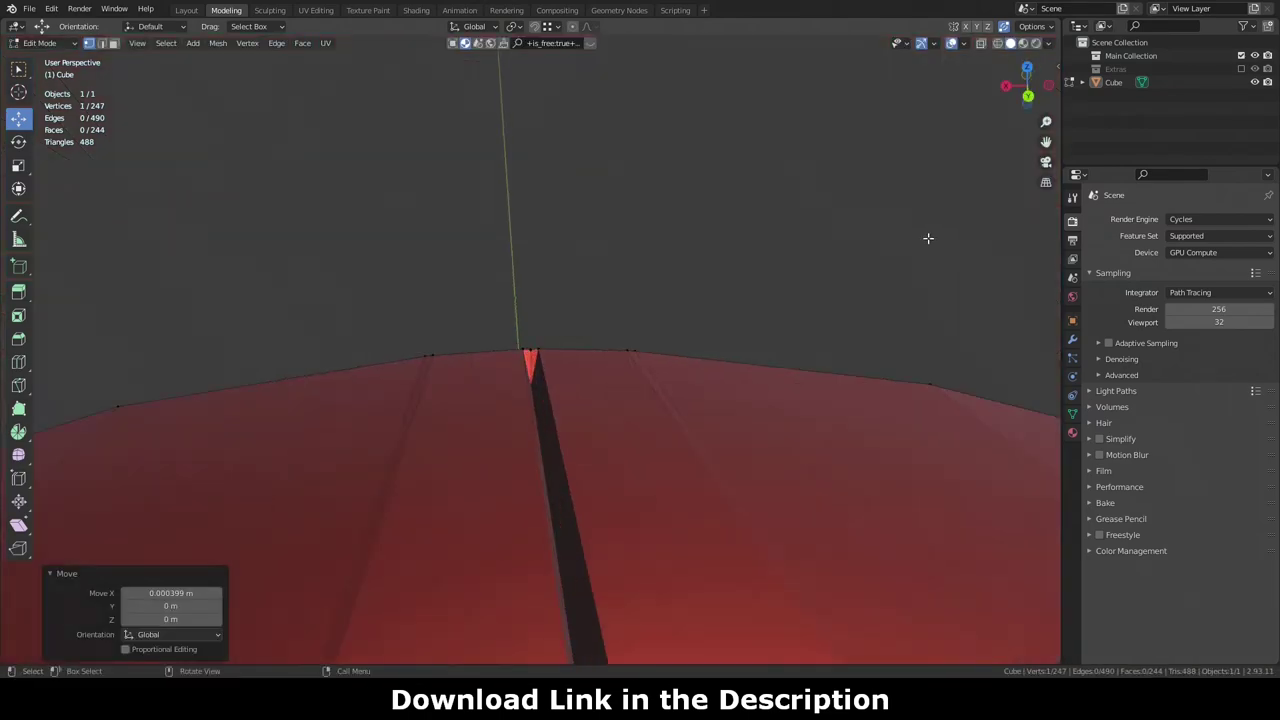
{"action": "left_click", "coordinate": [563, 383]}
{"action": "middle_click_drag", "start_coordinate": [928, 238], "coordinate": [560, 380]}
{"action": "key", "text": "m"}
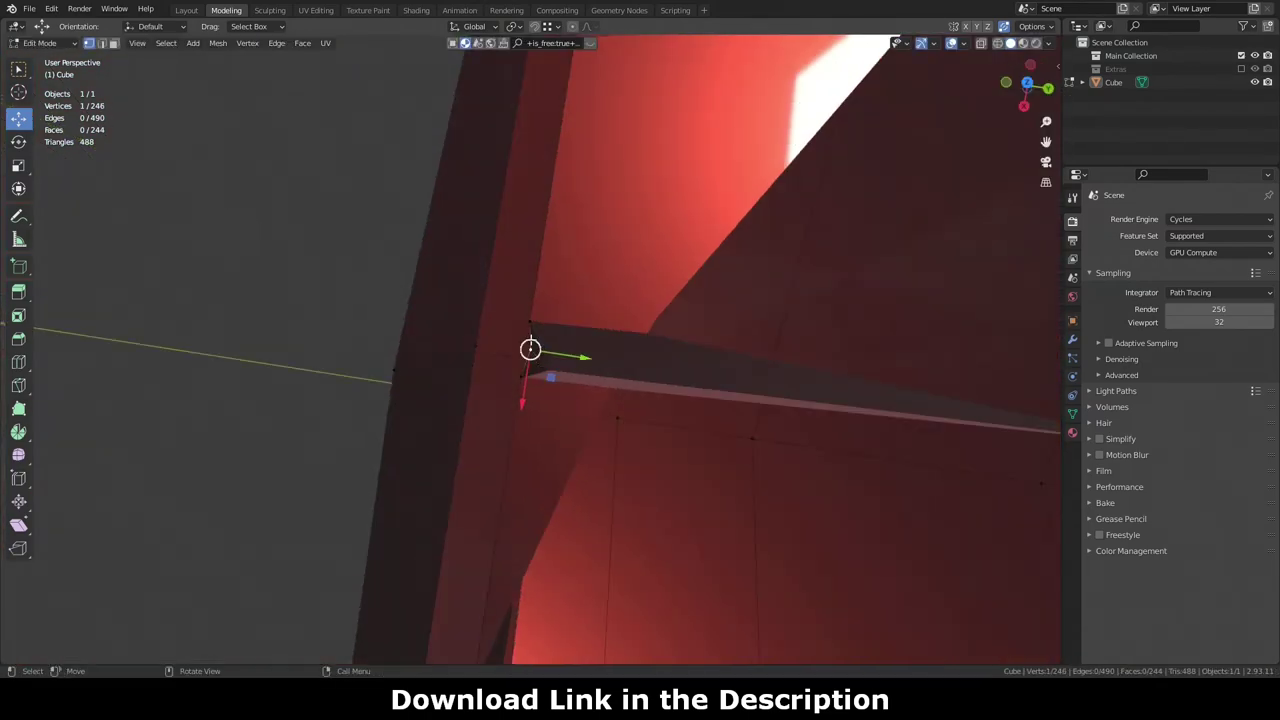
{"action": "left_click_drag", "start_coordinate": [1036, 104], "coordinate": [251, 354]}
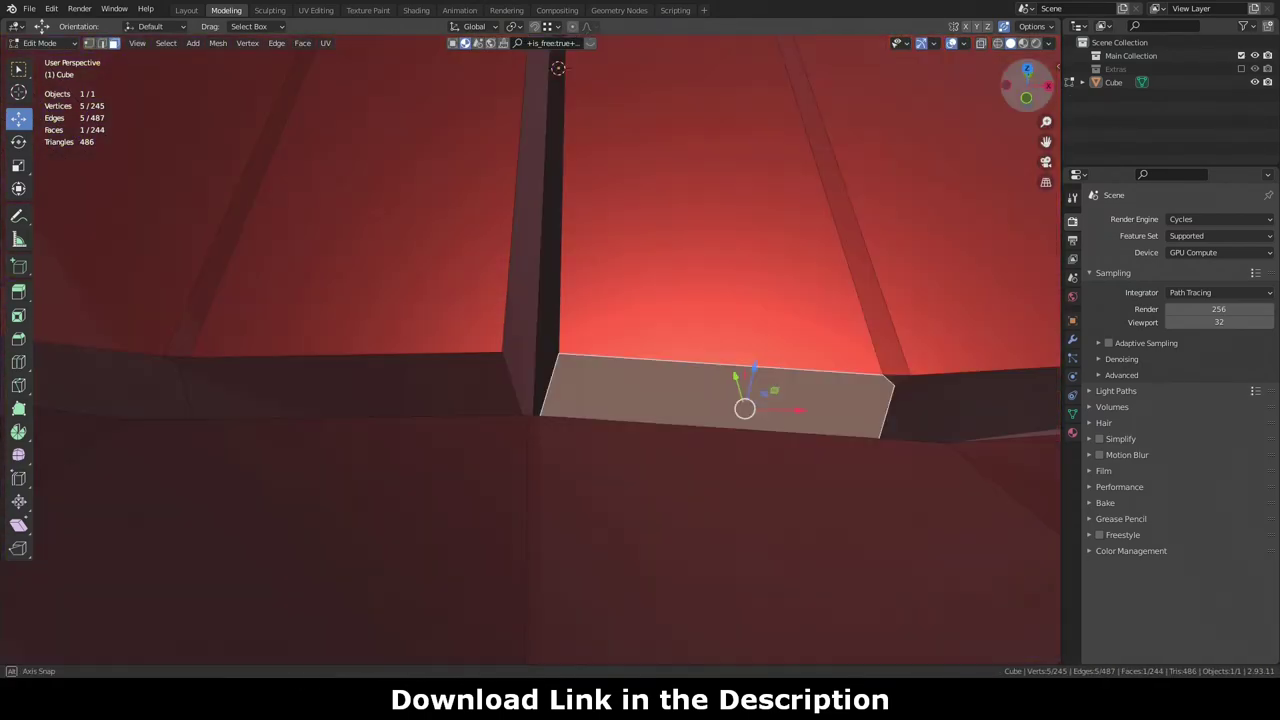
{"action": "key", "text": "a"}
{"action": "key", "text": "KP_Decimal"}
{"action": "key", "text": "Tab"}
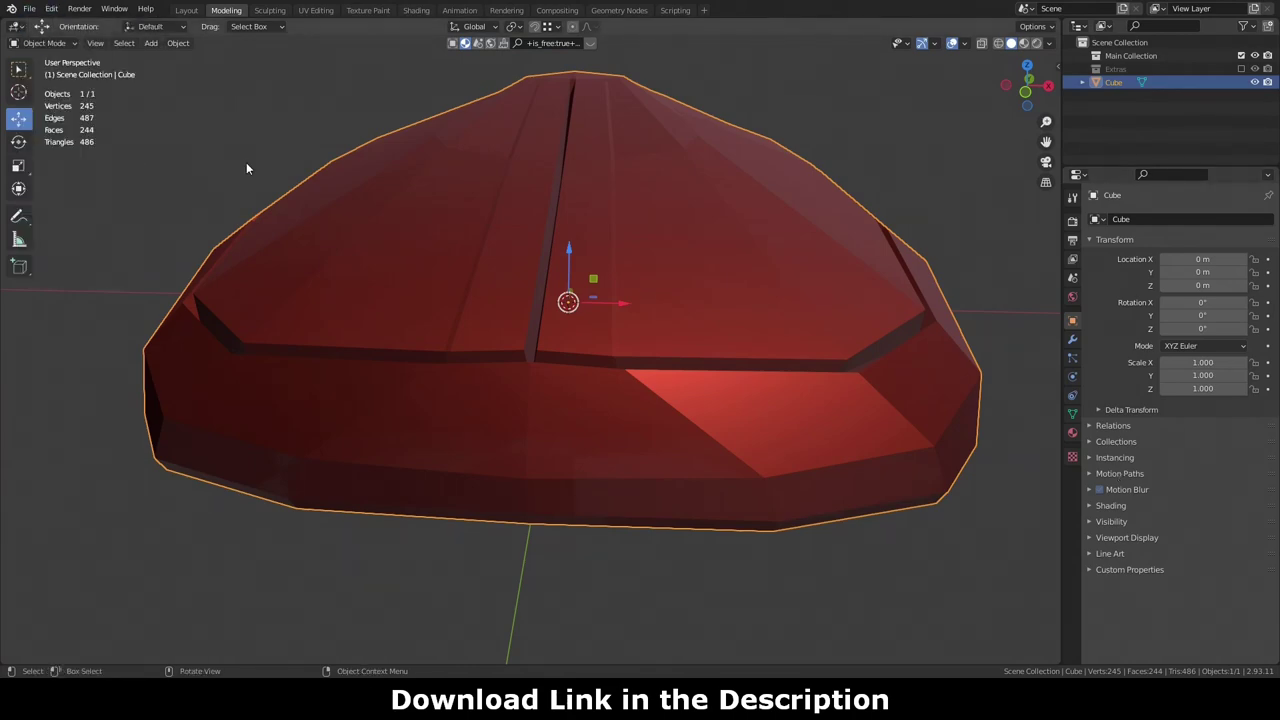
Step: Add a loop cut across the groove near the front of the mouse
{"action": "middle_click_drag", "start_coordinate": [897, 575], "coordinate": [760, 480]}
{"action": "key", "text": "Tab"}
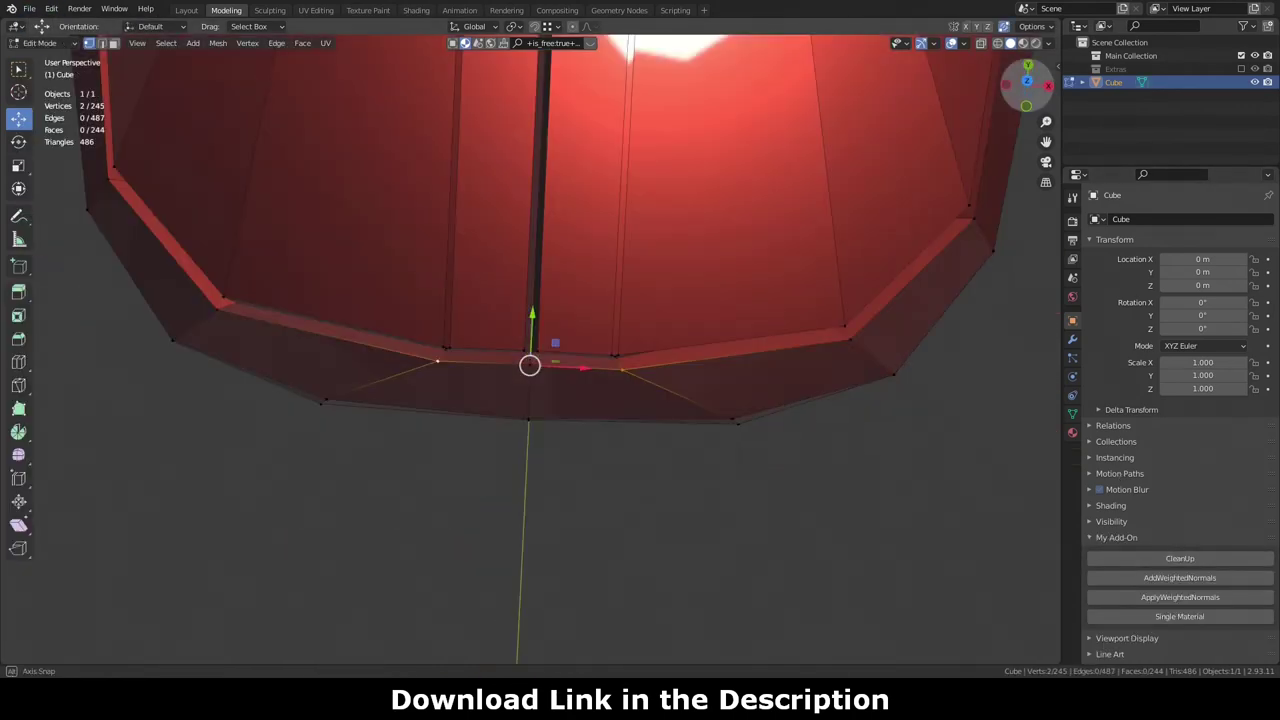
{"action": "key", "text": "ctrl+r"}
{"action": "mouse_move", "coordinate": [700, 450]}
{"action": "middle_mouse_down"}
{"action": "mouse_move", "coordinate": [610, 384]}
{"action": "mouse_move", "coordinate": [1010, 95]}
{"action": "middle_mouse_up"}
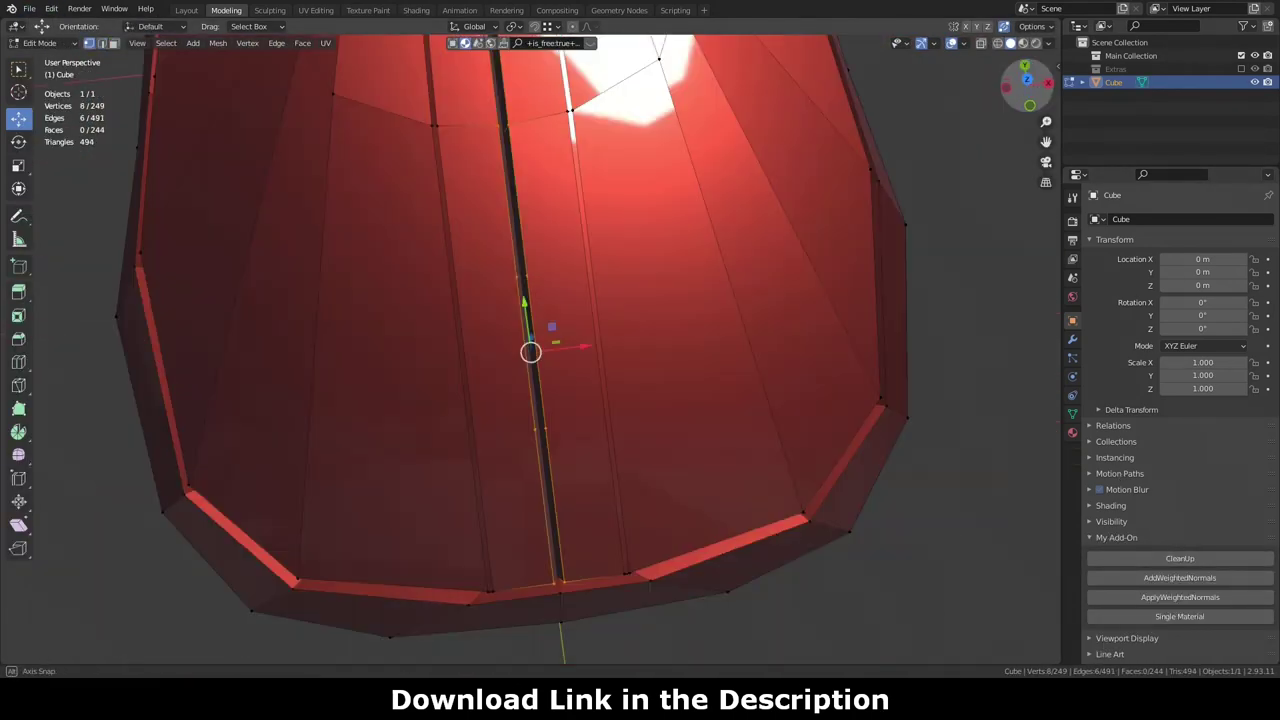
Step: Select the mirrored vertex and slide the new vertices along their edges in top view
{"action": "key", "text": "ctrl+shift+m"}
{"action": "key", "text": "KP_7"}
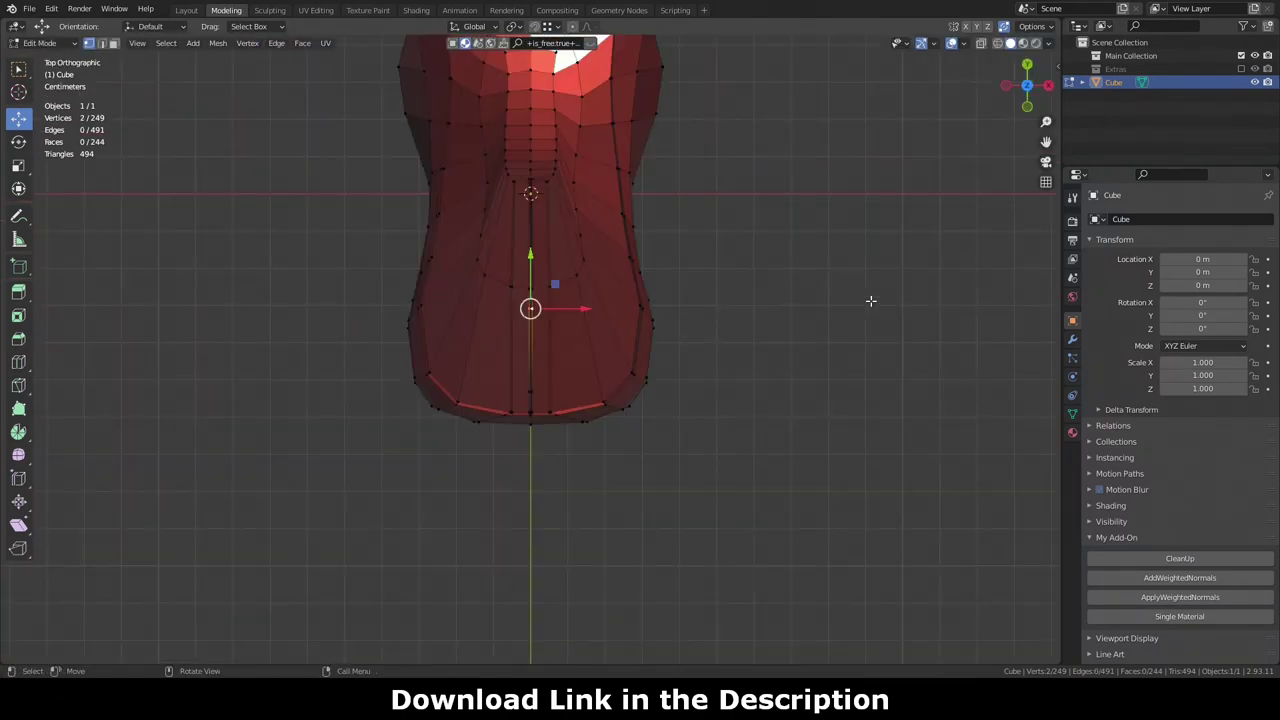
{"action": "middle_click_drag", "start_coordinate": [870, 300], "coordinate": [567, 173]}
{"action": "right_click", "coordinate": [504, 540], "text": "ctrl"}
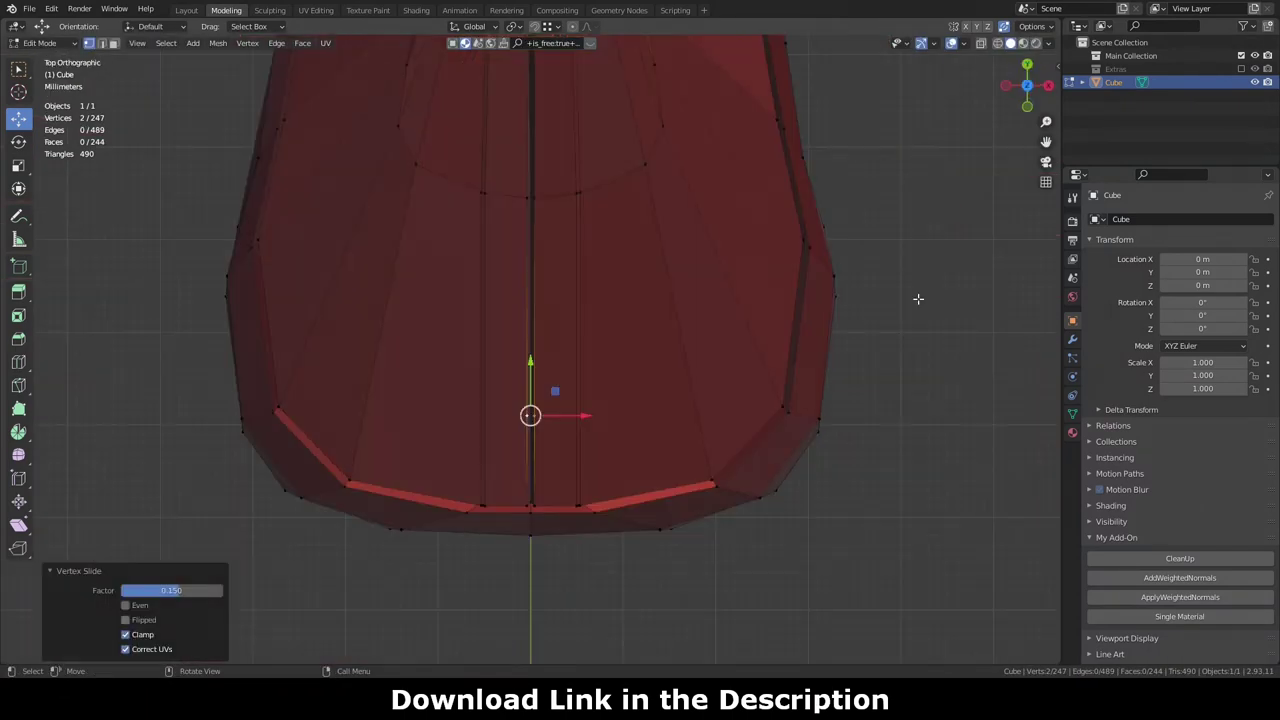
{"action": "middle_click_drag", "start_coordinate": [917, 297], "coordinate": [531, 382]}
Step: Connect the vertices beside the groove with J and select the two adjacent faces
{"action": "key", "text": "alt+z"}
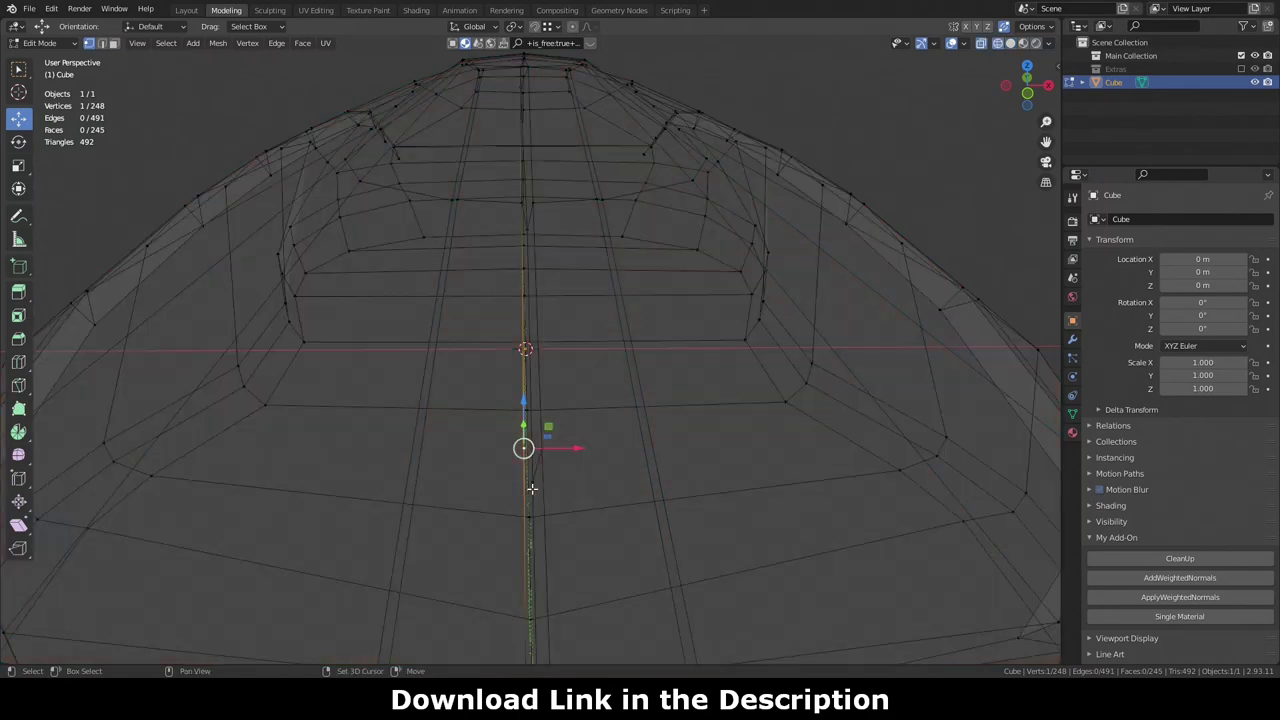
{"action": "left_click", "coordinate": [531, 489], "text": "shift"}
{"action": "key", "text": "j"}
{"action": "key", "text": "alt+z"}
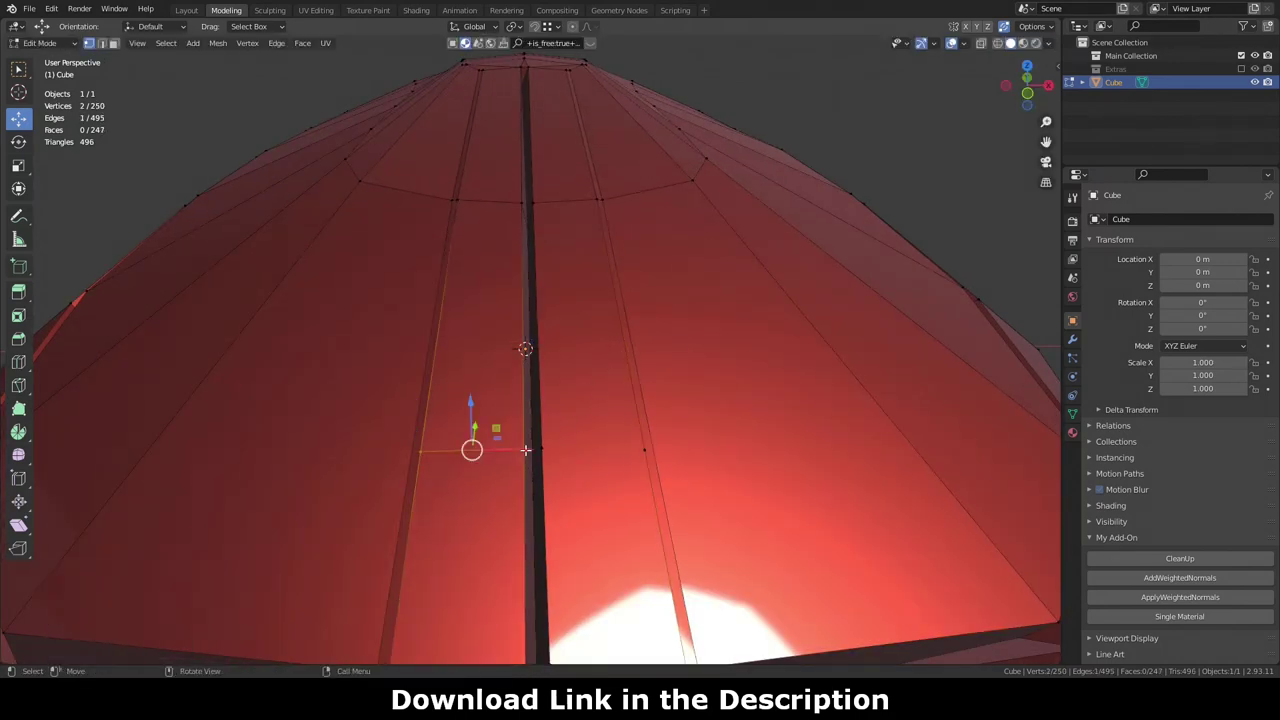
{"action": "left_click_drag", "start_coordinate": [525, 450], "coordinate": [563, 235]}
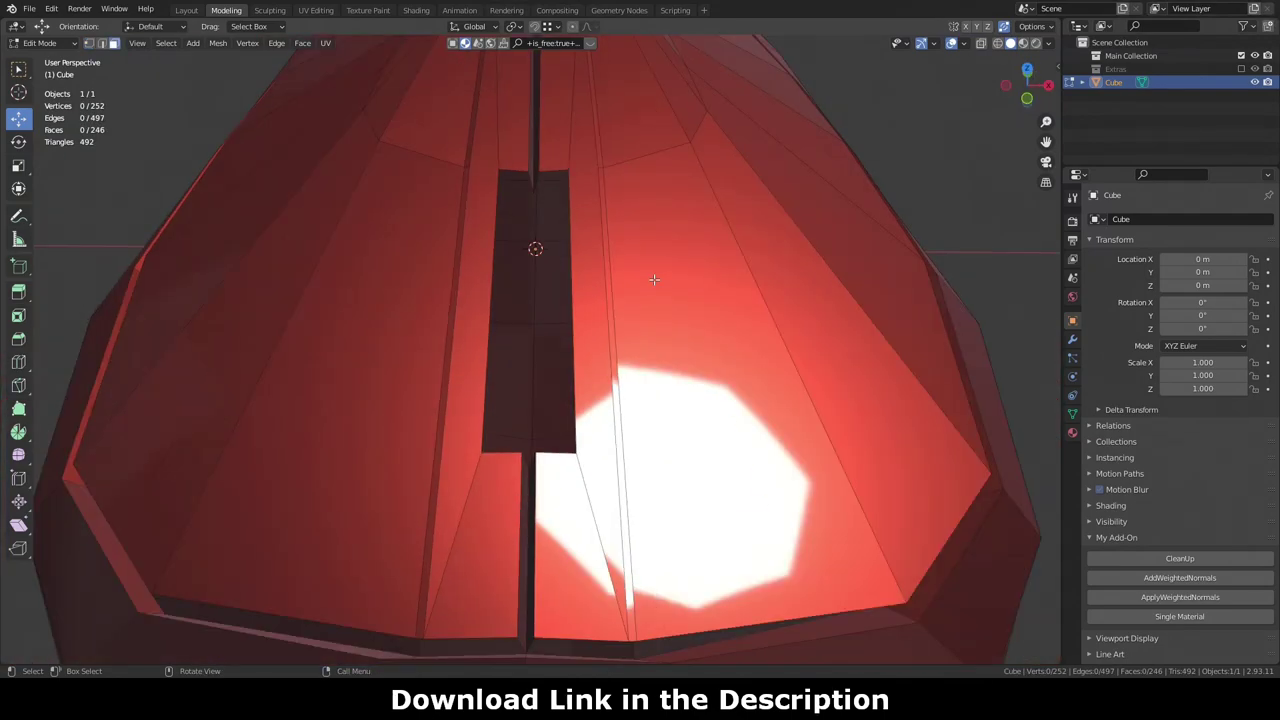
Step: Inset the two slot faces beside the seam and prepare to delete them
{"action": "middle_click_drag", "start_coordinate": [690, 317], "coordinate": [1016, 315]}
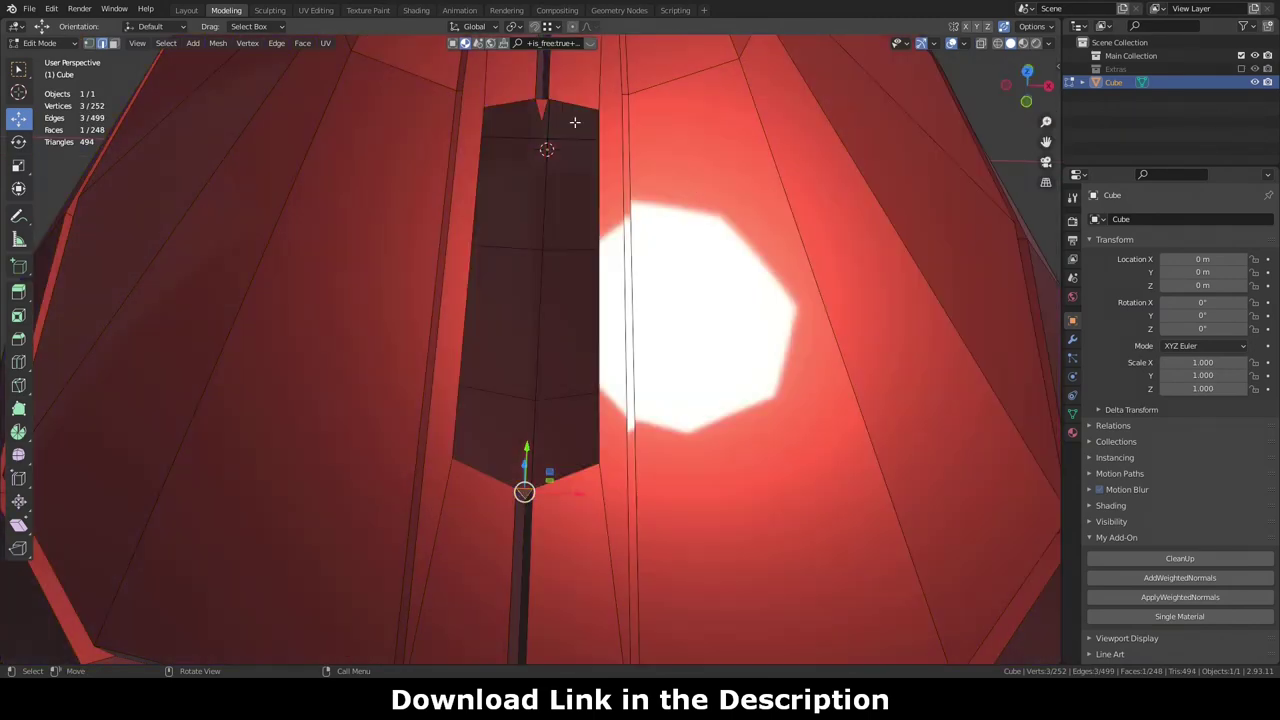
{"action": "left_click", "coordinate": [734, 310]}
{"action": "right_click", "coordinate": [590, 289]}
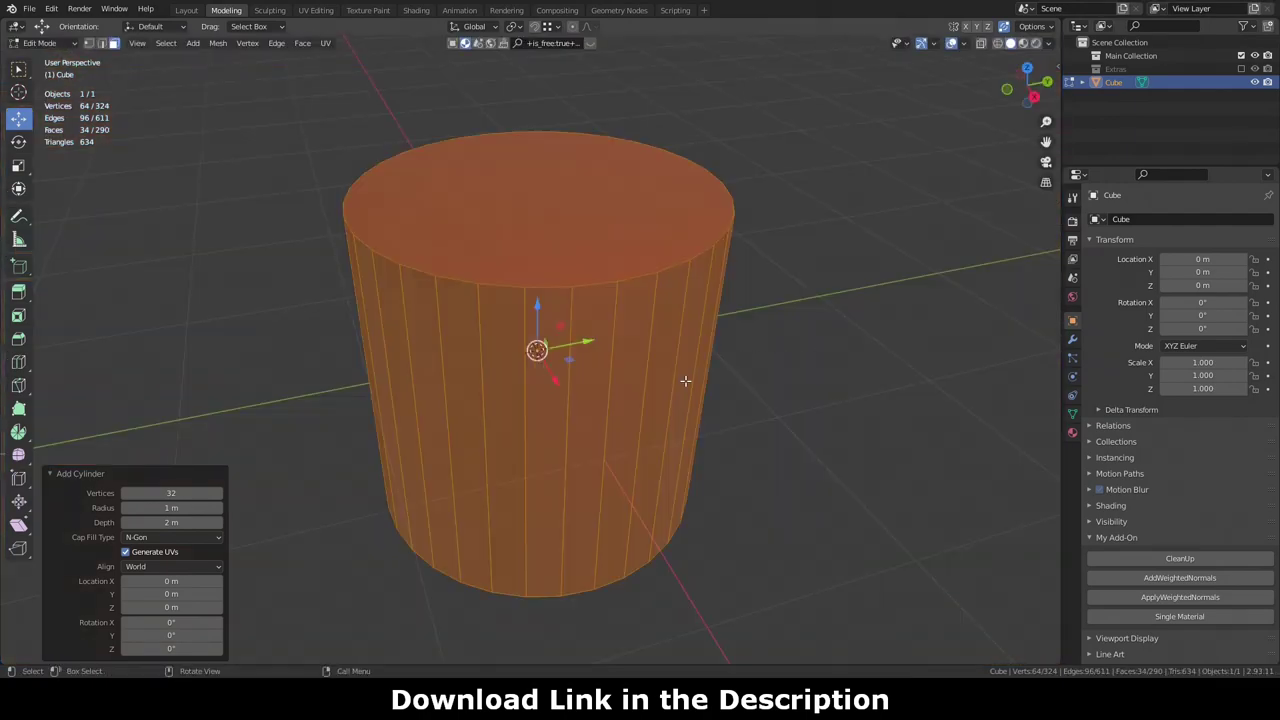
Step: Scale the cylinder down to wheel size and inset its selected faces twice
{"action": "key", "text": "s"}
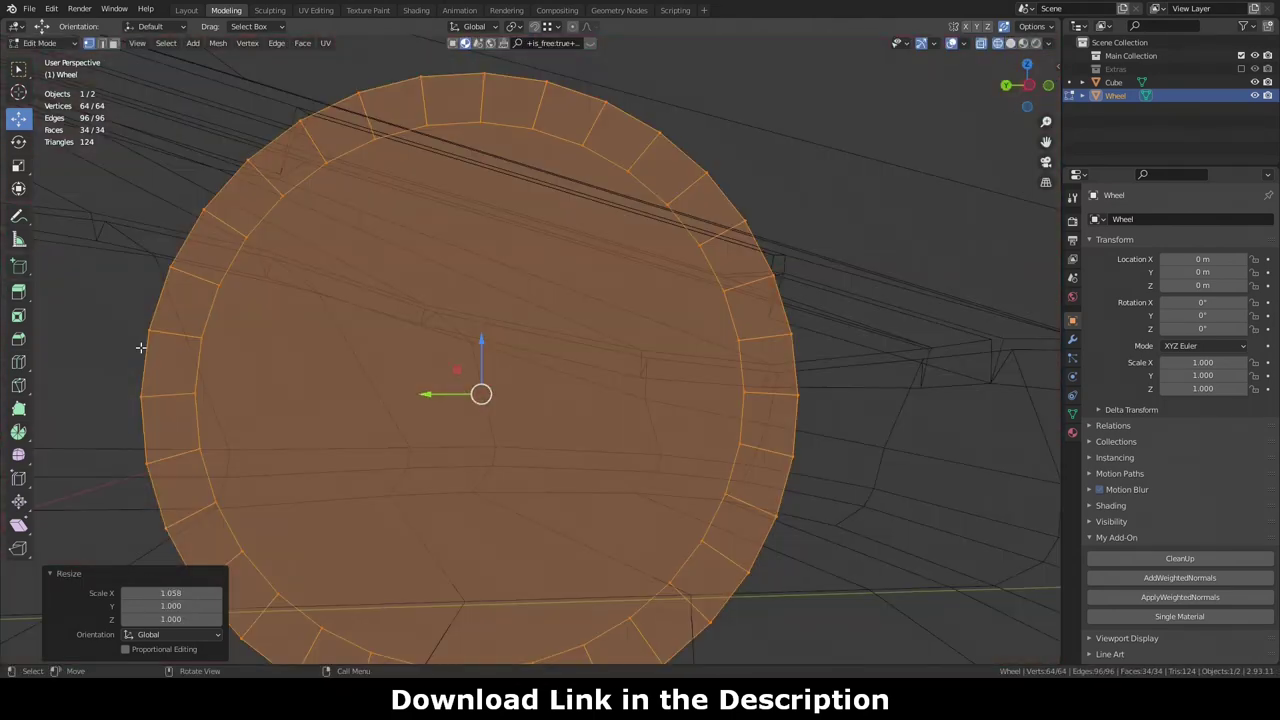
{"action": "left_click_drag", "start_coordinate": [782, 372], "coordinate": [218, 656]}
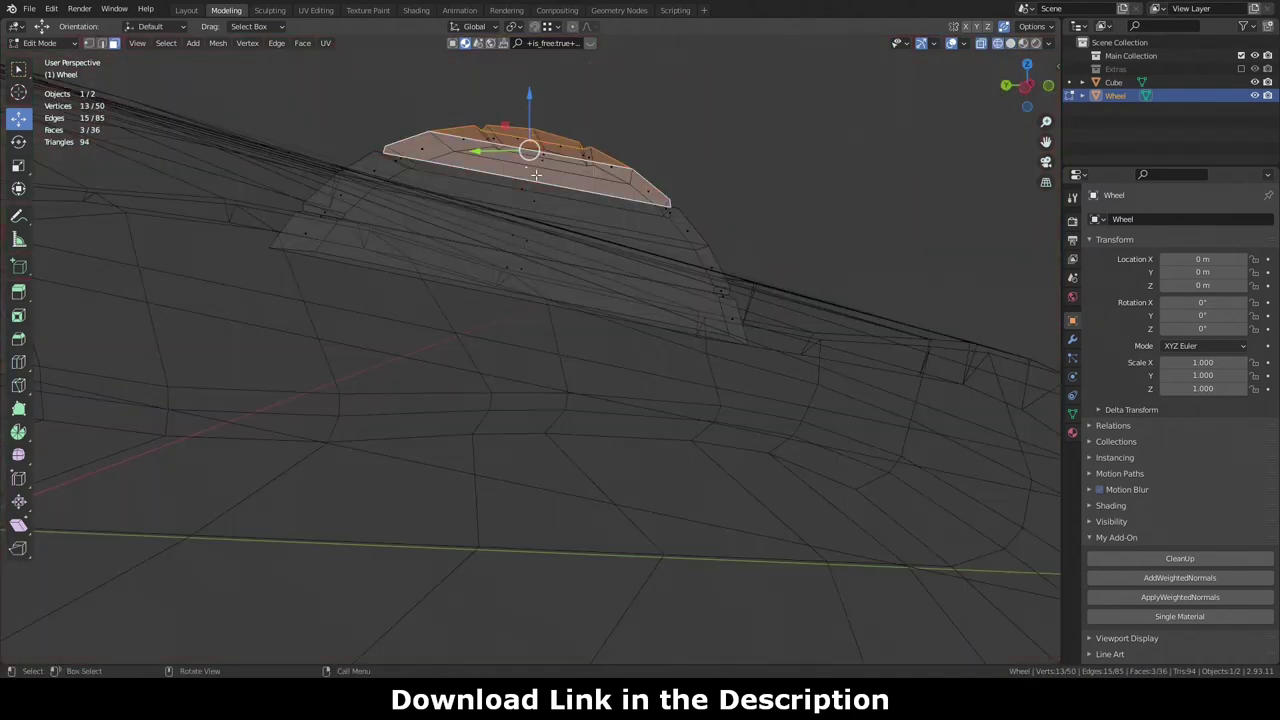
{"action": "key", "text": "i"}
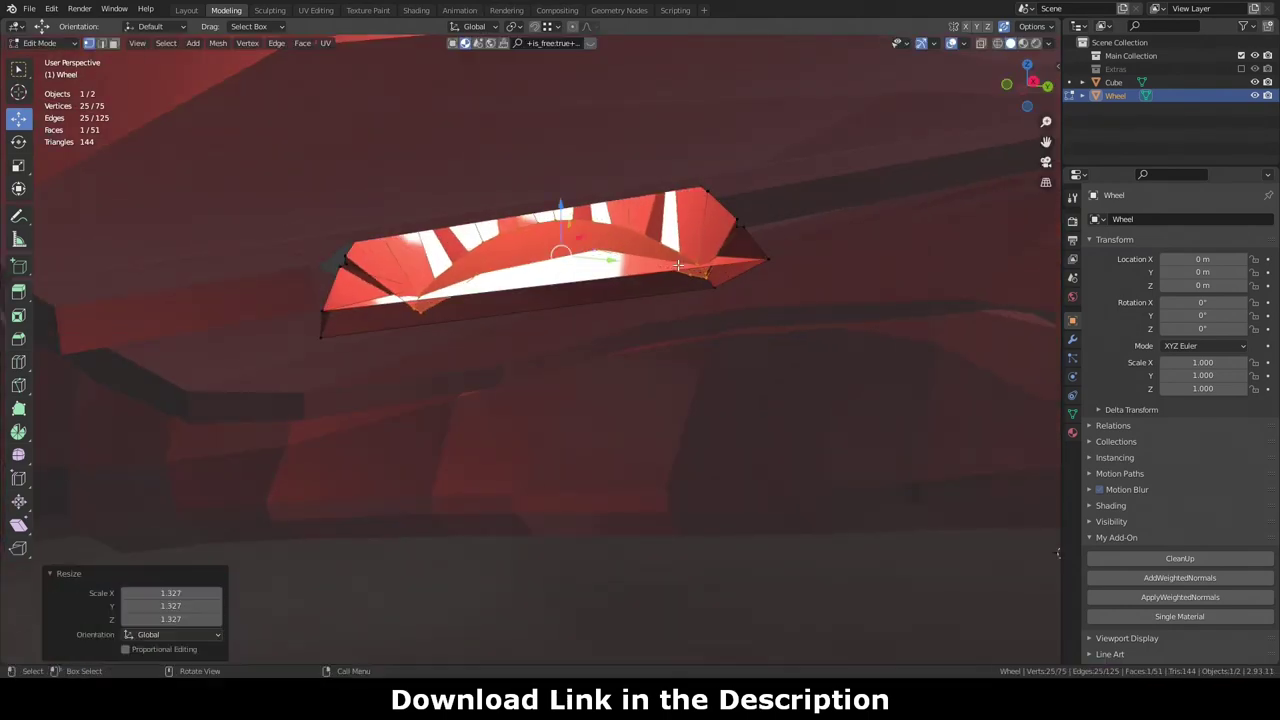
{"action": "key", "text": "i"}
{"action": "left_click", "coordinate": [936, 205]}
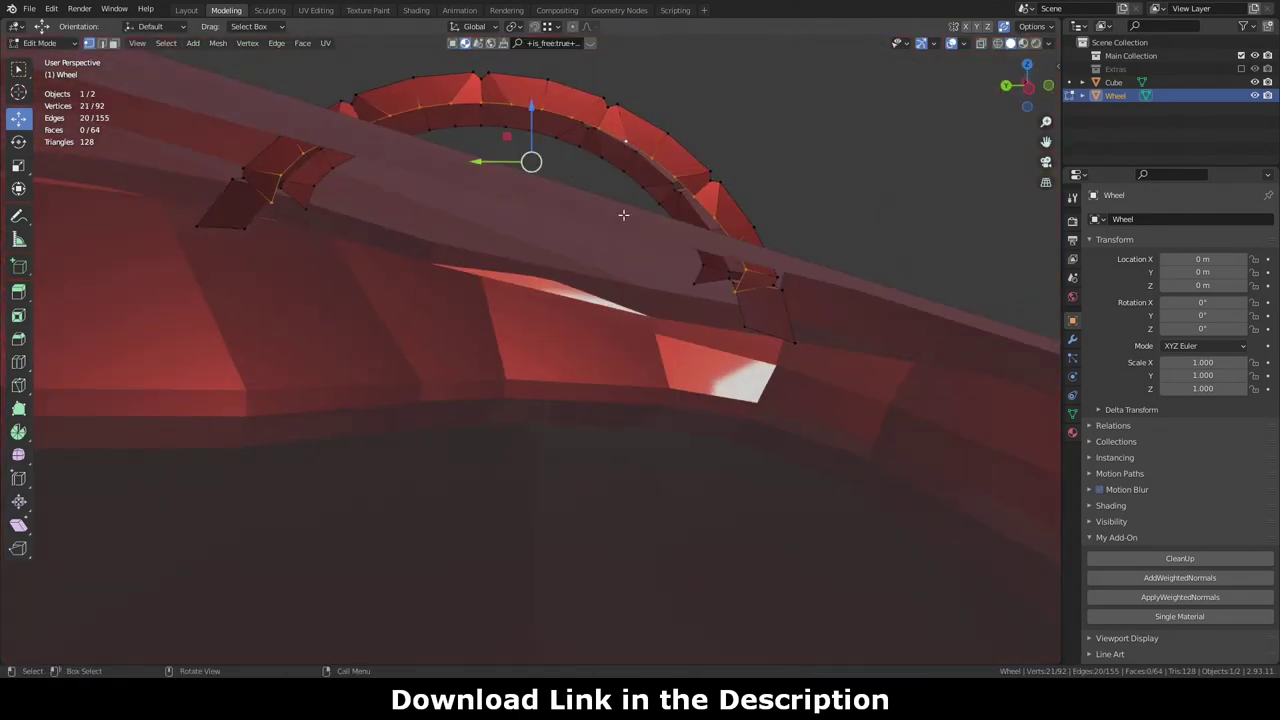
Step: Lower the inset vertex ring along Z to form the ridge and review the wheel
{"action": "key", "text": "g"}
{"action": "key", "text": "z"}
{"action": "left_click", "coordinate": [902, 355]}
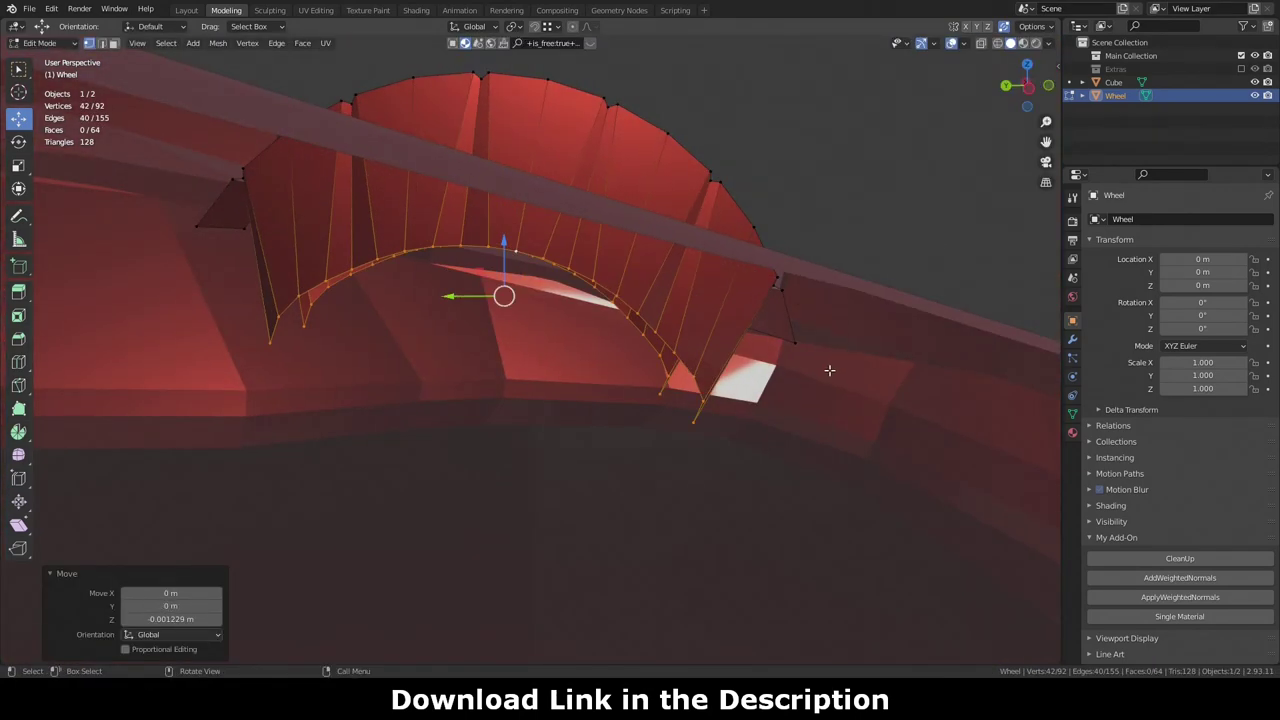
{"action": "key", "text": "Tab"}
{"action": "middle_click_drag", "start_coordinate": [829, 370], "coordinate": [806, 202]}
Step: Inset the wheel's end face and delete the centre face to leave a ring
{"action": "scroll", "coordinate": [748, 191], "scroll_direction": "up", "scroll_amount": 3}
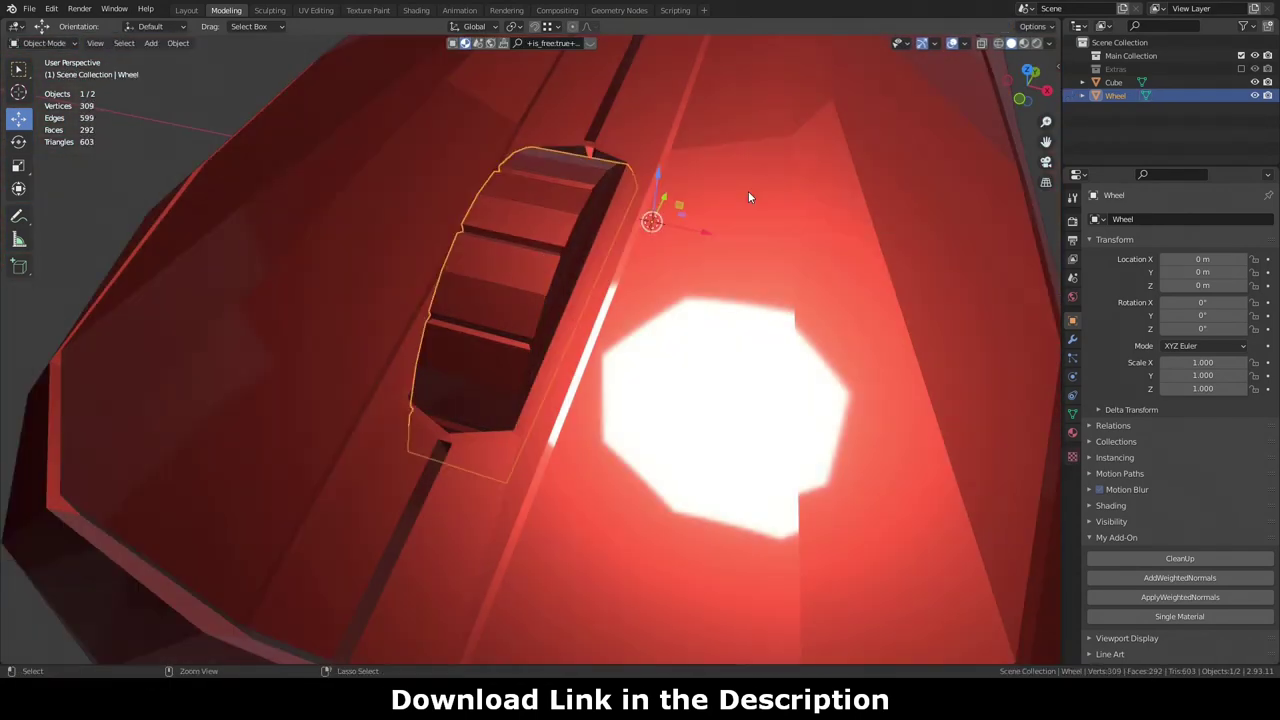
{"action": "key", "text": "Tab"}
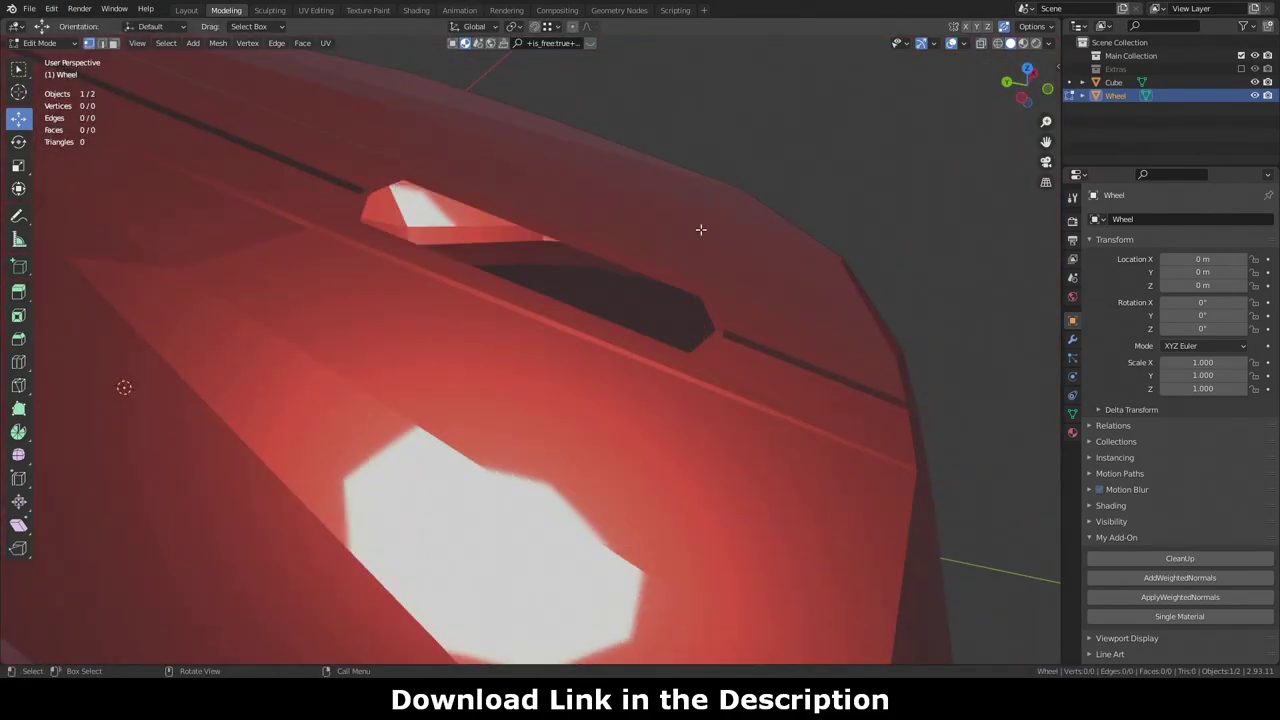
{"action": "left_click", "coordinate": [182, 494]}
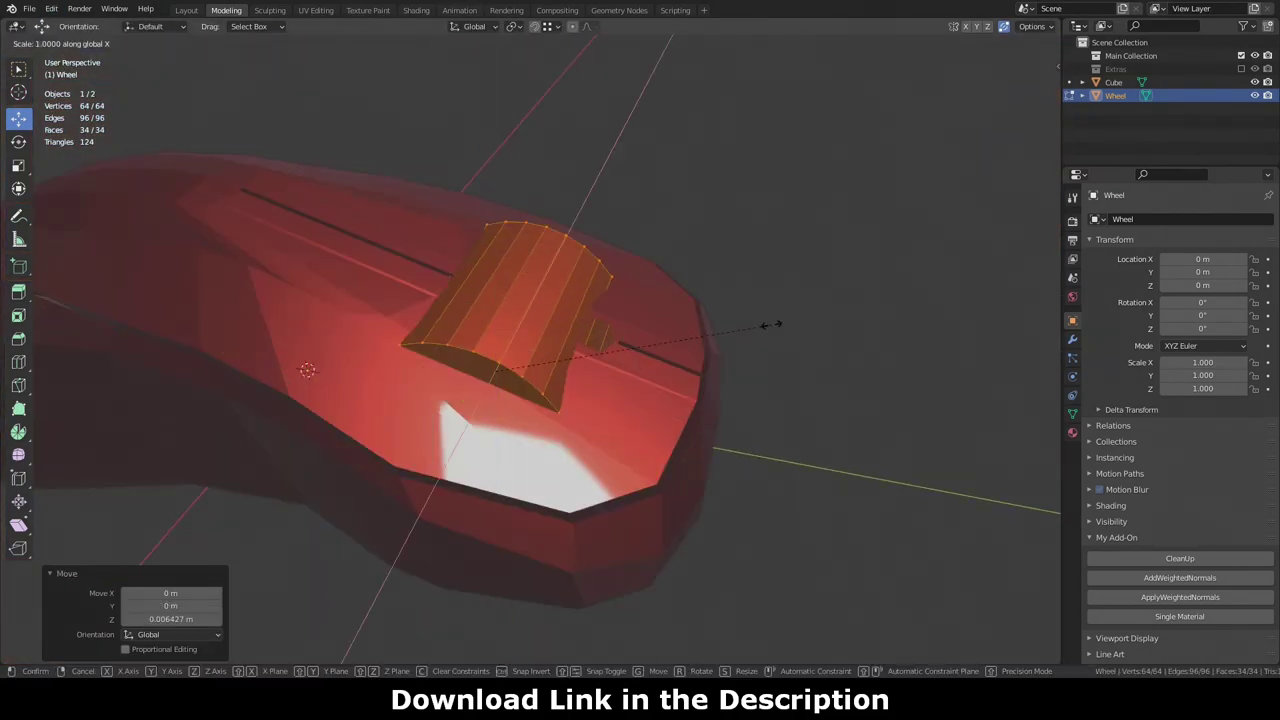
{"action": "left_click", "coordinate": [770, 324]}
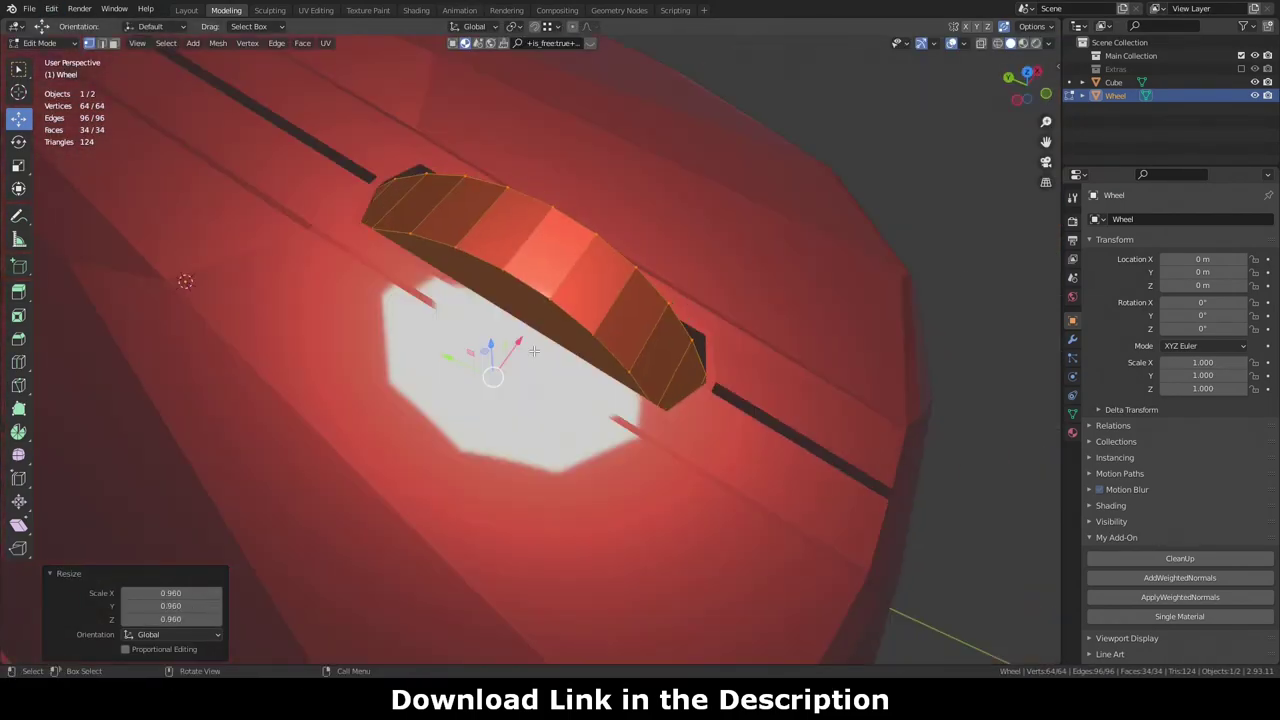
{"action": "mouse_move", "coordinate": [770, 324]}
{"action": "middle_mouse_down"}
{"action": "mouse_move", "coordinate": [635, 376]}
{"action": "mouse_move", "coordinate": [535, 365]}
{"action": "middle_mouse_up"}
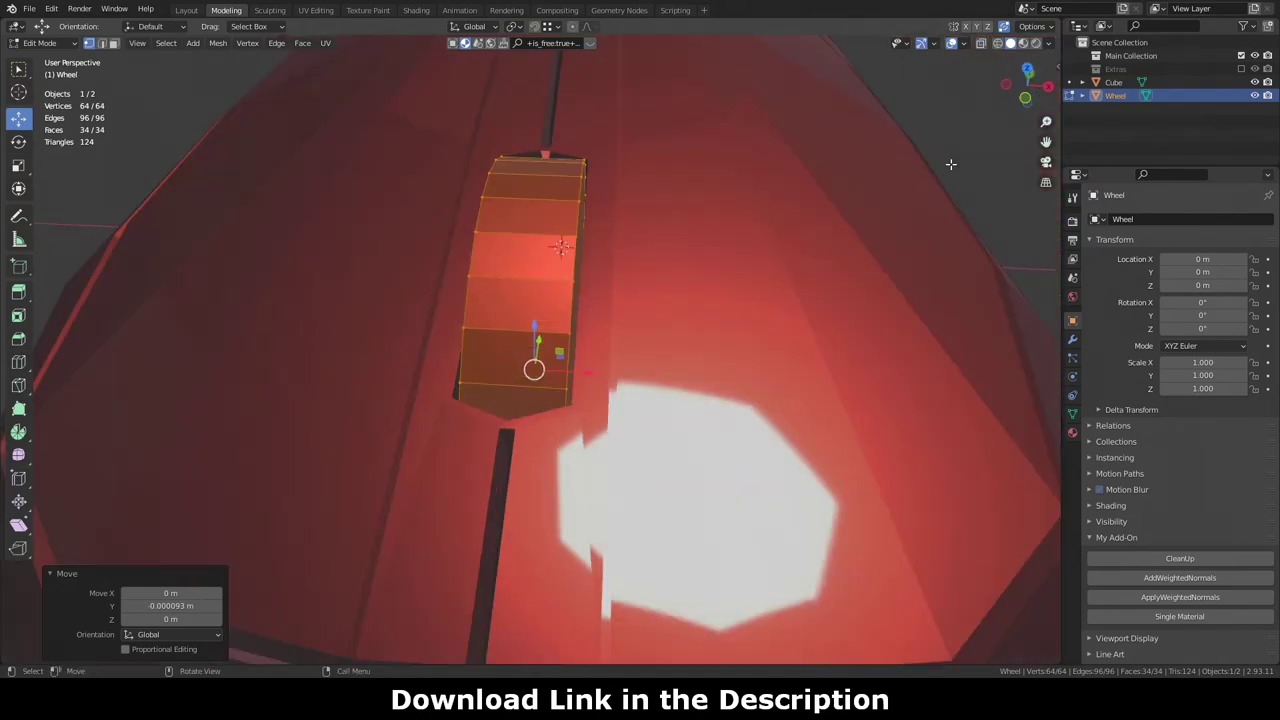
{"action": "key", "text": "3"}
{"action": "key", "text": "i"}
{"action": "left_click", "coordinate": [286, 323]}
{"action": "key", "text": "x"}
{"action": "key", "text": "f"}
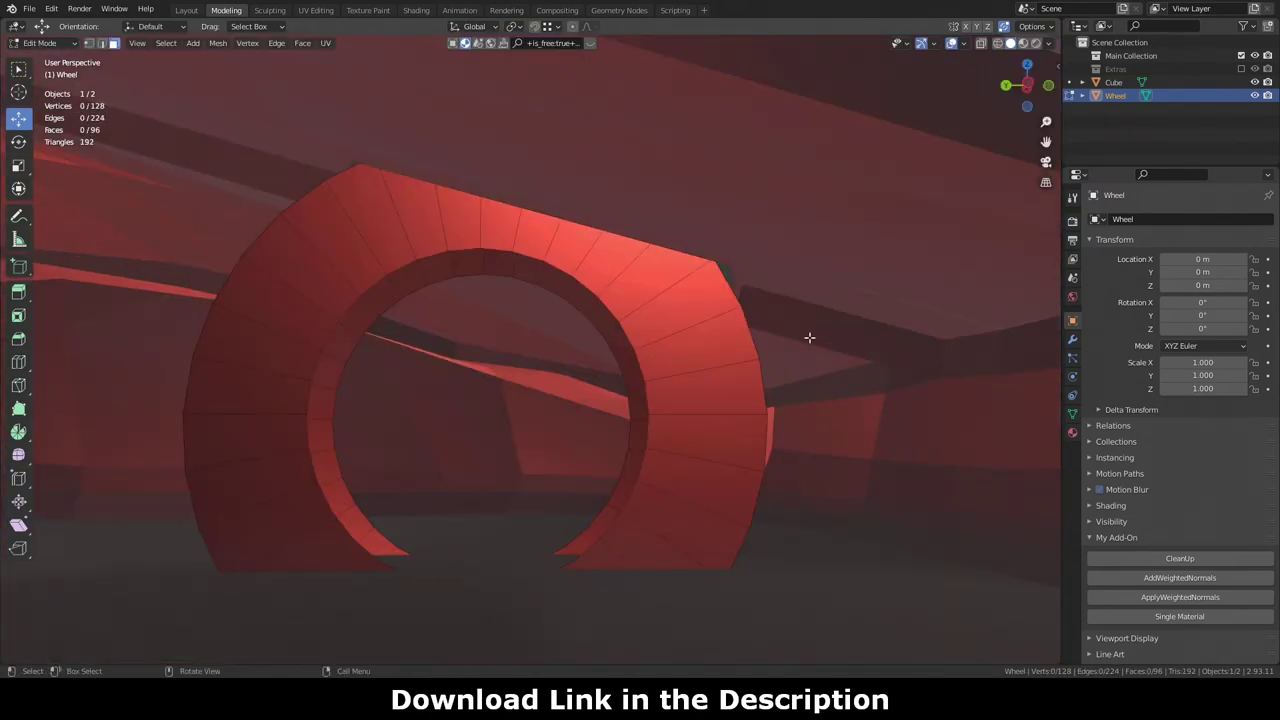
Step: Select an edge ring around the wheel tread and thin it out with Checker Deselect
{"action": "middle_click_drag", "start_coordinate": [811, 337], "coordinate": [766, 300]}
{"action": "key", "text": "2"}
{"action": "left_click", "coordinate": [491, 216], "text": "alt"}
{"action": "left_click", "coordinate": [491, 216], "text": "ctrl+alt"}
{"action": "middle_click_drag", "start_coordinate": [491, 216], "coordinate": [899, 145]}
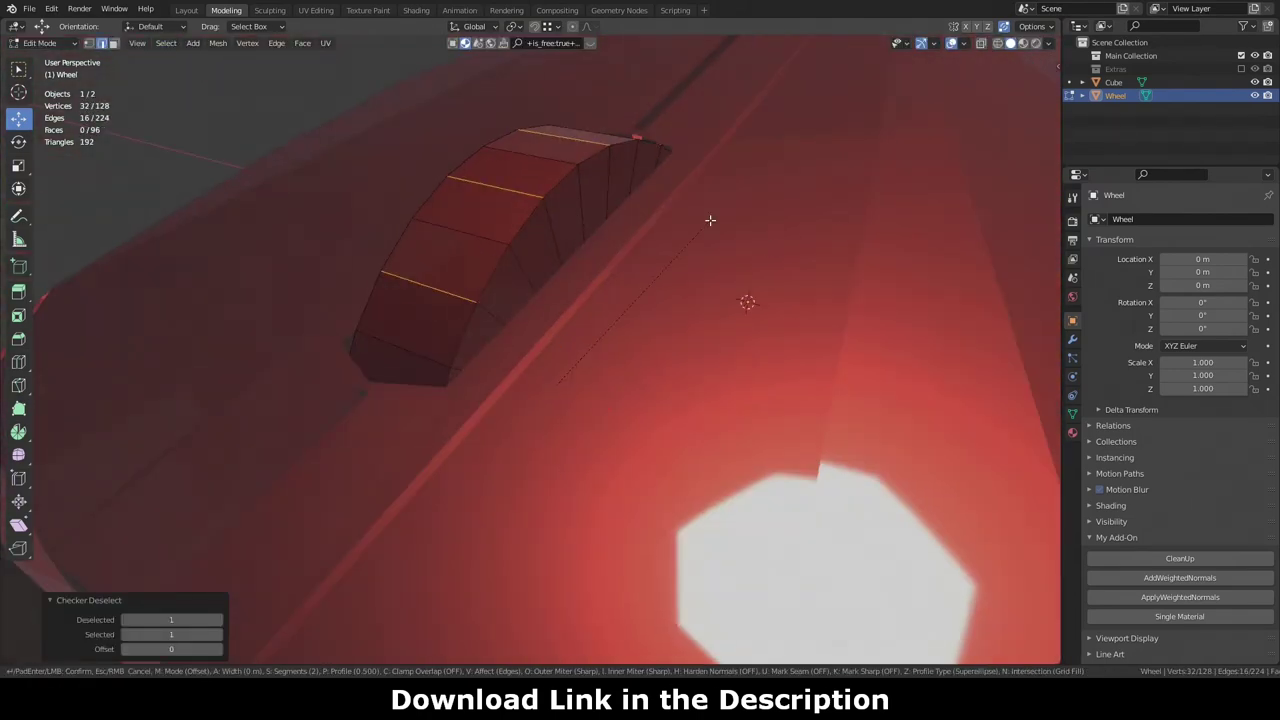
{"action": "key", "text": "Escape"}
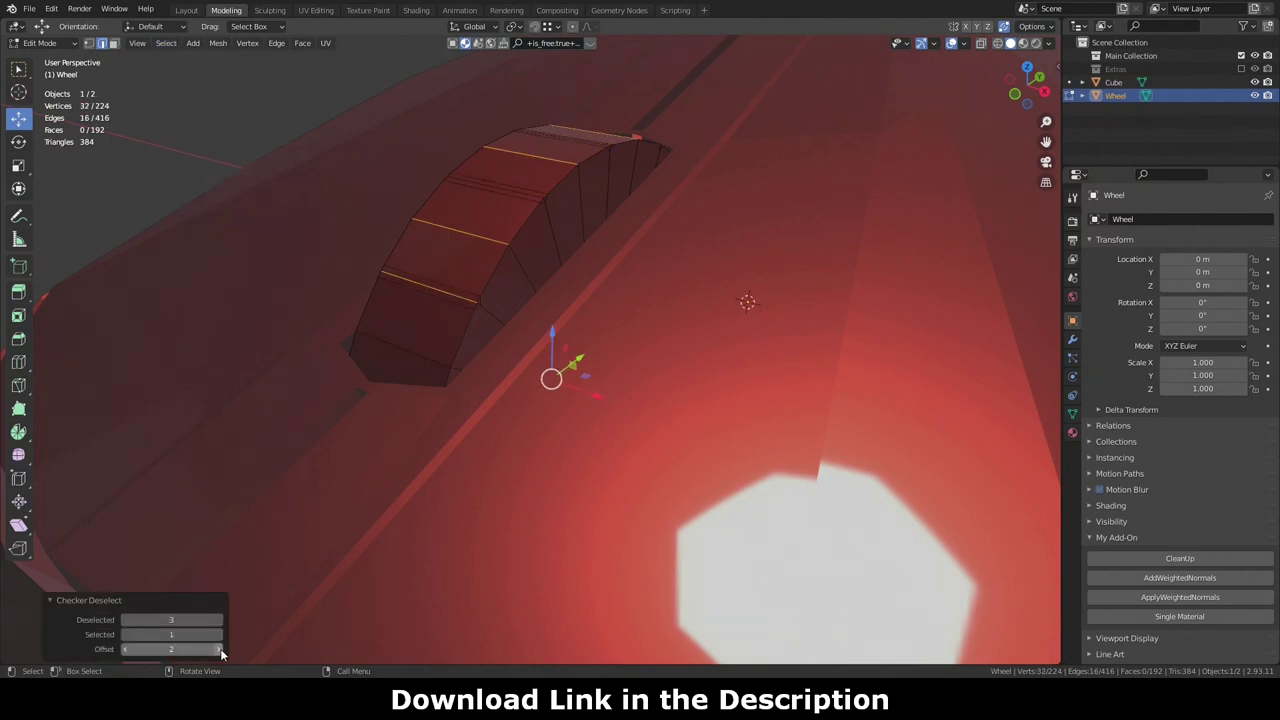
{"action": "left_click", "coordinate": [126, 620]}
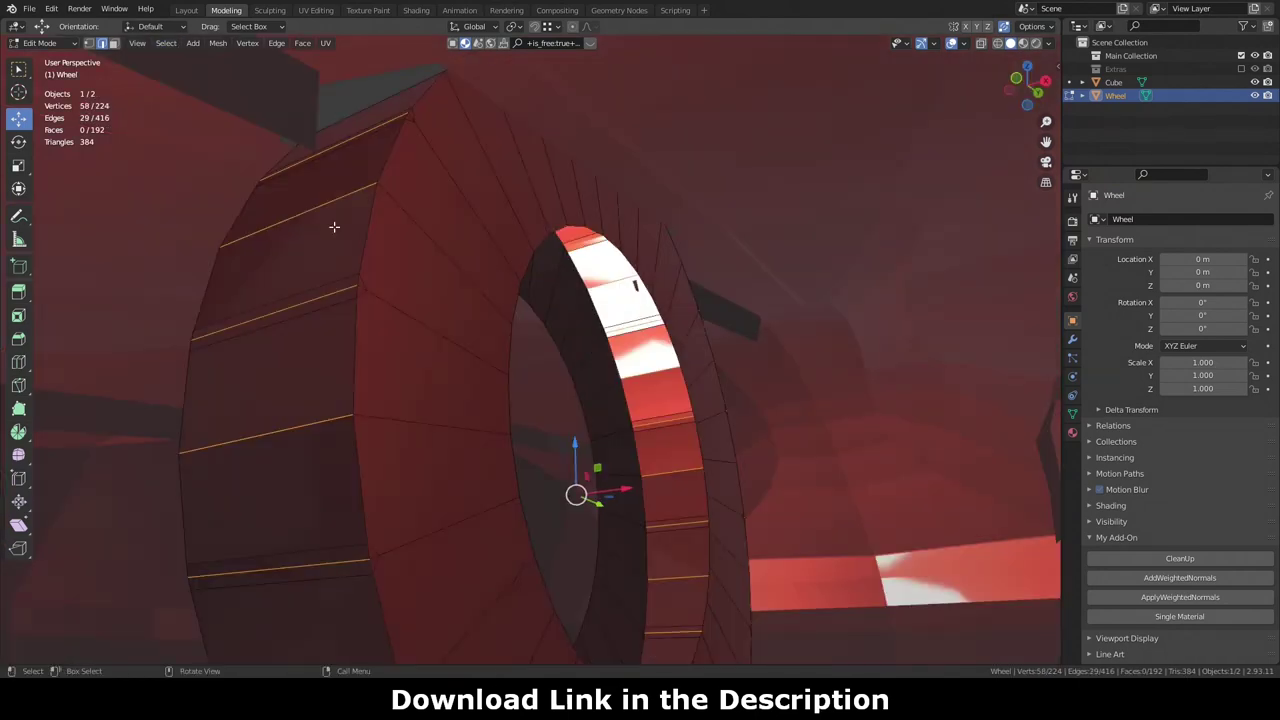
{"action": "mouse_move", "coordinate": [300, 500]}
{"action": "middle_mouse_down"}
{"action": "mouse_move", "coordinate": [583, 546]}
{"action": "mouse_move", "coordinate": [520, 188]}
{"action": "middle_mouse_up"}
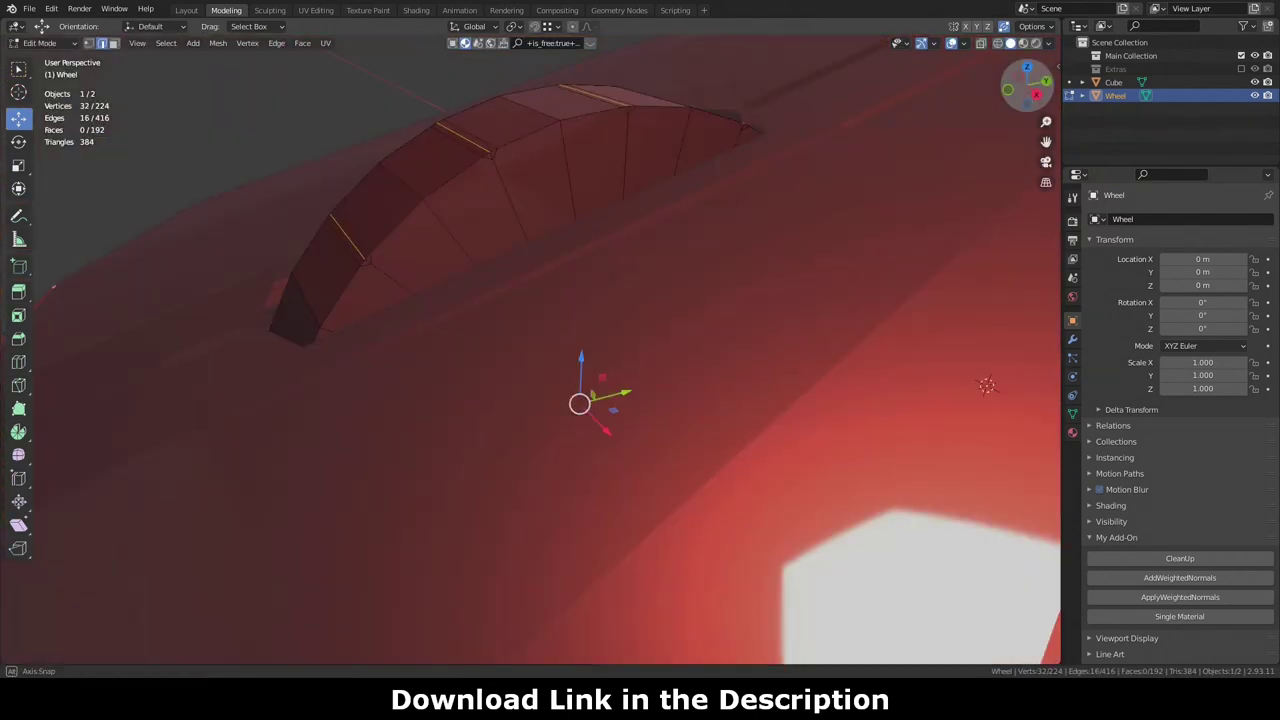
Step: Add two loop cuts around the wheel and shrink them inward with Alt+S
{"action": "key", "text": "ctrl+r"}
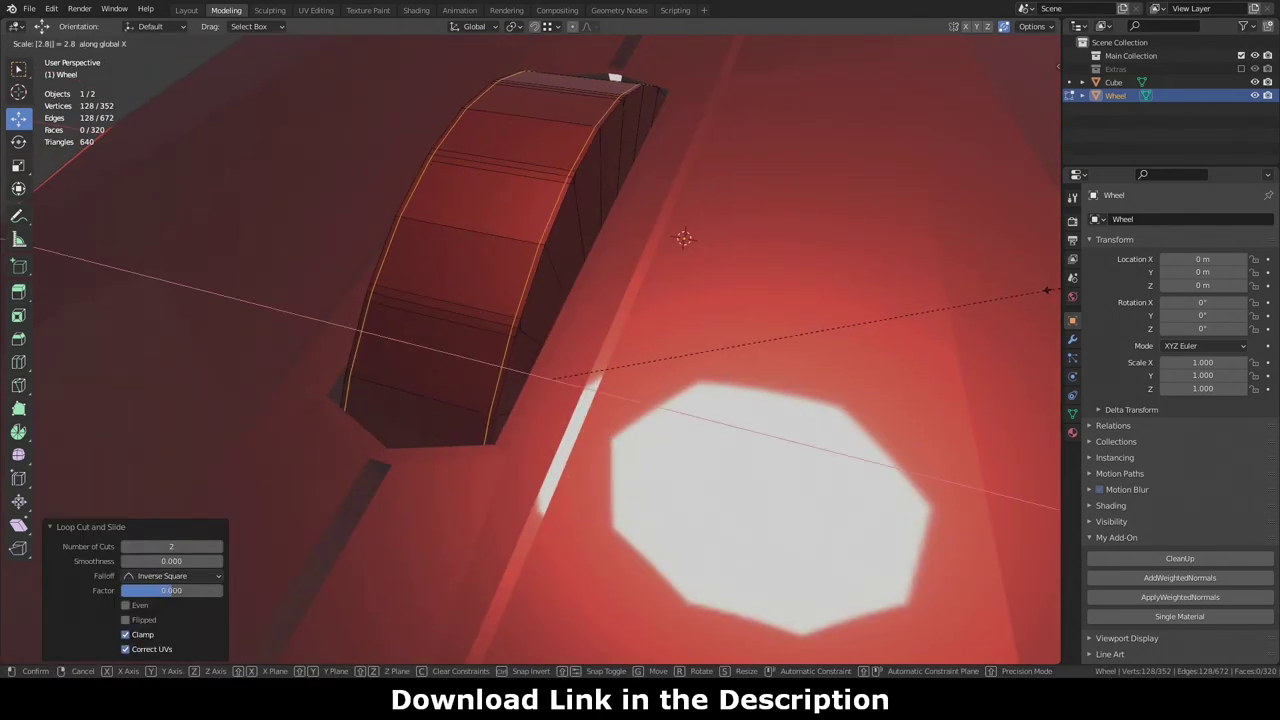
{"action": "right_click", "coordinate": [683, 237]}
{"action": "mouse_move", "coordinate": [683, 237]}
{"action": "middle_mouse_down"}
{"action": "mouse_move", "coordinate": [880, 349]}
{"action": "mouse_move", "coordinate": [935, 144]}
{"action": "mouse_move", "coordinate": [704, 197]}
{"action": "middle_mouse_up"}
{"action": "key", "text": "alt+s"}
{"action": "left_click", "coordinate": [373, 145], "text": "alt+shift"}
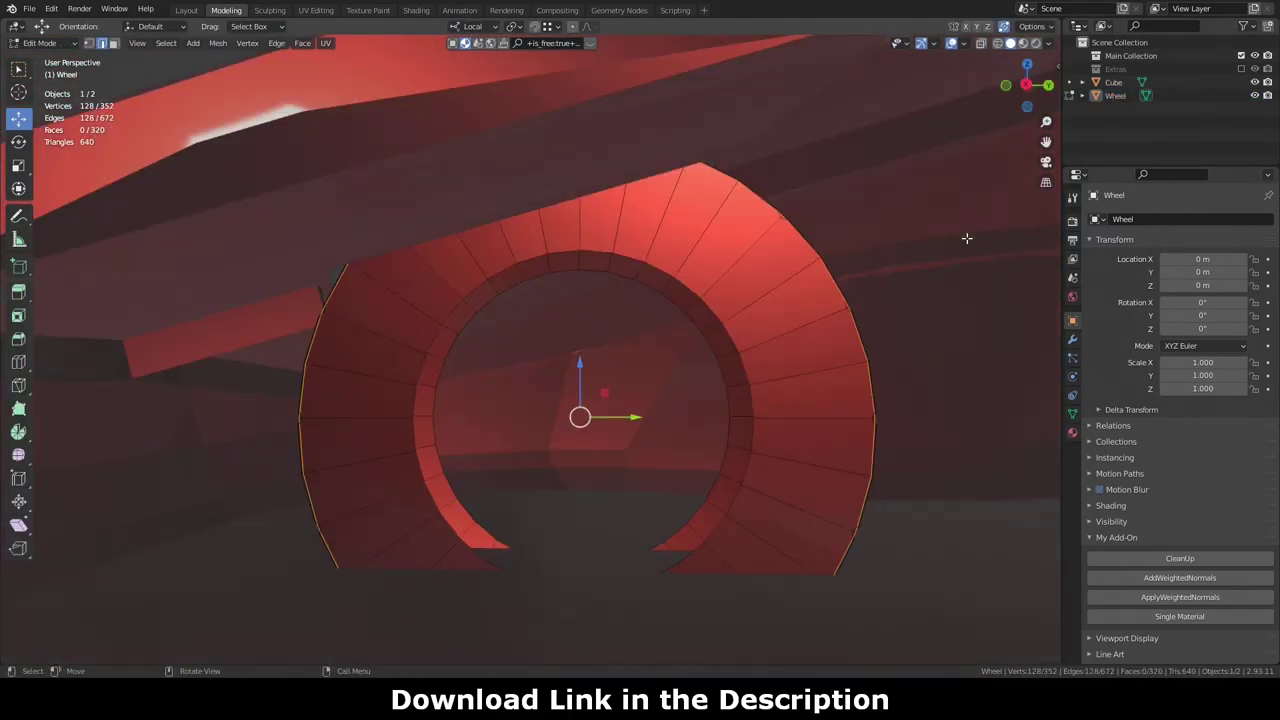
Step: Add an edge loop across the wheel opening, narrowing it on Y and nudging it on Z
{"action": "key", "text": "alt+z"}
{"action": "left_click_drag", "start_coordinate": [858, 477], "coordinate": [666, 412]}
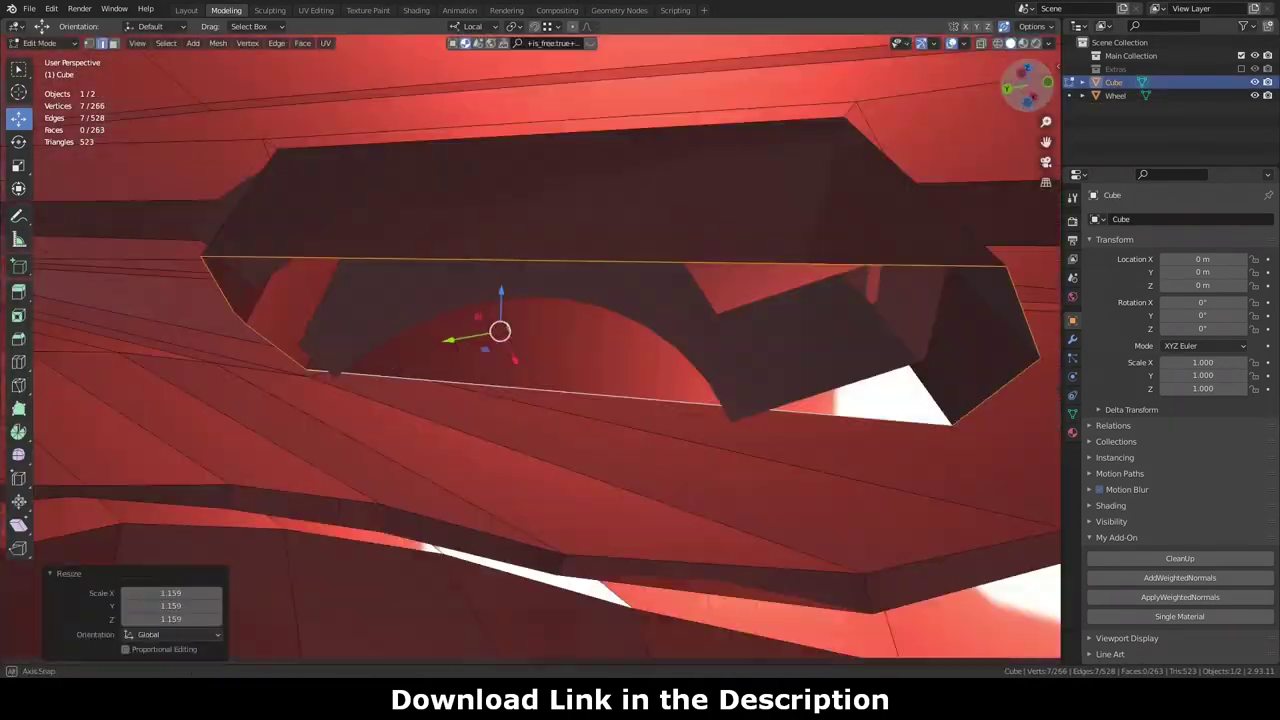
{"action": "mouse_move", "coordinate": [760, 360]}
{"action": "middle_mouse_down"}
{"action": "mouse_move", "coordinate": [823, 386]}
{"action": "mouse_move", "coordinate": [528, 366]}
{"action": "middle_mouse_up"}
{"action": "key", "text": "ctrl+r"}
{"action": "left_click", "coordinate": [660, 543]}
{"action": "key", "text": "s"}
{"action": "key", "text": "y"}
{"action": "left_click", "coordinate": [424, 199]}
{"action": "key", "text": "g"}
{"action": "key", "text": "z"}
{"action": "left_click", "coordinate": [424, 199]}
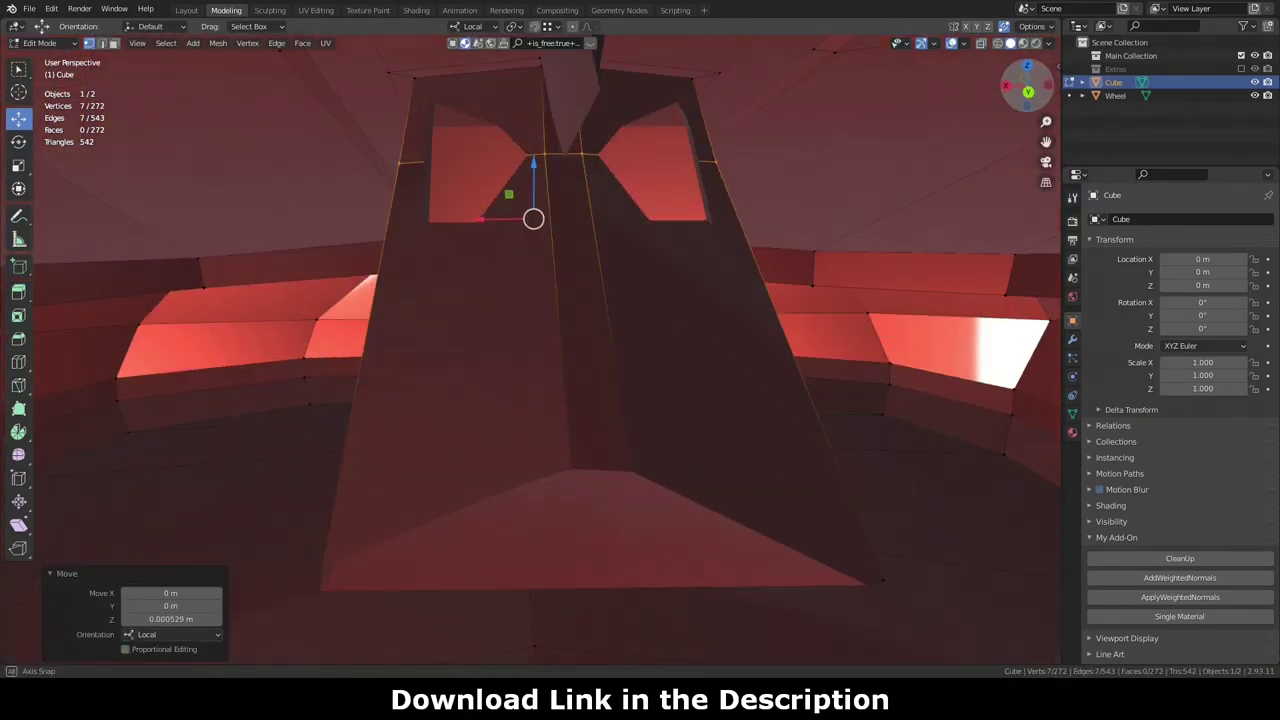
Step: Merge the slot's inner corner vertices and move them along Y and Z
{"action": "middle_click_drag", "start_coordinate": [585, 481], "coordinate": [823, 251]}
{"action": "key", "text": "g"}
{"action": "key", "text": "y"}
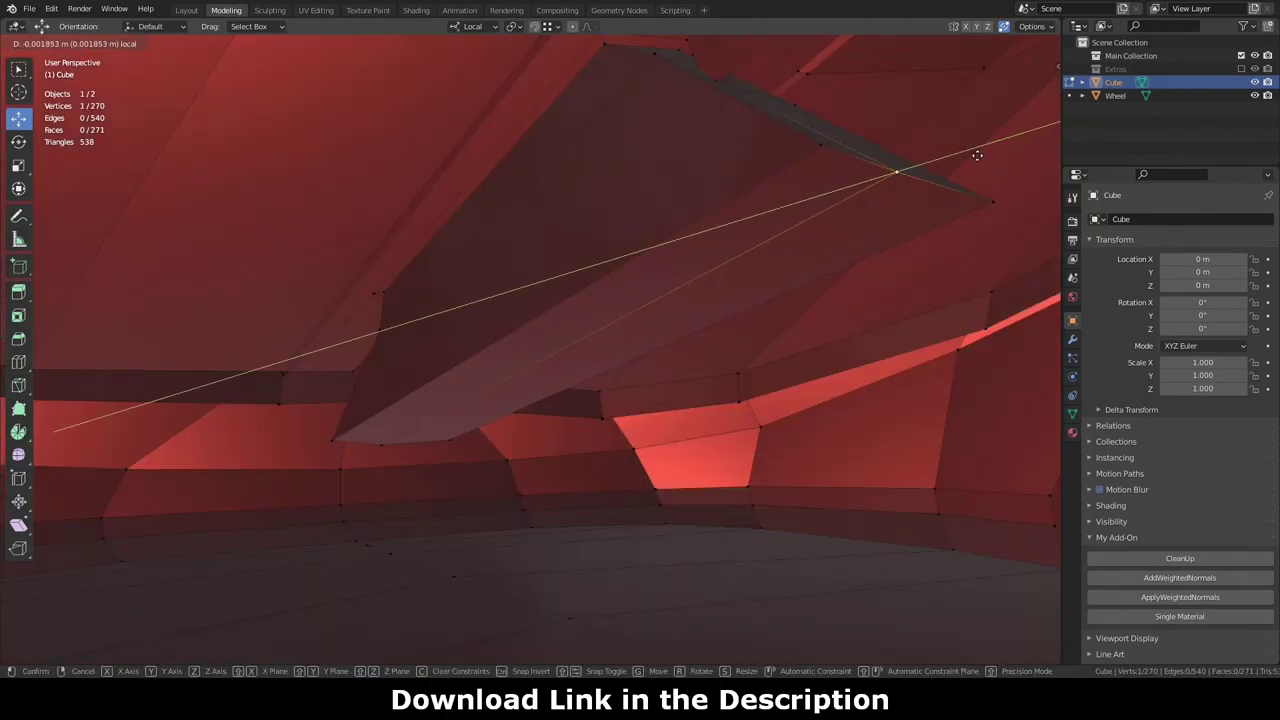
{"action": "left_click", "coordinate": [1025, 82]}
{"action": "left_click_drag", "start_coordinate": [1025, 82], "coordinate": [1015, 110]}
{"action": "key", "text": "g"}
{"action": "key", "text": "z"}
{"action": "left_click", "coordinate": [449, 191]}
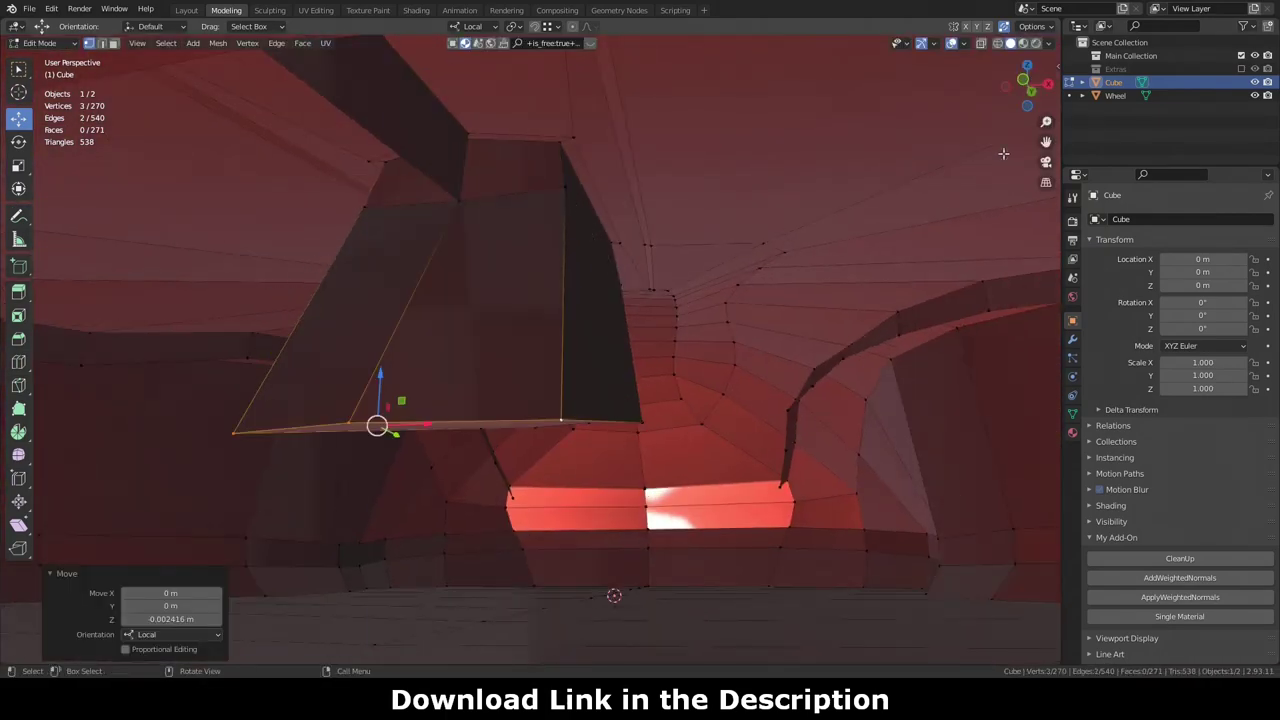
Step: Reposition a single slot-corner vertex, then exit edit mode and frame the wheel
{"action": "left_click", "coordinate": [960, 43]}
{"action": "mouse_move", "coordinate": [700, 420]}
{"action": "middle_mouse_down"}
{"action": "mouse_move", "coordinate": [560, 300]}
{"action": "mouse_move", "coordinate": [620, 260]}
{"action": "middle_mouse_up"}
{"action": "left_click", "coordinate": [613, 256]}
{"action": "key", "text": "g"}
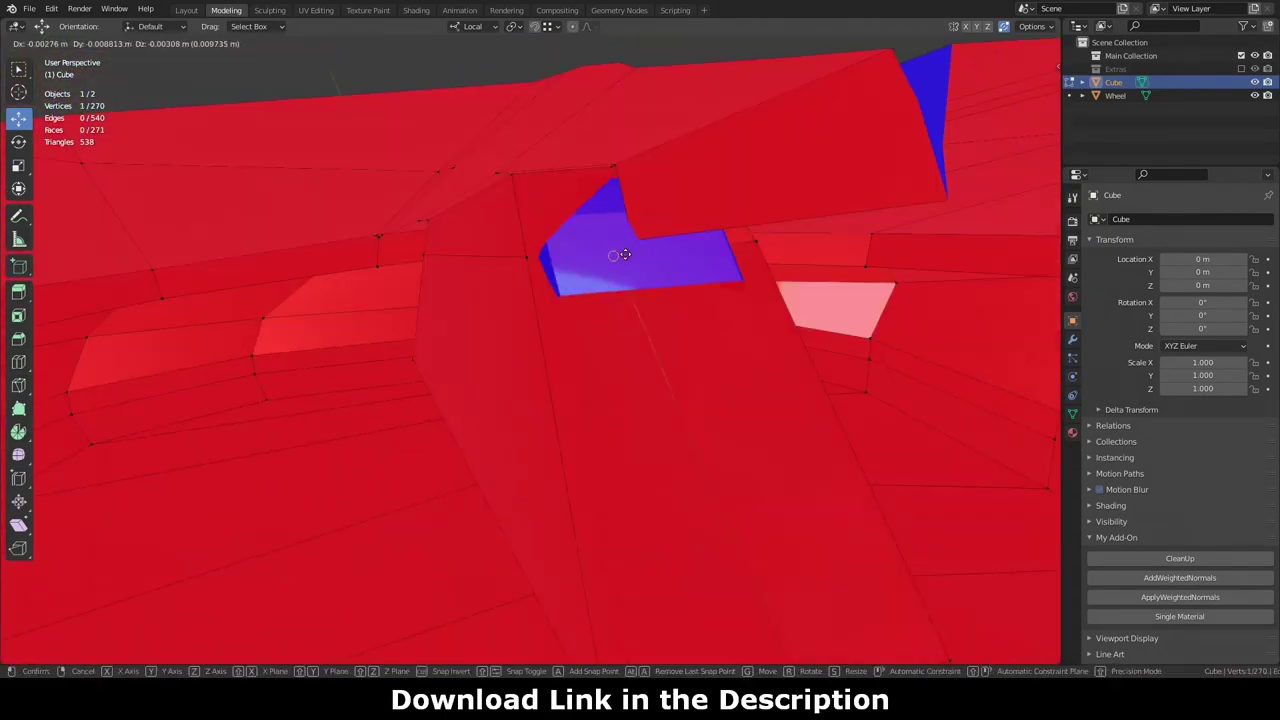
{"action": "middle_click_drag", "start_coordinate": [914, 153], "coordinate": [843, 258]}
{"action": "key", "text": "Tab"}
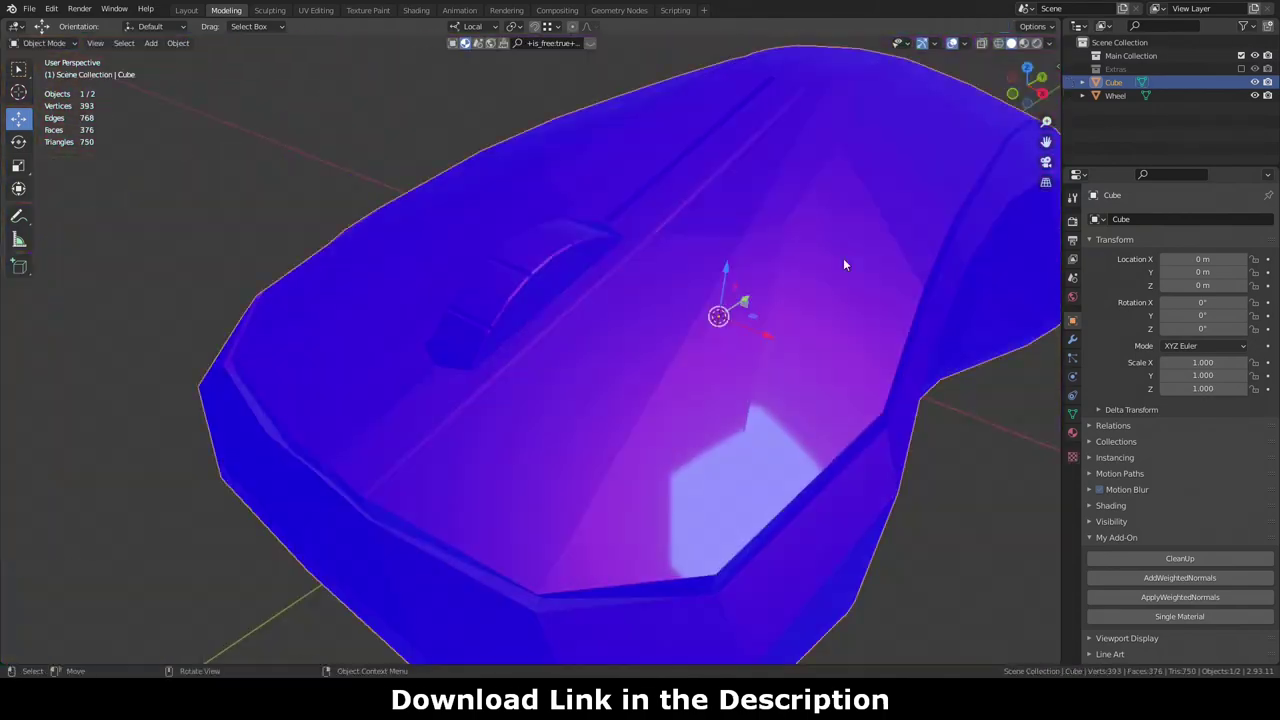
{"action": "scroll", "coordinate": [843, 258], "scroll_direction": "down", "scroll_amount": 4}
{"action": "key", "text": "KP_Decimal"}
Step: Enter edit mode on the wheel mesh with X-ray see-through view enabled
{"action": "key", "text": "Tab"}
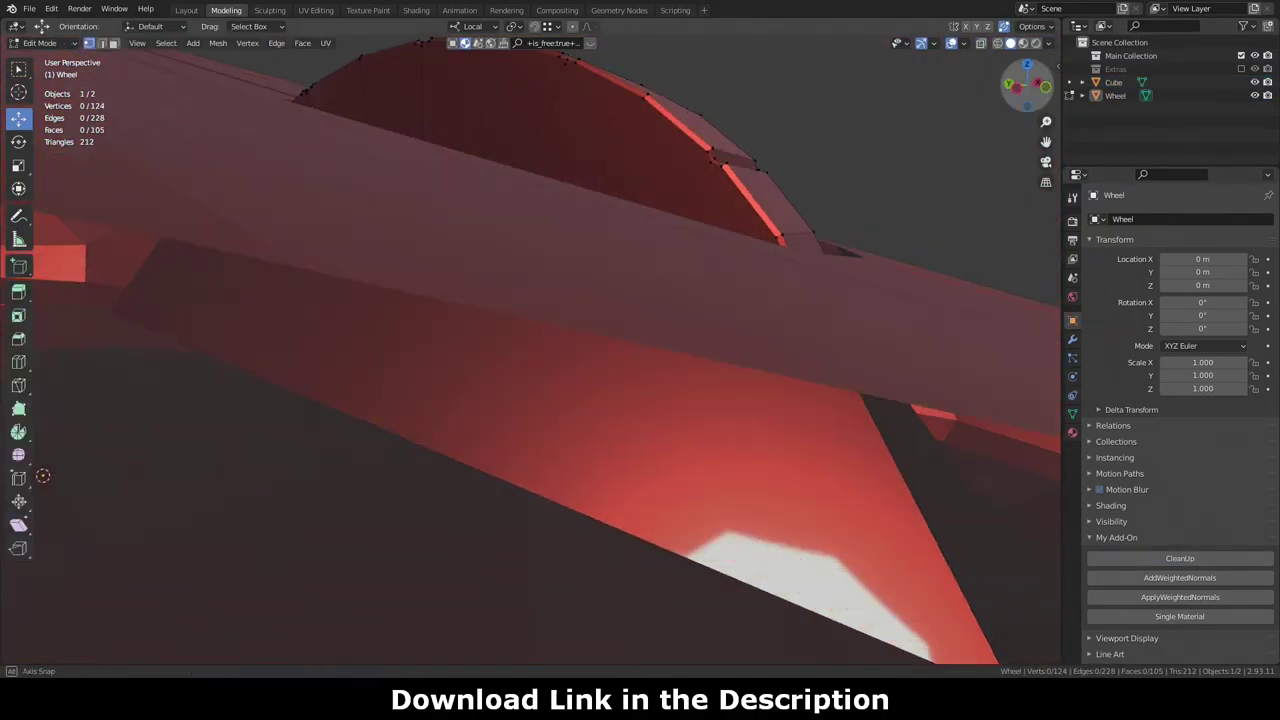
{"action": "key", "text": "alt+z"}
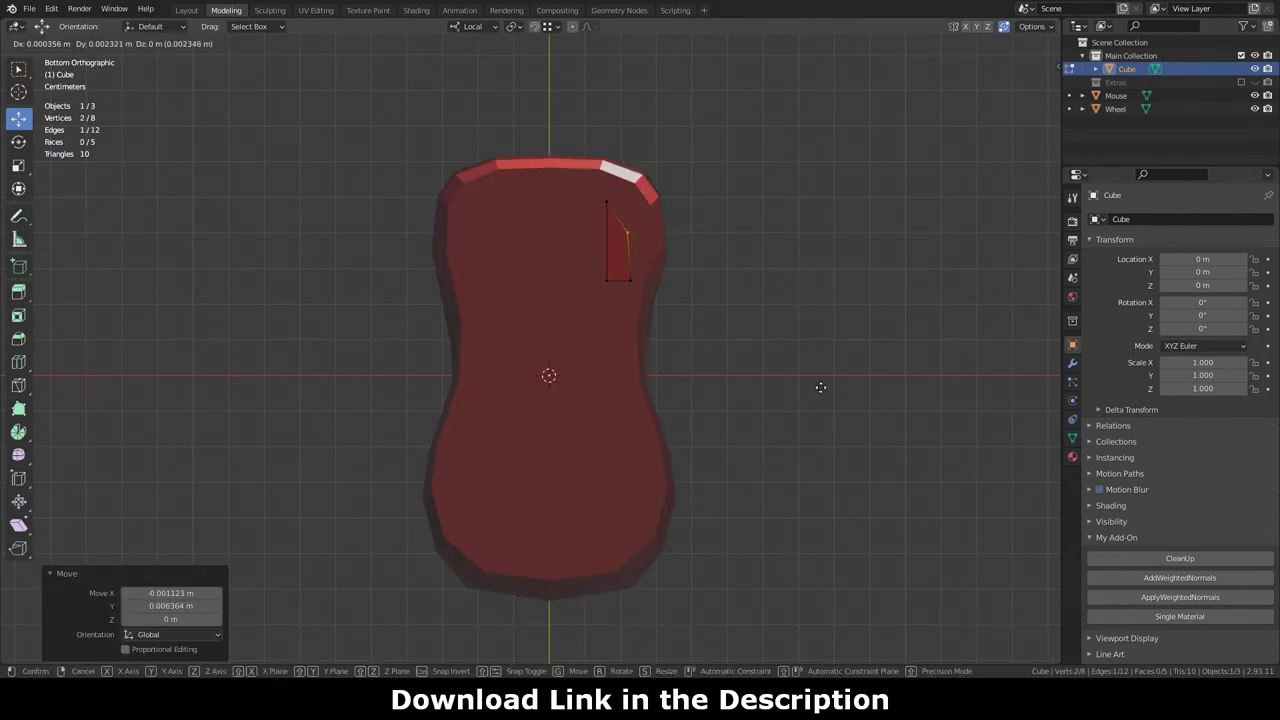
Step: Finish the pad corner bevel and merge the pad's overlapping vertices by distance
{"action": "left_click", "coordinate": [846, 324]}
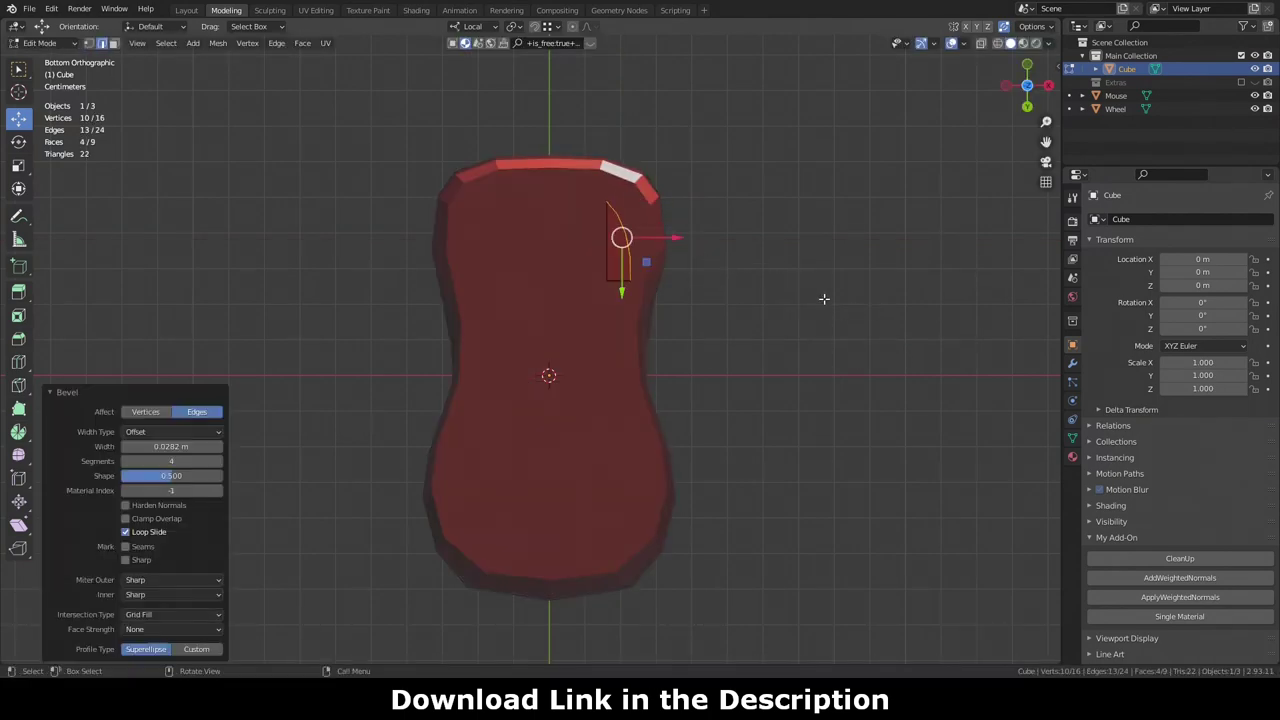
{"action": "key", "text": "shift+z"}
{"action": "left_click", "coordinate": [602, 294]}
{"action": "left_click", "coordinate": [807, 315]}
{"action": "middle_click_drag", "start_coordinate": [863, 323], "coordinate": [823, 263]}
{"action": "key", "text": "m"}
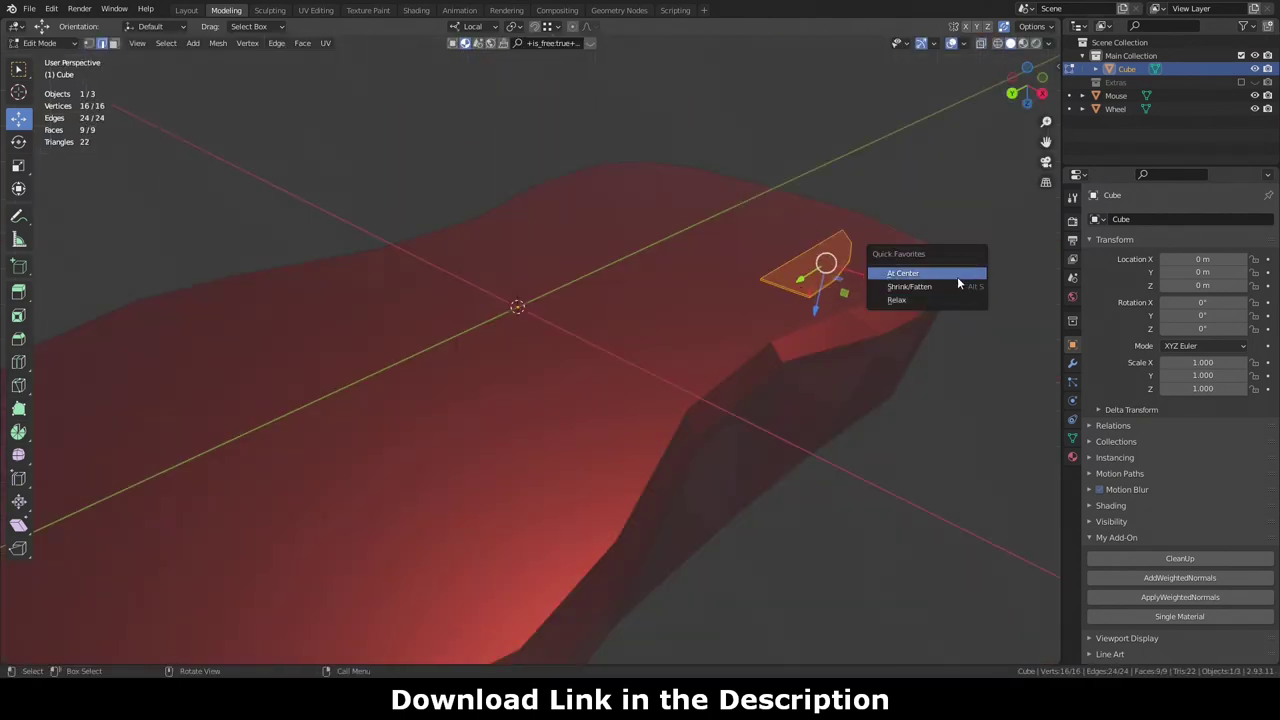
{"action": "right_click", "coordinate": [785, 510]}
{"action": "left_click", "coordinate": [891, 566]}
Step: Round the pad's corners with a bevel in the underside view
{"action": "key", "text": "ctrl+KP_7"}
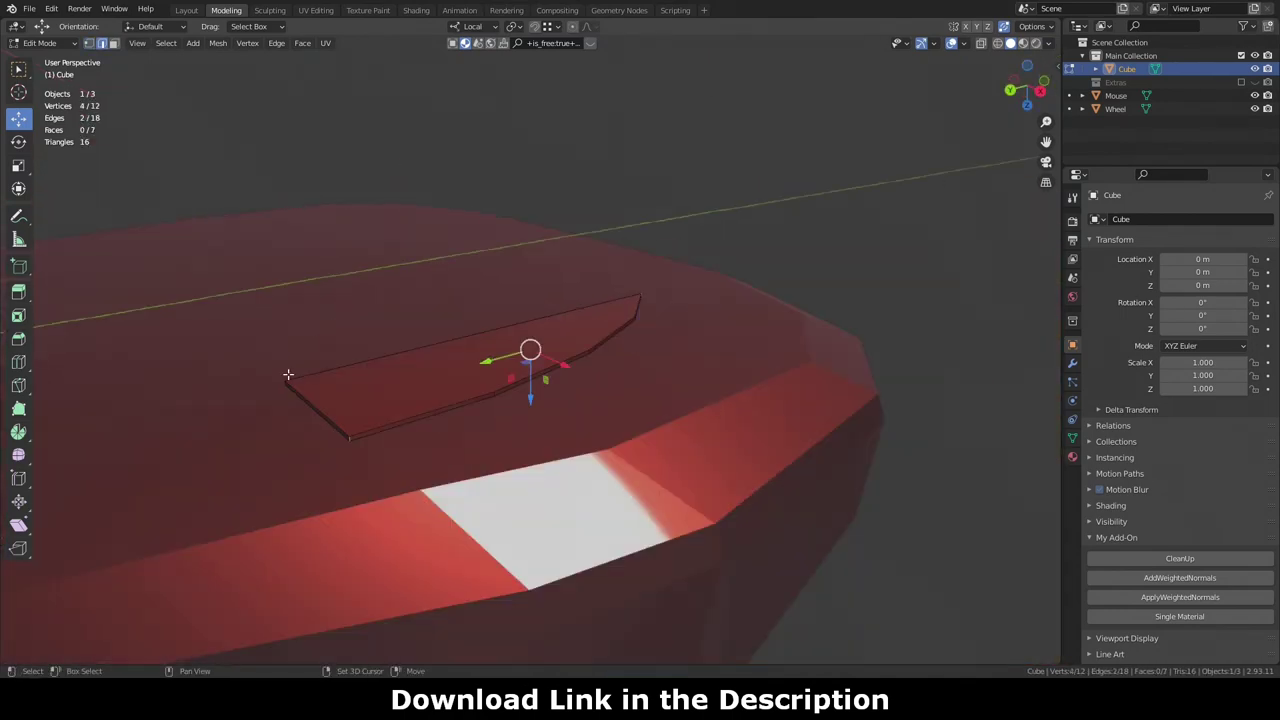
{"action": "key", "text": "ctrl+b"}
{"action": "key", "text": "Escape"}
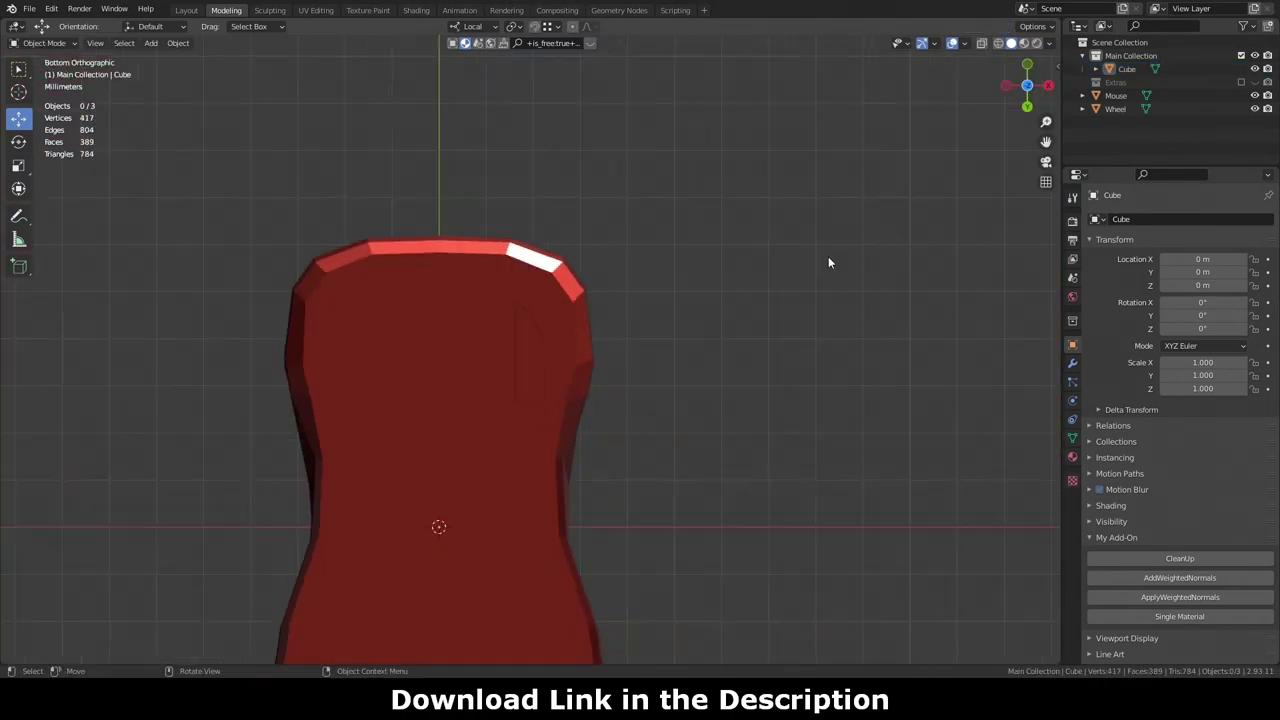
{"action": "scroll", "coordinate": [630, 381], "scroll_direction": "up", "scroll_amount": 3}
{"action": "scroll", "coordinate": [540, 278], "scroll_direction": "up", "scroll_amount": 1}
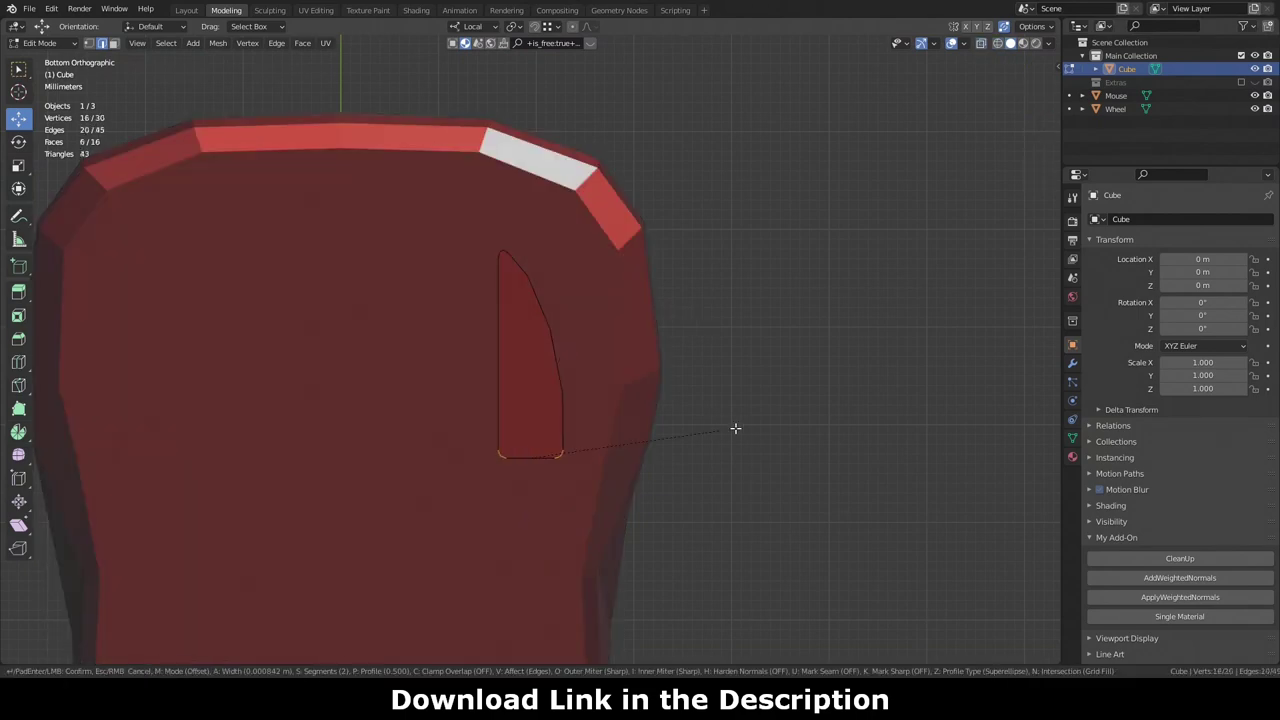
{"action": "left_click", "coordinate": [737, 428]}
{"action": "scroll", "coordinate": [737, 428], "scroll_direction": "down", "scroll_amount": 4}
Step: Mirror the pad across X and add a Mirror modifier to the pads
{"action": "right_click", "coordinate": [690, 420]}
{"action": "left_click", "coordinate": [790, 520]}
{"action": "right_click", "coordinate": [780, 345]}
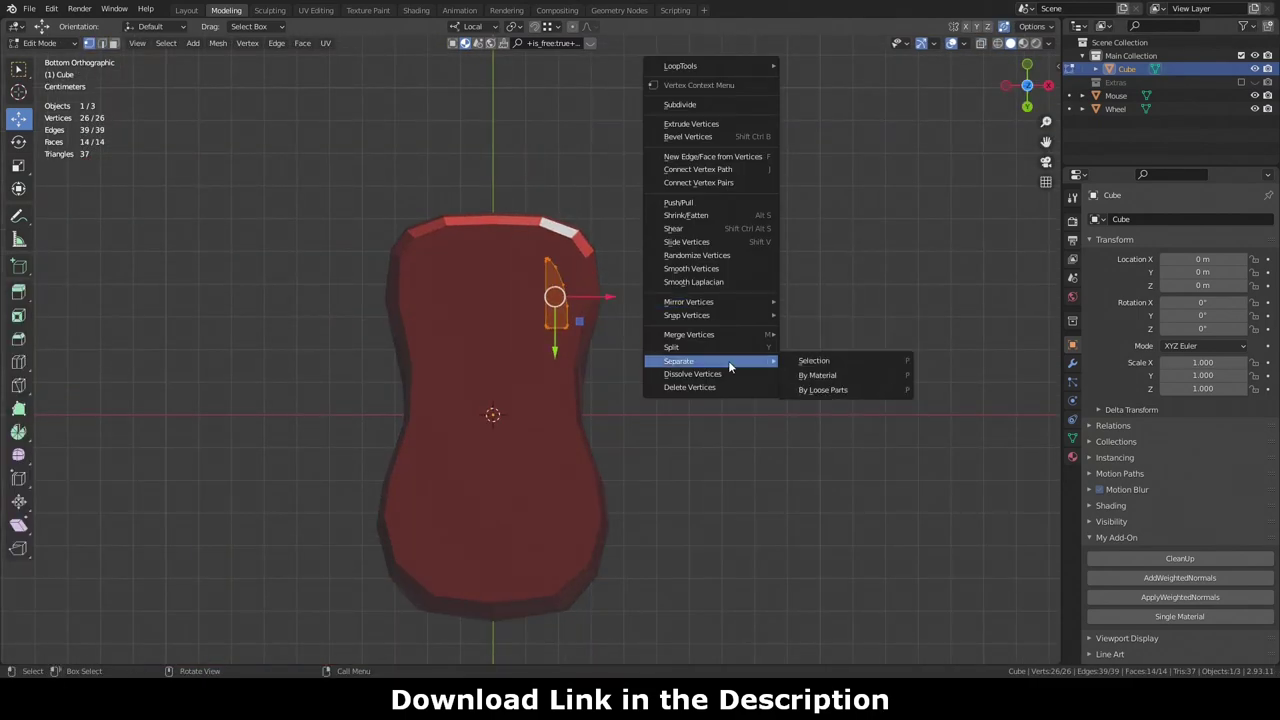
{"action": "left_click", "coordinate": [1073, 364]}
{"action": "left_click", "coordinate": [1180, 219]}
{"action": "left_click", "coordinate": [1000, 375]}
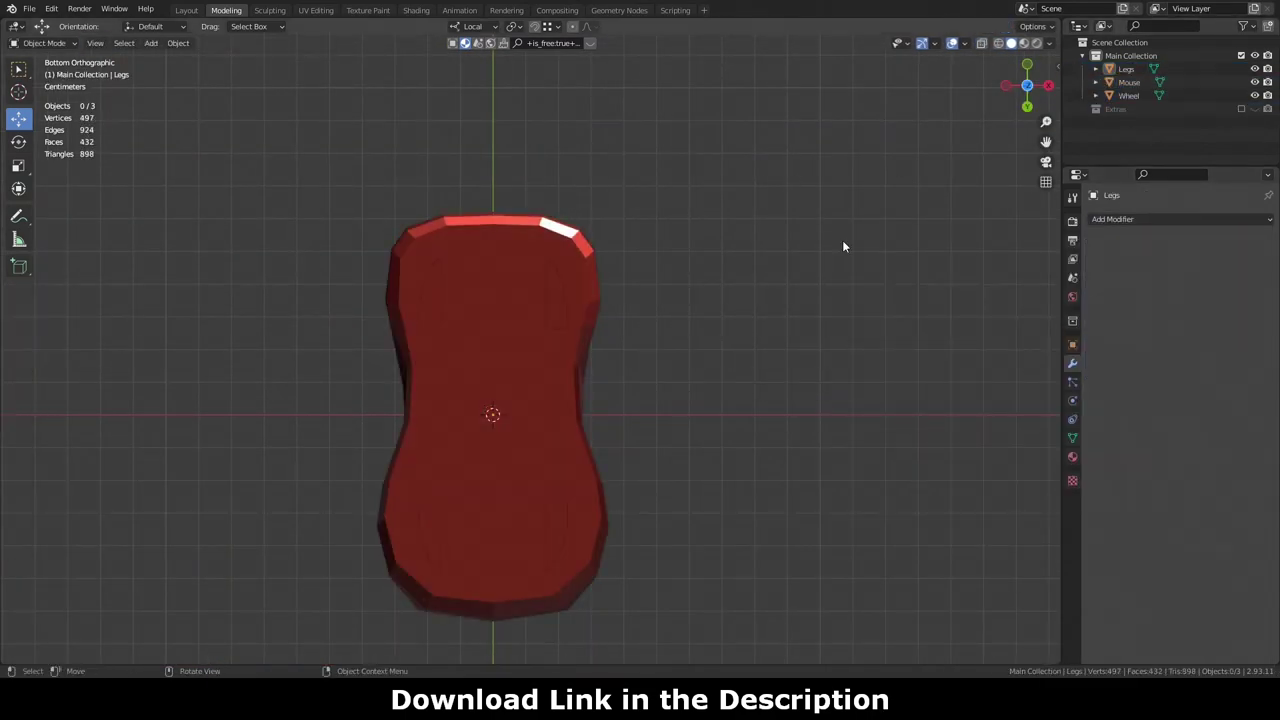
{"action": "middle_click_drag", "start_coordinate": [842, 241], "coordinate": [885, 240]}
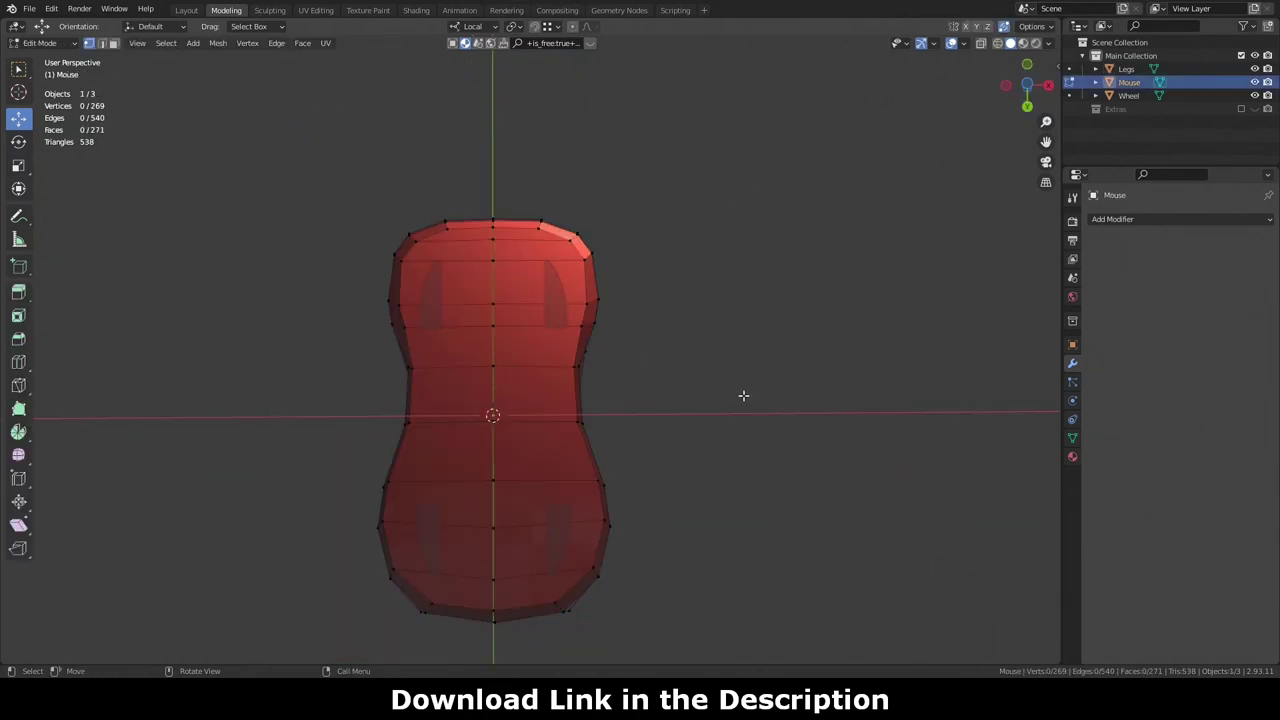
Step: Subdivide a face on the body's underside and narrow it along X
{"action": "left_click", "coordinate": [465, 395]}
{"action": "right_click", "coordinate": [484, 383]}
{"action": "left_click", "coordinate": [484, 383]}
{"action": "scroll", "coordinate": [405, 420], "scroll_direction": "up", "scroll_amount": 2}
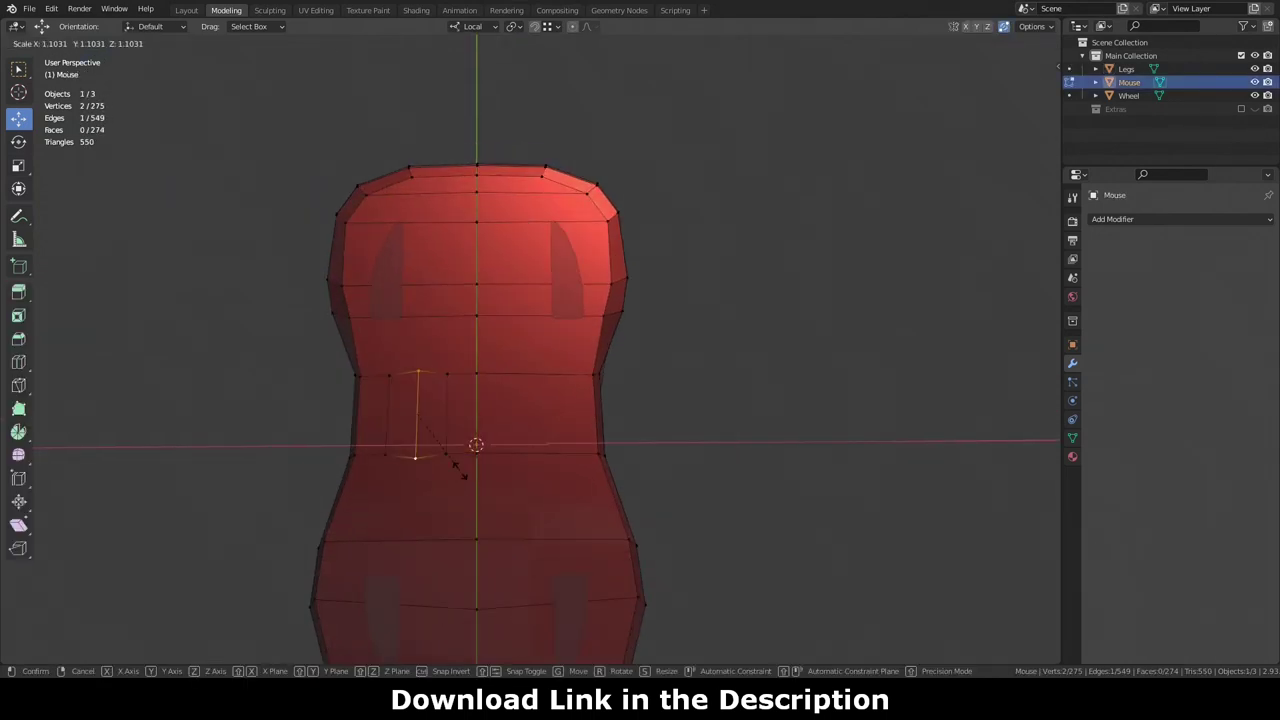
{"action": "left_click", "coordinate": [625, 452]}
{"action": "scroll", "coordinate": [755, 382], "scroll_direction": "down", "scroll_amount": 1}
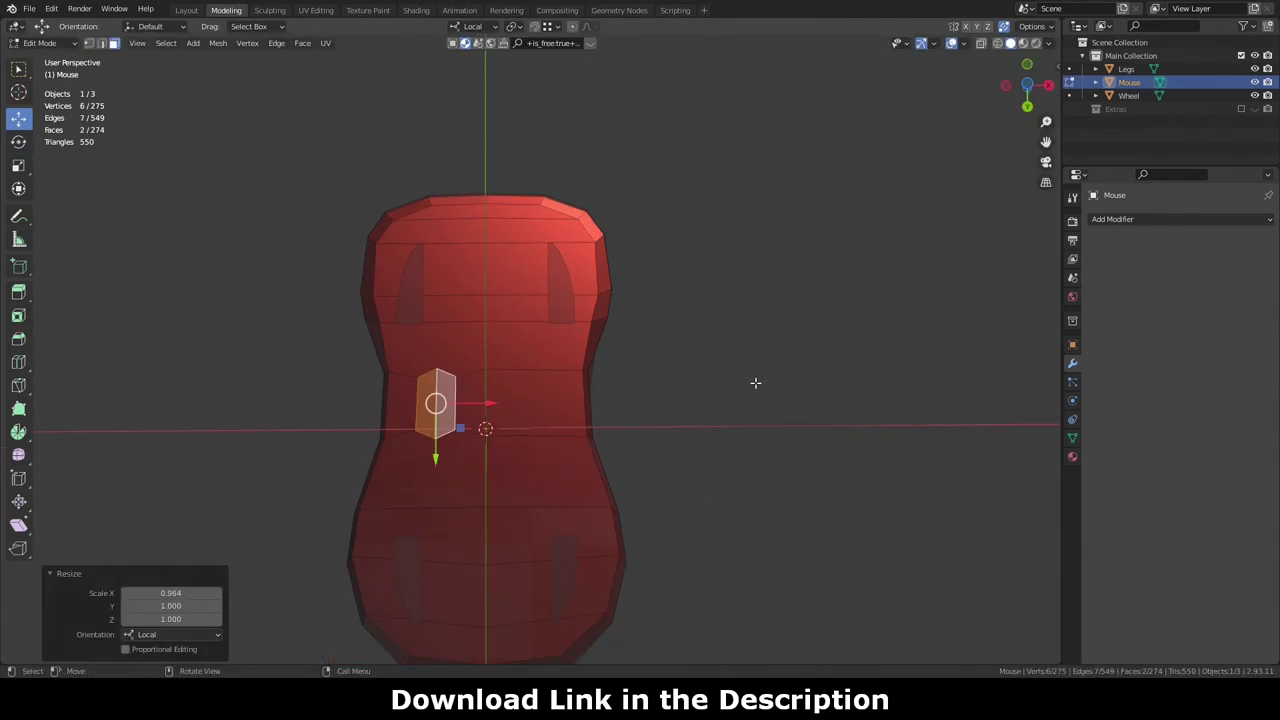
{"action": "key", "text": "s"}
{"action": "key", "text": "x"}
{"action": "left_click", "coordinate": [760, 390]}
Step: Push the face inward and extrude it into the body as a recess, scaling its inner face
{"action": "scroll", "coordinate": [506, 426], "scroll_direction": "up", "scroll_amount": 2}
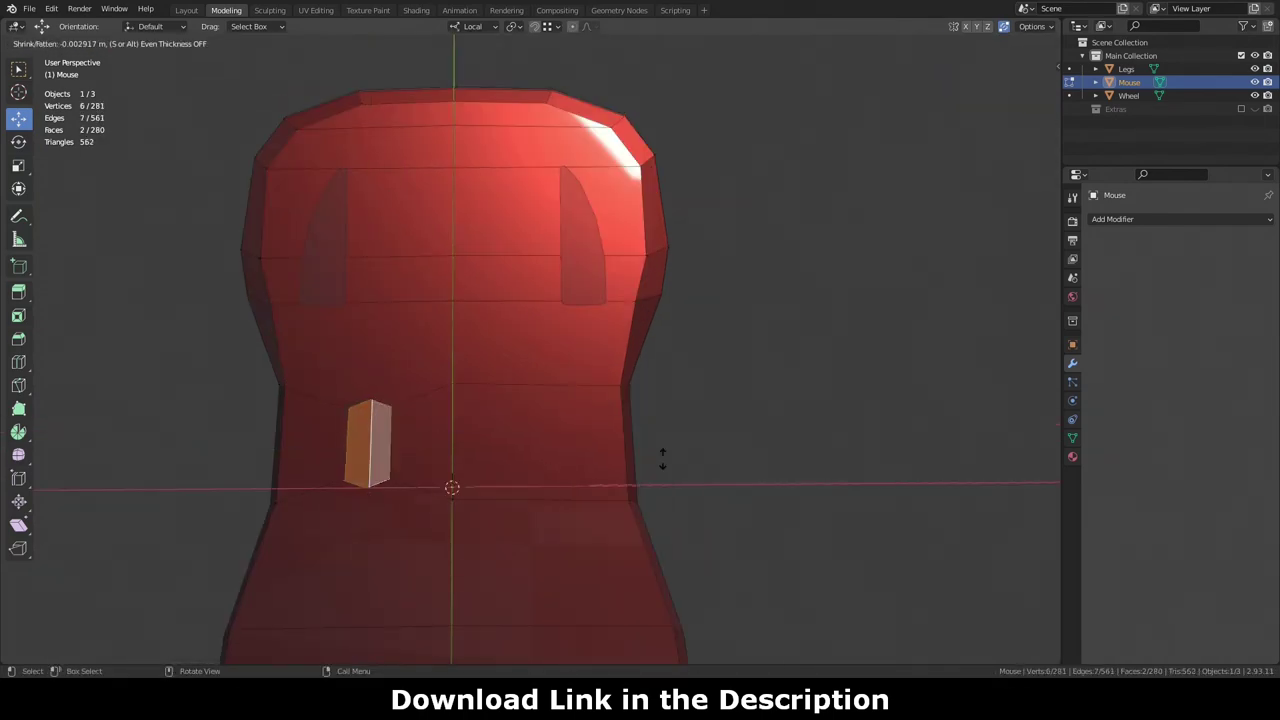
{"action": "left_click", "coordinate": [661, 458]}
{"action": "middle_click_drag", "start_coordinate": [661, 458], "coordinate": [838, 348]}
{"action": "key", "text": "e"}
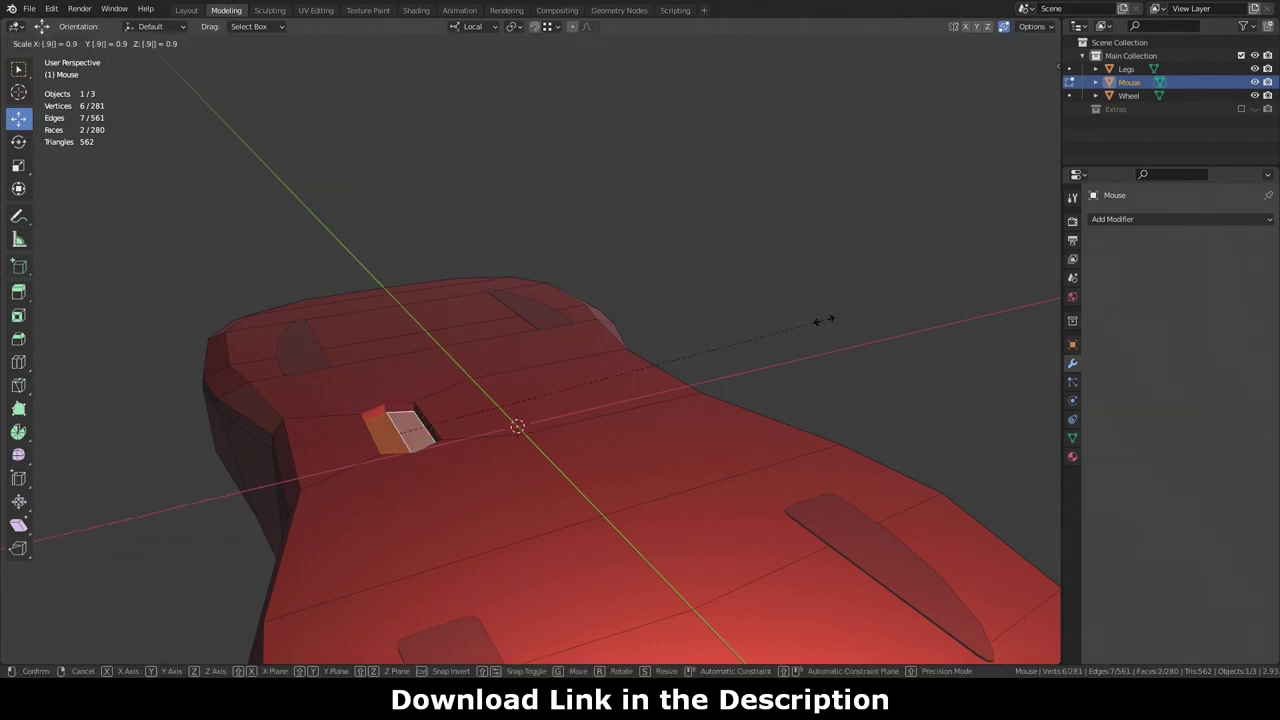
{"action": "key", "text": "BackSpace"}
{"action": "type", "text": "8/"}
{"action": "key", "text": "ctrl+KP_7"}
{"action": "mouse_move", "coordinate": [908, 283]}
{"action": "middle_mouse_down"}
{"action": "mouse_move", "coordinate": [1006, 100]}
{"action": "mouse_move", "coordinate": [903, 184]}
{"action": "middle_mouse_up"}
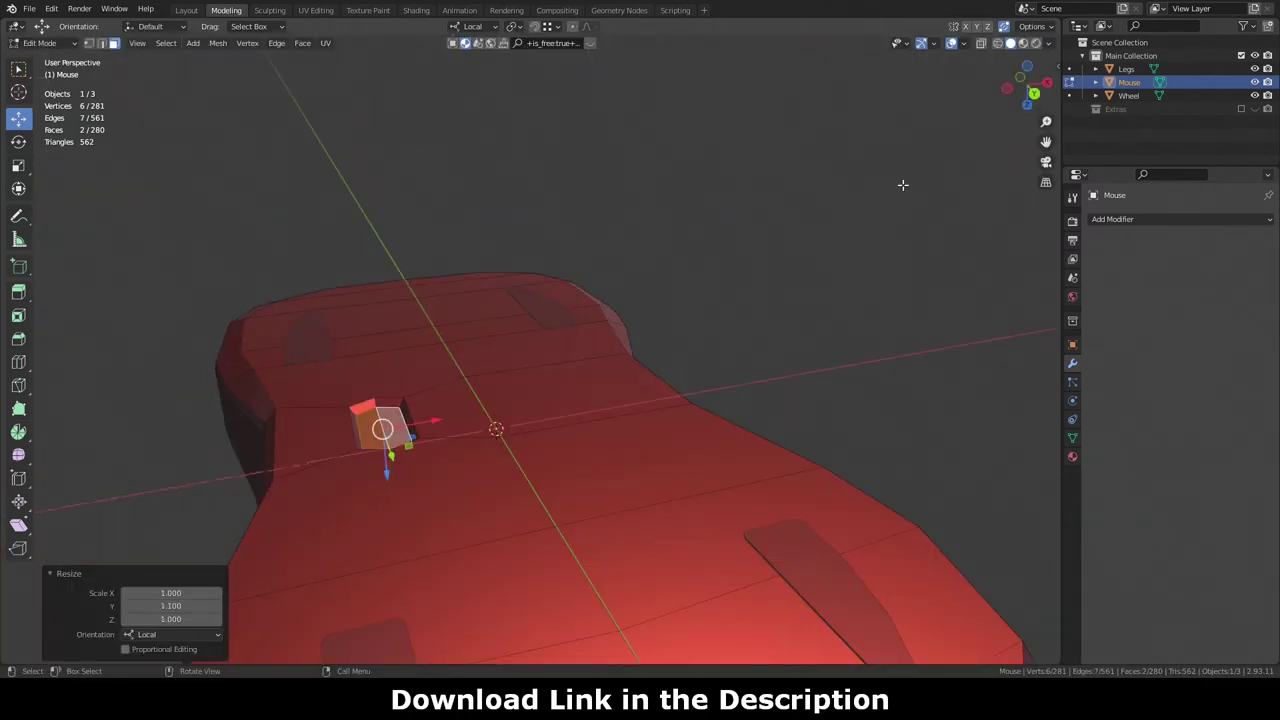
{"action": "left_click", "coordinate": [384, 493]}
{"action": "scroll", "coordinate": [384, 493], "scroll_direction": "down", "scroll_amount": 3}
Step: Bevel the slot edges and return to object mode to review the body
{"action": "middle_click_drag", "start_coordinate": [384, 493], "coordinate": [814, 289]}
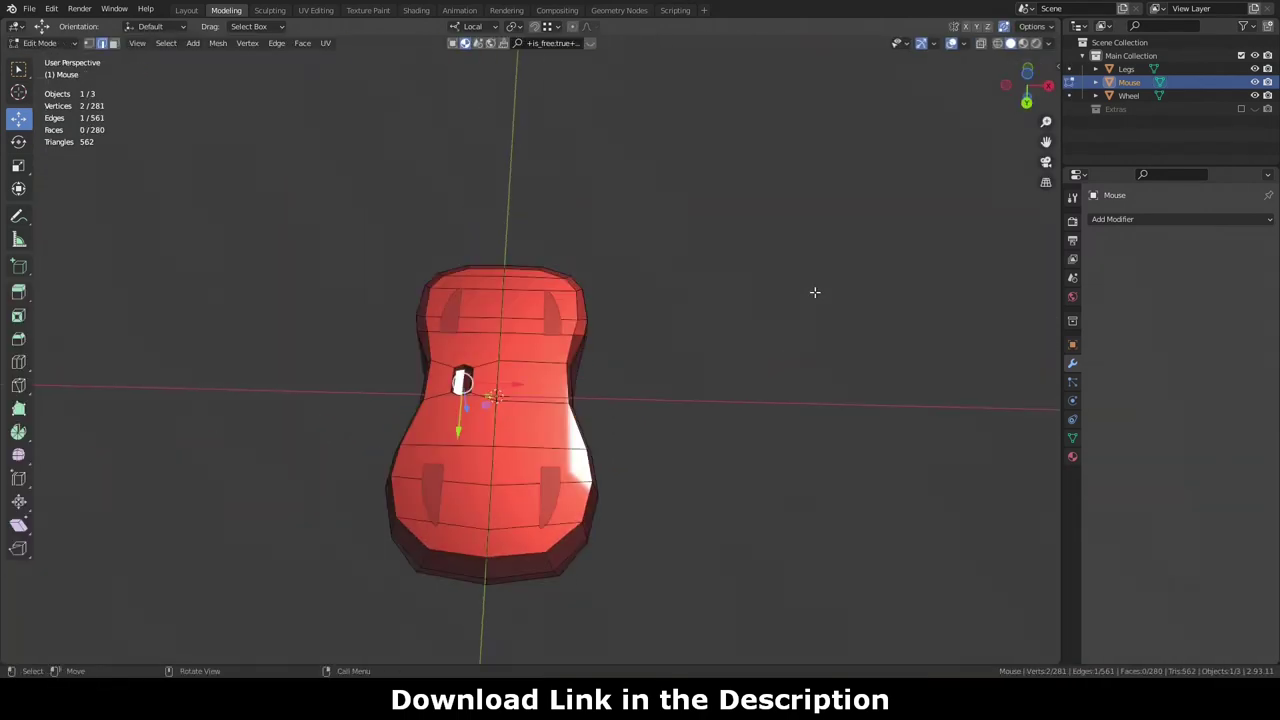
{"action": "scroll", "coordinate": [397, 451], "scroll_direction": "up", "scroll_amount": 5}
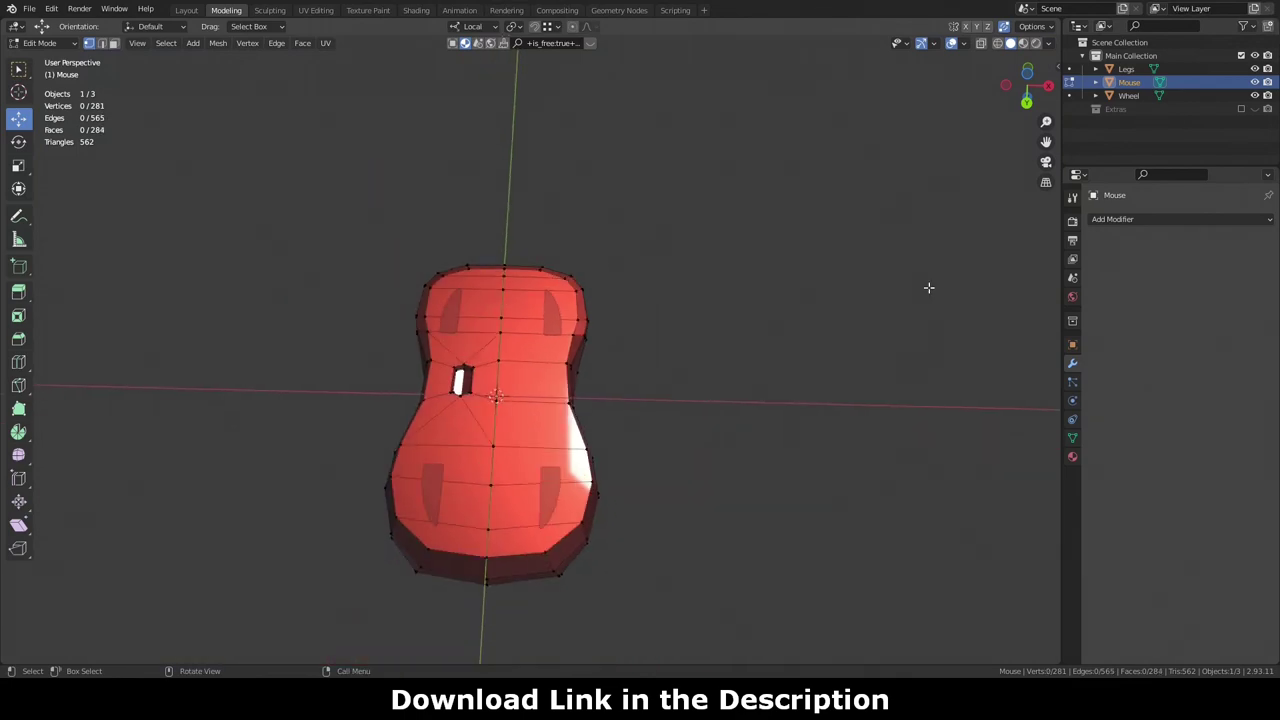
{"action": "left_click", "coordinate": [551, 530]}
{"action": "right_click", "coordinate": [551, 530]}
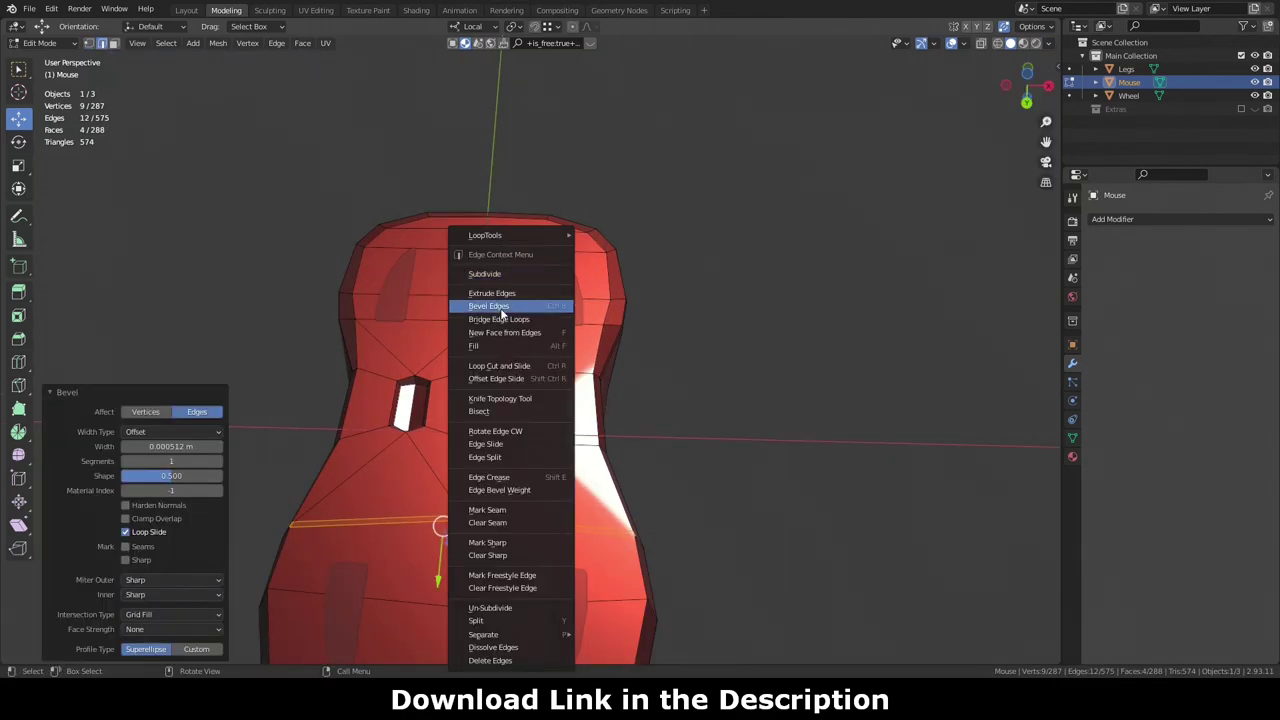
{"action": "key", "text": "Tab"}
{"action": "middle_click_drag", "start_coordinate": [800, 350], "coordinate": [943, 282]}
{"action": "left_click", "coordinate": [894, 414]}
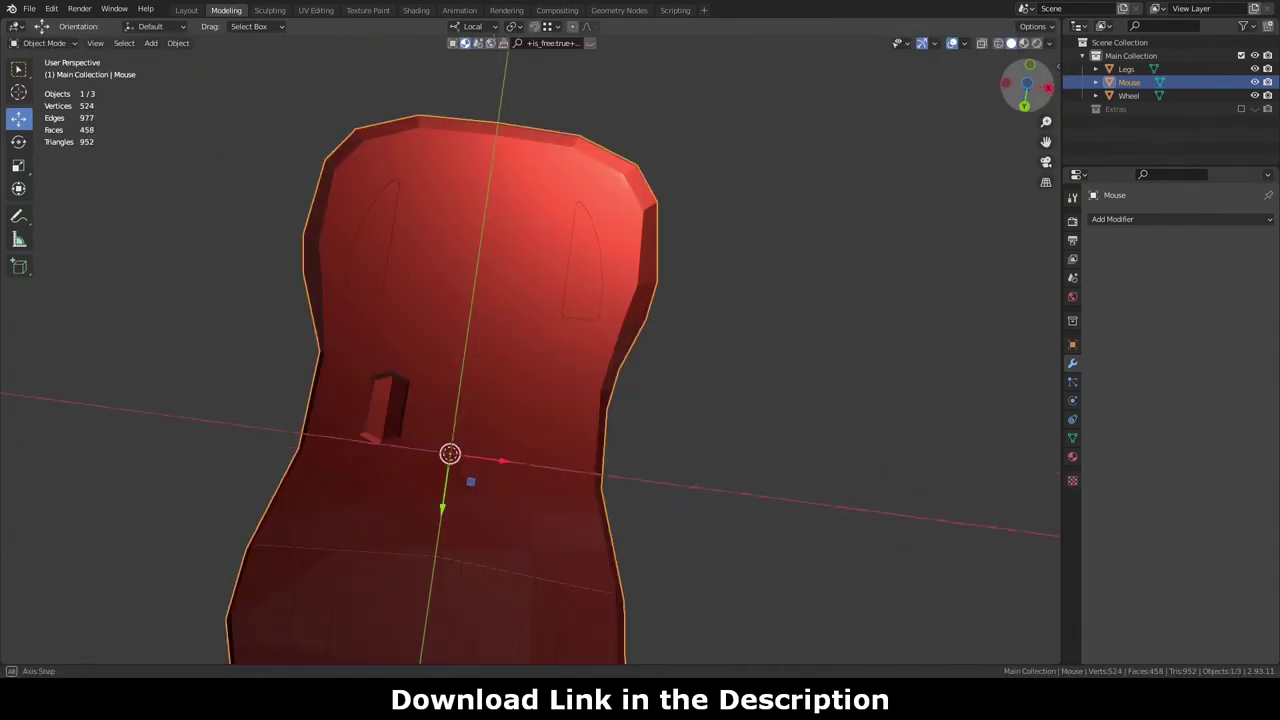
{"action": "key", "text": "Tab"}
{"action": "mouse_move", "coordinate": [894, 414]}
{"action": "middle_mouse_down"}
{"action": "mouse_move", "coordinate": [896, 274]}
{"action": "mouse_move", "coordinate": [1048, 96]}
{"action": "mouse_move", "coordinate": [847, 282]}
{"action": "middle_mouse_up"}
{"action": "left_click", "coordinate": [1073, 344]}
{"action": "key", "text": "Tab"}
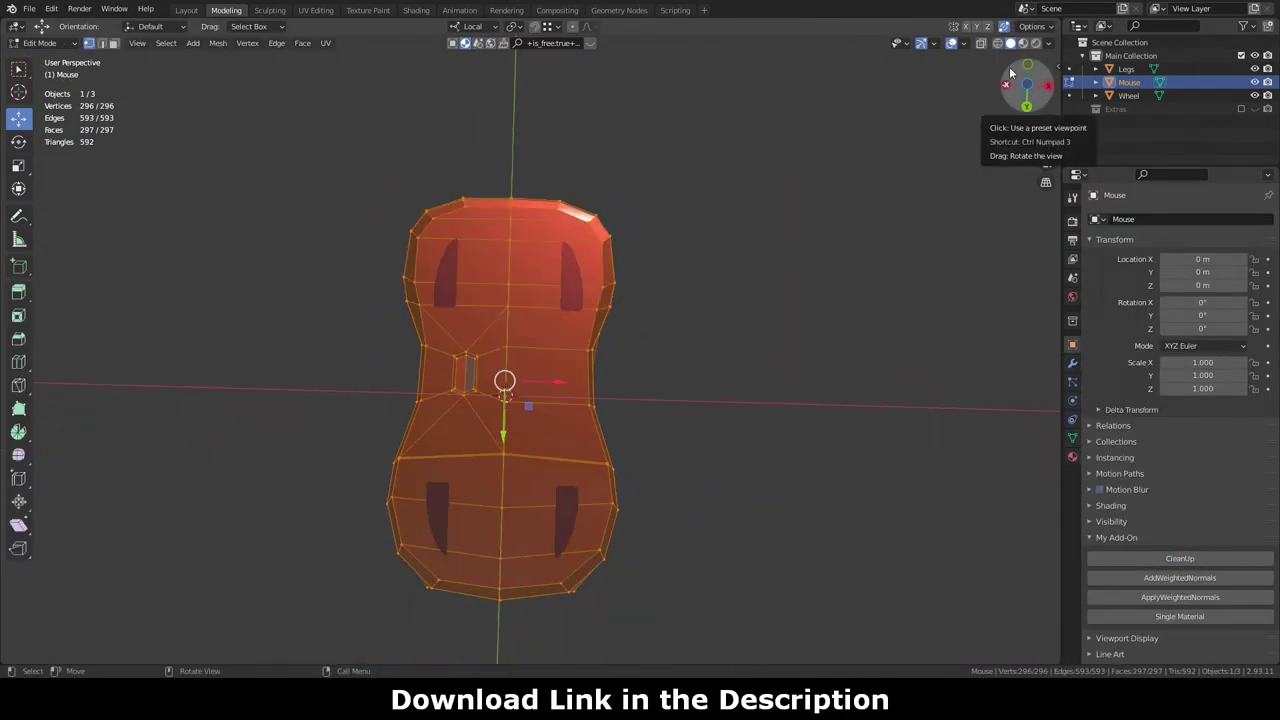
{"action": "left_click_drag", "start_coordinate": [1009, 66], "coordinate": [881, 158]}
Step: Inspect the mouse from several angles, then enter edit mode on the Legs foot pads
{"action": "key", "text": "Tab"}
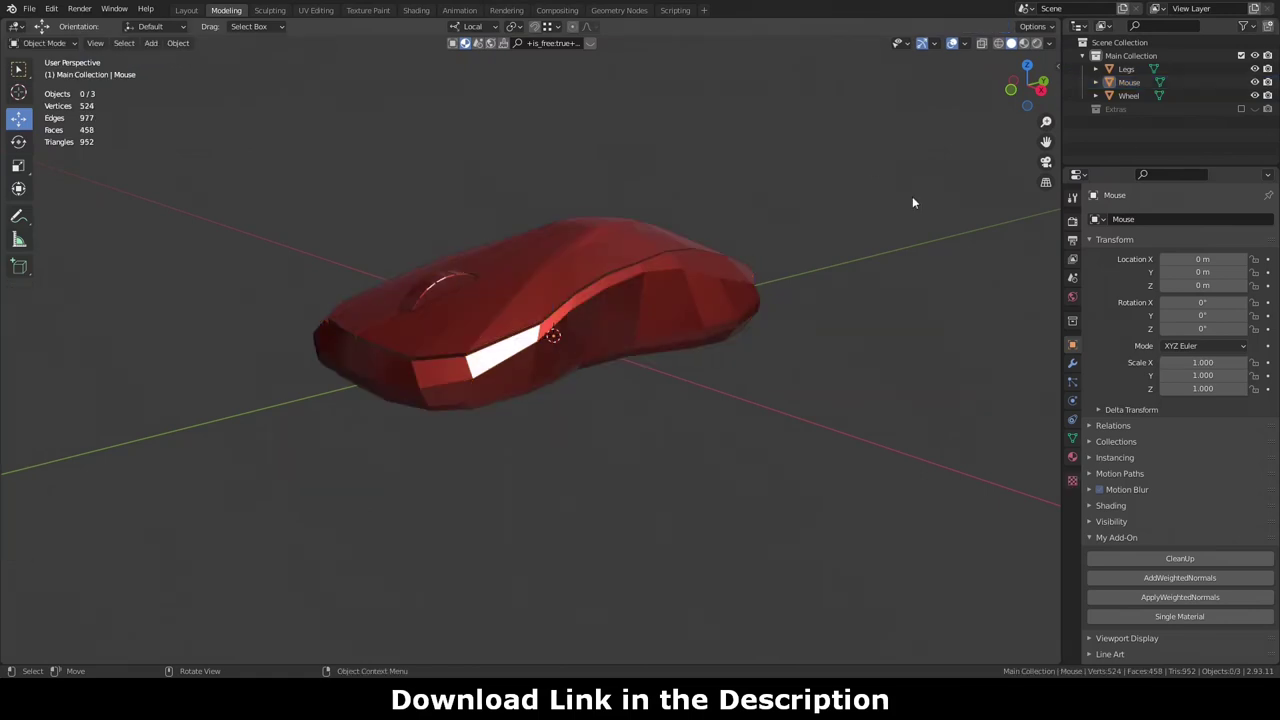
{"action": "middle_click_drag", "start_coordinate": [912, 196], "coordinate": [868, 200]}
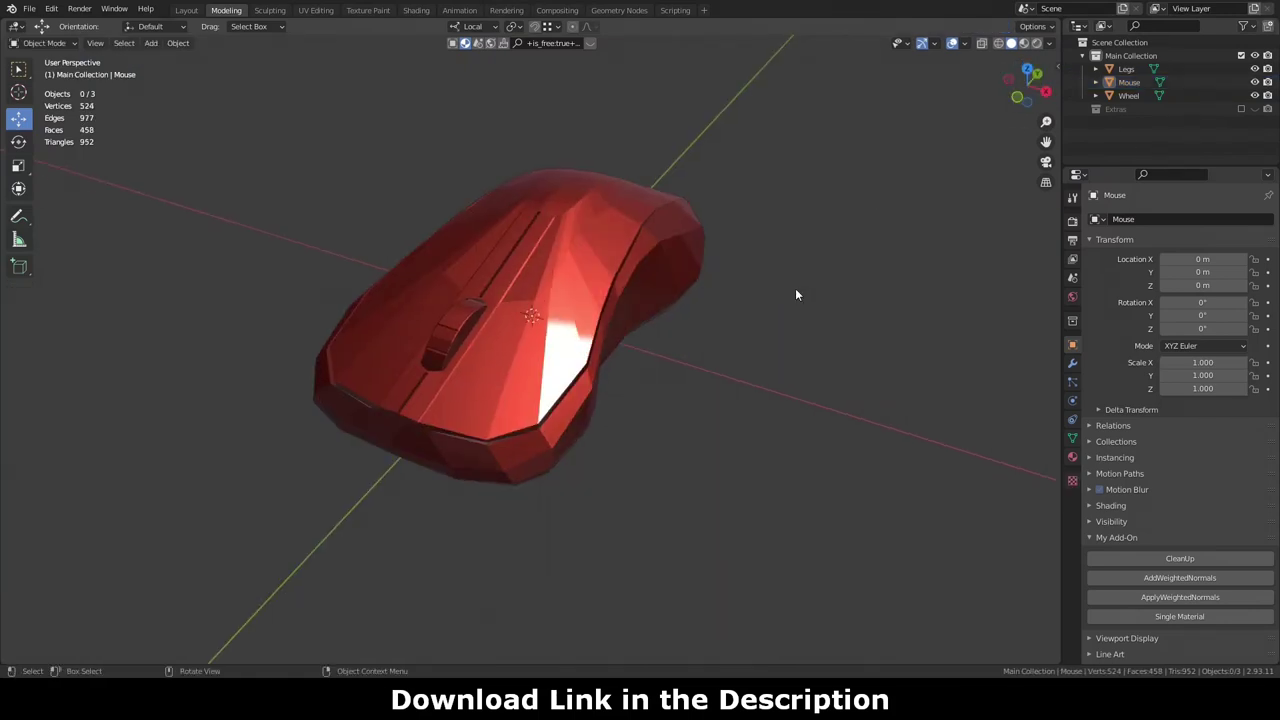
{"action": "middle_click_drag", "start_coordinate": [873, 147], "coordinate": [830, 160]}
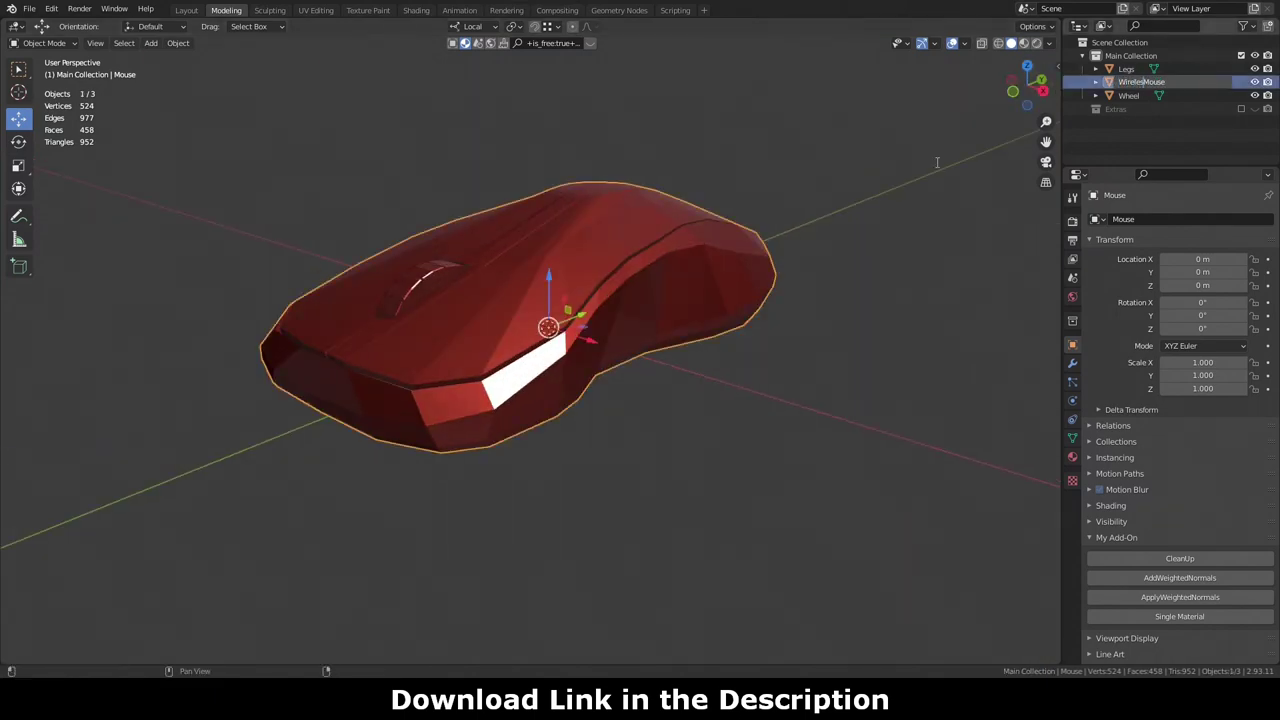
{"action": "left_click_drag", "start_coordinate": [1027, 80], "coordinate": [1038, 131]}
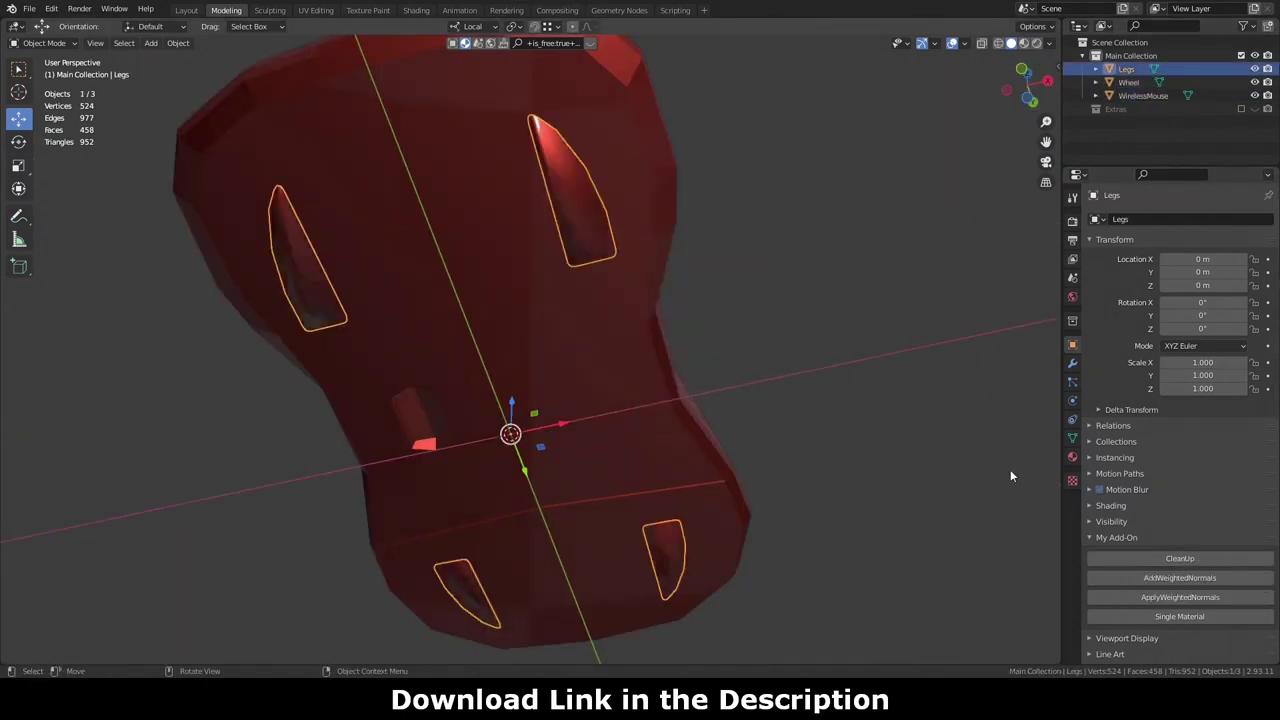
{"action": "key", "text": "Tab"}
{"action": "middle_click_drag", "start_coordinate": [1010, 476], "coordinate": [124, 312]}
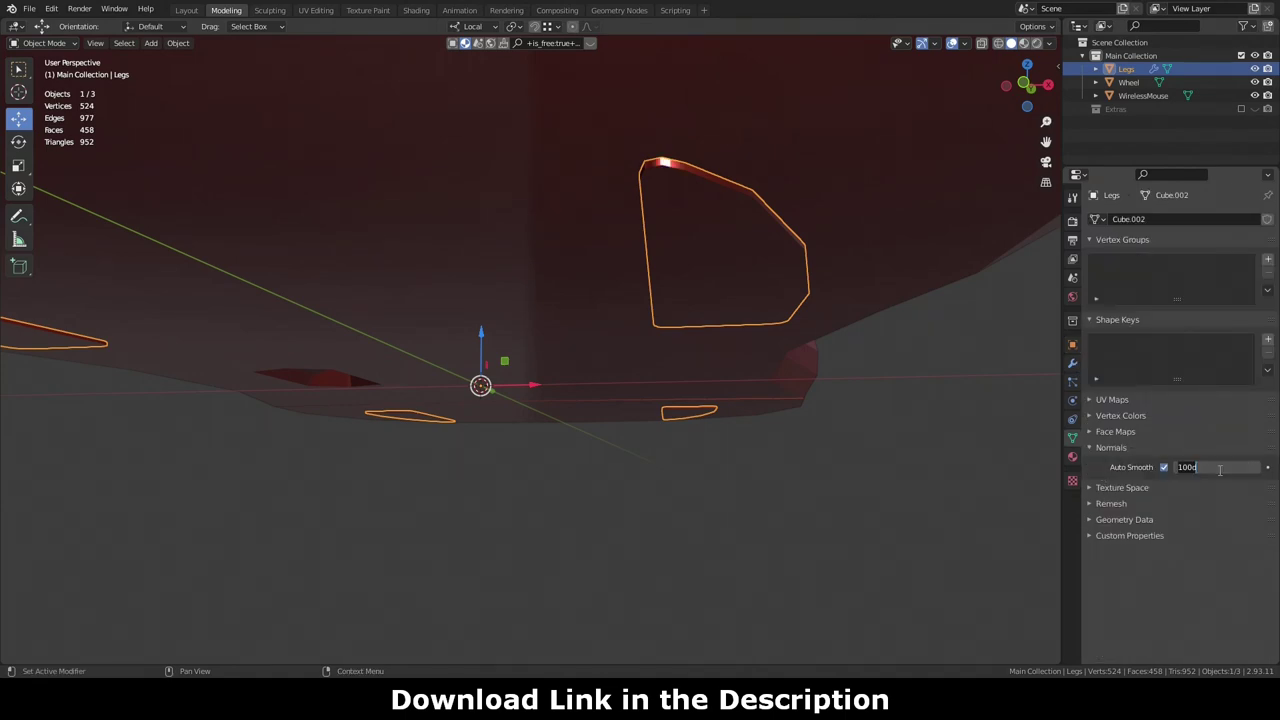
{"action": "left_click_drag", "start_coordinate": [1027, 82], "coordinate": [1024, 88]}
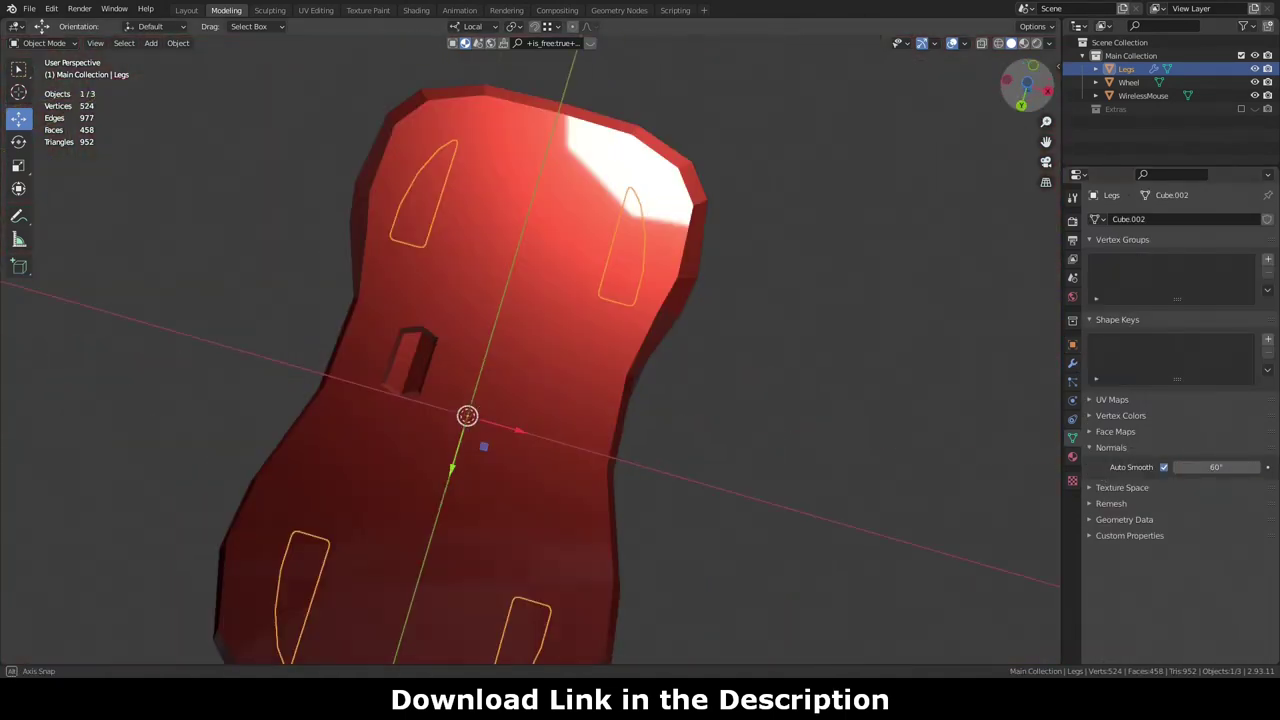
Step: Show the selected object's properties and orbit to inspect the smooth shading
{"action": "left_click", "coordinate": [1072, 344]}
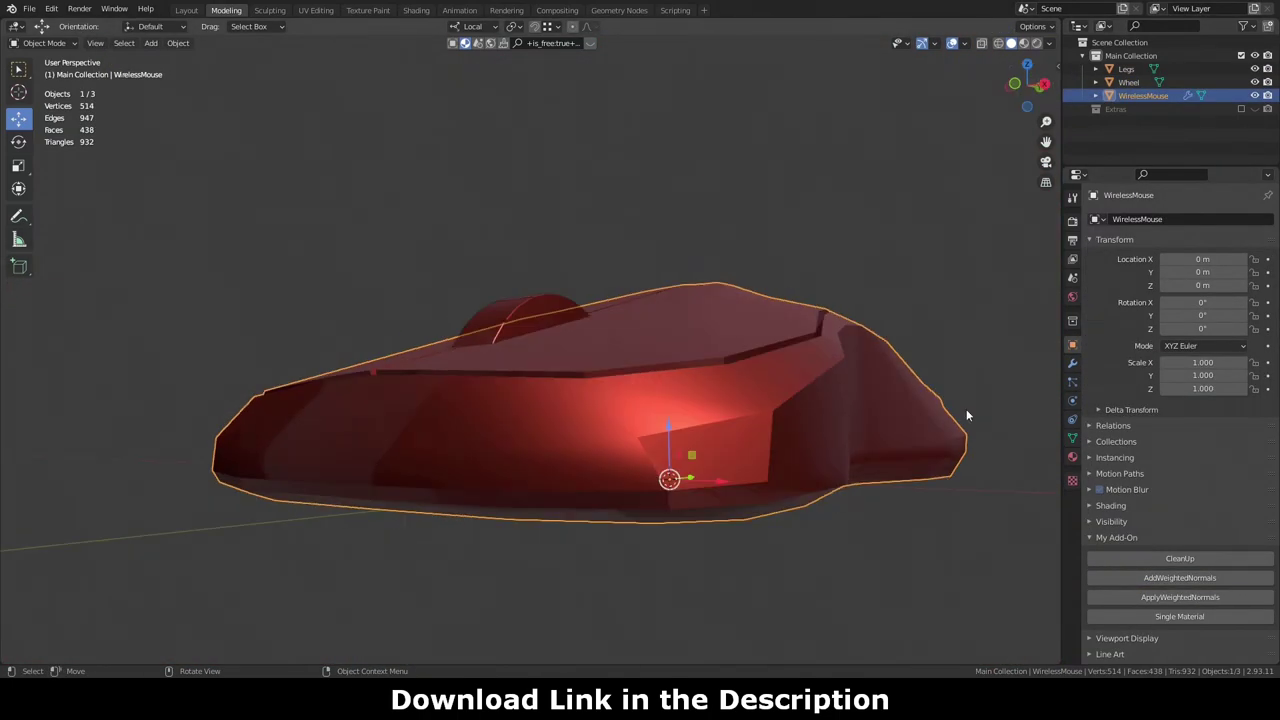
{"action": "left_click_drag", "start_coordinate": [1027, 85], "coordinate": [1030, 88]}
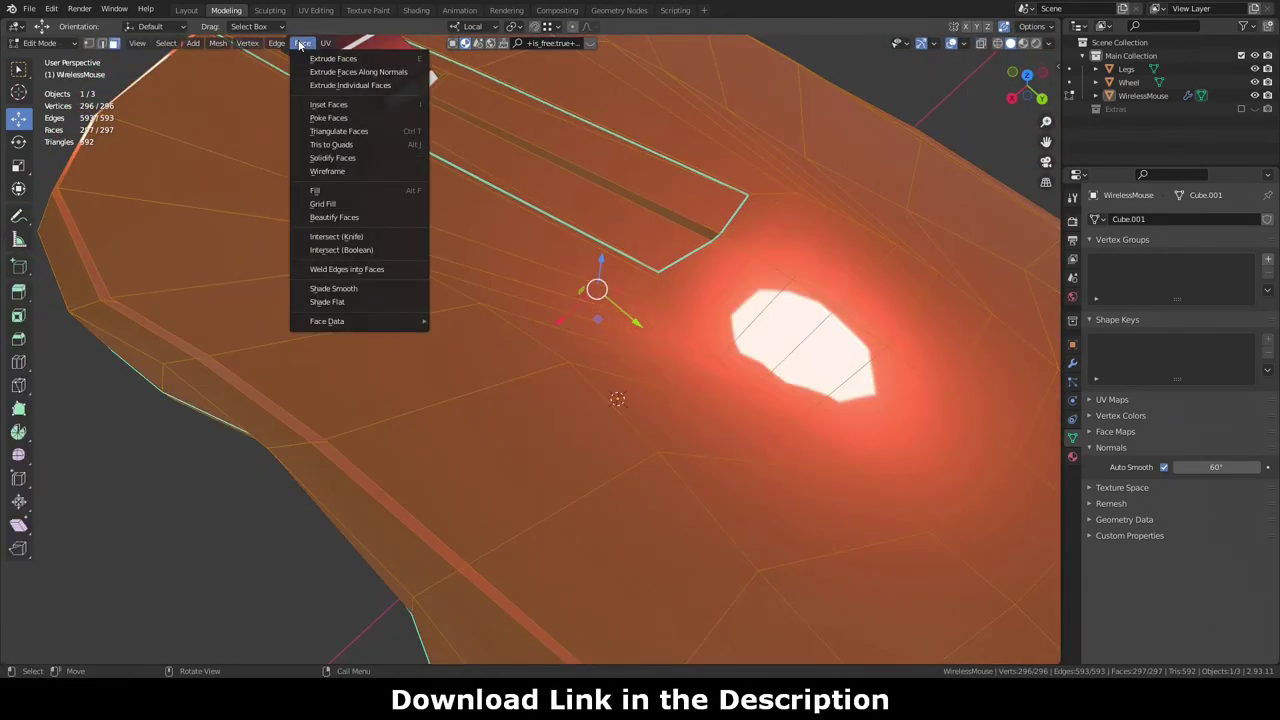
Step: Enter edit mode on the mouse body and move a vertex so it merges with its neighbour
{"action": "left_click", "coordinate": [299, 44]}
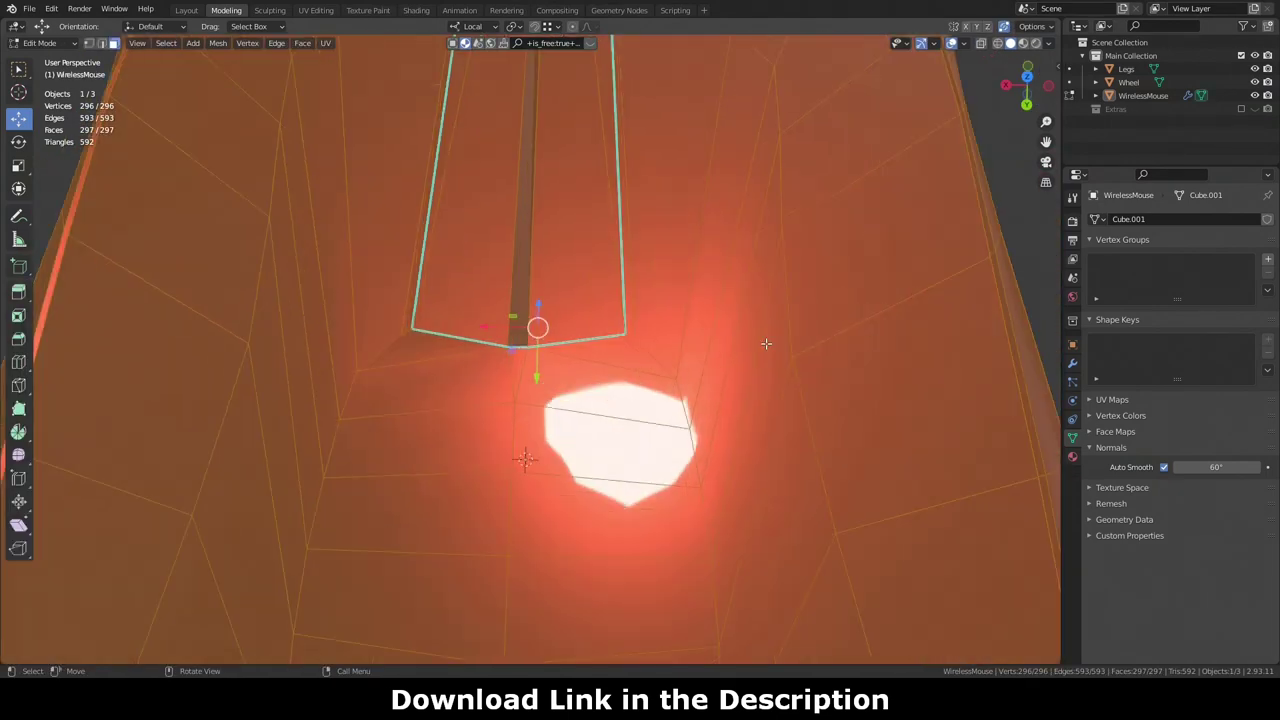
{"action": "key", "text": "q"}
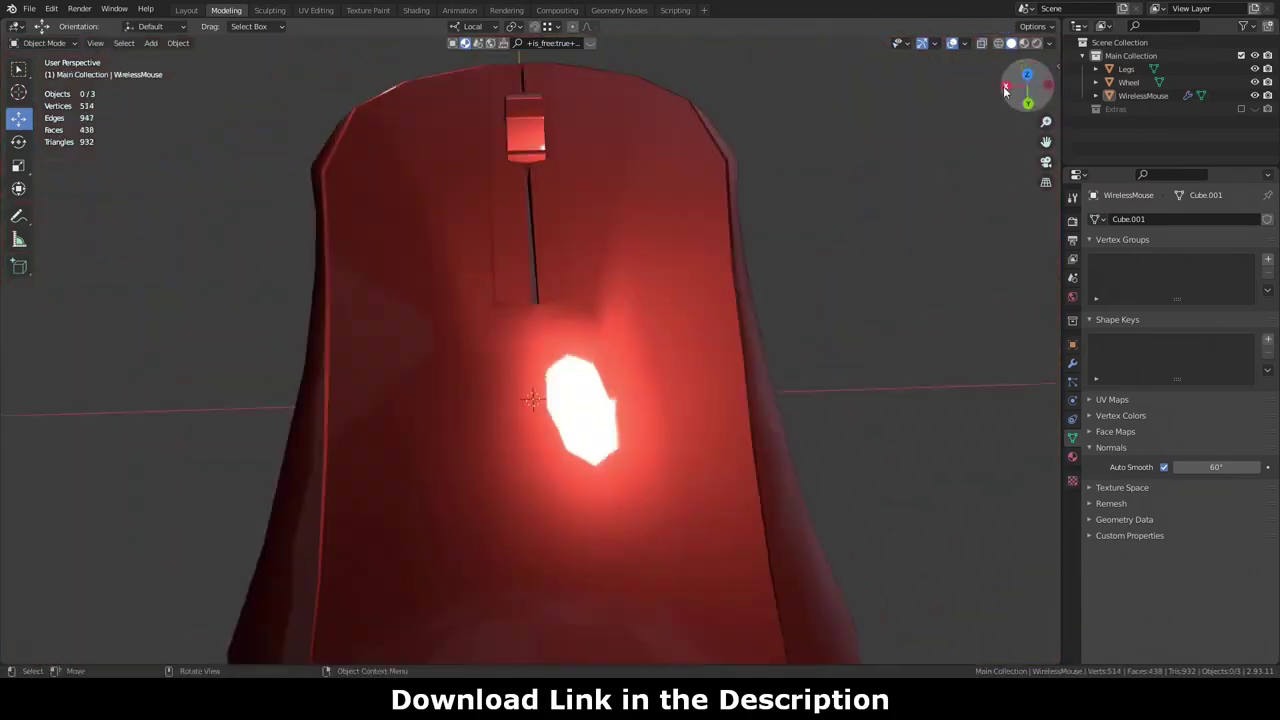
{"action": "key", "text": "Tab"}
{"action": "middle_click_drag", "start_coordinate": [1005, 90], "coordinate": [873, 188]}
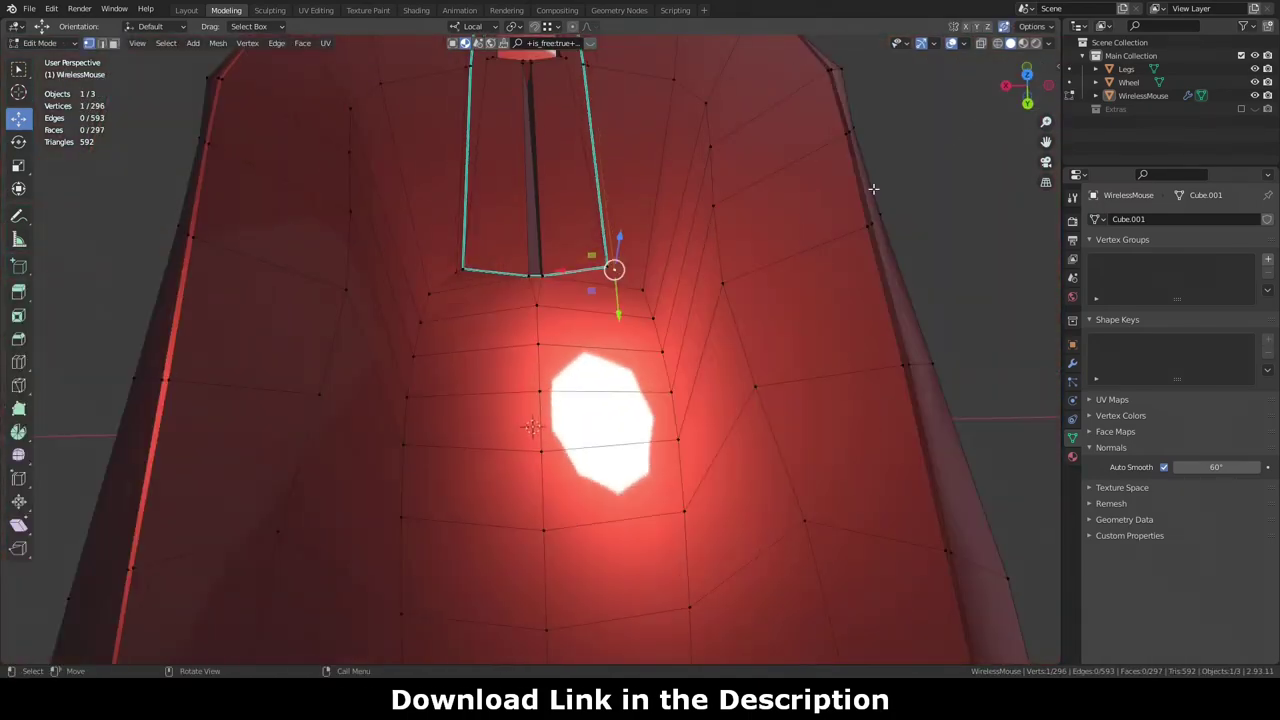
{"action": "key", "text": "g"}
{"action": "left_click", "coordinate": [614, 268]}
Step: Slide a vertex beside the wheel slot along its edge and dissolve the stray edges
{"action": "middle_click_drag", "start_coordinate": [640, 400], "coordinate": [600, 420]}
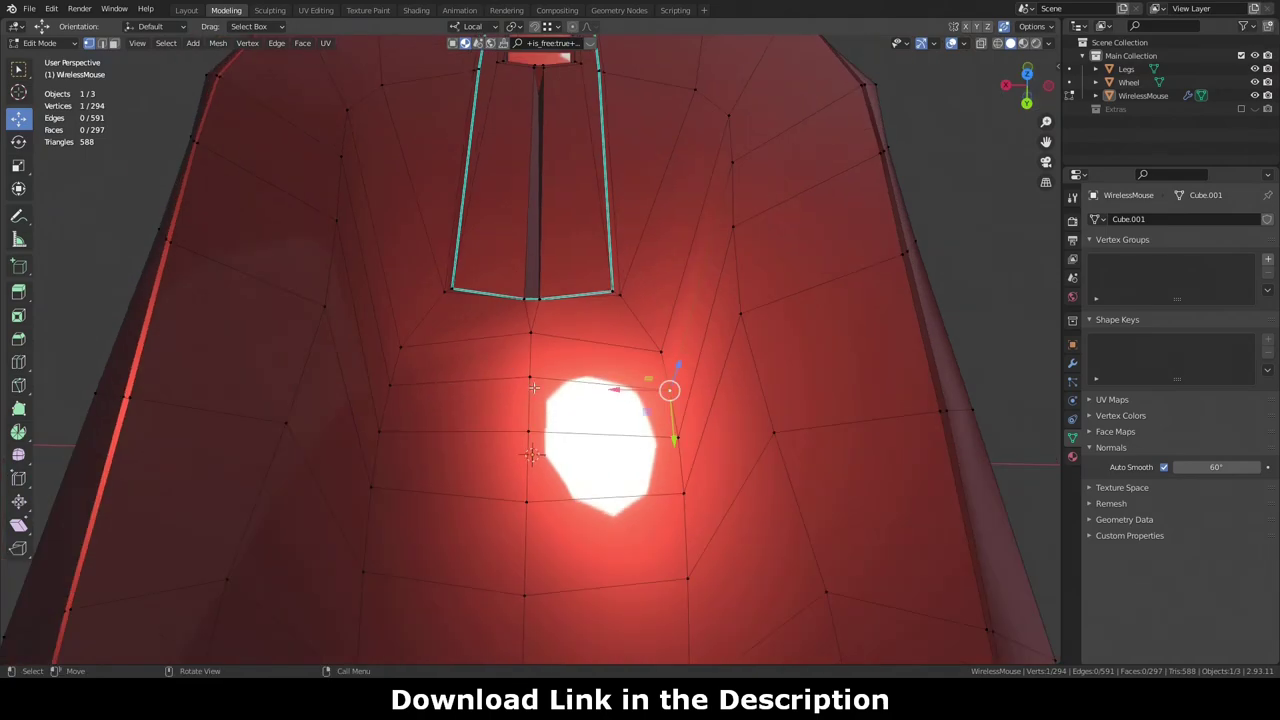
{"action": "left_click", "coordinate": [413, 376]}
{"action": "middle_click_drag", "start_coordinate": [533, 462], "coordinate": [952, 402]}
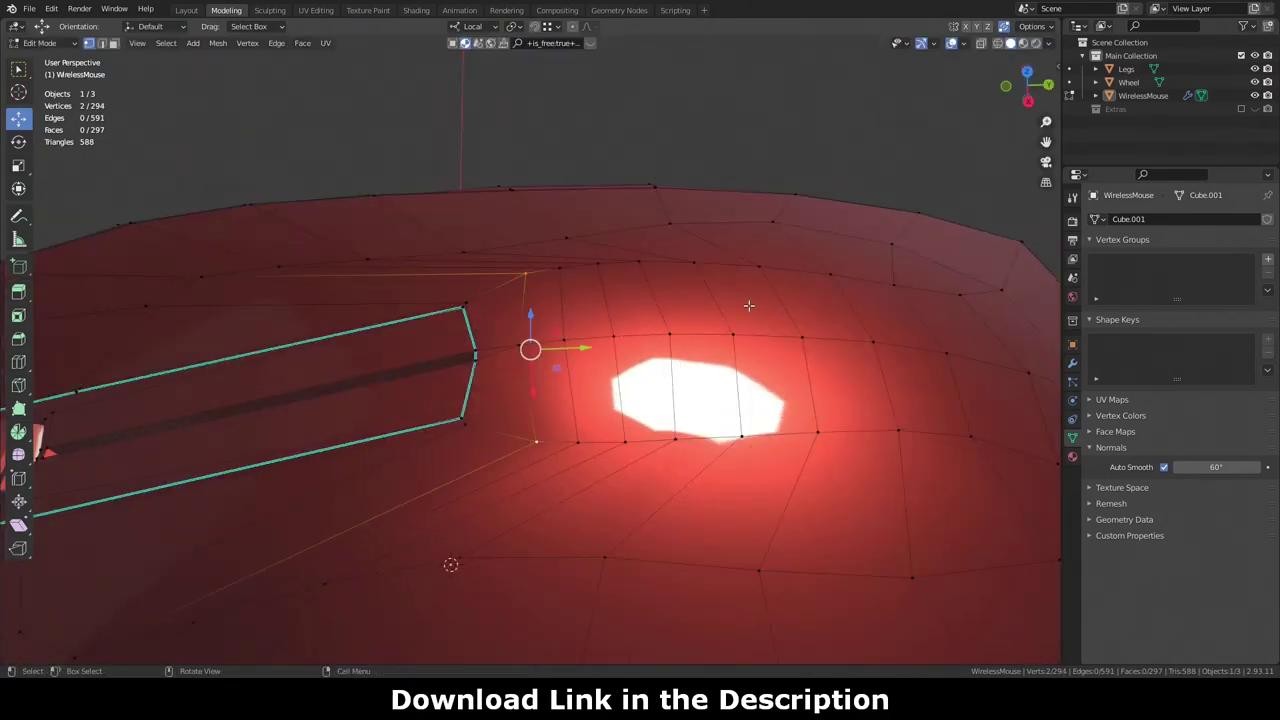
{"action": "key", "text": "g"}
{"action": "key", "text": "g"}
{"action": "middle_click_drag", "start_coordinate": [637, 314], "coordinate": [811, 354]}
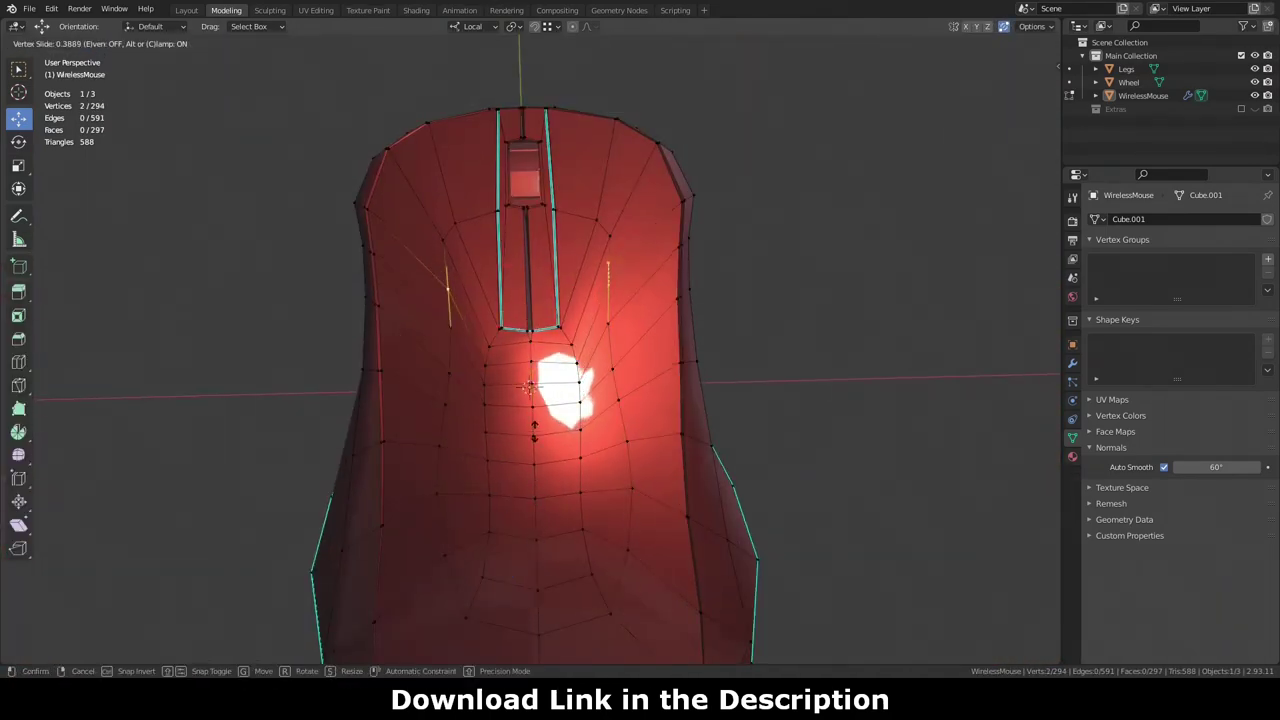
{"action": "left_click", "coordinate": [530, 385]}
{"action": "middle_click_drag", "start_coordinate": [530, 385], "coordinate": [482, 387]}
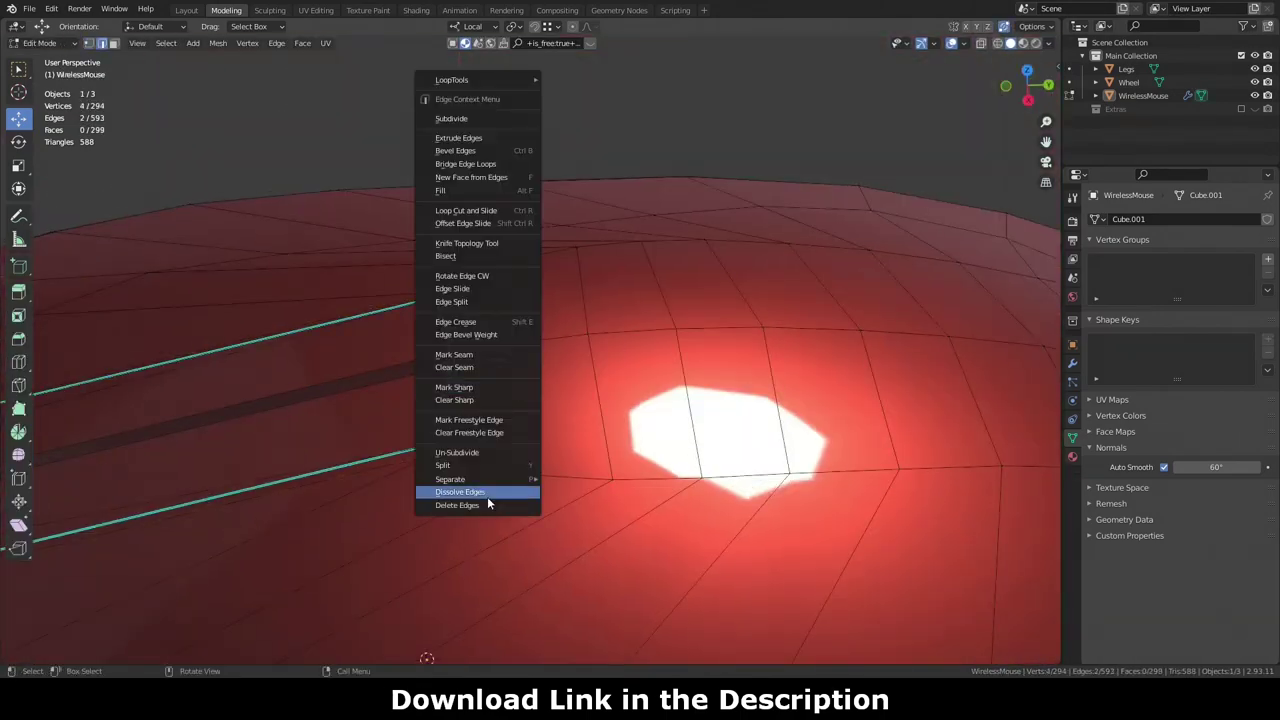
{"action": "left_click", "coordinate": [488, 503]}
Step: Select an edge path, toggle between object and edit mode, and show the viewport sidebar
{"action": "mouse_move", "coordinate": [488, 503]}
{"action": "middle_mouse_down"}
{"action": "mouse_move", "coordinate": [781, 222]}
{"action": "mouse_move", "coordinate": [850, 250]}
{"action": "mouse_move", "coordinate": [880, 305]}
{"action": "mouse_move", "coordinate": [946, 149]}
{"action": "mouse_move", "coordinate": [379, 479]}
{"action": "mouse_move", "coordinate": [1018, 117]}
{"action": "mouse_move", "coordinate": [900, 250]}
{"action": "mouse_move", "coordinate": [851, 249]}
{"action": "mouse_move", "coordinate": [984, 230]}
{"action": "mouse_move", "coordinate": [900, 300]}
{"action": "middle_mouse_up"}
{"action": "left_click", "coordinate": [781, 222], "text": "ctrl"}
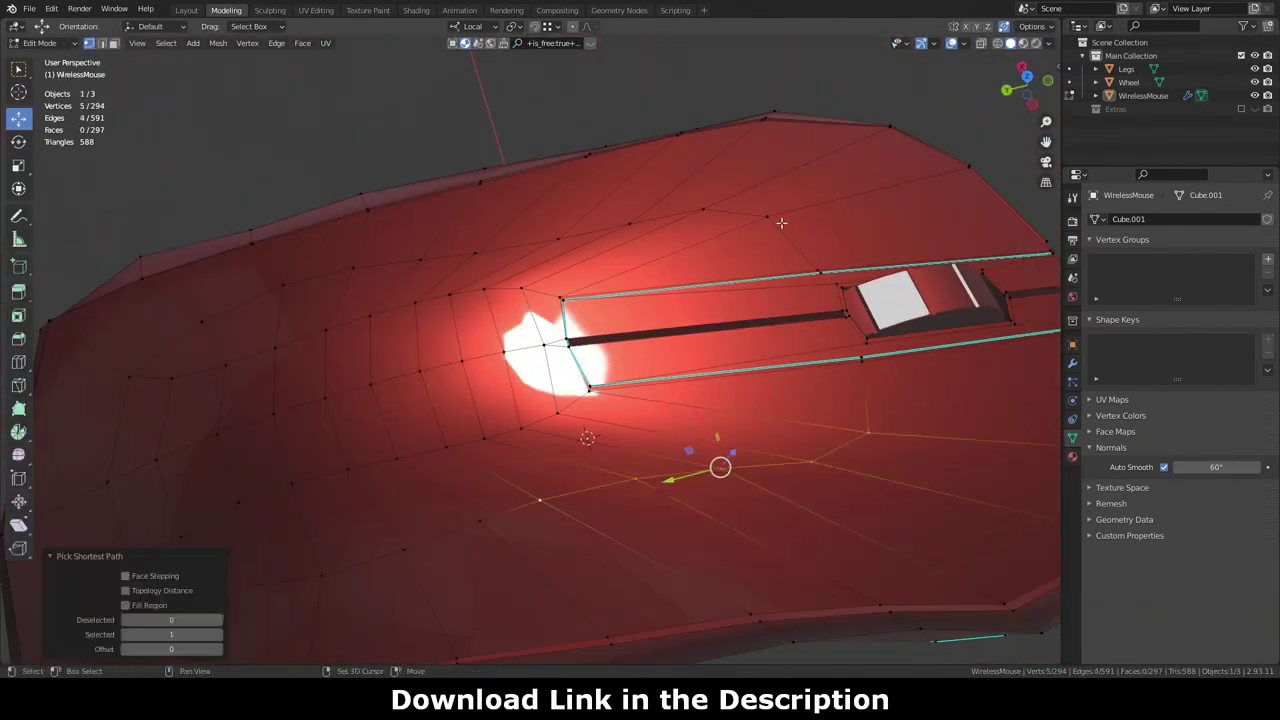
{"action": "key", "text": "Tab"}
{"action": "key", "text": "Tab"}
{"action": "key", "text": "q"}
{"action": "left_click", "coordinate": [379, 479]}
{"action": "key", "text": "Tab"}
{"action": "key", "text": "Tab"}
{"action": "key", "text": "Tab"}
{"action": "key", "text": "Tab"}
{"action": "key", "text": "Tab"}
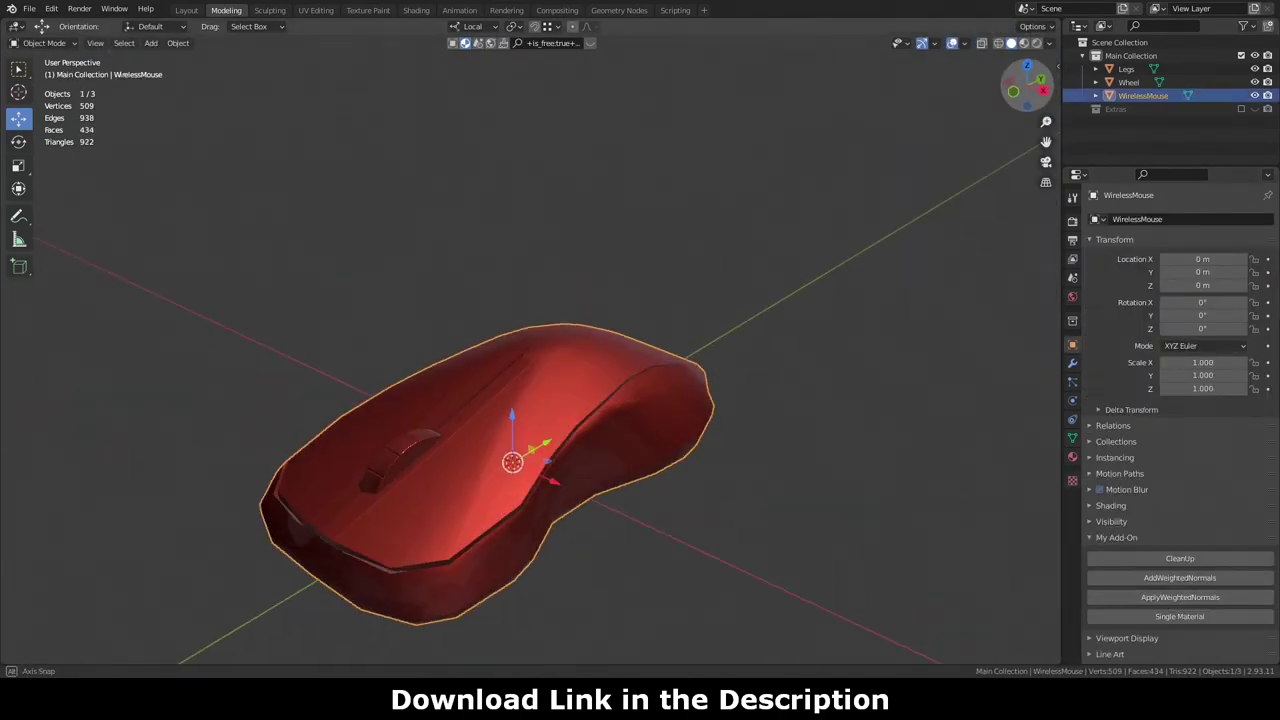
{"action": "key", "text": "n"}
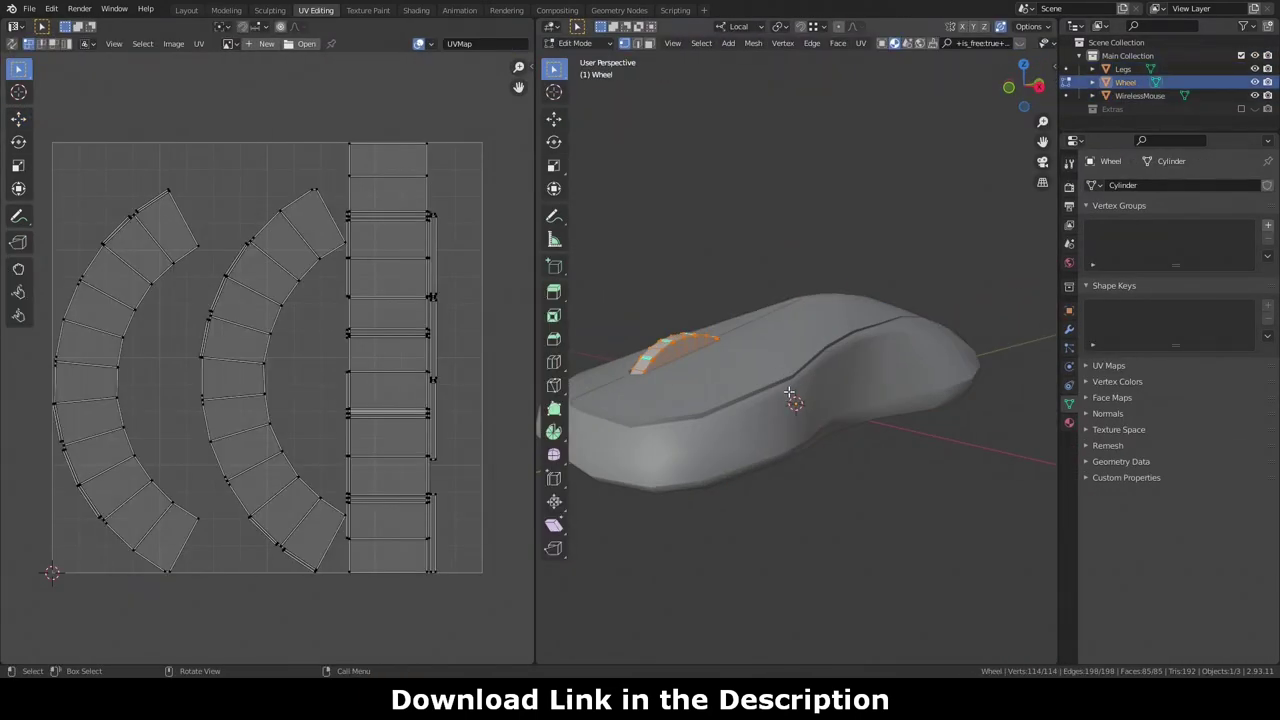
Step: Bring up the UV context menu in the UV editor to unwrap the Wheel
{"action": "right_click", "coordinate": [391, 348]}
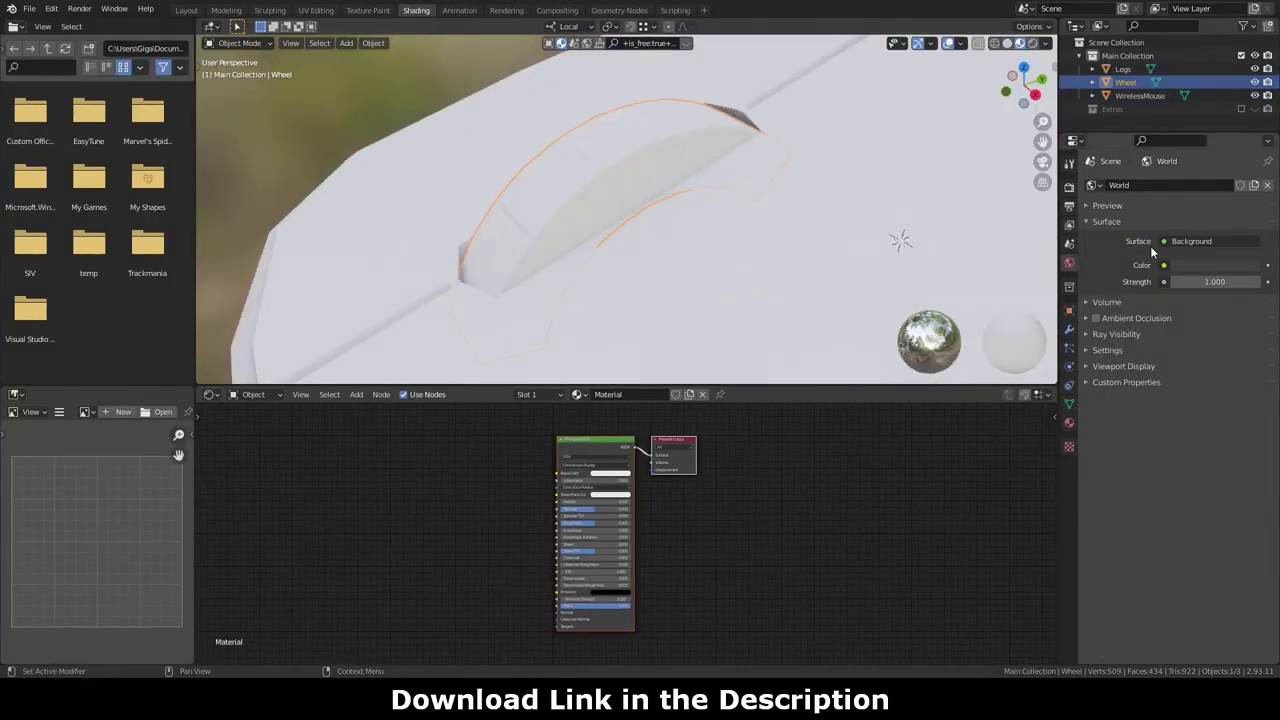
Step: Lay out the Wheel material's Texture Coordinate and Noise Texture nodes and raise the noise scale
{"action": "left_click", "coordinate": [1069, 422]}
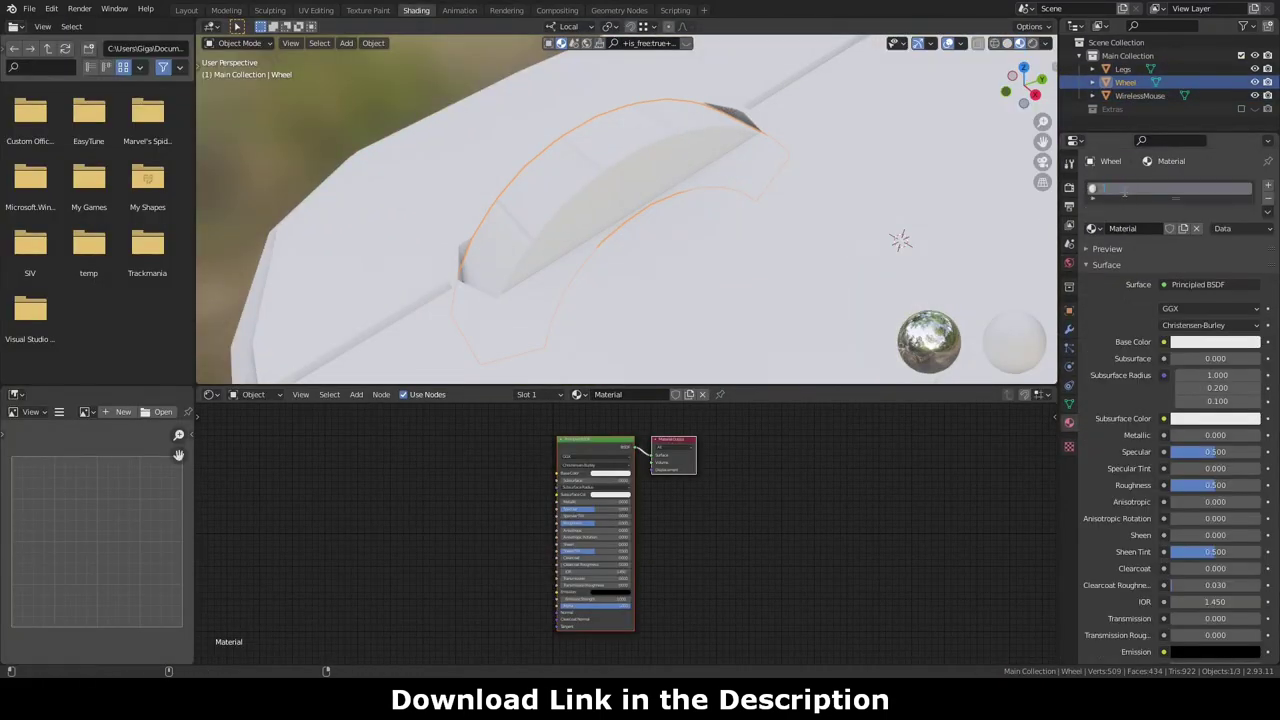
{"action": "left_click_drag", "start_coordinate": [1026, 80], "coordinate": [1020, 90]}
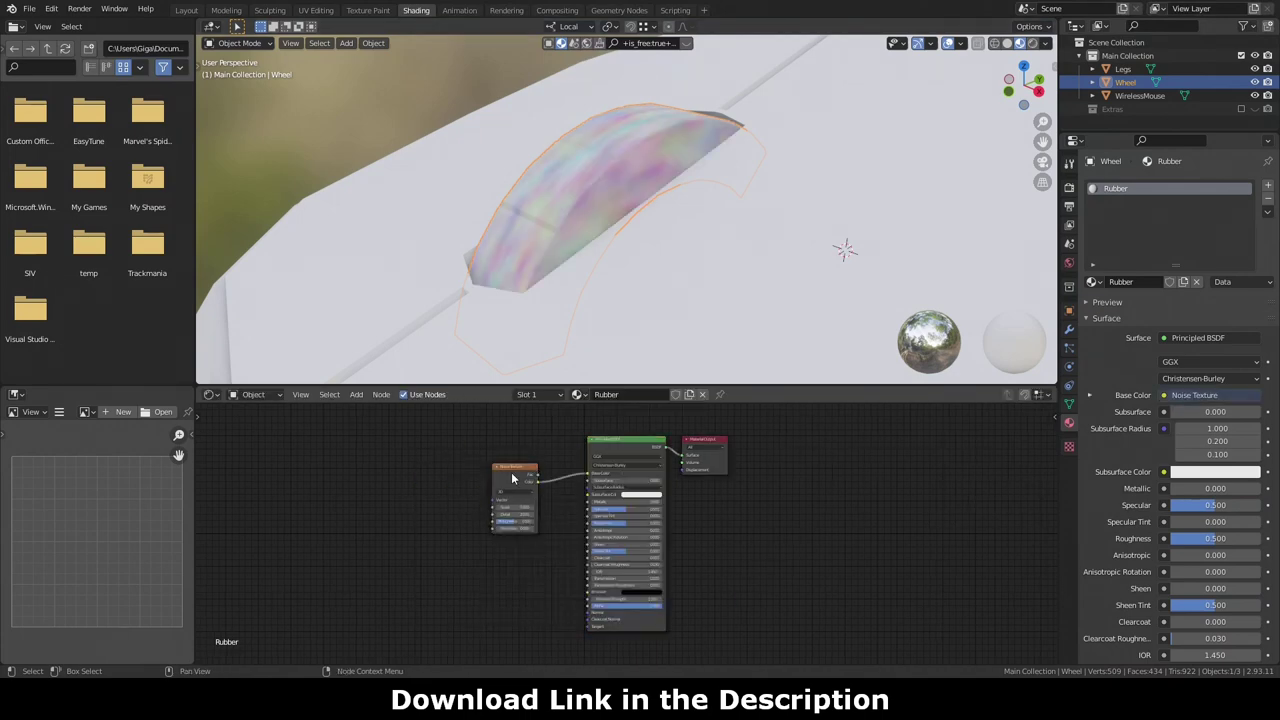
{"action": "left_click_drag", "start_coordinate": [365, 553], "coordinate": [389, 540]}
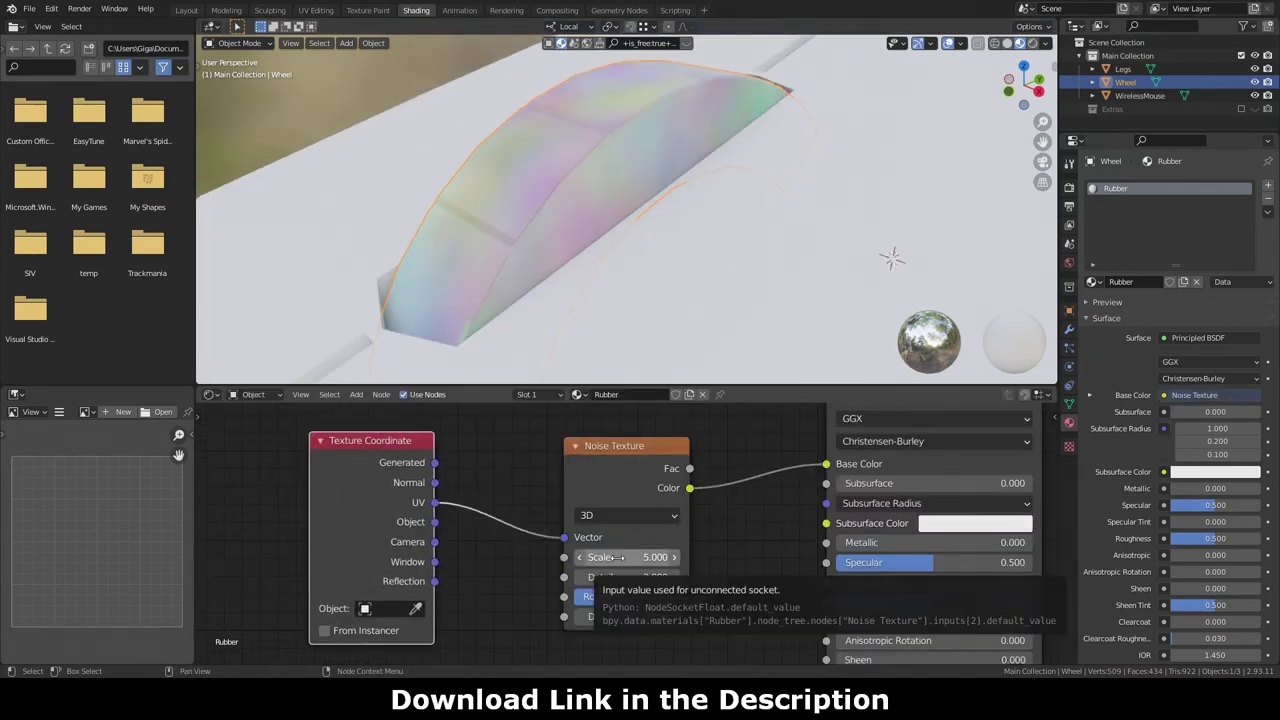
{"action": "left_click_drag", "start_coordinate": [600, 557], "coordinate": [621, 597]}
{"action": "left_click_drag", "start_coordinate": [578, 450], "coordinate": [514, 447]}
Step: Insert a ColorRamp before Base Color and darken its stop to near black
{"action": "left_click", "coordinate": [780, 470]}
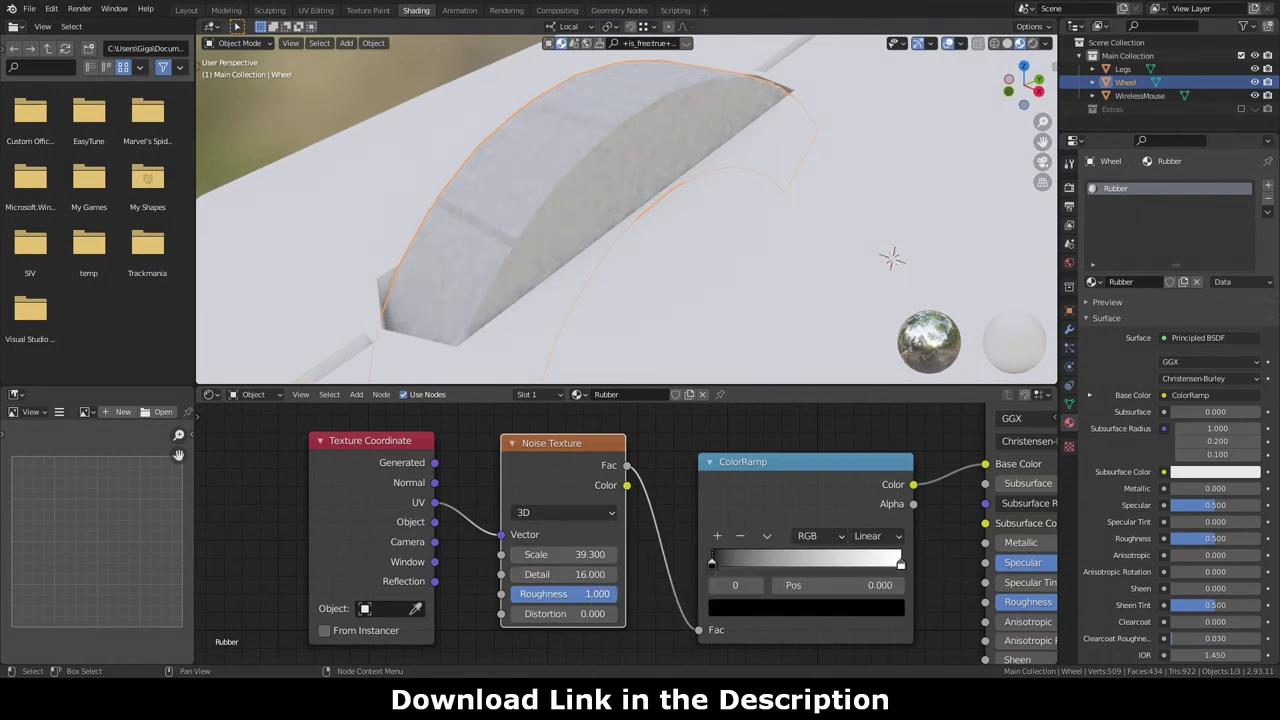
{"action": "left_click", "coordinate": [805, 607]}
{"action": "left_click_drag", "start_coordinate": [864, 464], "coordinate": [864, 482]}
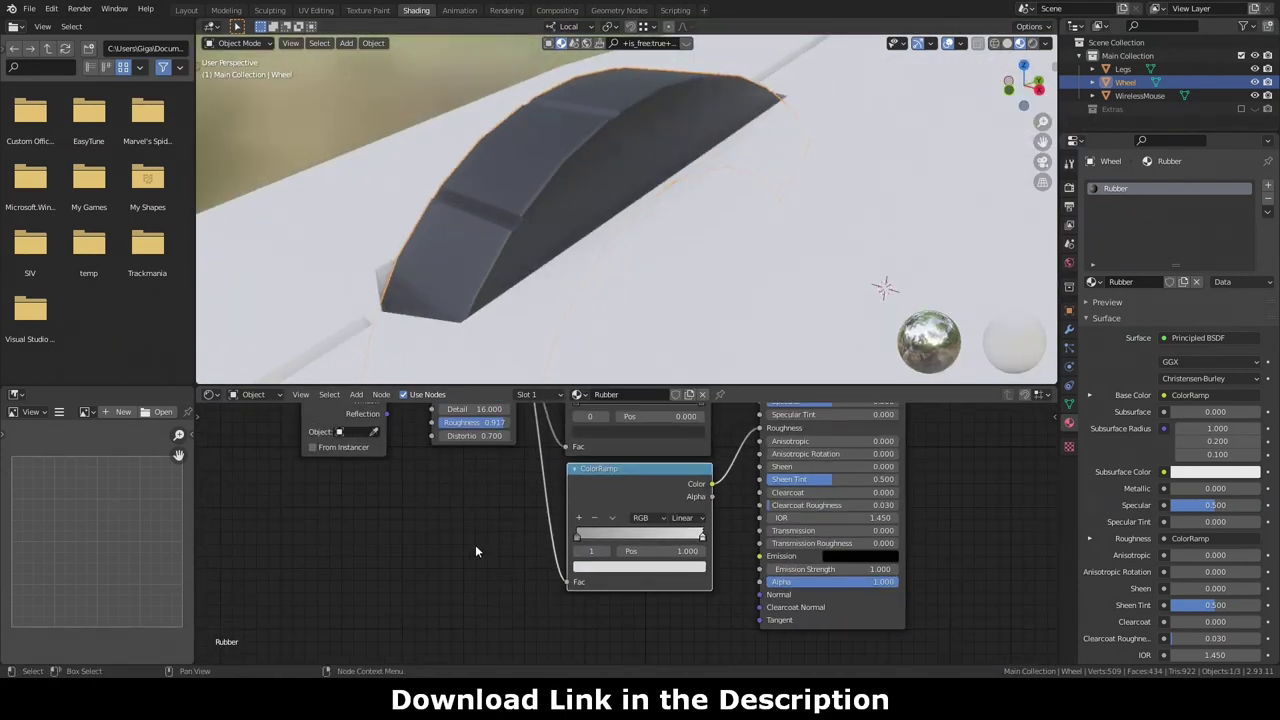
Step: Add Texture Coordinate and ColorRamp nodes, wiring the texture Fac through the ramp into Base Color
{"action": "right_click", "coordinate": [724, 558]}
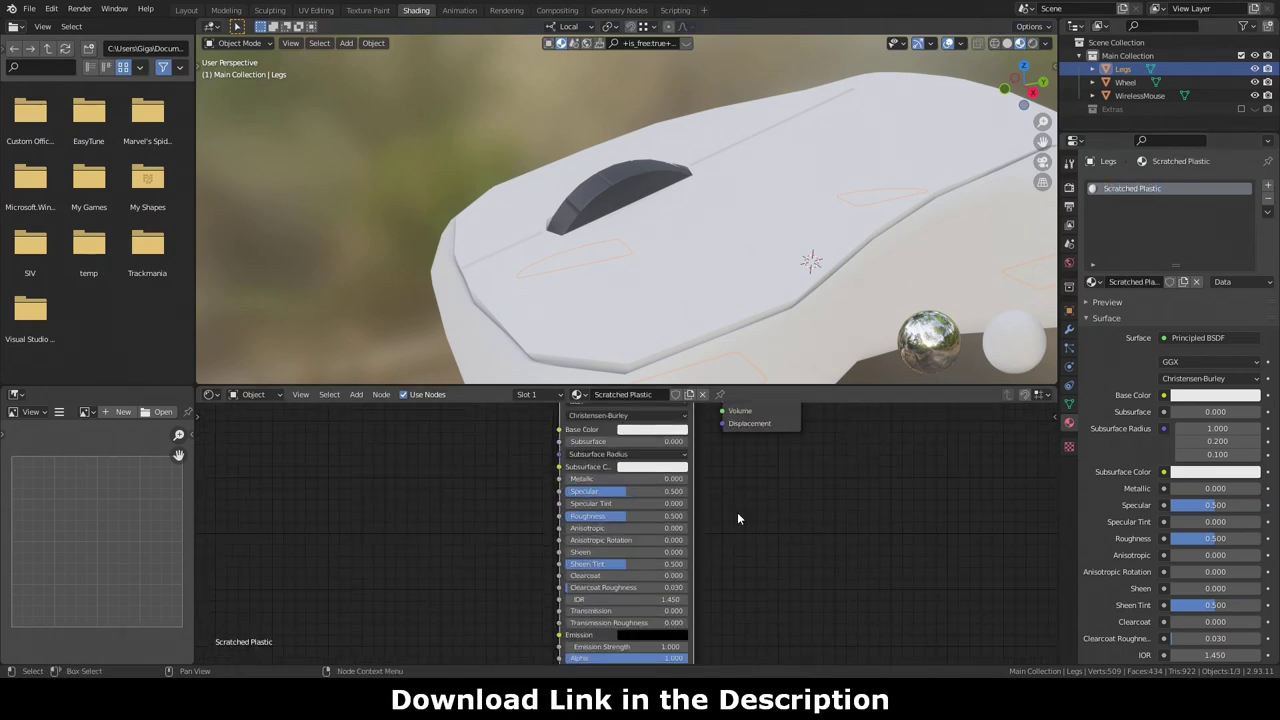
{"action": "key", "text": "shift+a"}
{"action": "type", "text": "texture"}
{"action": "key", "text": "Return"}
{"action": "key", "text": "shift+a"}
{"action": "type", "text": "co"}
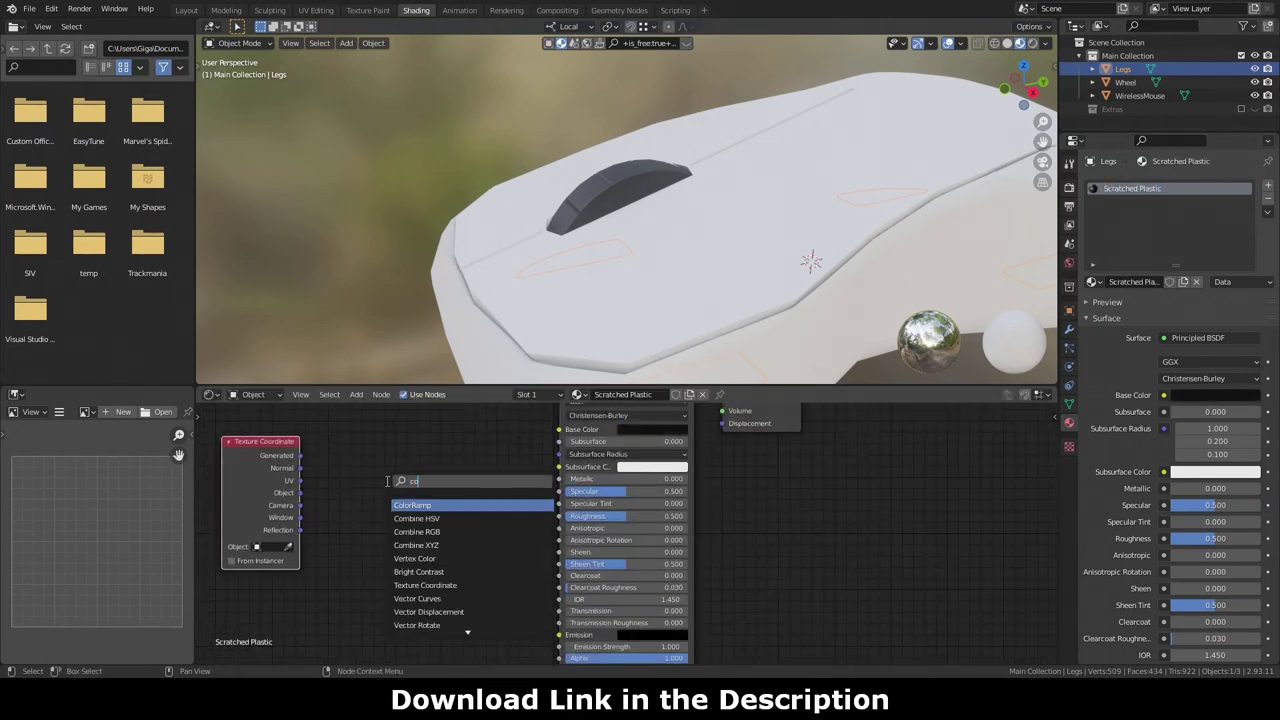
{"action": "left_click", "coordinate": [450, 450]}
{"action": "left_click_drag", "start_coordinate": [544, 433], "coordinate": [558, 429]}
{"action": "left_click_drag", "start_coordinate": [413, 458], "coordinate": [413, 525]}
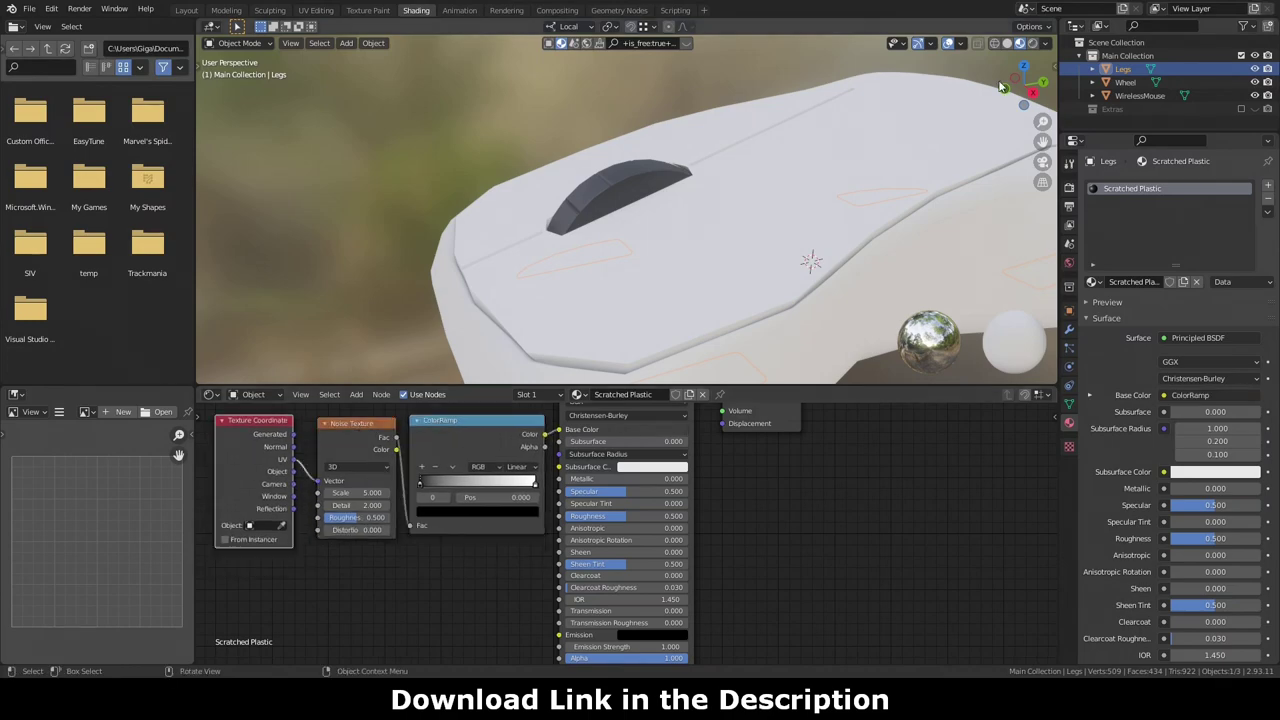
Step: Swap the noise for a Wave Texture with finer scratches and set grey ramp stops at 0.850 and 0.082
{"action": "key", "text": "shift+s"}
{"action": "type", "text": "wave"}
{"action": "key", "text": "Return"}
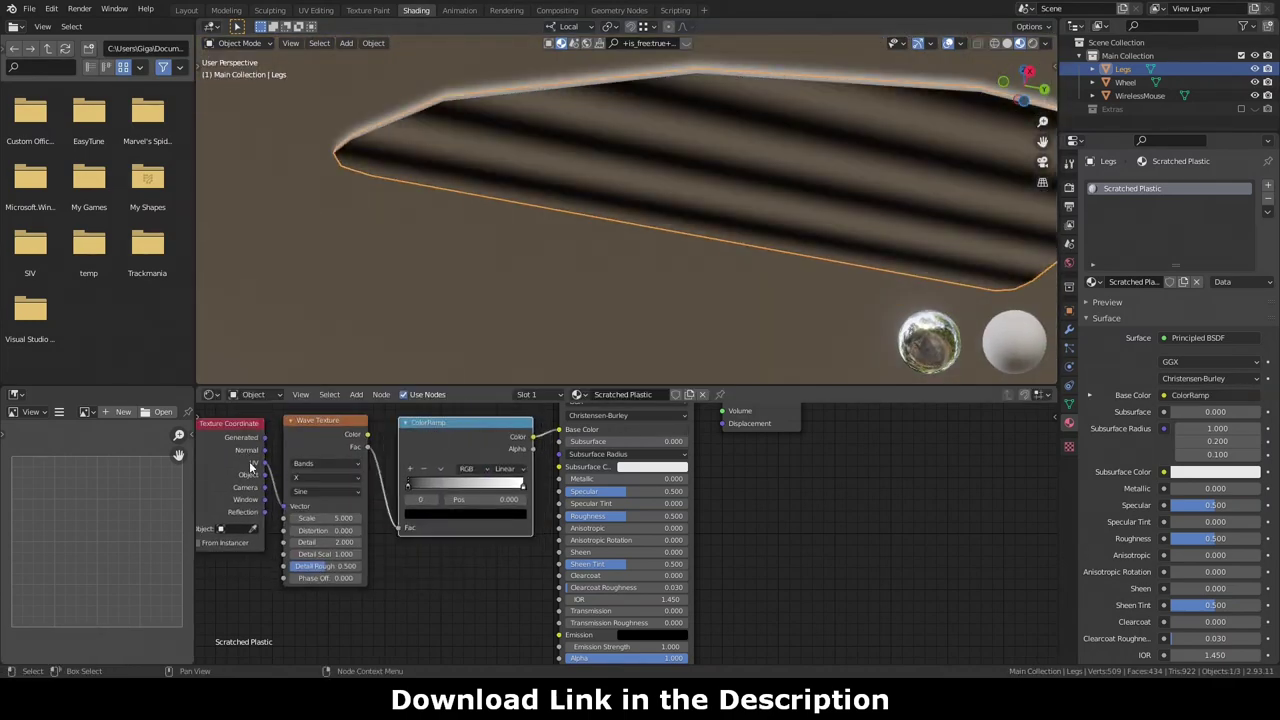
{"action": "mouse_move", "coordinate": [335, 517]}
{"action": "left_mouse_down"}
{"action": "mouse_move", "coordinate": [420, 517]}
{"action": "mouse_move", "coordinate": [340, 554]}
{"action": "mouse_move", "coordinate": [360, 566]}
{"action": "mouse_move", "coordinate": [310, 637]}
{"action": "left_mouse_up"}
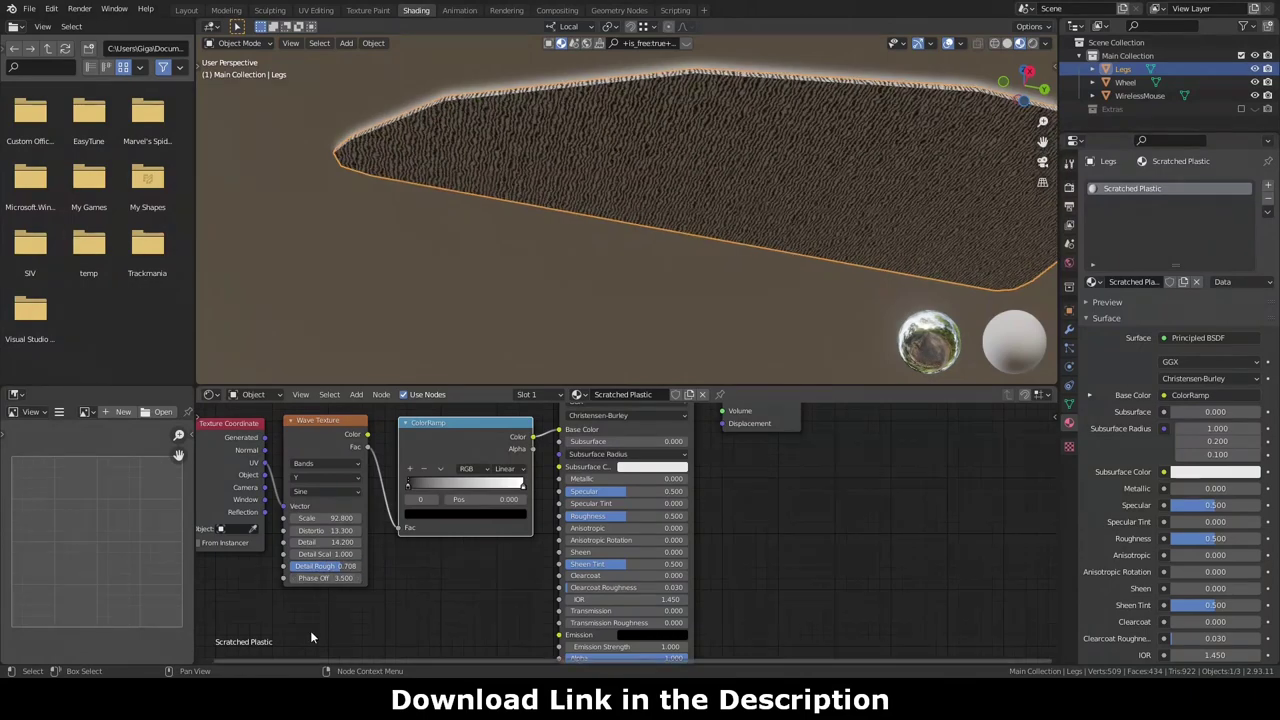
{"action": "left_click_drag", "start_coordinate": [521, 485], "coordinate": [505, 485]}
{"action": "left_click", "coordinate": [465, 513]}
{"action": "left_click_drag", "start_coordinate": [507, 400], "coordinate": [507, 420]}
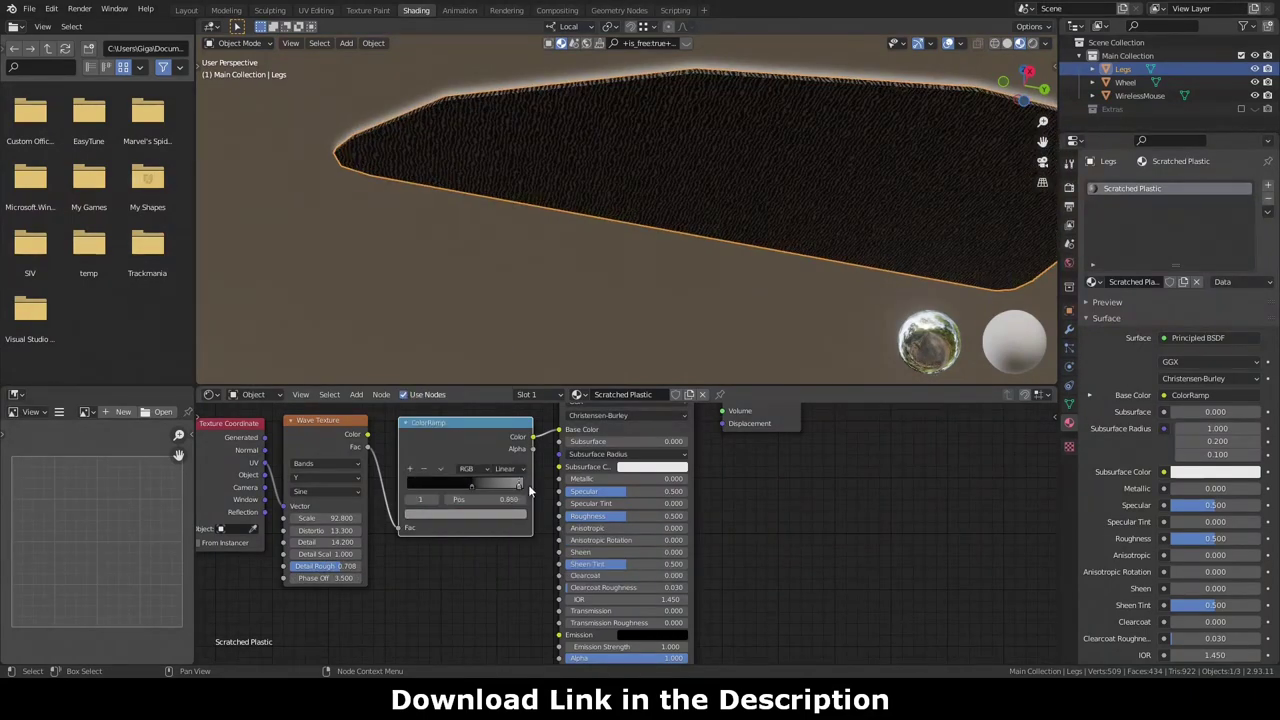
{"action": "left_click_drag", "start_coordinate": [529, 487], "coordinate": [411, 487]}
Step: Duplicate the ColorRamp into Roughness, adjust both stop colours, and lower wave distortion to 18.9
{"action": "left_click_drag", "start_coordinate": [1020, 80], "coordinate": [686, 332]}
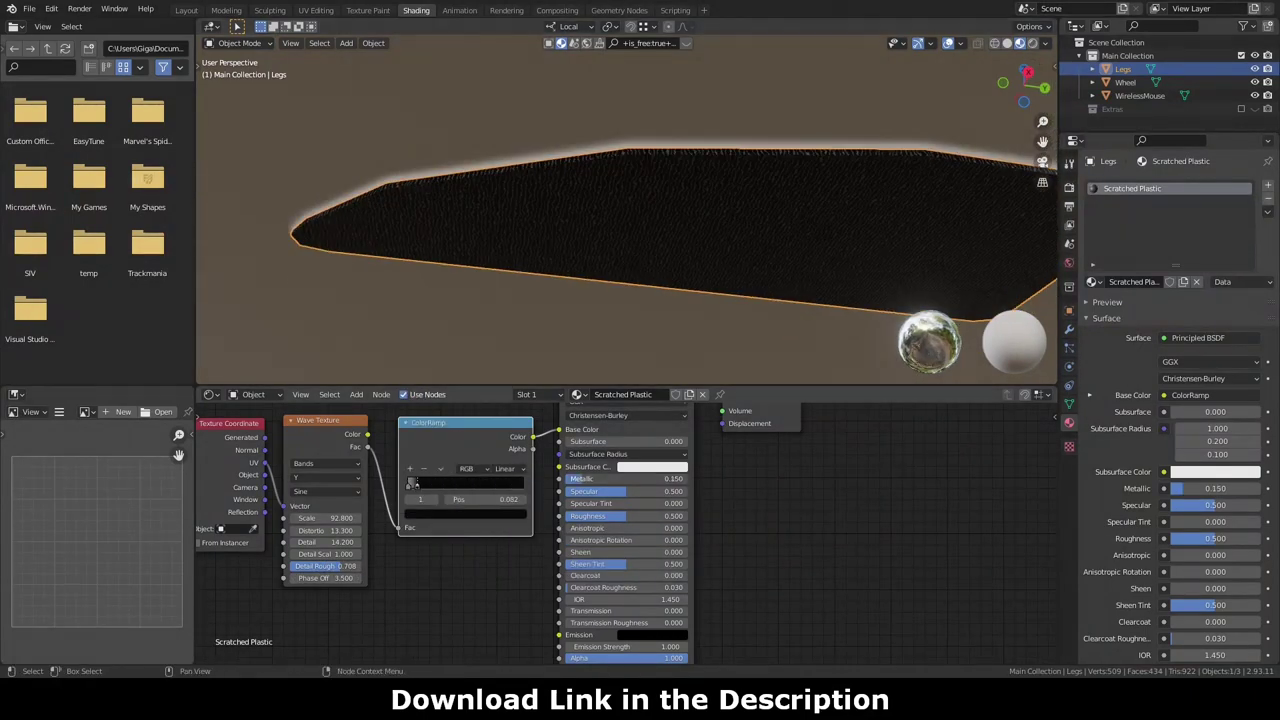
{"action": "left_click_drag", "start_coordinate": [530, 437], "coordinate": [559, 516]}
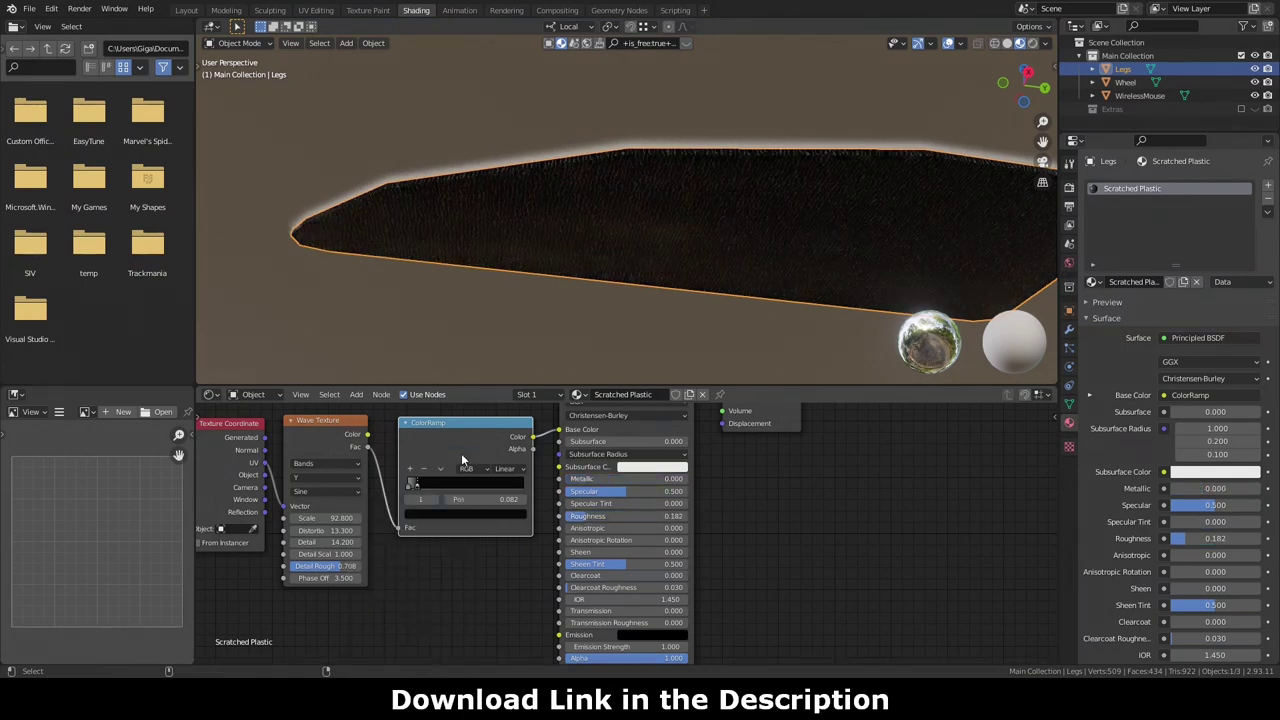
{"action": "key", "text": "shift+d"}
{"action": "left_click", "coordinate": [455, 645]}
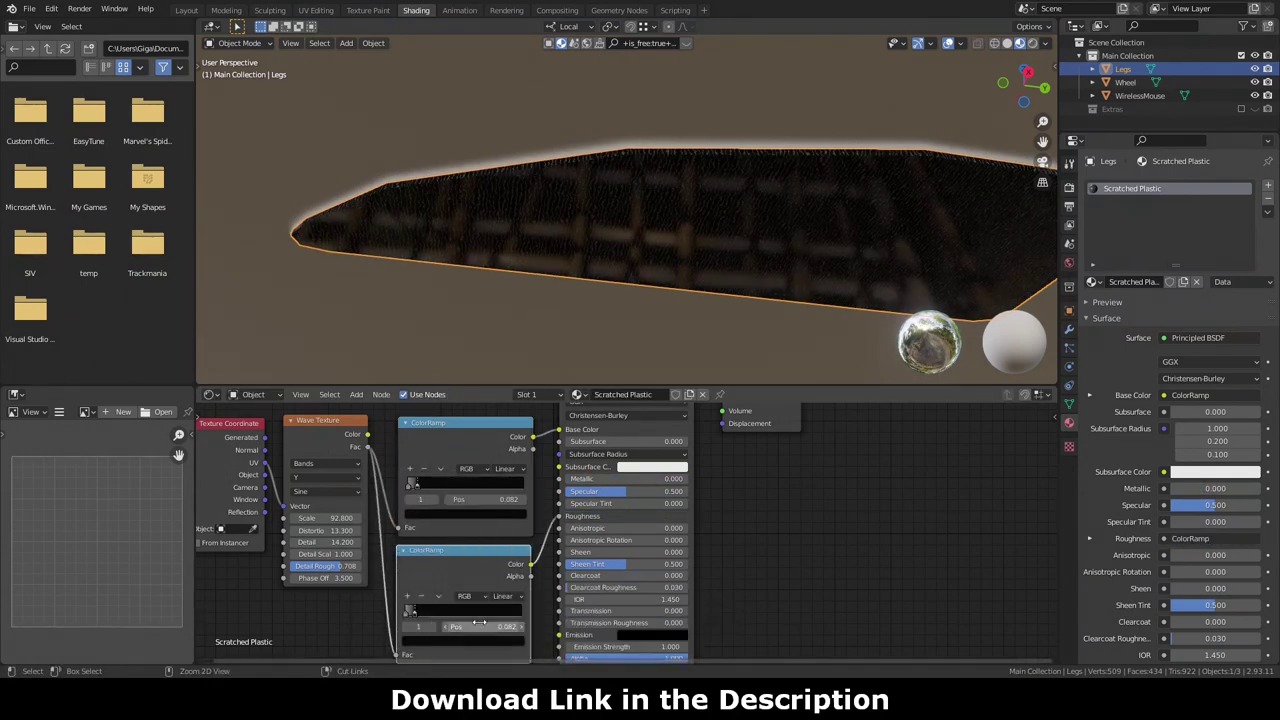
{"action": "left_click", "coordinate": [455, 645]}
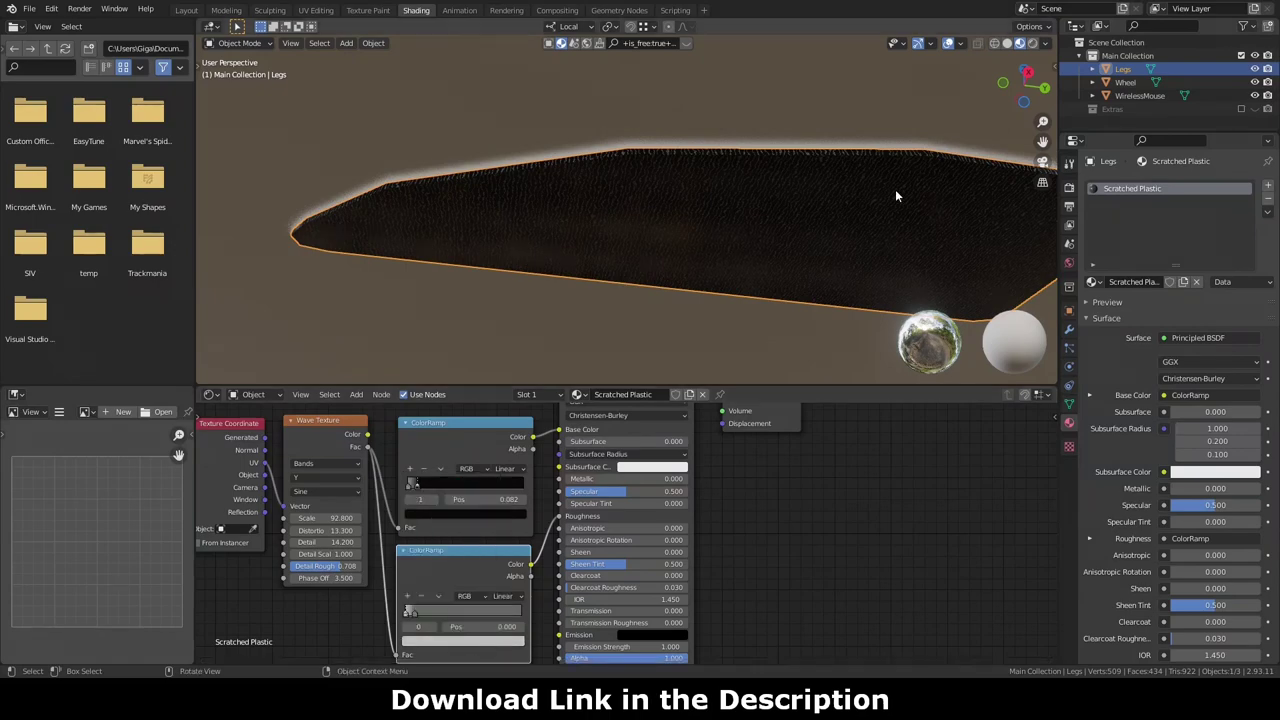
{"action": "left_click", "coordinate": [455, 645]}
{"action": "left_click", "coordinate": [455, 513]}
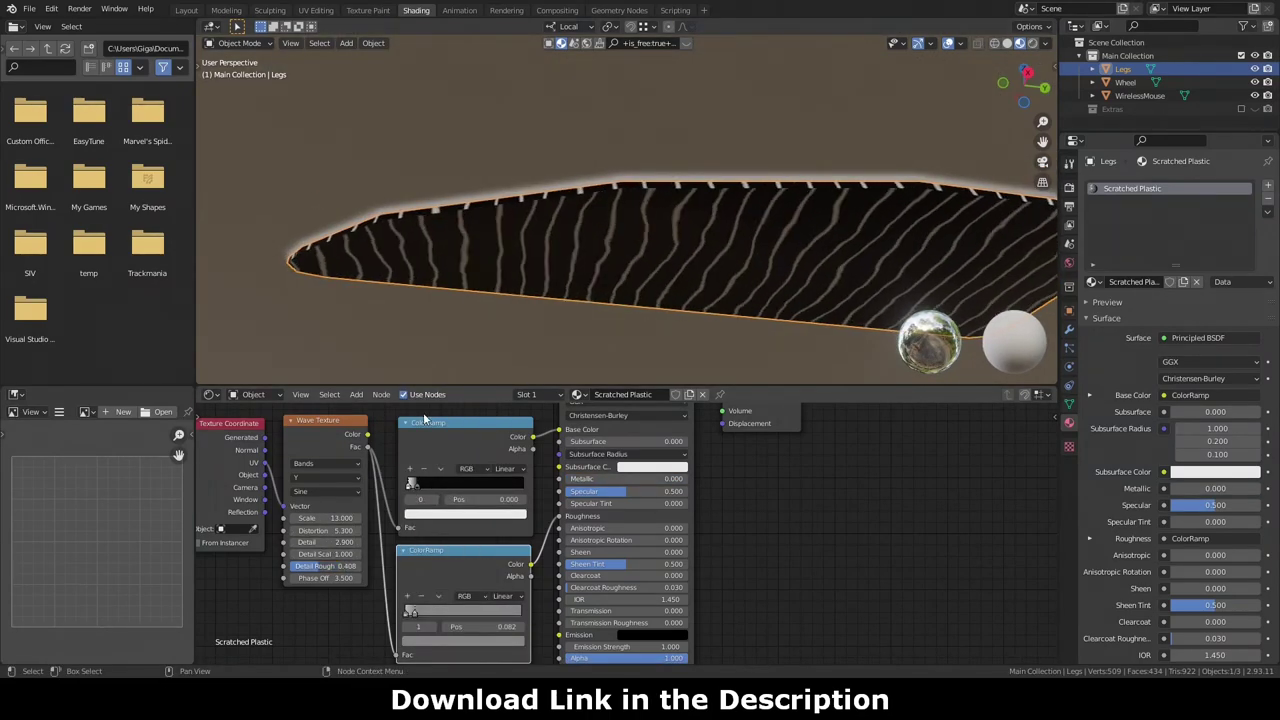
{"action": "left_click", "coordinate": [455, 641]}
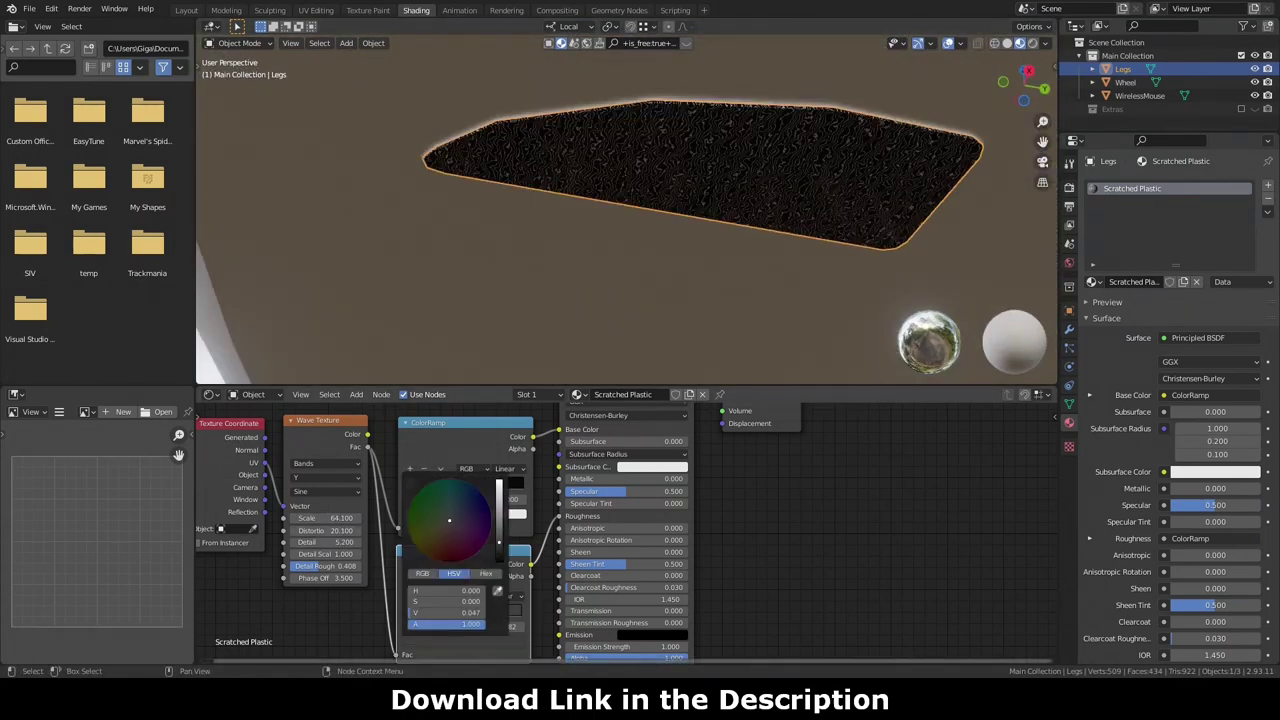
{"action": "left_click_drag", "start_coordinate": [330, 530], "coordinate": [318, 530]}
Step: Add an inverted Bump node feeding the shader Normal with strength 0.175
{"action": "scroll", "coordinate": [390, 628], "scroll_direction": "down", "scroll_amount": 2}
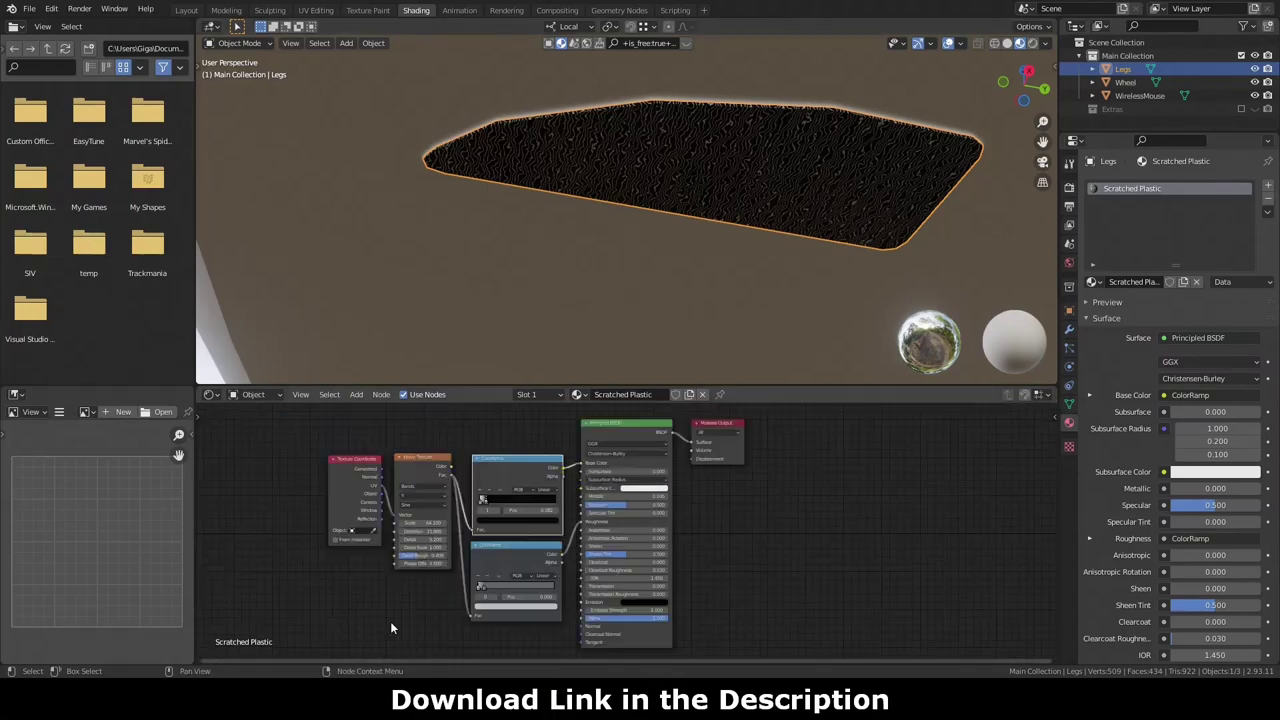
{"action": "type", "text": "n"}
{"action": "key", "text": "Return"}
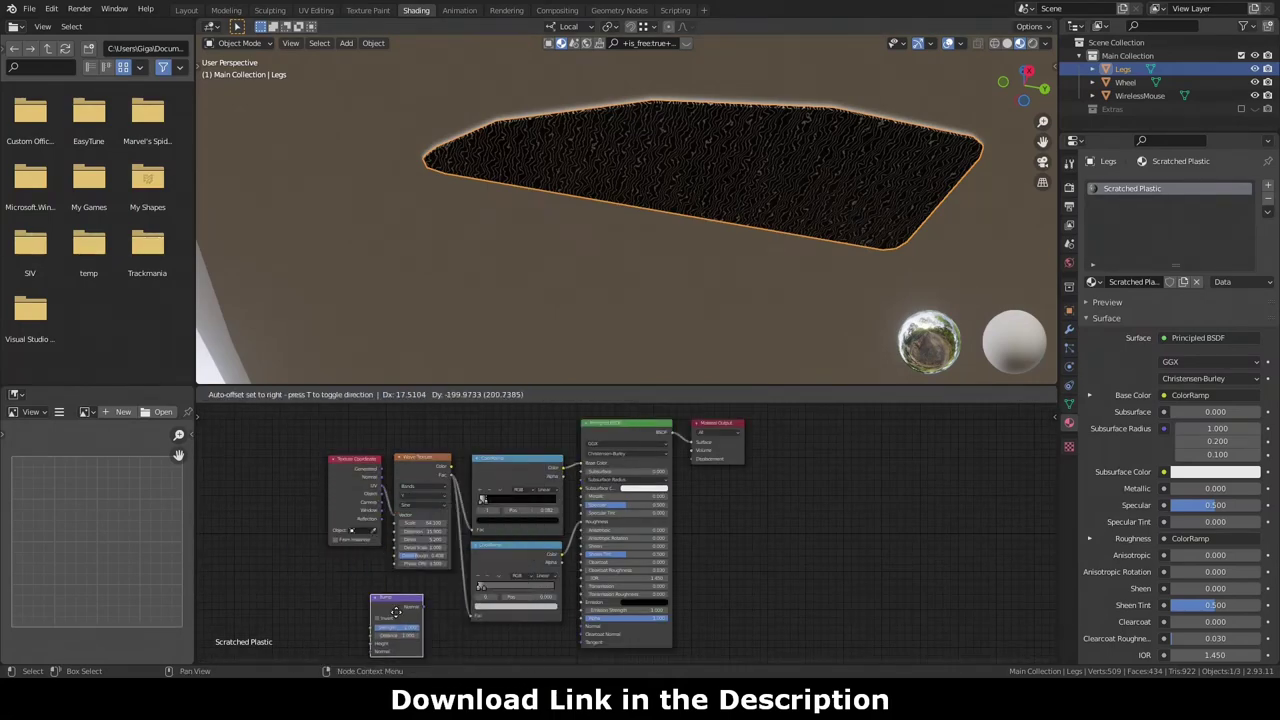
{"action": "left_click", "coordinate": [556, 532]}
{"action": "scroll", "coordinate": [620, 525], "scroll_direction": "up", "scroll_amount": 3}
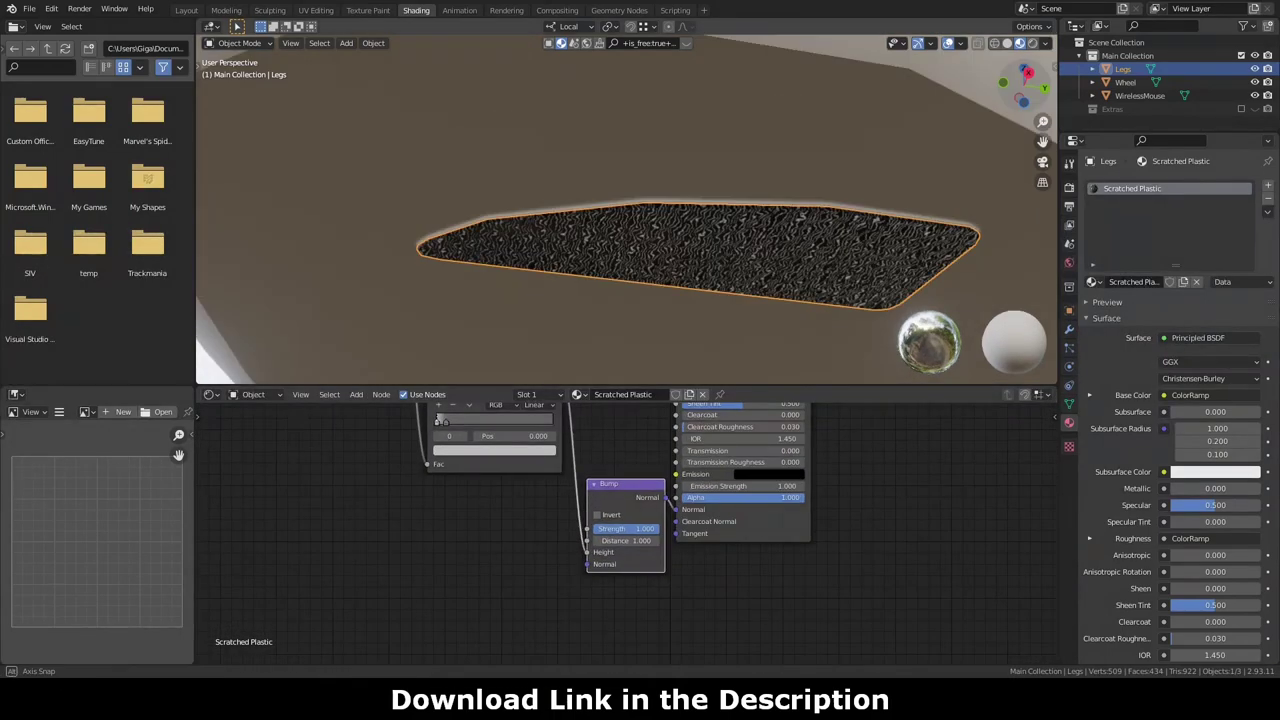
{"action": "type", "text": "0.1"}
{"action": "key", "text": "Return"}
{"action": "left_click", "coordinate": [597, 514]}
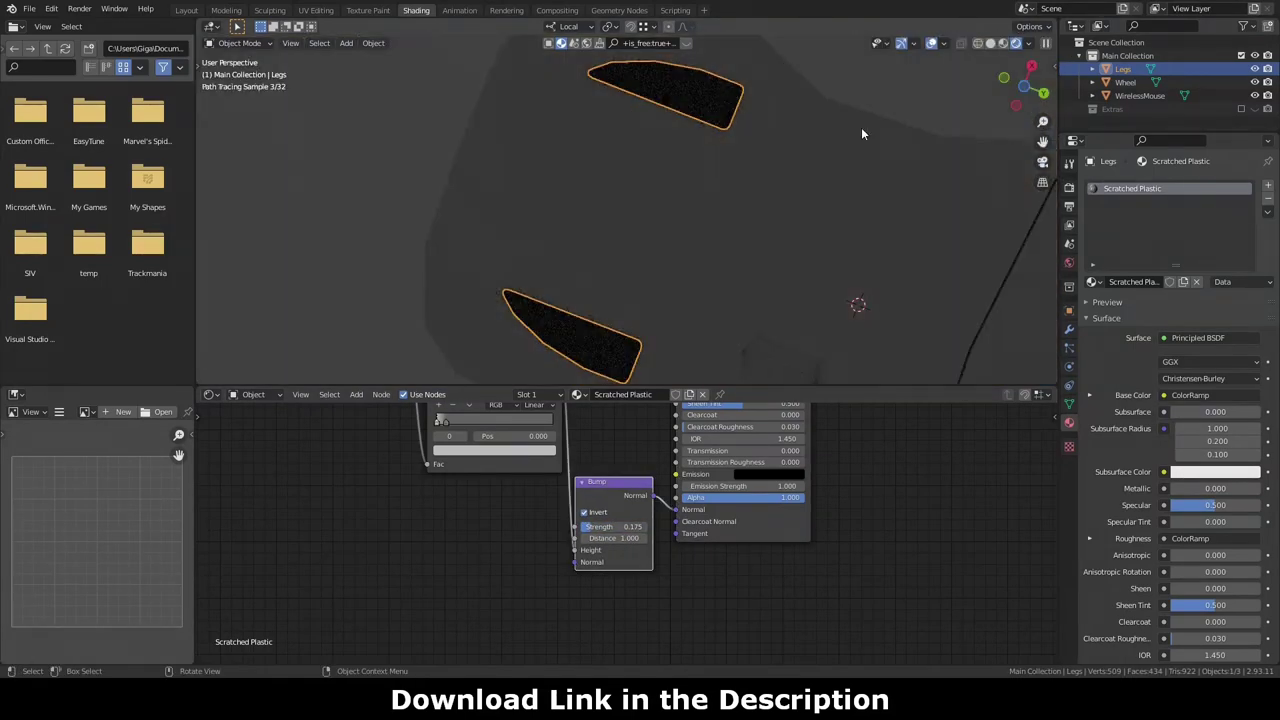
{"action": "middle_click_drag", "start_coordinate": [861, 127], "coordinate": [828, 246]}
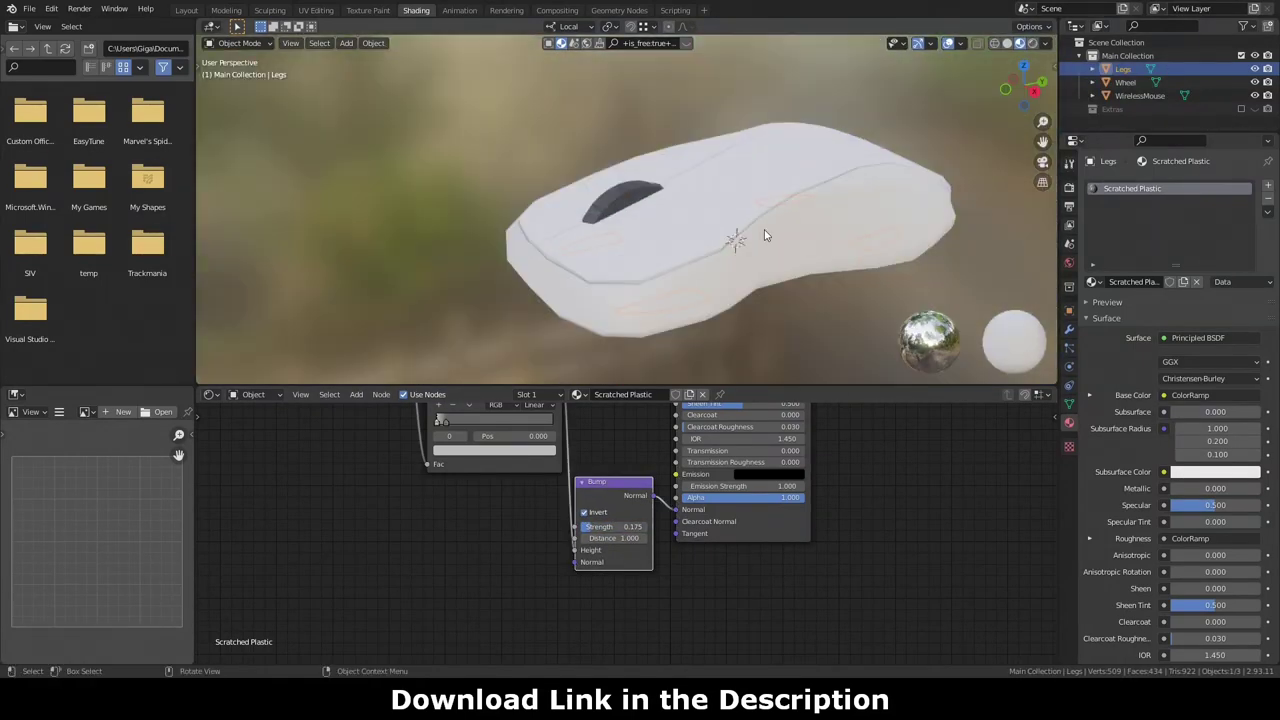
{"action": "left_click", "coordinate": [764, 229]}
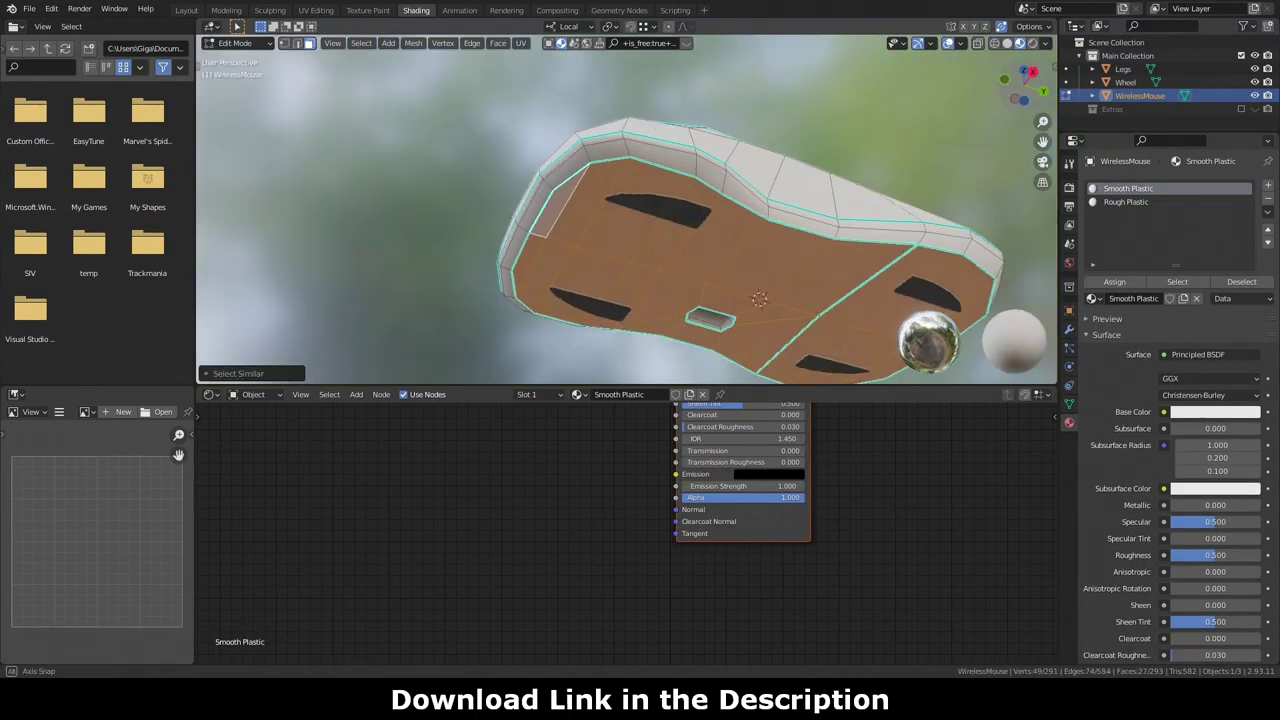
Step: Assign selected mouse-body faces to the Rough Plastic slot, then select the Wheel to show Rubber
{"action": "mouse_move", "coordinate": [1020, 86]}
{"action": "left_mouse_down"}
{"action": "mouse_move", "coordinate": [1030, 103]}
{"action": "mouse_move", "coordinate": [1005, 95]}
{"action": "left_mouse_up"}
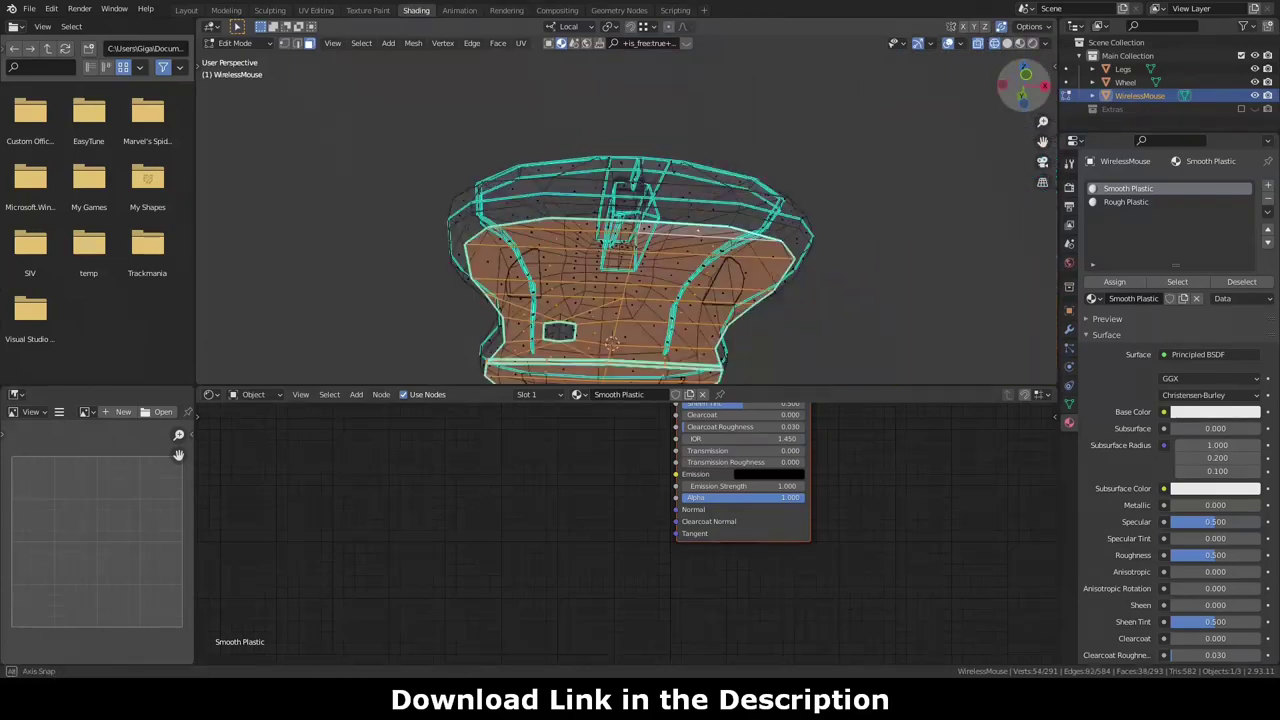
{"action": "left_click", "coordinate": [1023, 64]}
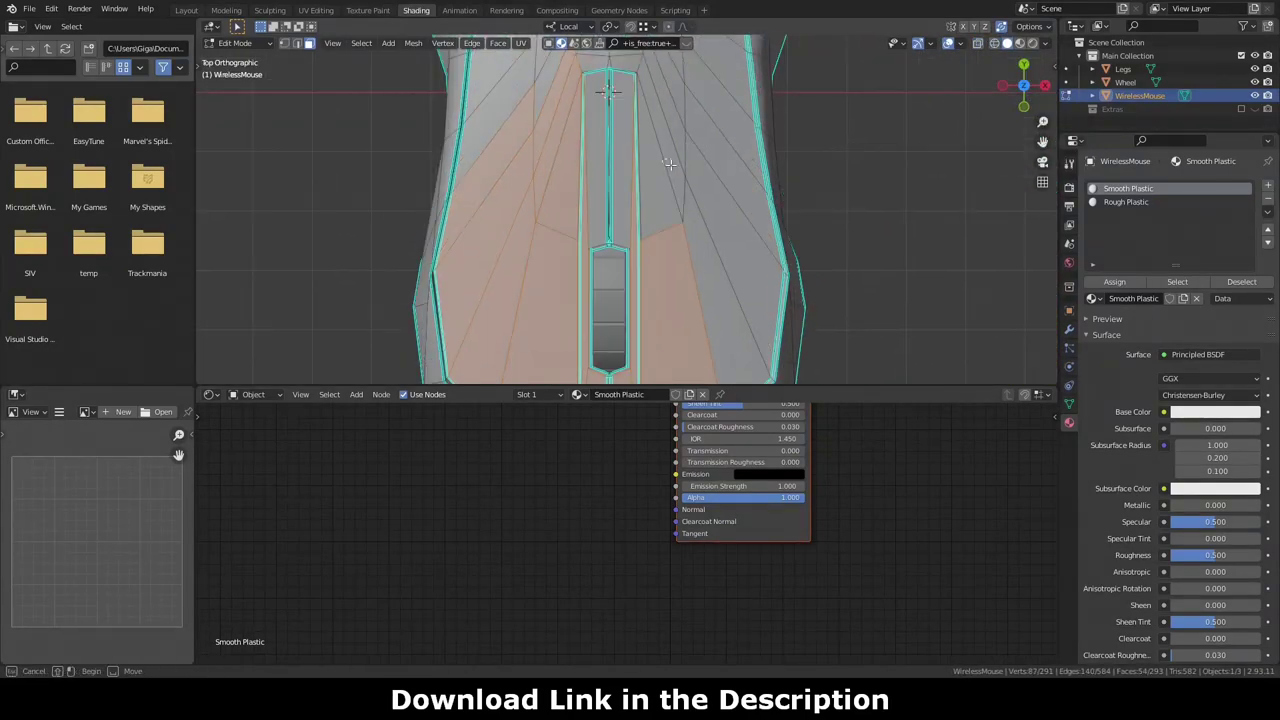
{"action": "middle_click_drag", "start_coordinate": [1043, 140], "coordinate": [954, 129]}
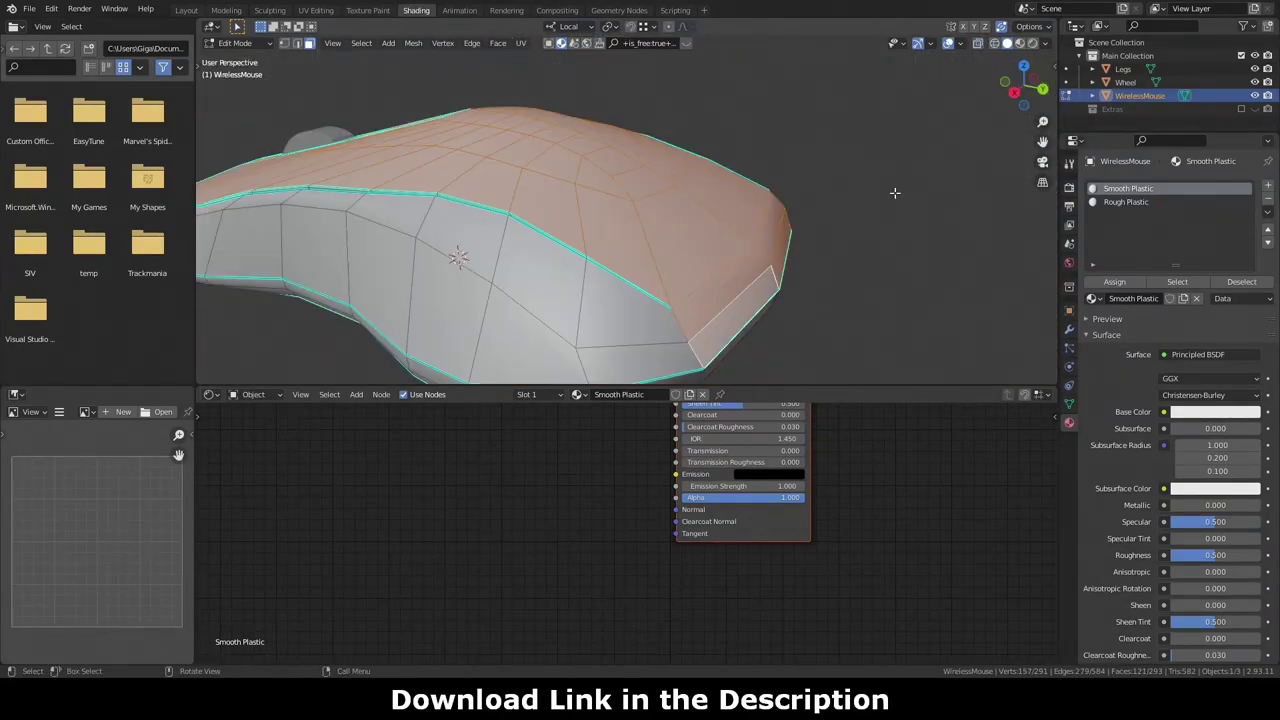
{"action": "left_click_drag", "start_coordinate": [1024, 85], "coordinate": [1013, 112]}
{"action": "left_click", "coordinate": [1126, 202]}
{"action": "scroll", "coordinate": [883, 197], "scroll_direction": "up", "scroll_amount": 5}
{"action": "middle_click_drag", "start_coordinate": [714, 194], "coordinate": [692, 336]}
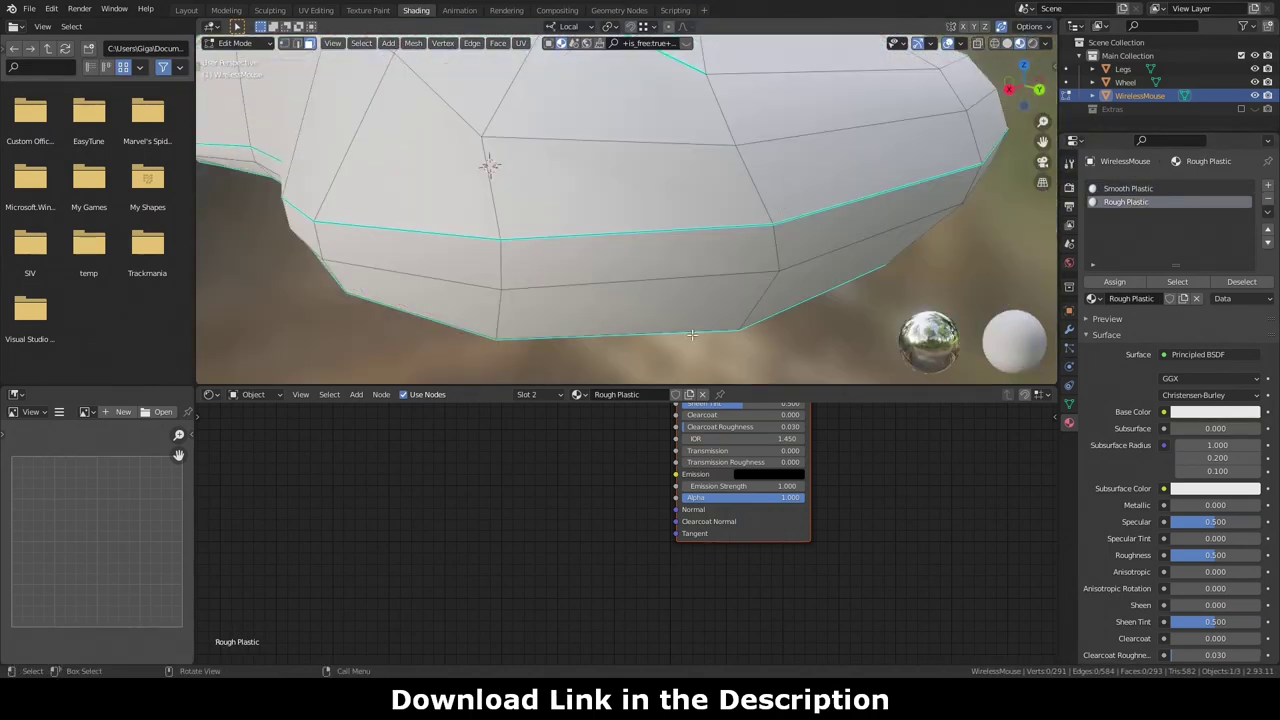
{"action": "left_click", "coordinate": [1125, 82]}
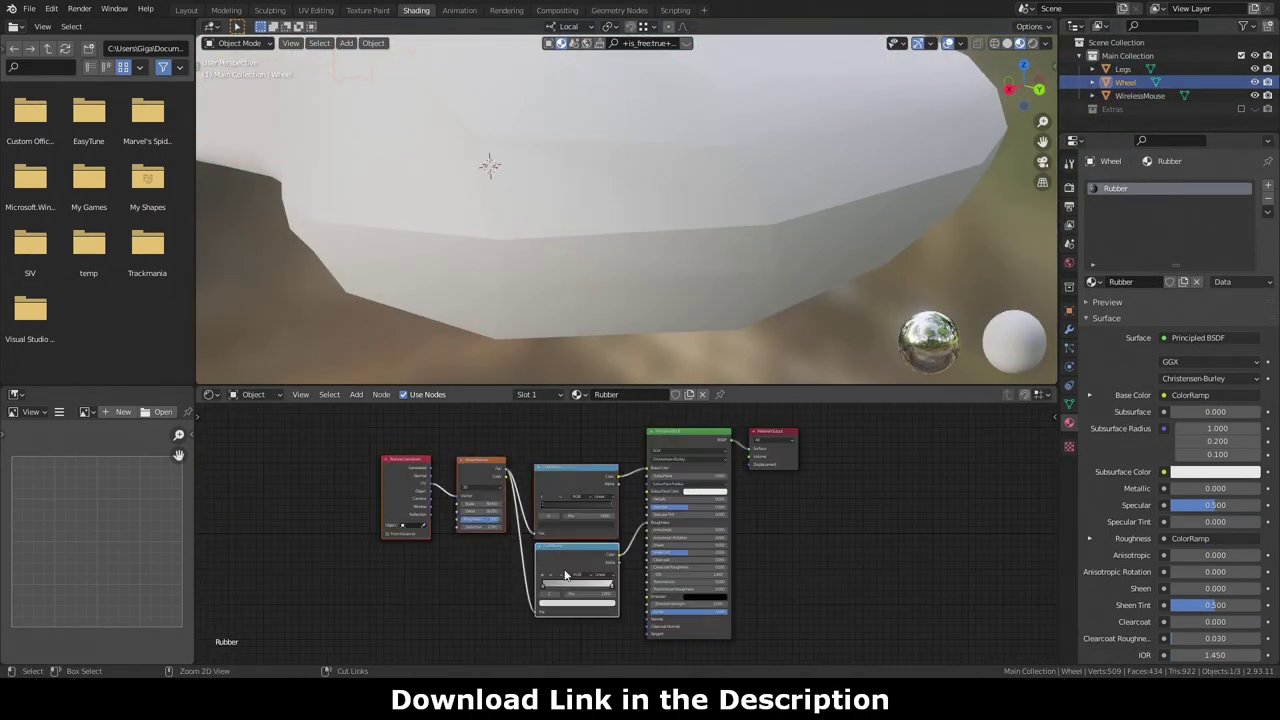
Step: Set Smooth Plastic's noise scale to about 953.5, adjust the ramp stops, and link ramps to Base Color and Roughness
{"action": "right_click", "coordinate": [401, 468]}
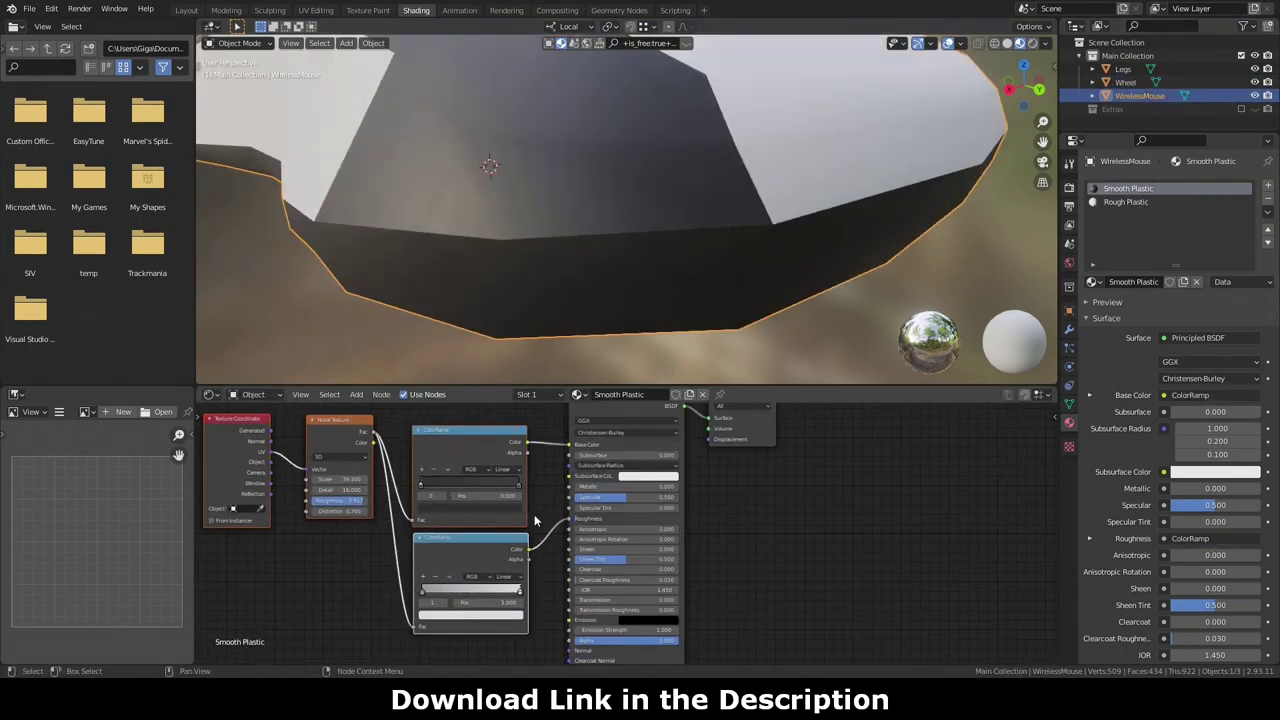
{"action": "left_click_drag", "start_coordinate": [338, 479], "coordinate": [318, 479]}
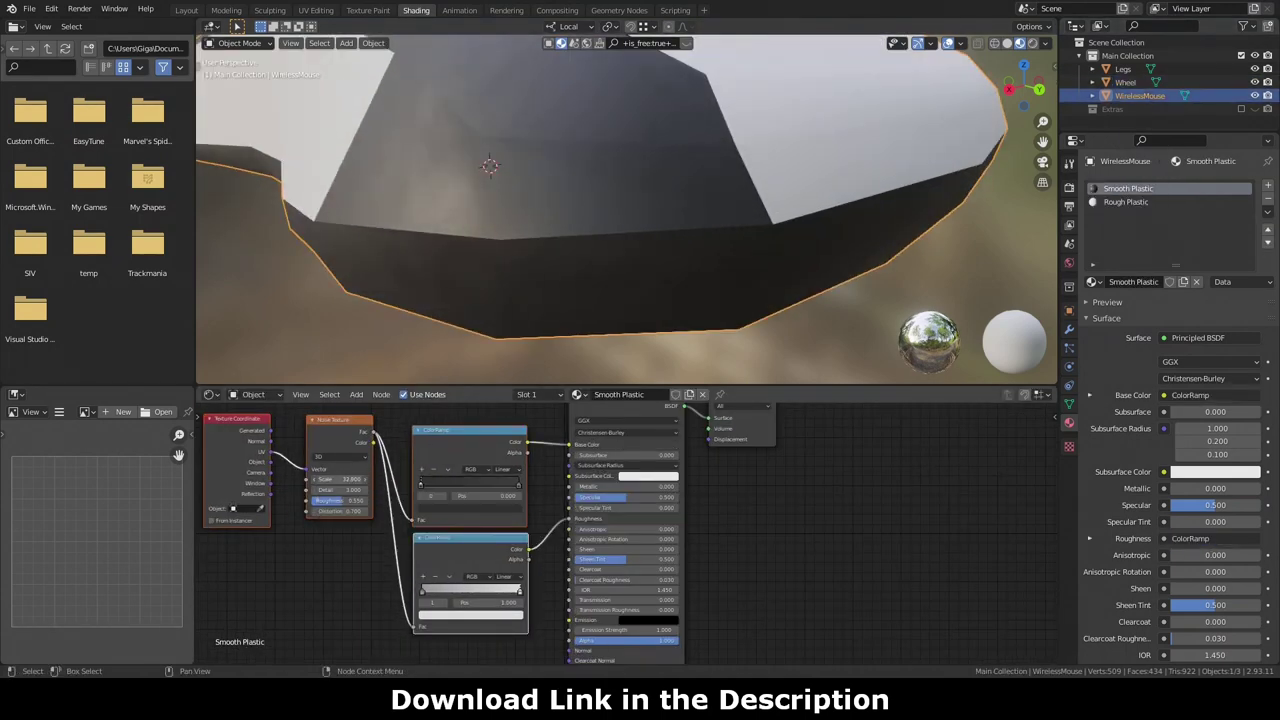
{"action": "left_click_drag", "start_coordinate": [334, 513], "coordinate": [342, 511]}
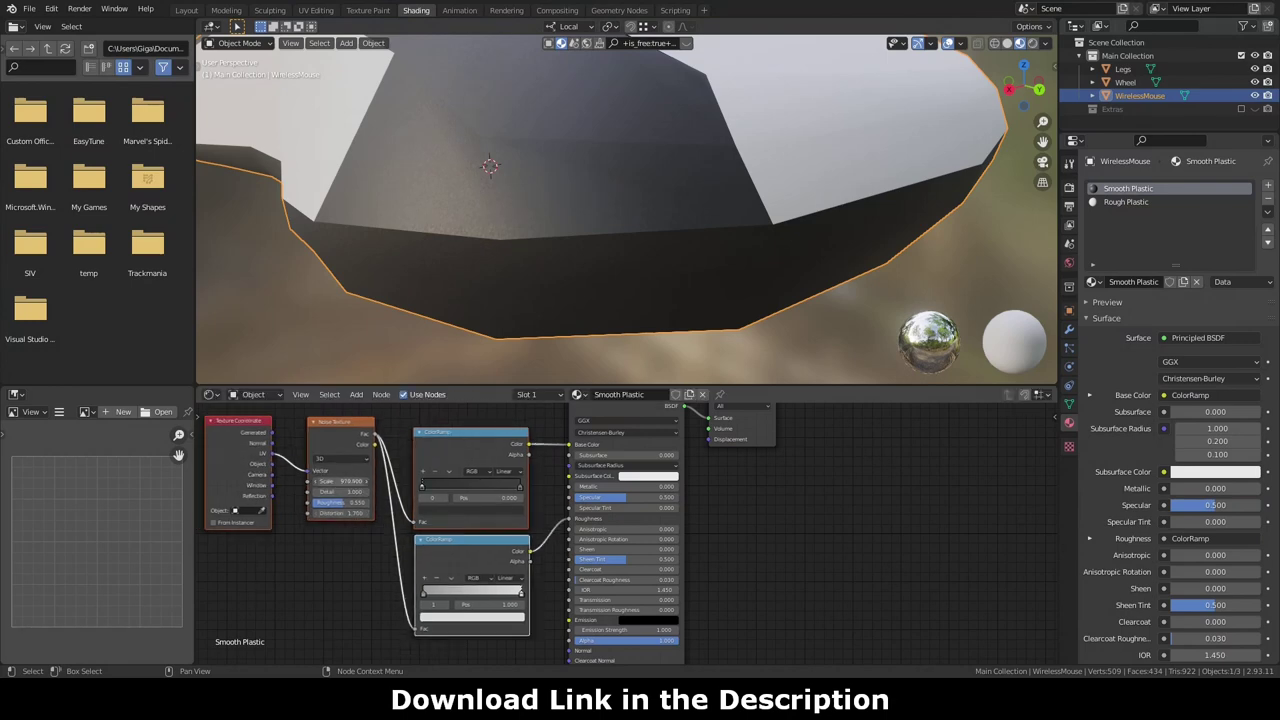
{"action": "left_click", "coordinate": [489, 617]}
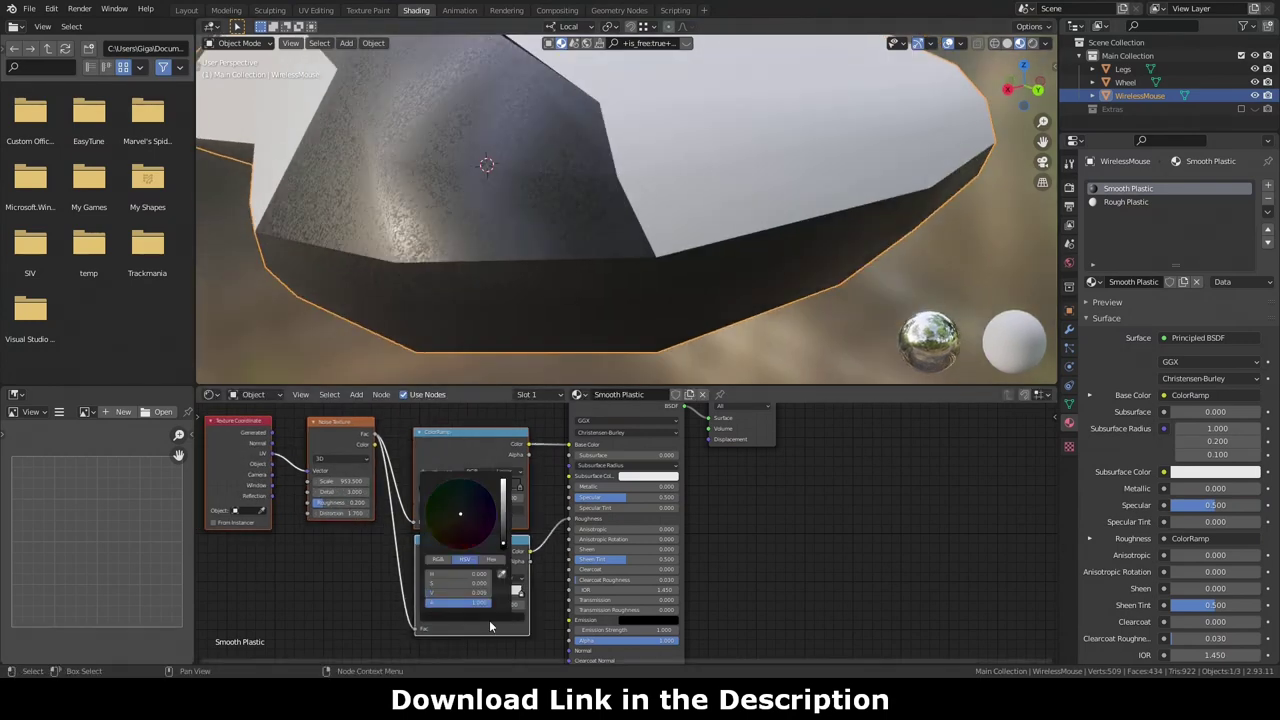
{"action": "left_click", "coordinate": [472, 620]}
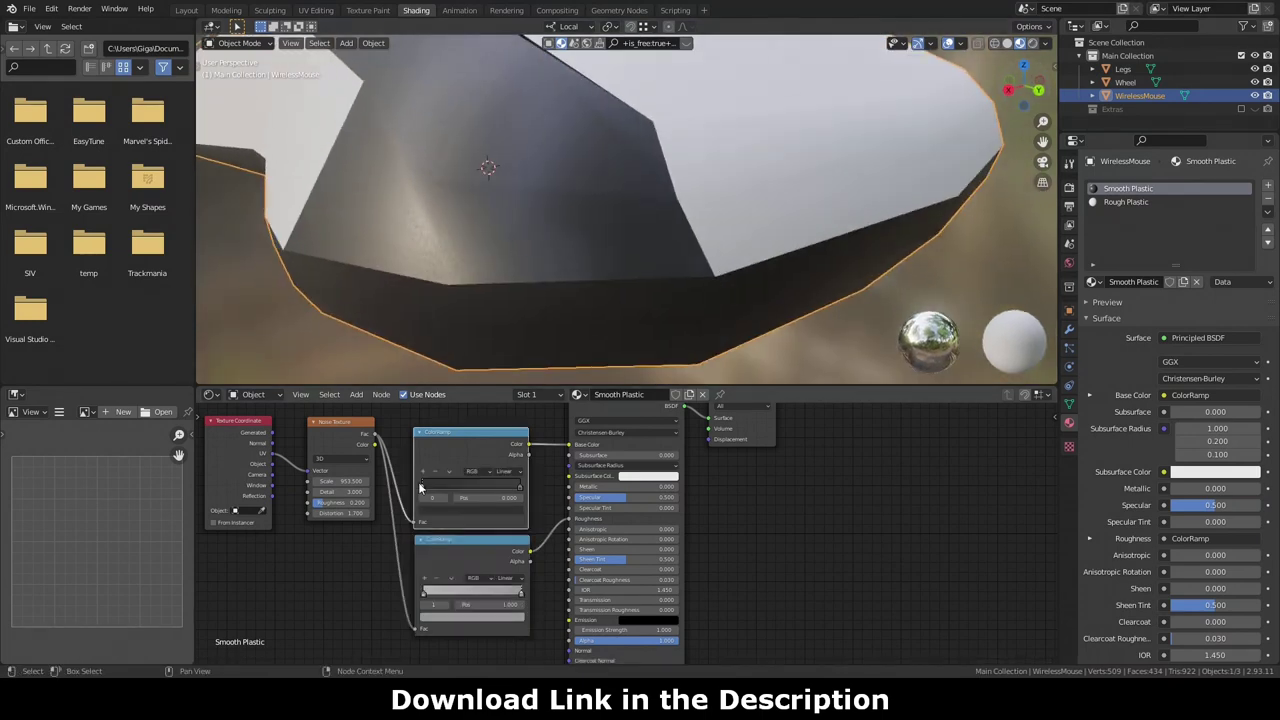
{"action": "left_click_drag", "start_coordinate": [568, 447], "coordinate": [569, 444]}
{"action": "left_click_drag", "start_coordinate": [529, 550], "coordinate": [569, 518]}
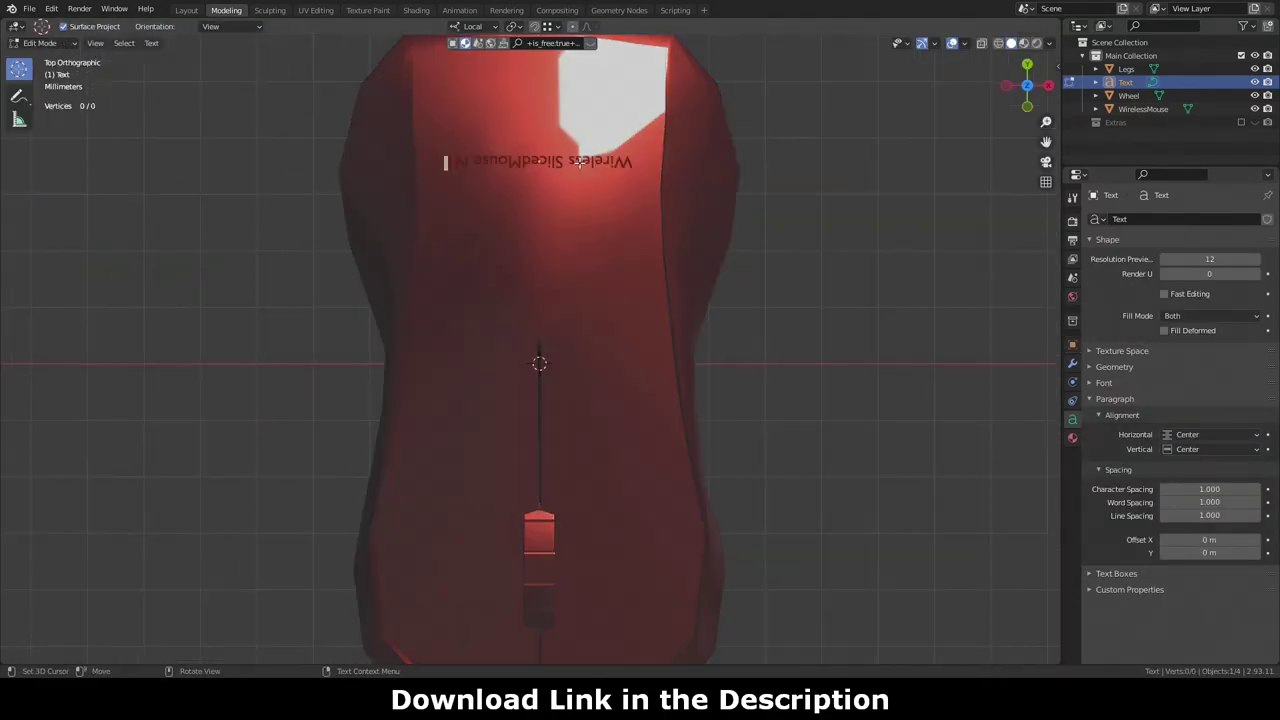
Step: Step through the title text, review its font settings, and rotate the text into place over the mouse
{"action": "middle_click_drag", "start_coordinate": [579, 161], "coordinate": [714, 363]}
{"action": "key", "text": "Left"}
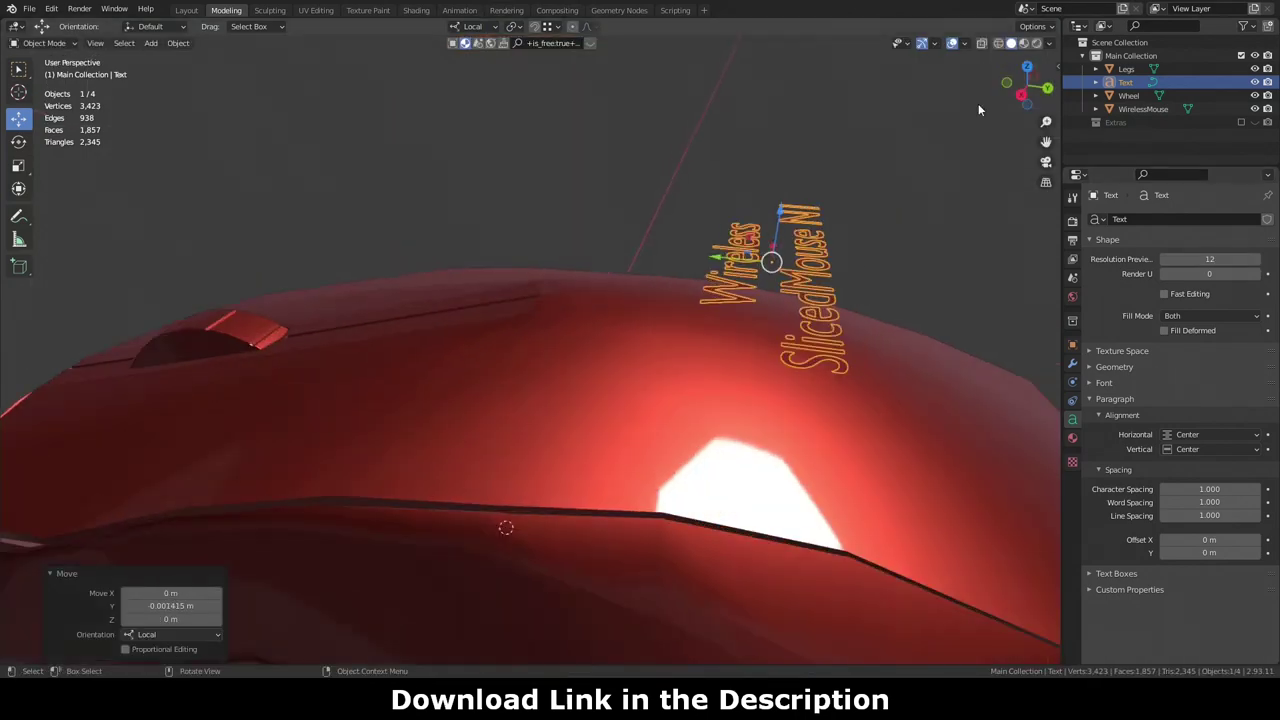
{"action": "left_click", "coordinate": [1104, 383]}
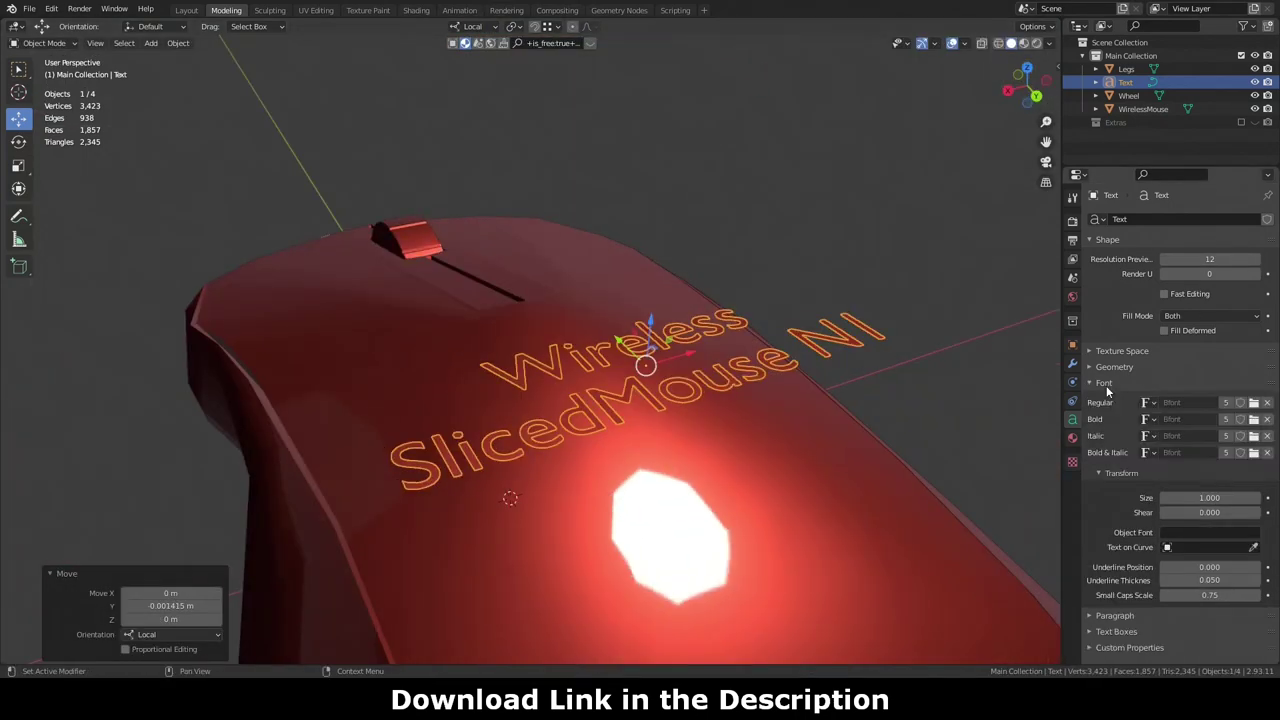
{"action": "left_click", "coordinate": [1104, 383]}
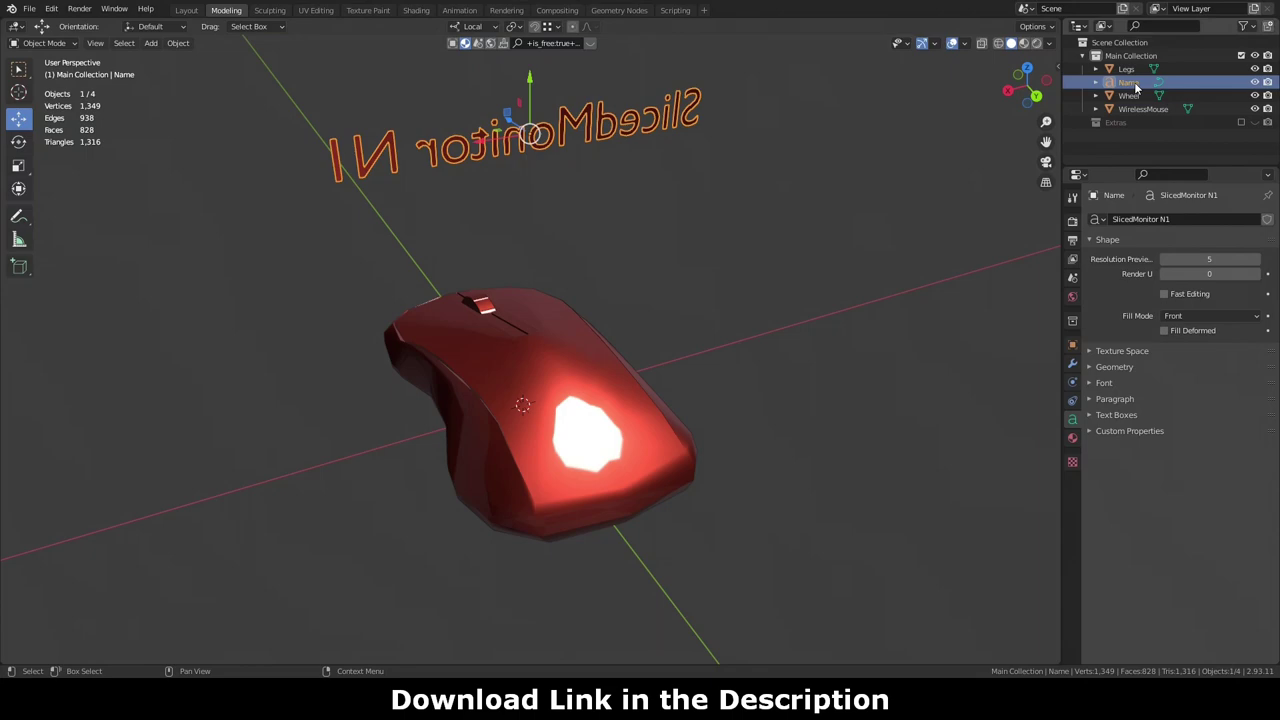
{"action": "key", "text": "r"}
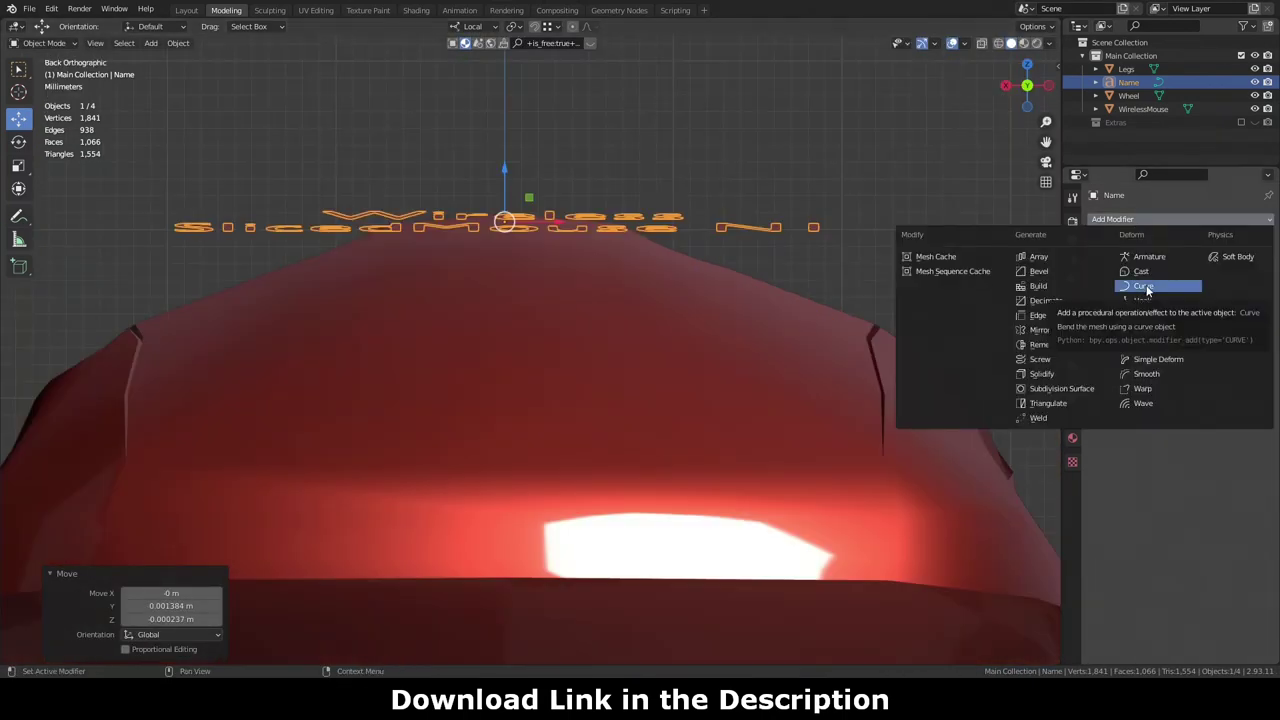
Step: Add a Sphere-shaped Cast modifier to the text, adjust its curvature, and set Front fill mode
{"action": "right_click", "coordinate": [567, 201]}
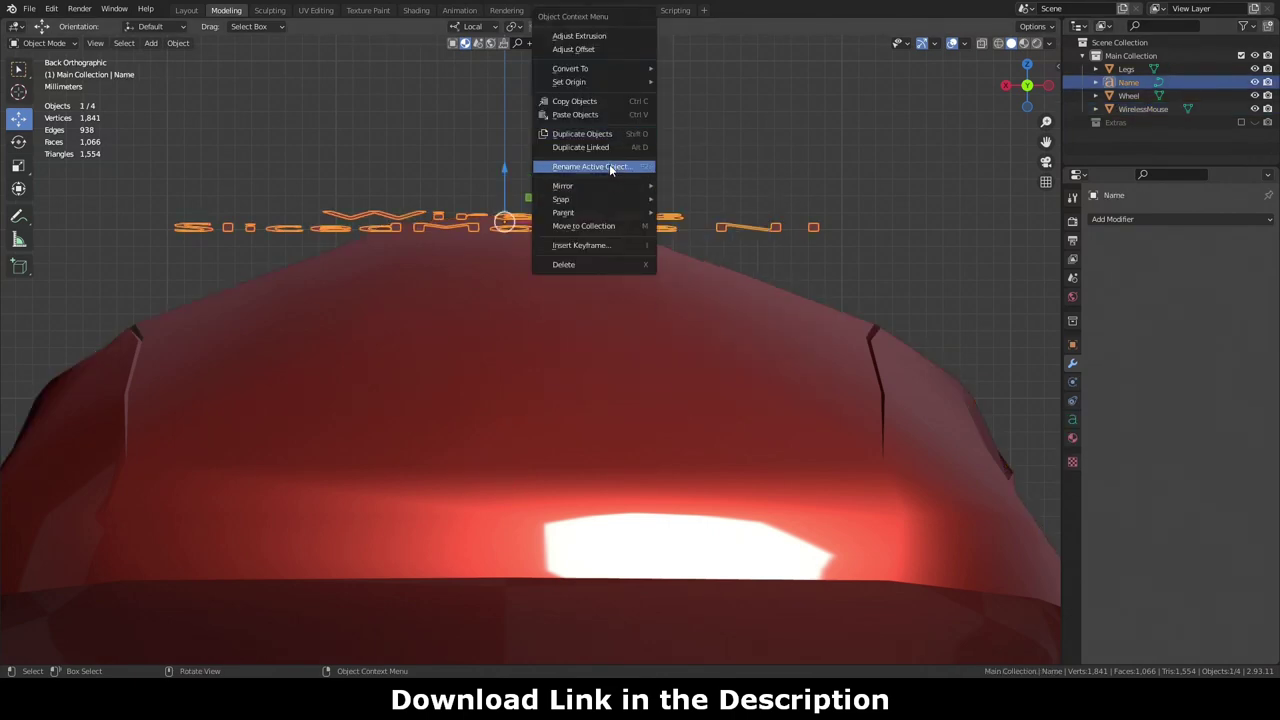
{"action": "left_click", "coordinate": [1180, 219]}
{"action": "left_click", "coordinate": [1115, 256]}
{"action": "left_click", "coordinate": [1208, 261]}
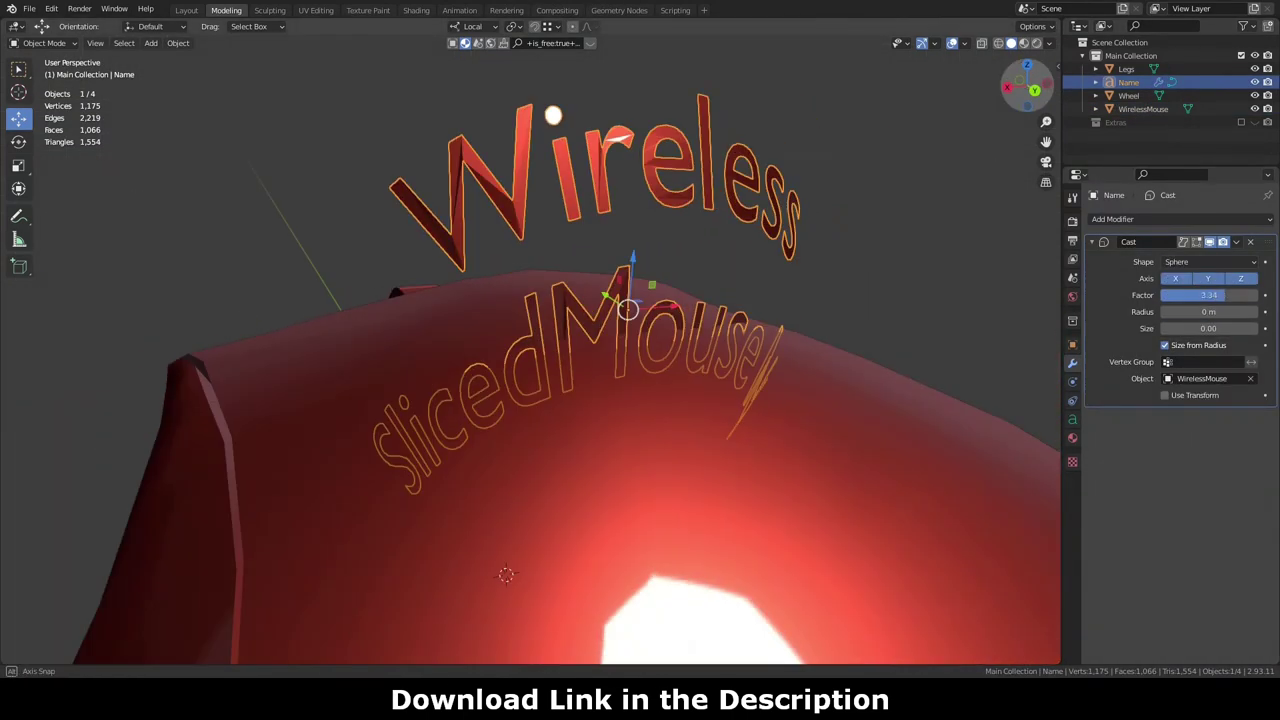
{"action": "mouse_move", "coordinate": [1027, 84]}
{"action": "left_mouse_down"}
{"action": "mouse_move", "coordinate": [1024, 95]}
{"action": "mouse_move", "coordinate": [1037, 88]}
{"action": "left_mouse_up"}
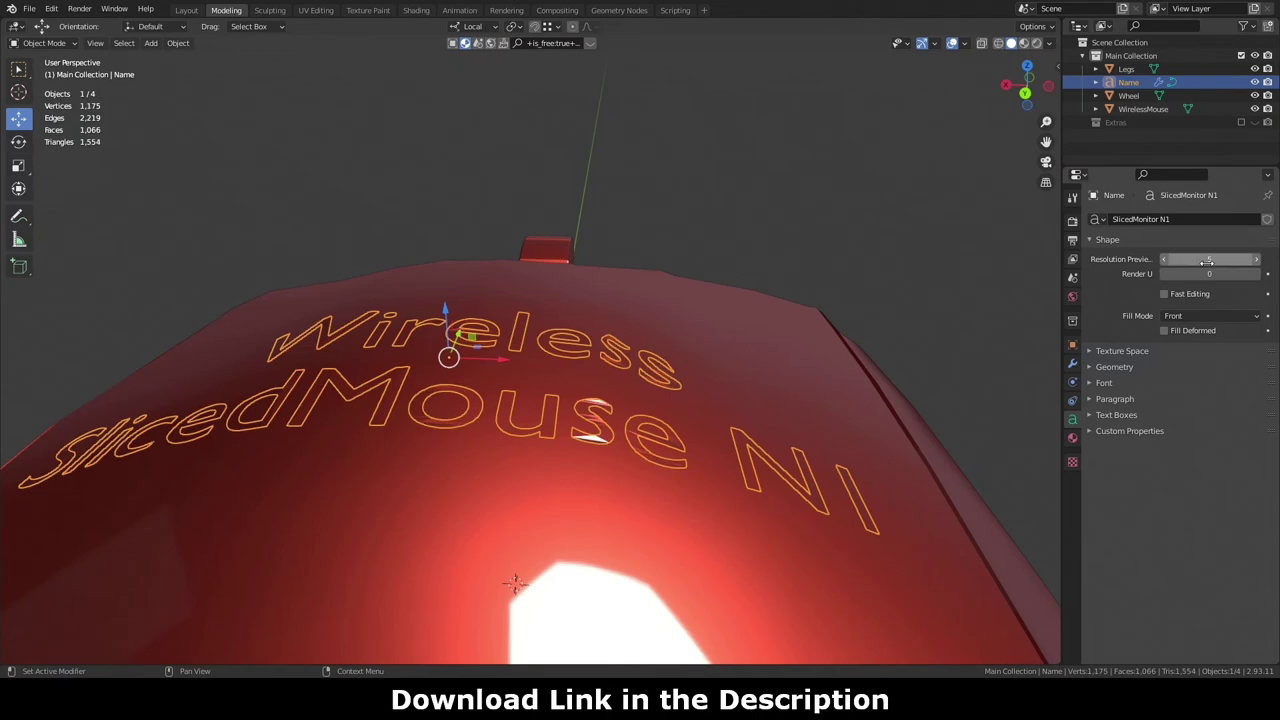
{"action": "left_click", "coordinate": [1181, 316]}
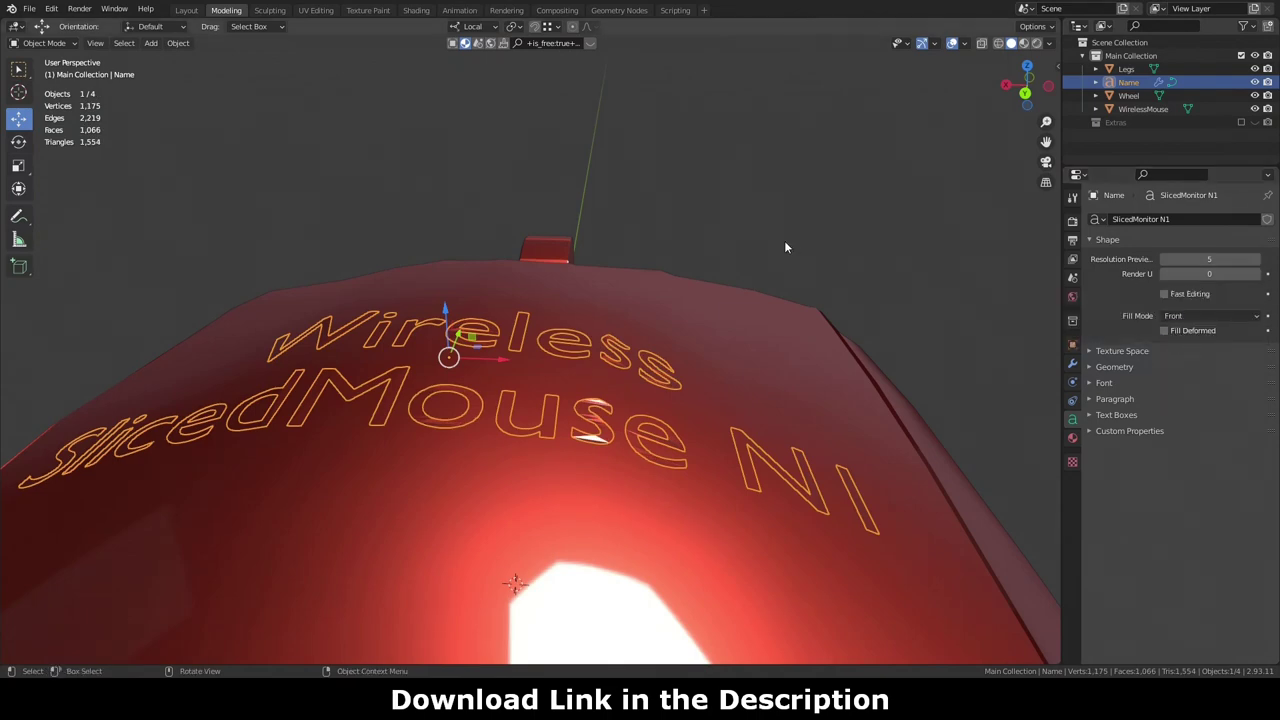